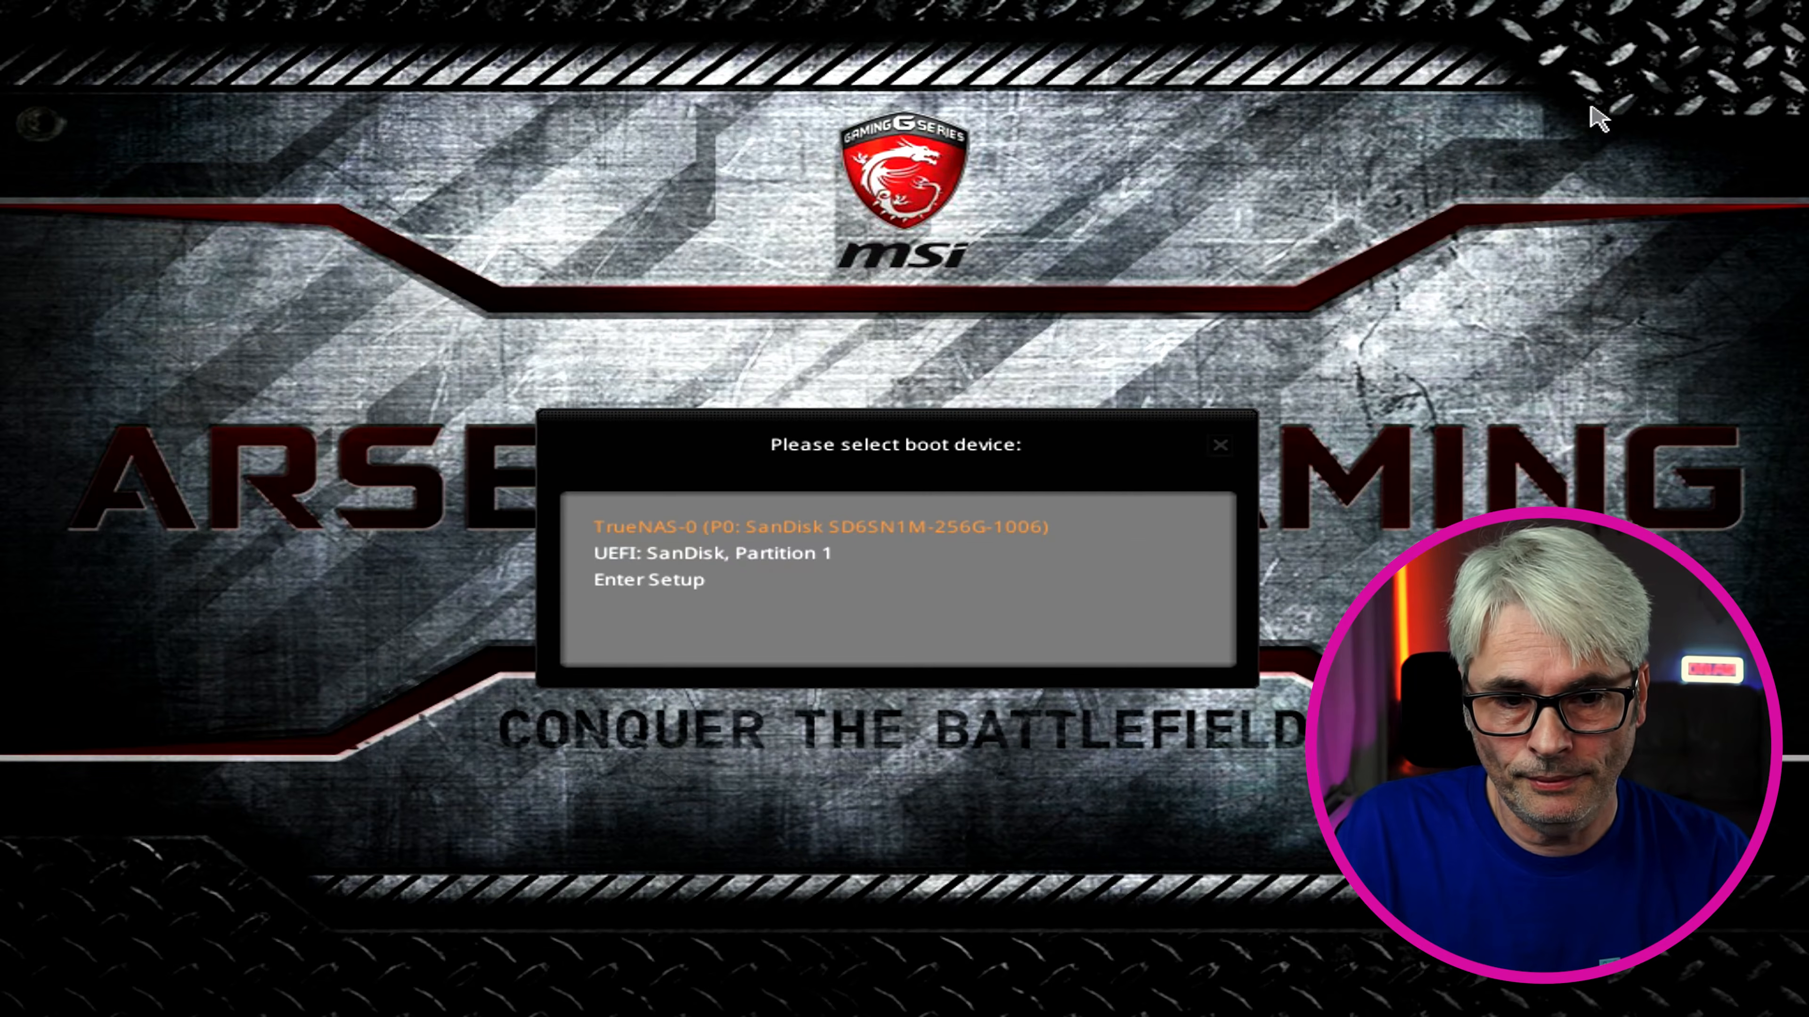
# Boot the TrueNAS SCALE 22.02.4 installer from GRUB and choose 1 Install/Upgrade
pyautogui.press('Return')
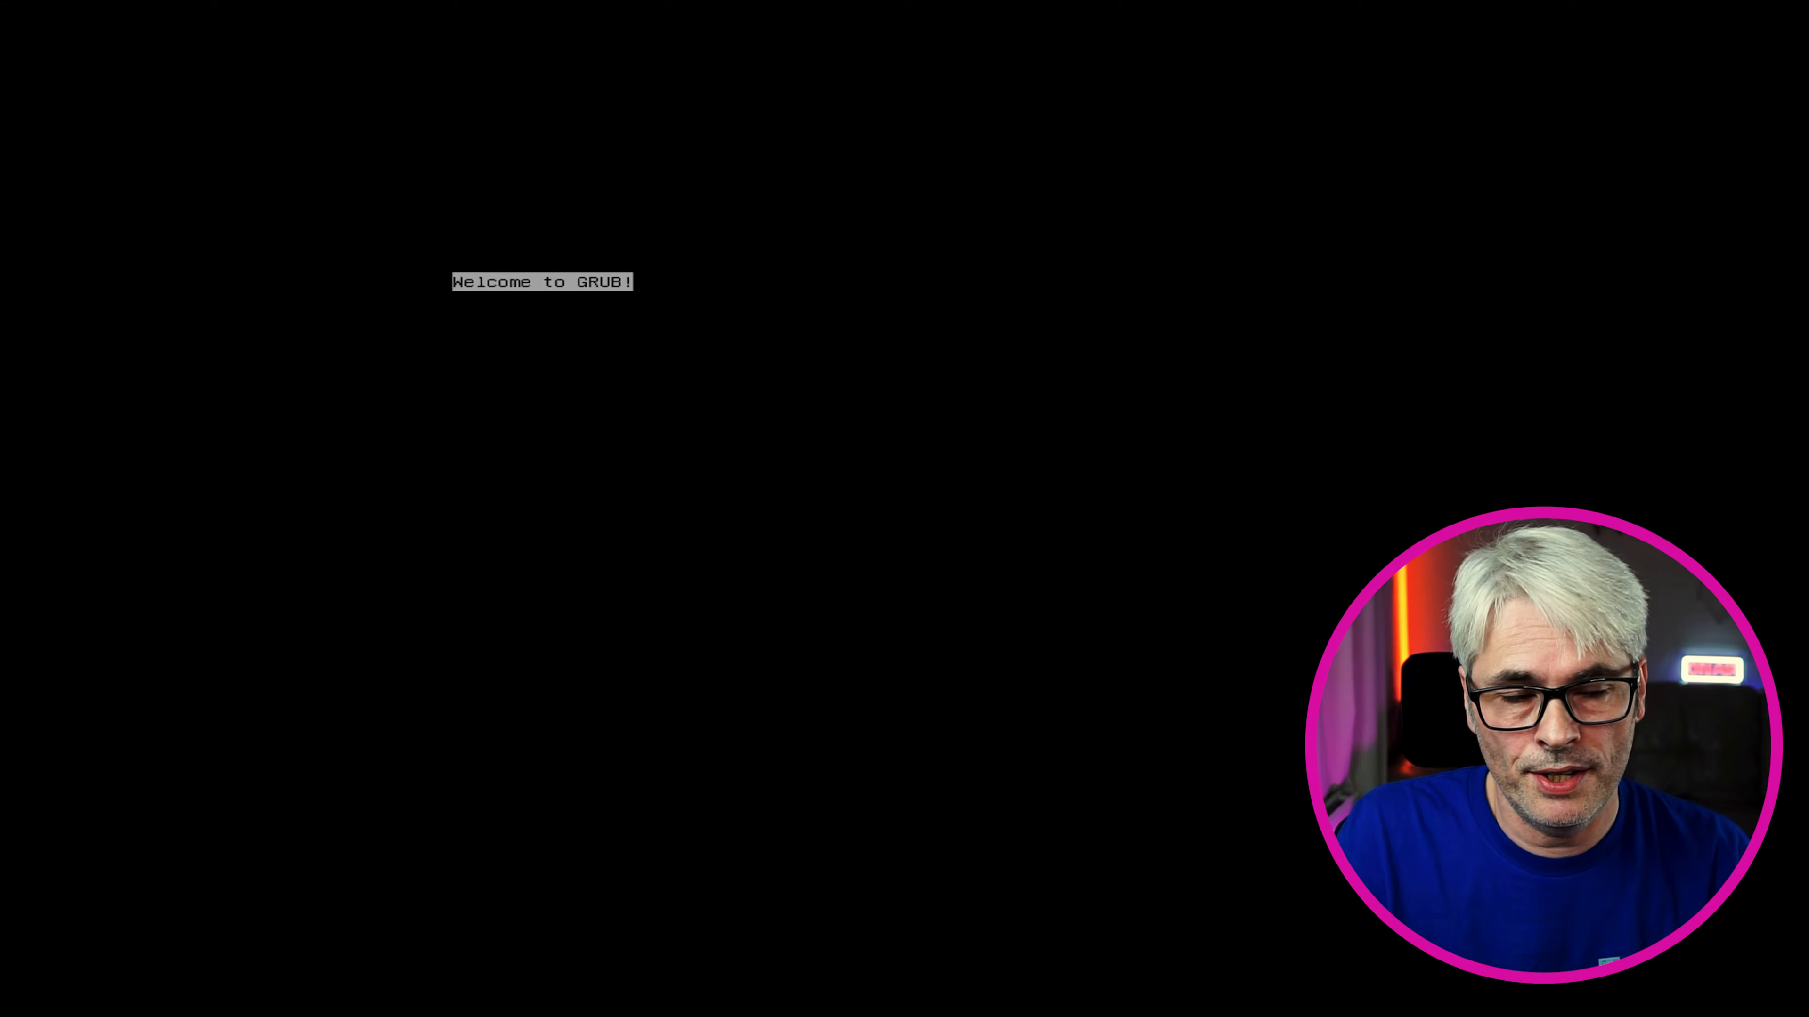
pyautogui.press('Return')
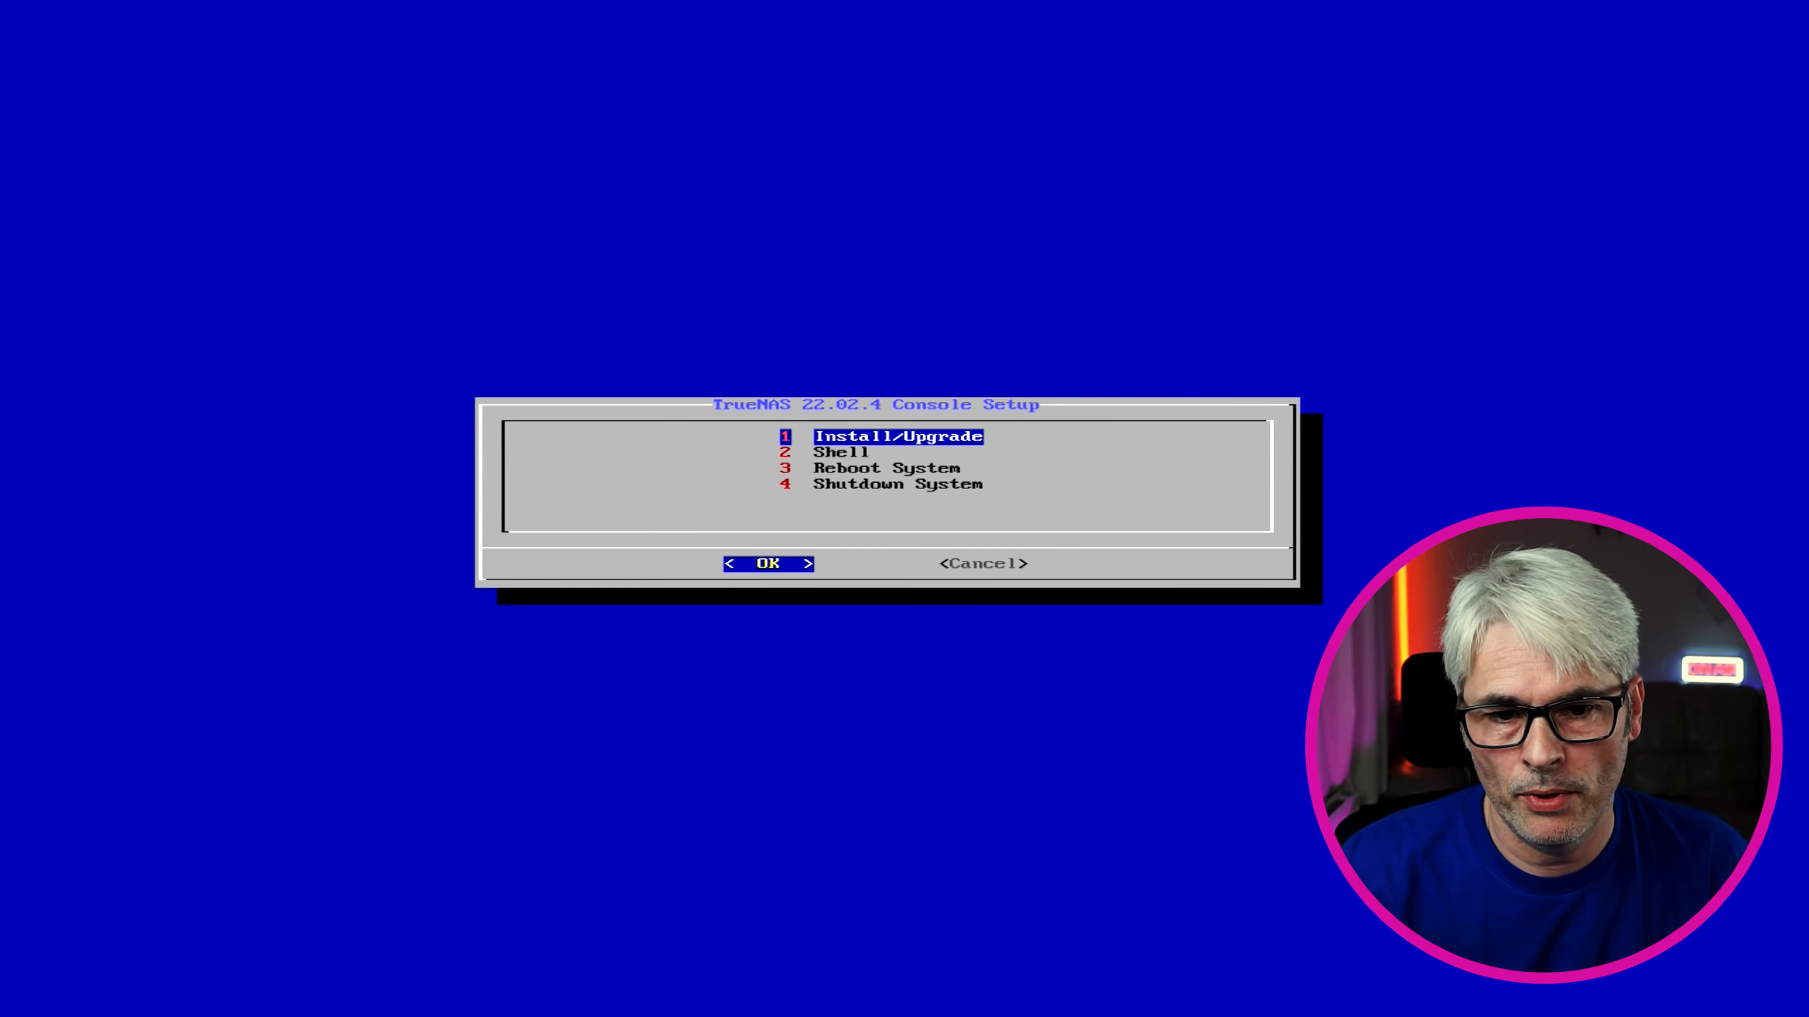
pyautogui.press('Return')
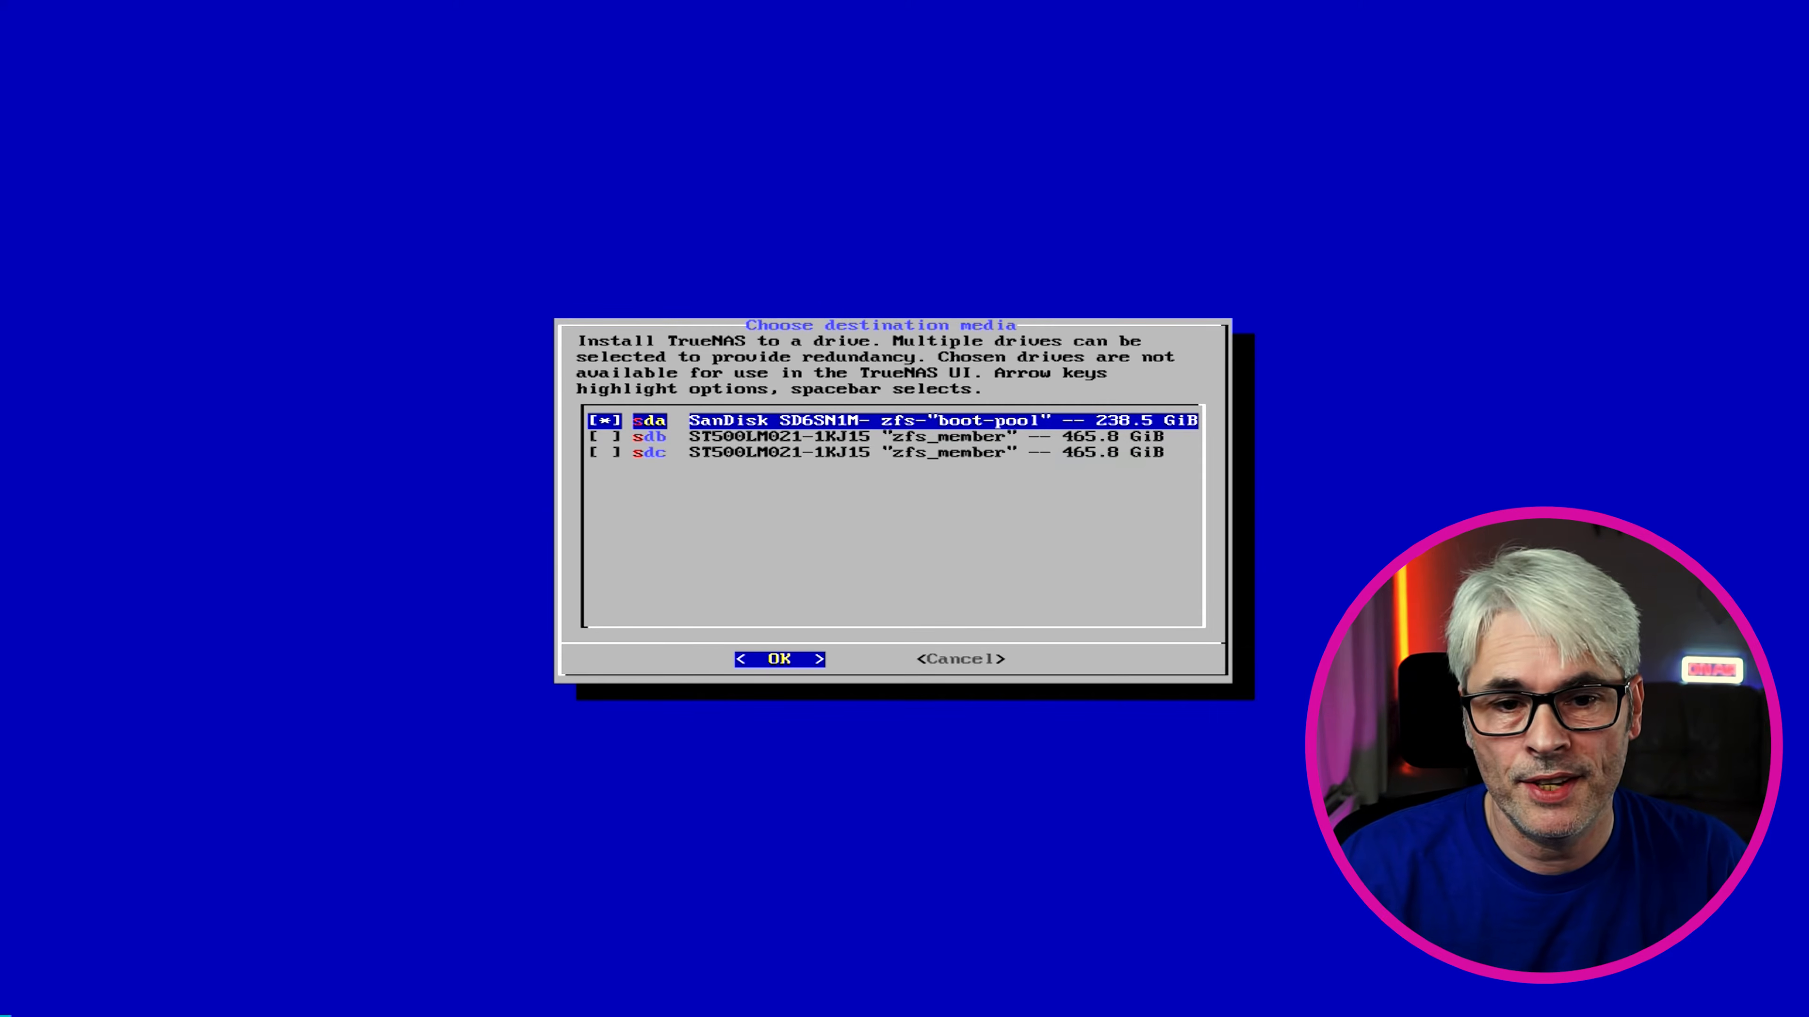
# Install onto sda with Format the boot device, accepting the warning that sda will be erased
pyautogui.press('Return')
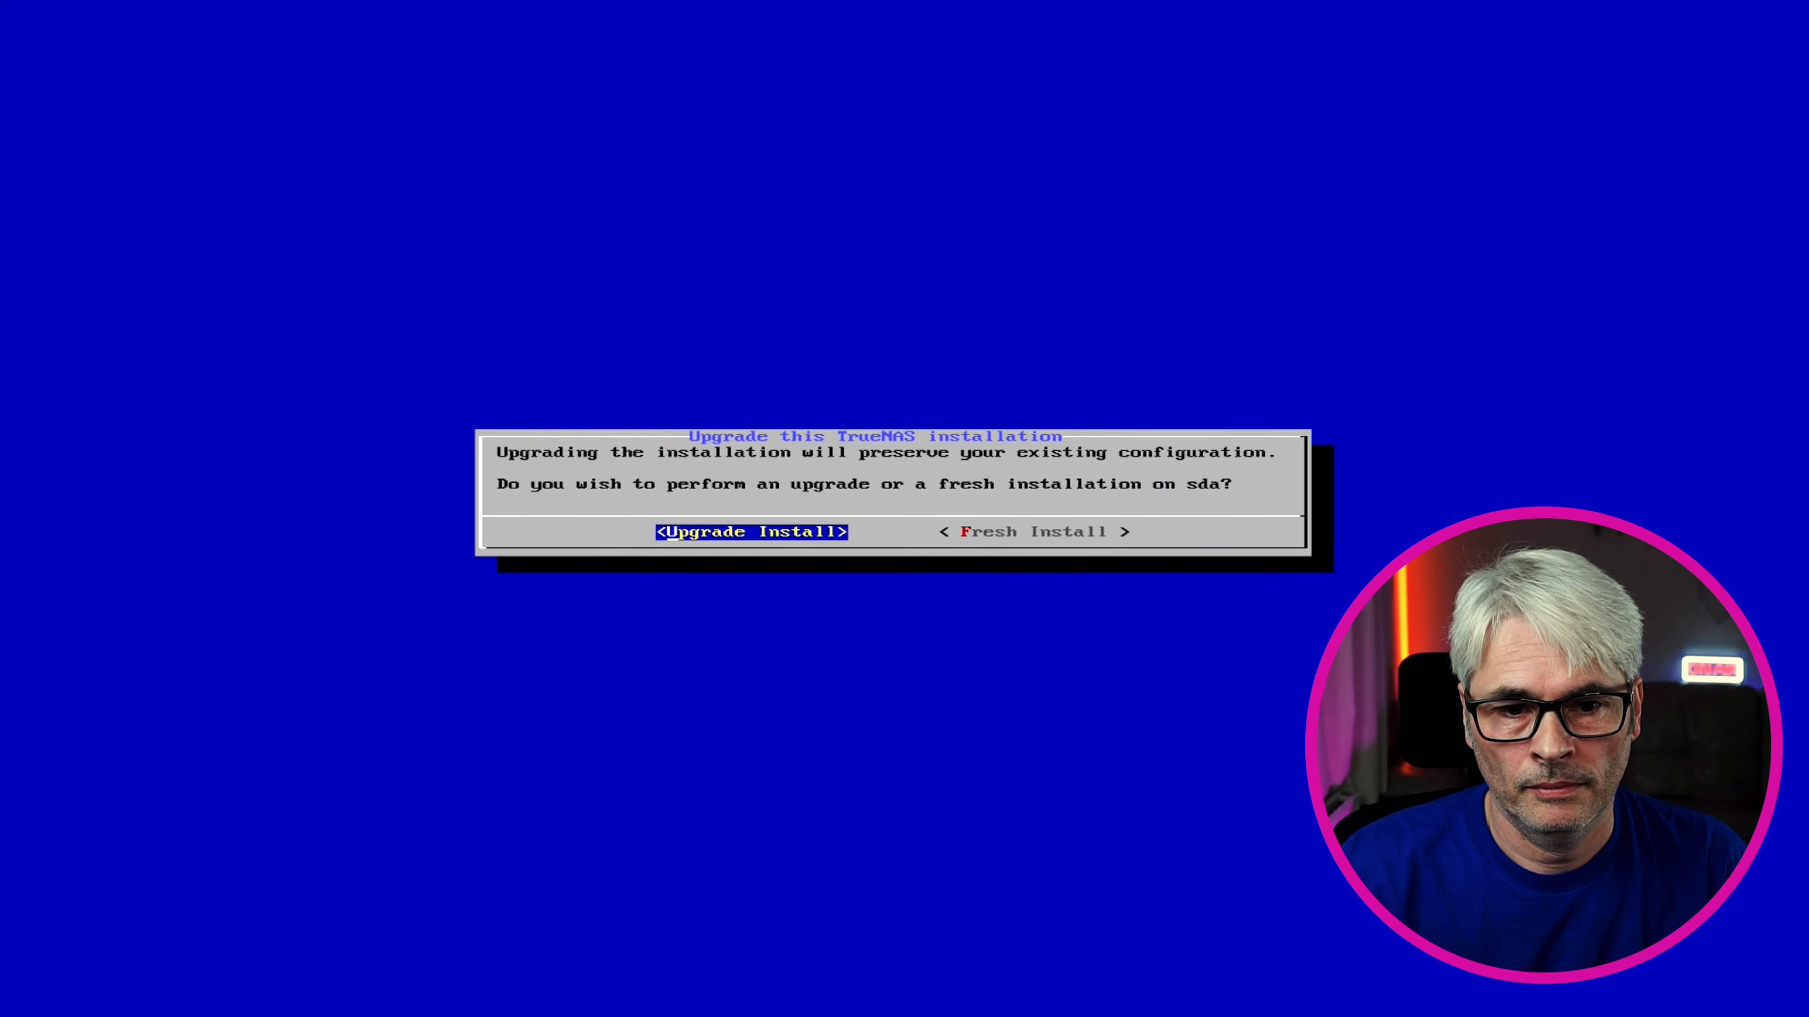
pyautogui.press('Right')
pyautogui.press('Left')
pyautogui.press('Return')
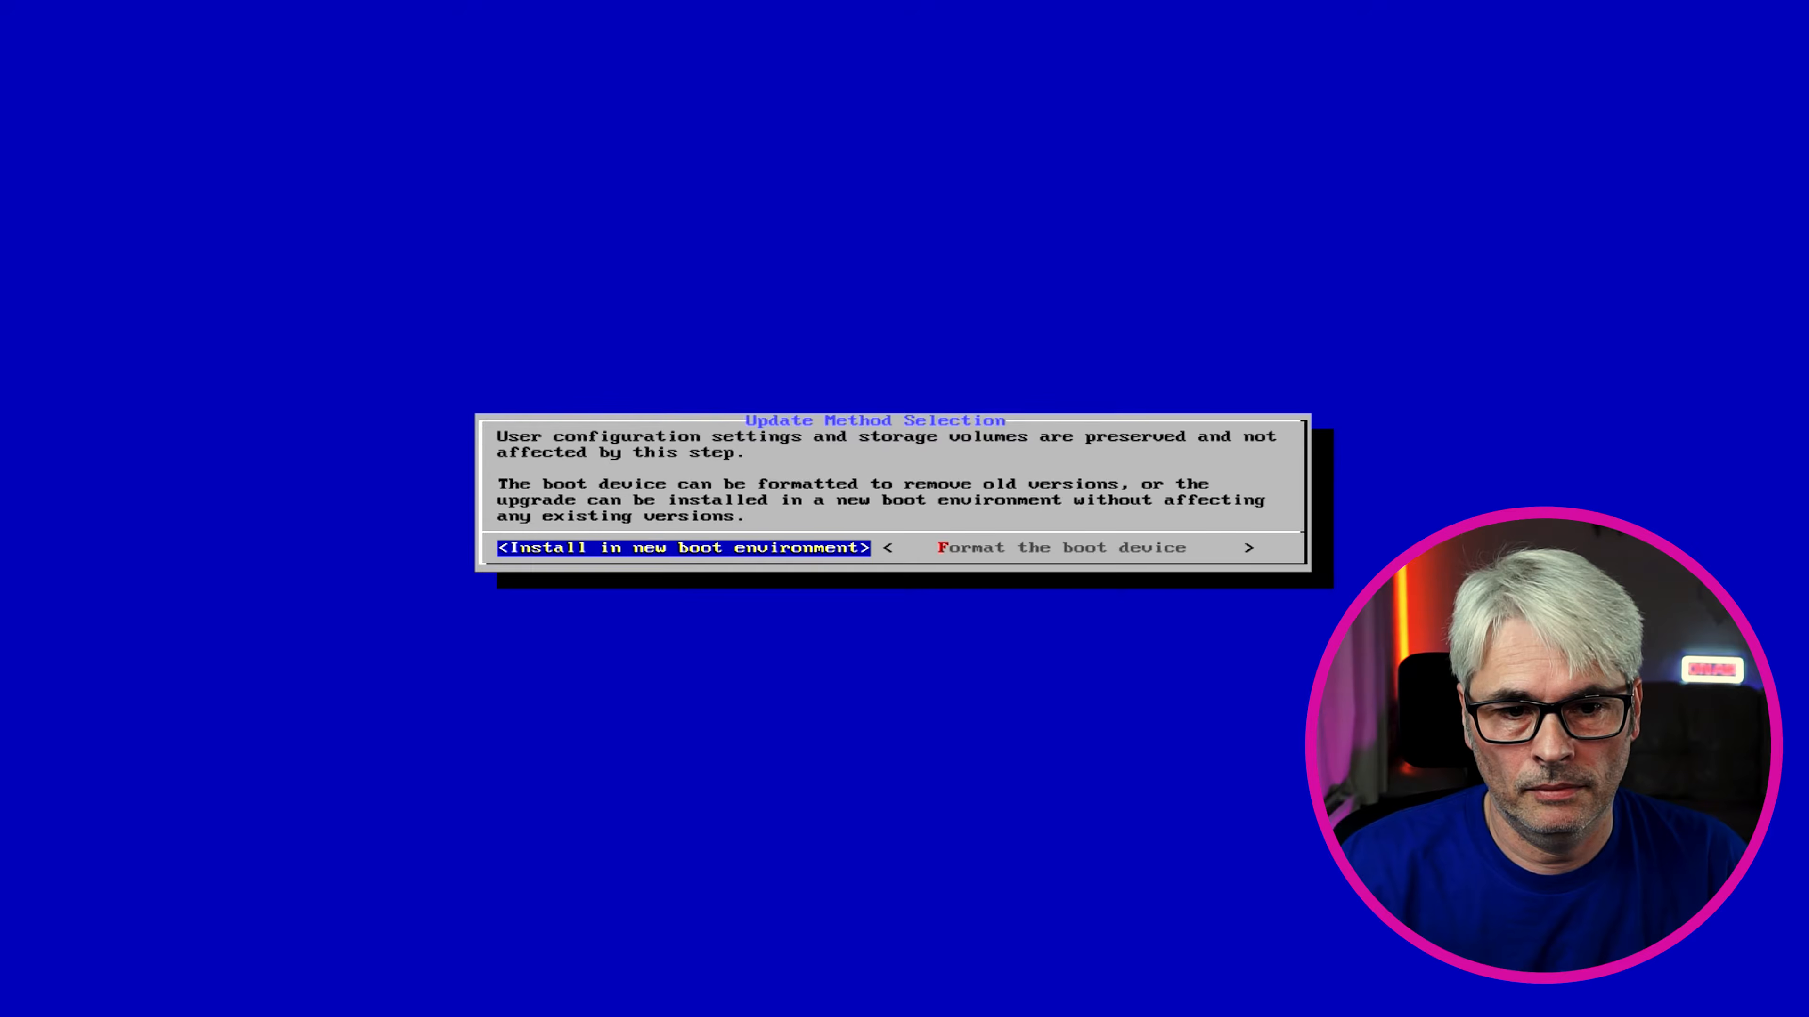
pyautogui.press('Right')
pyautogui.press('Return')
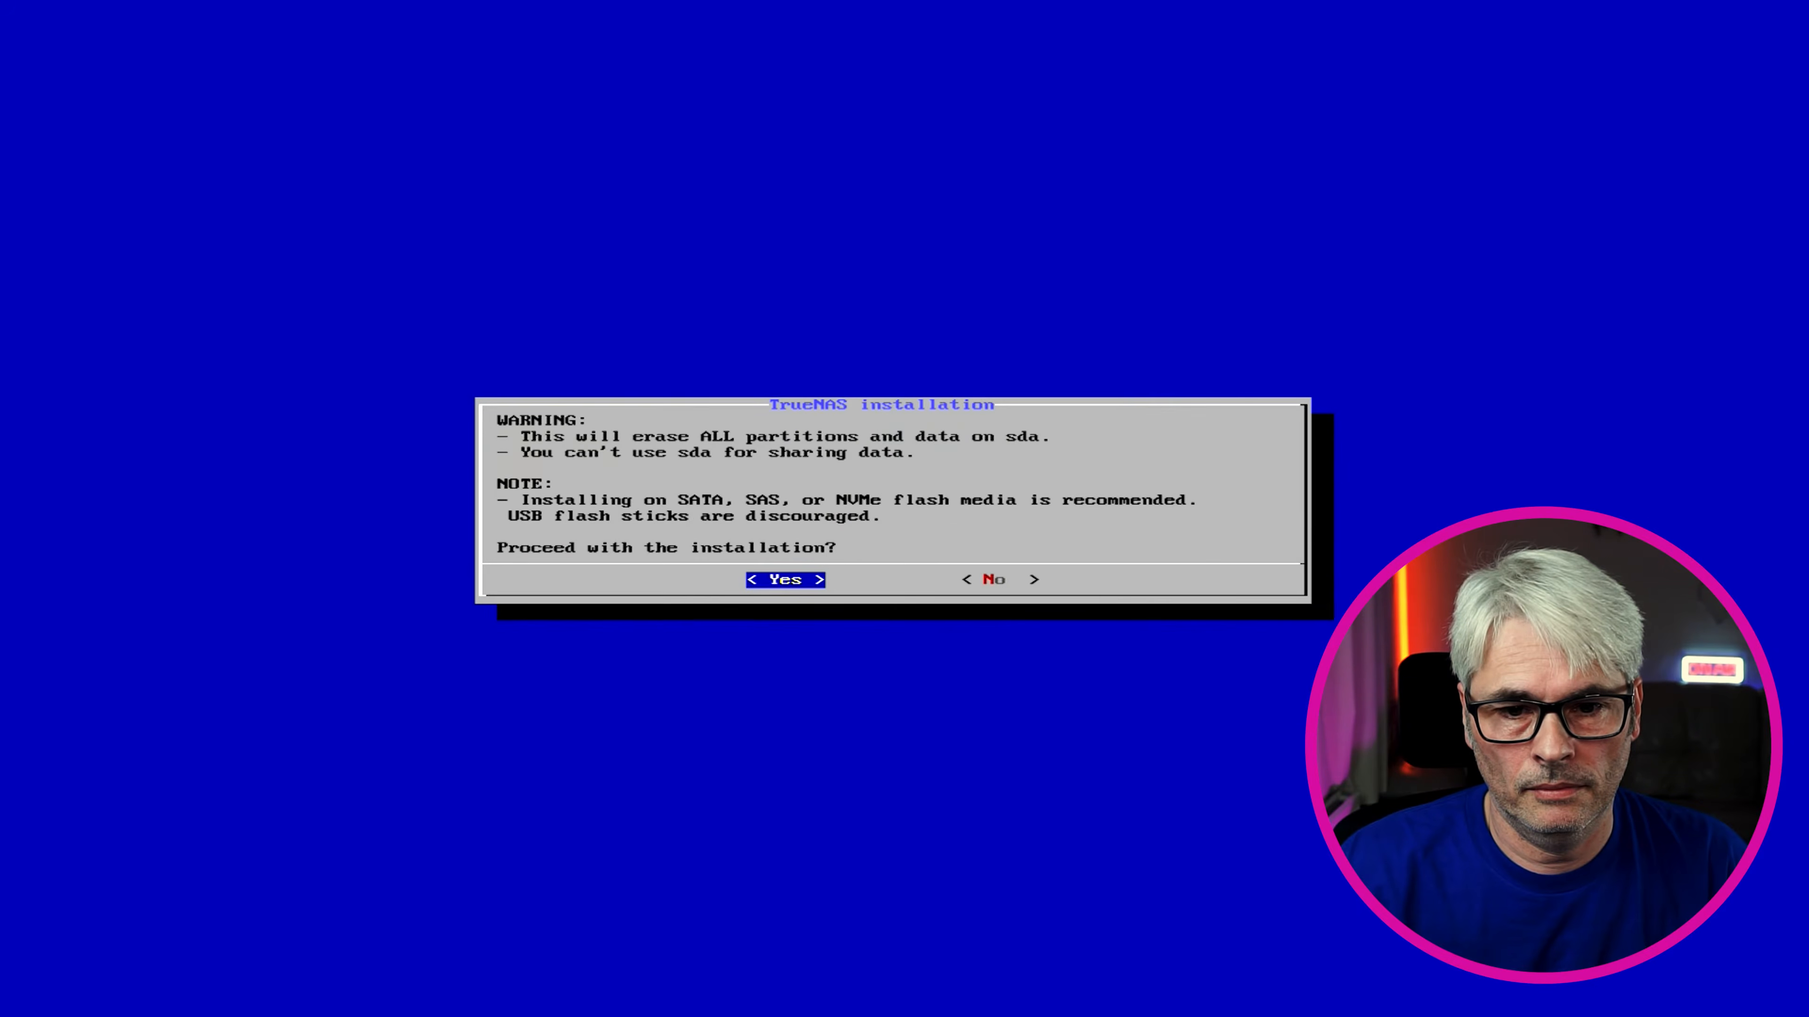
pyautogui.press('Return')
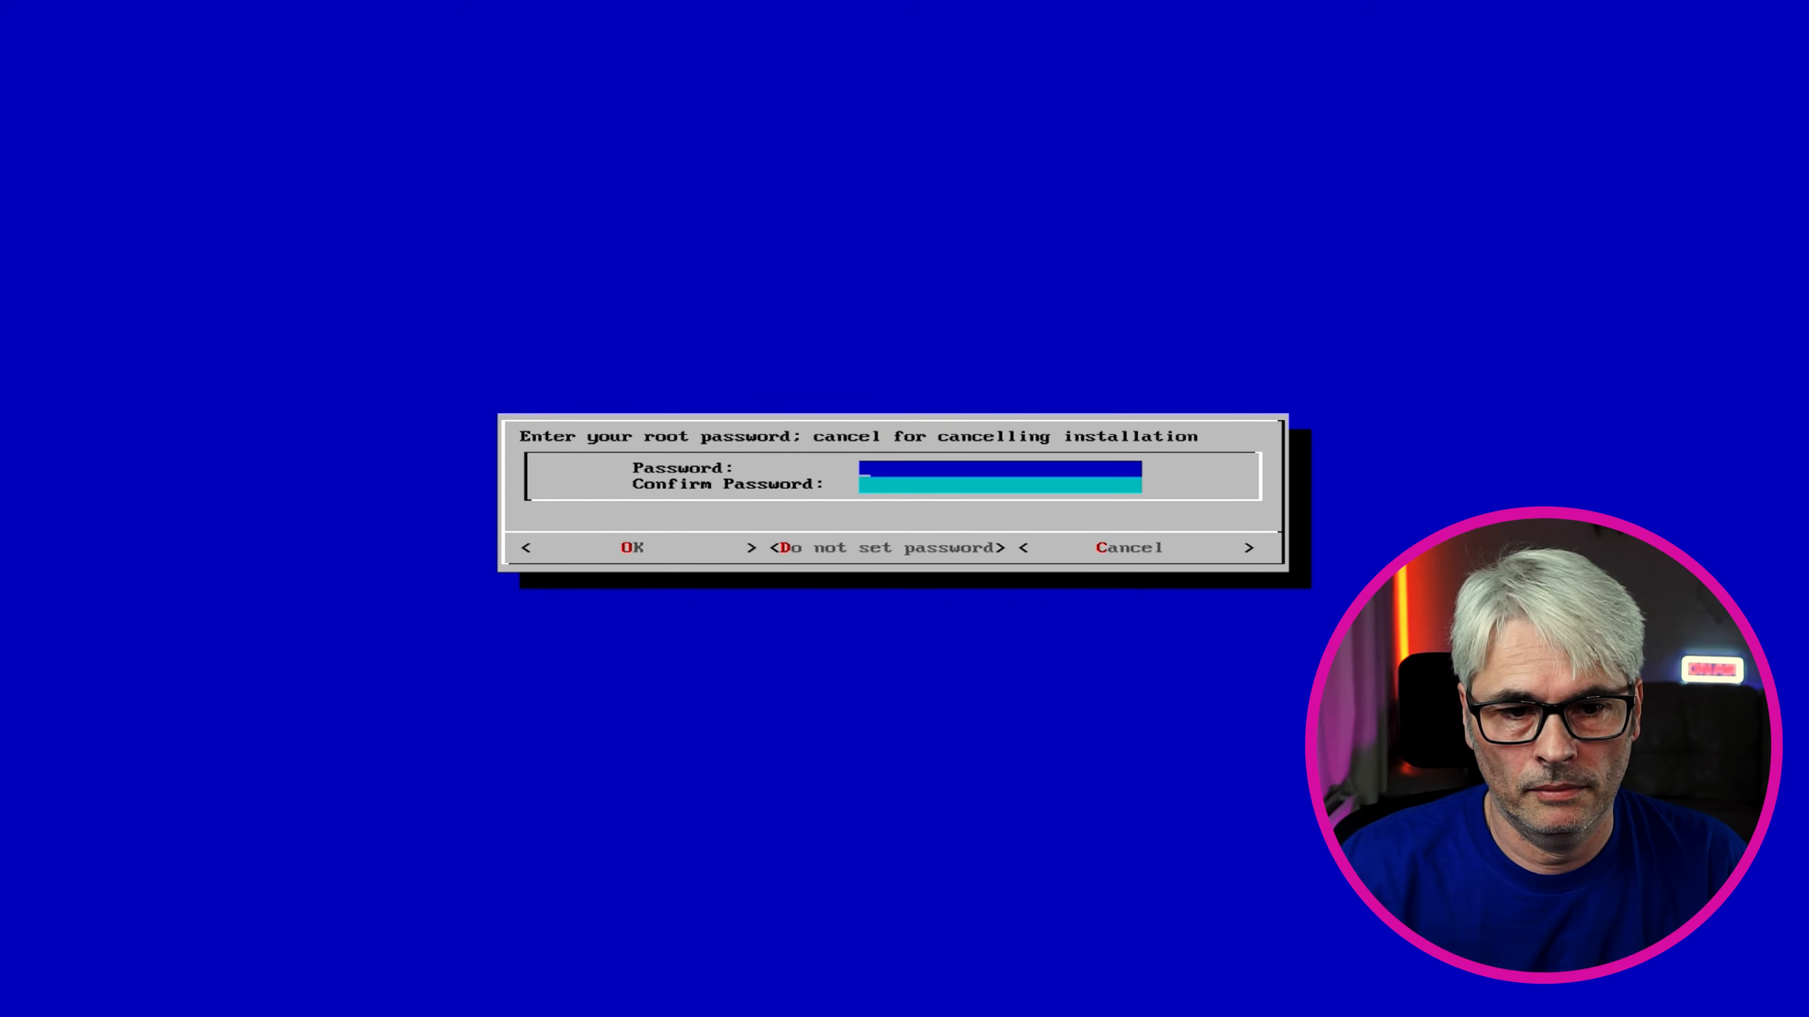
# Enter and confirm the root password, then accept it
pyautogui.write('*******')
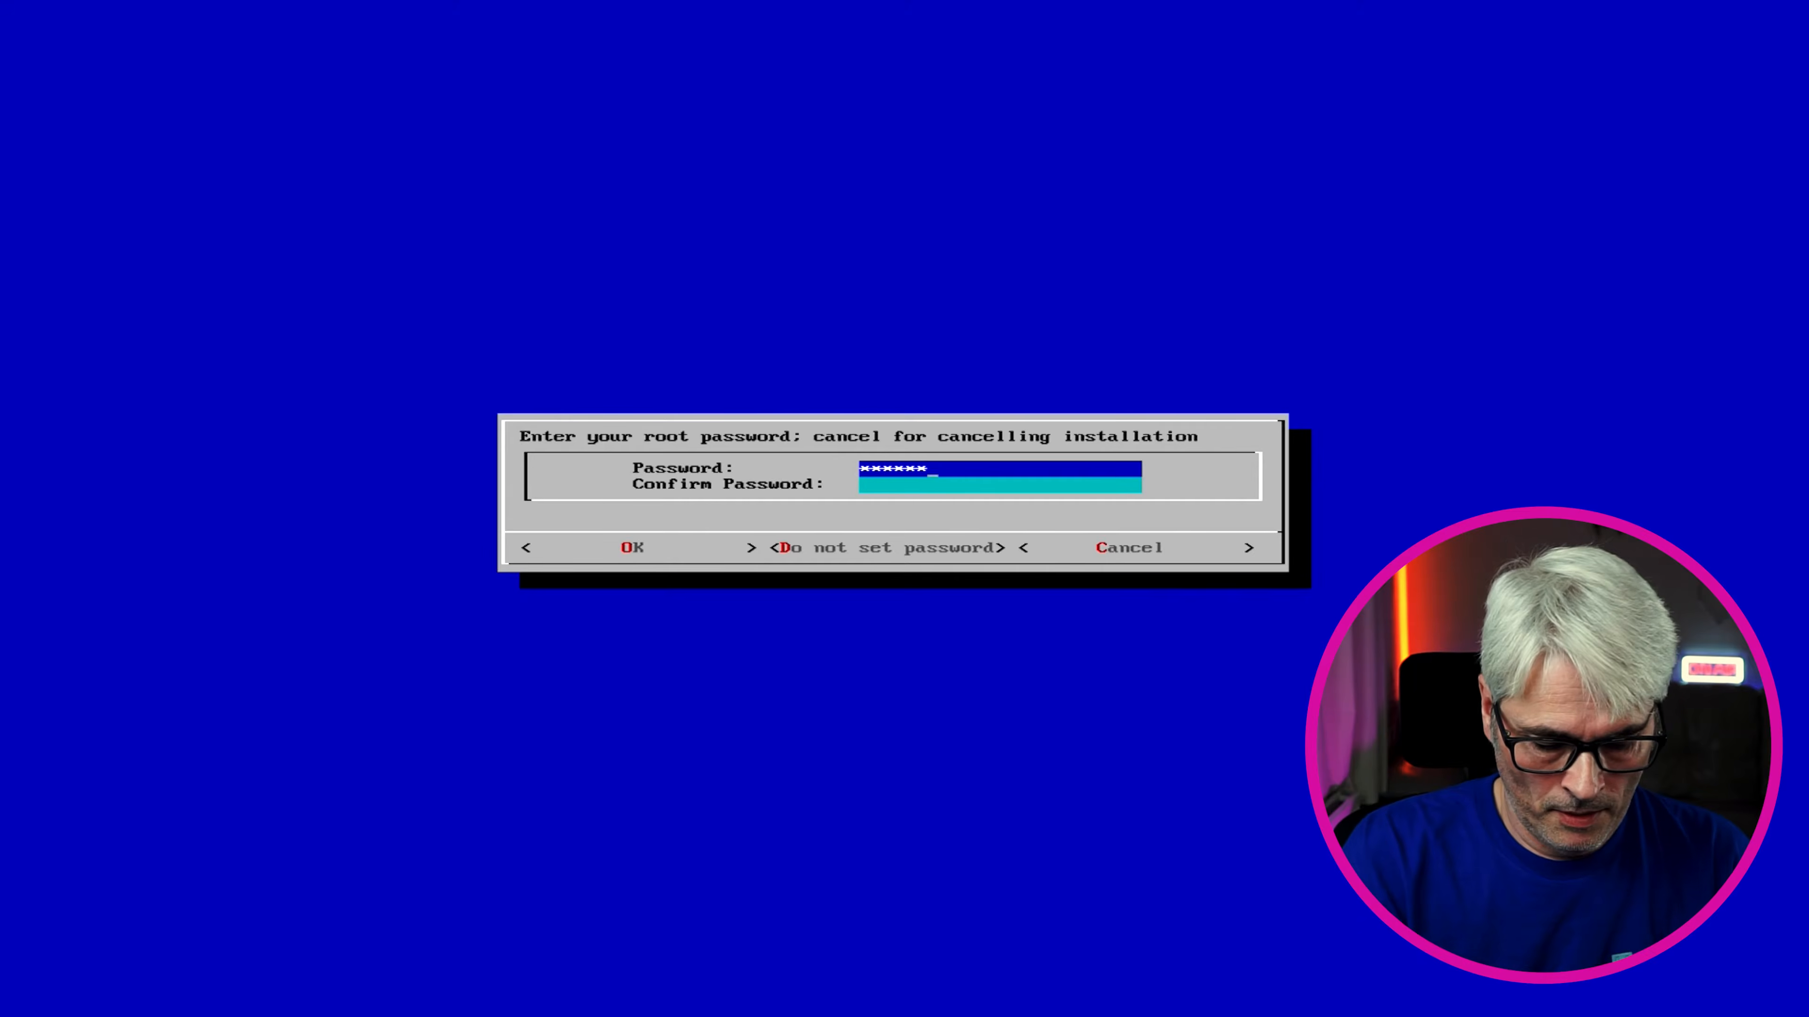
pyautogui.press('Down')
pyautogui.write('*****')
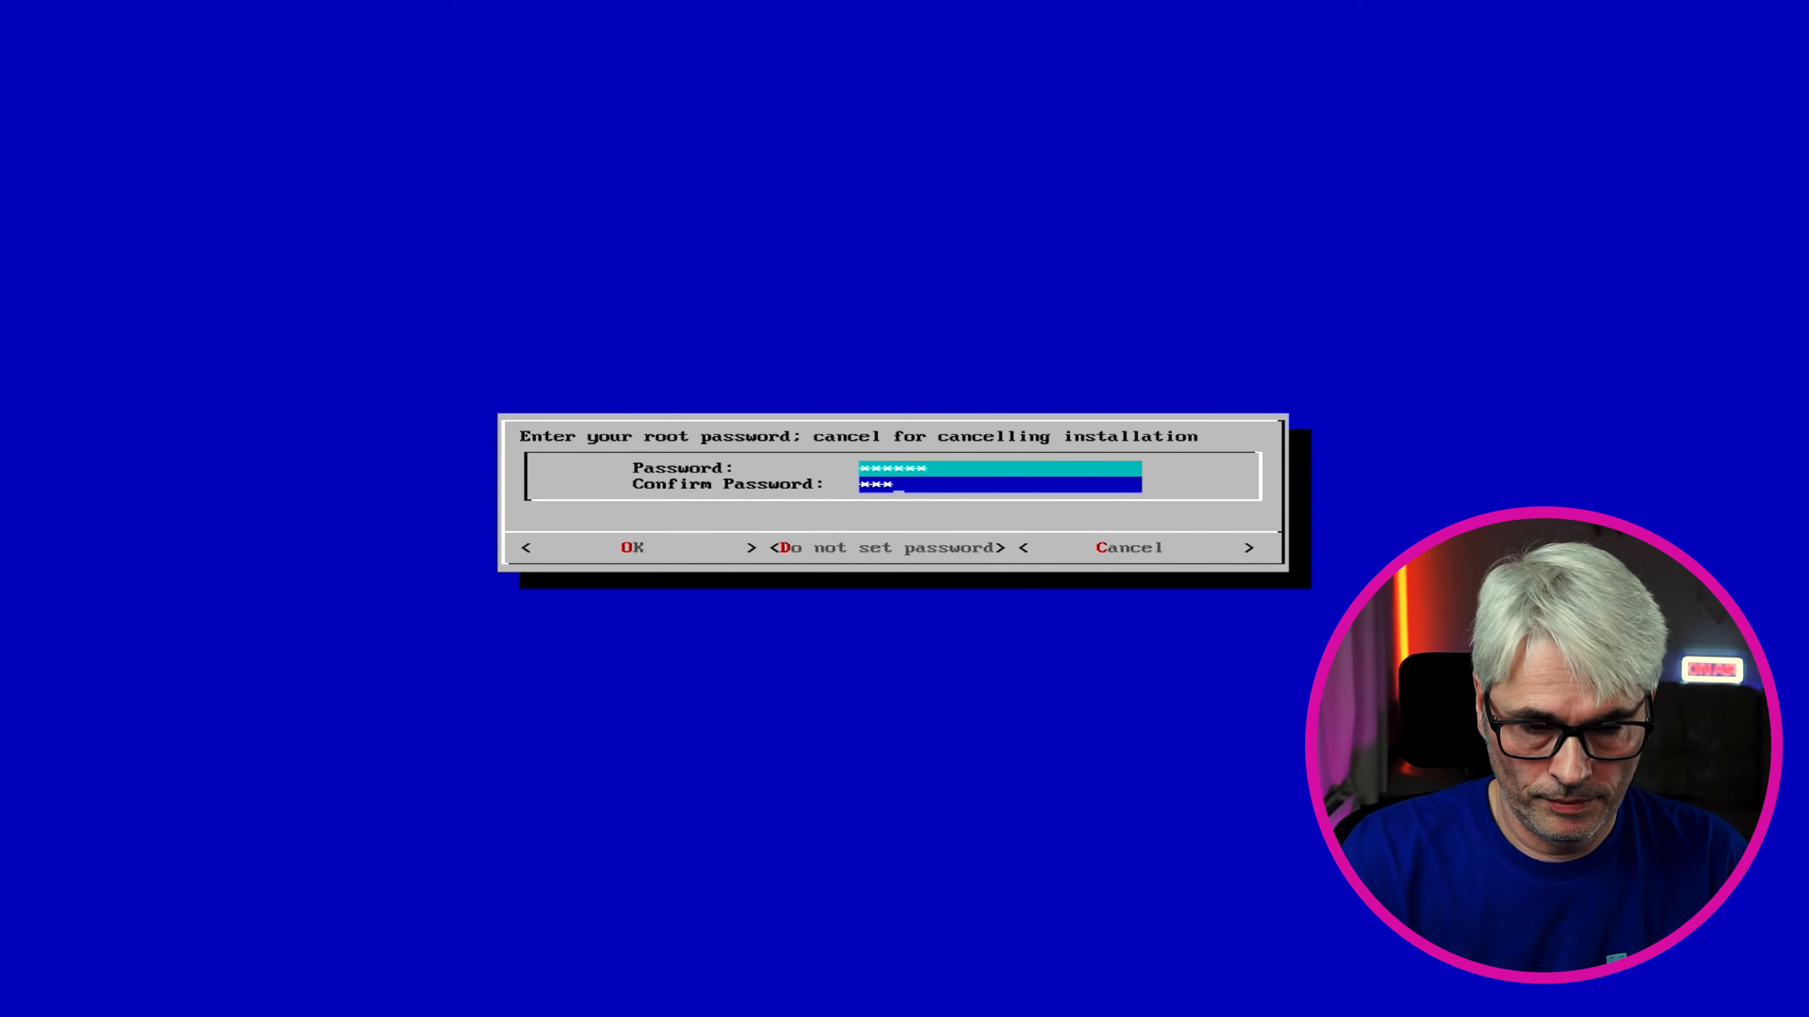
pyautogui.write('**')
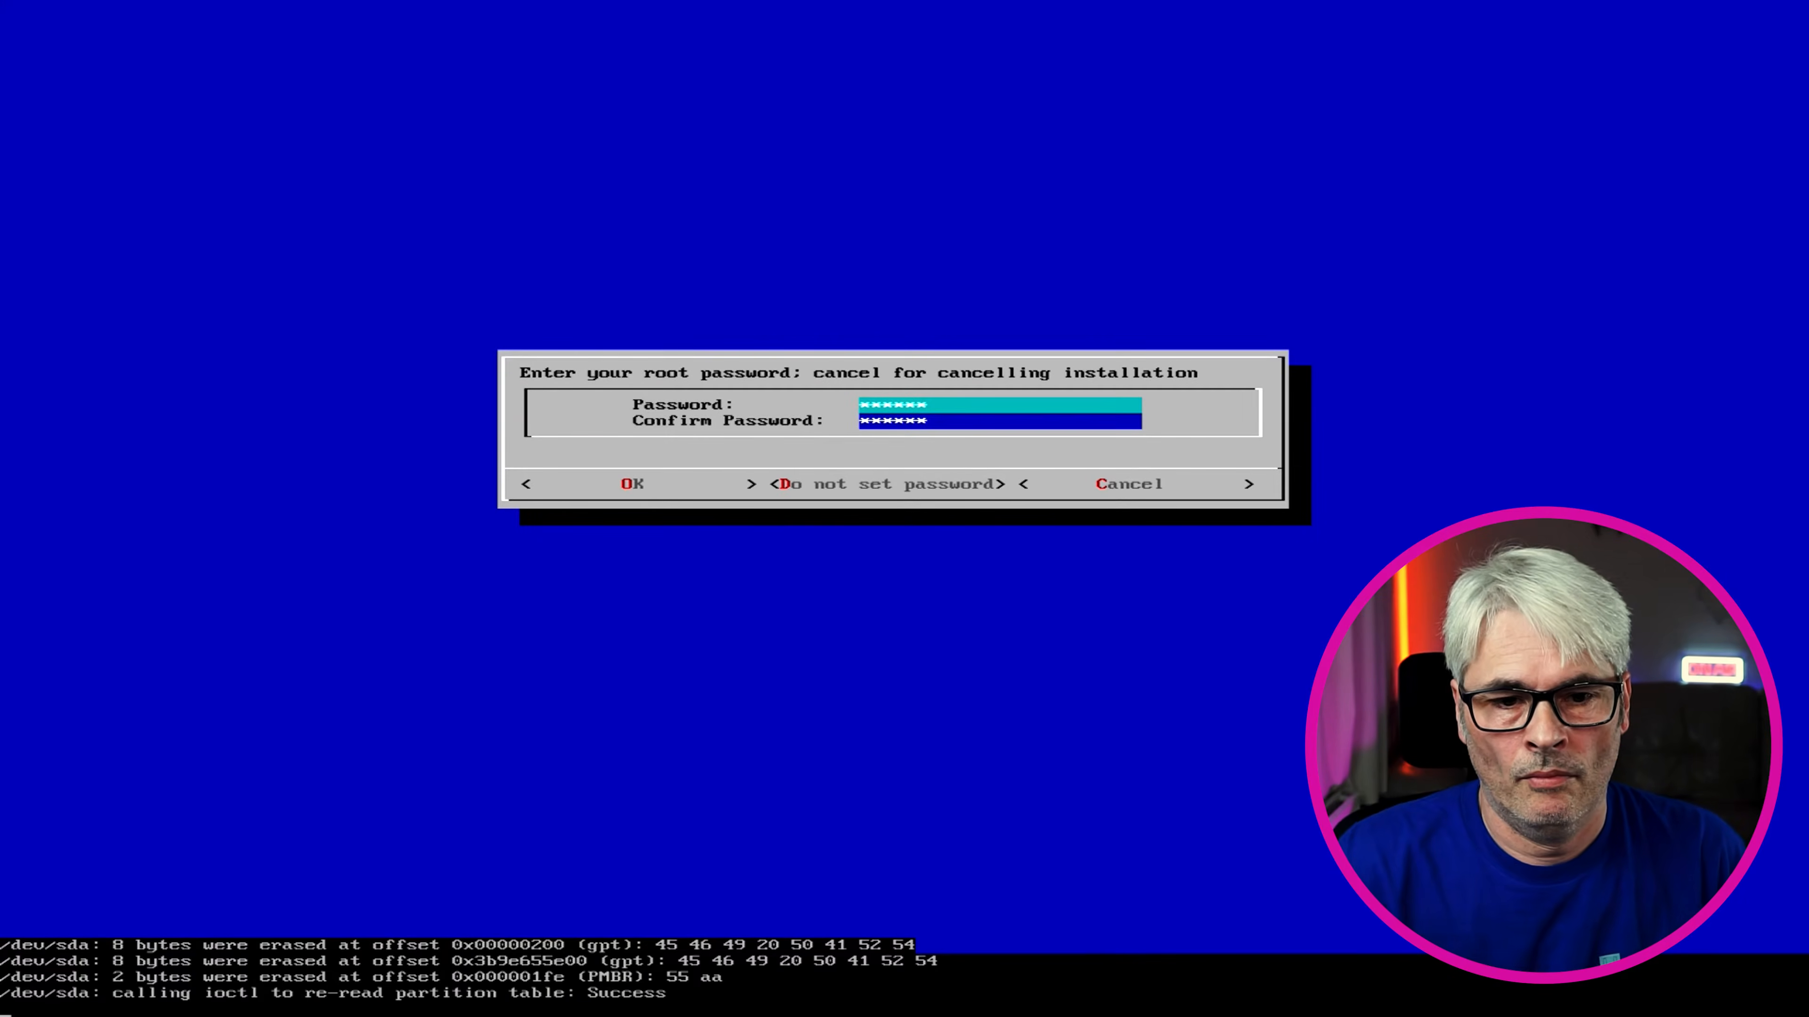
pyautogui.press('Return')
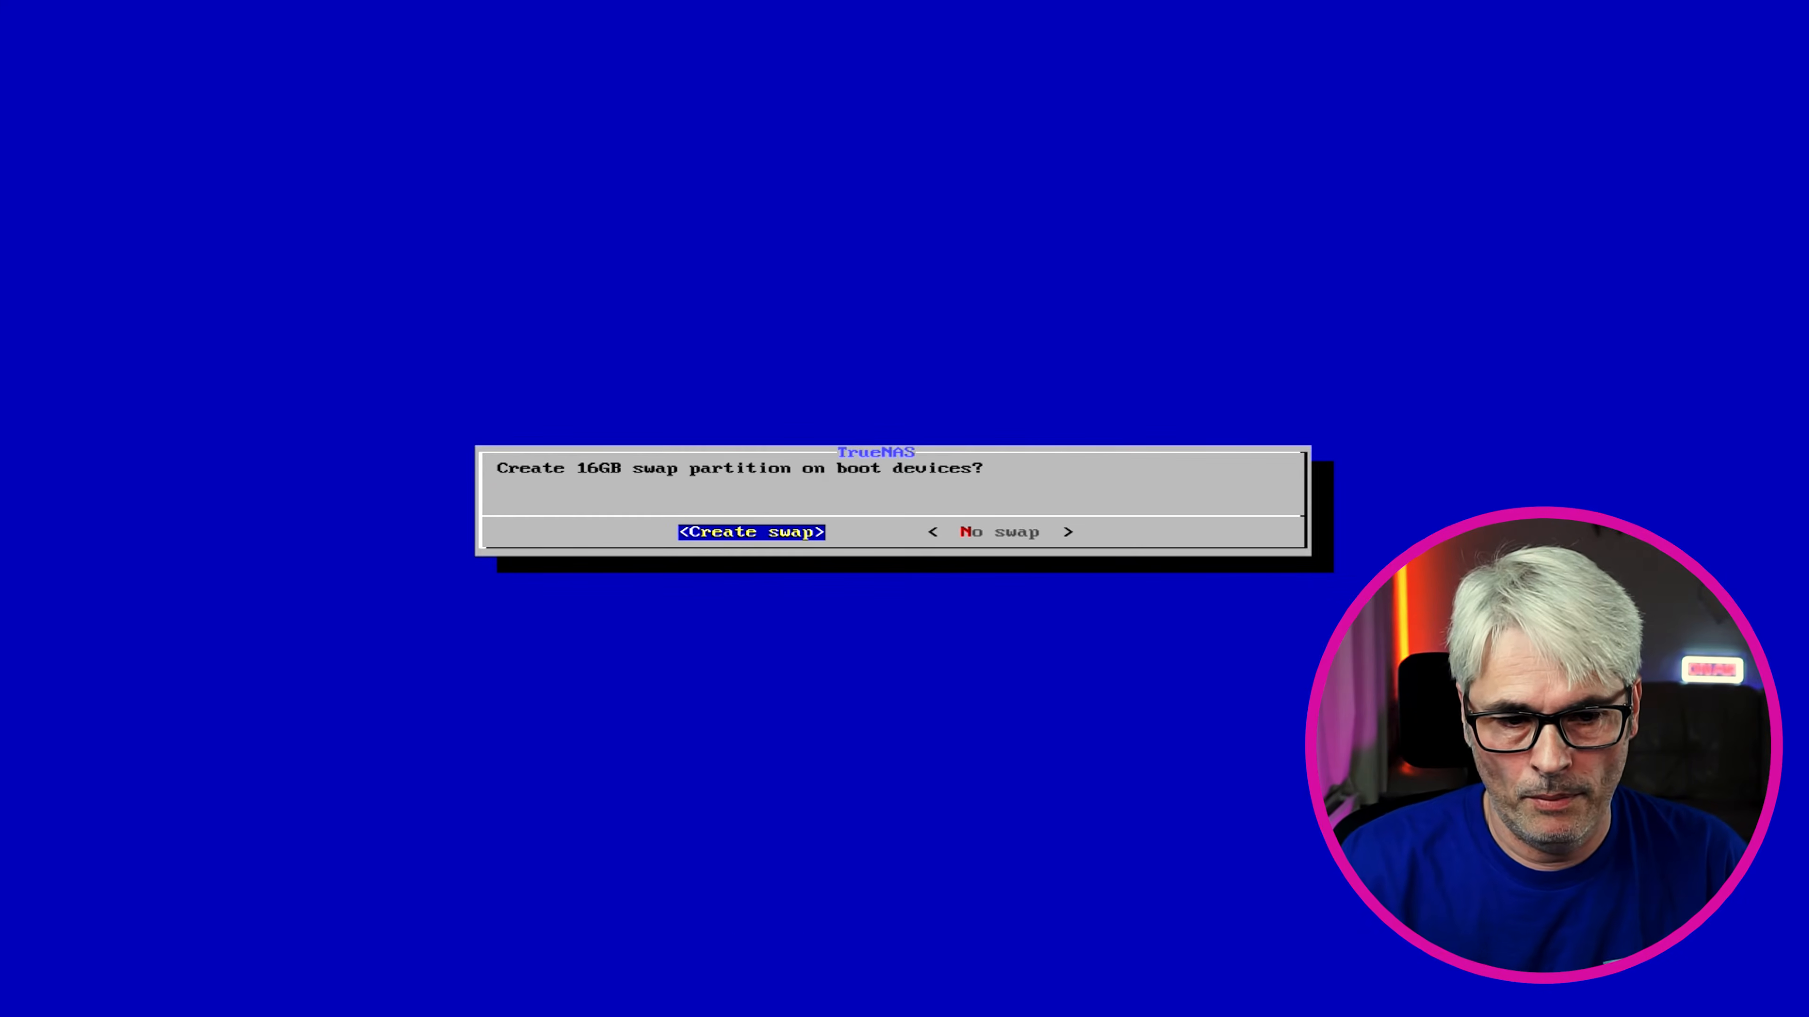
# Create the 16GB swap partition, let the install finish, and dismiss the success message
pyautogui.press('Return')
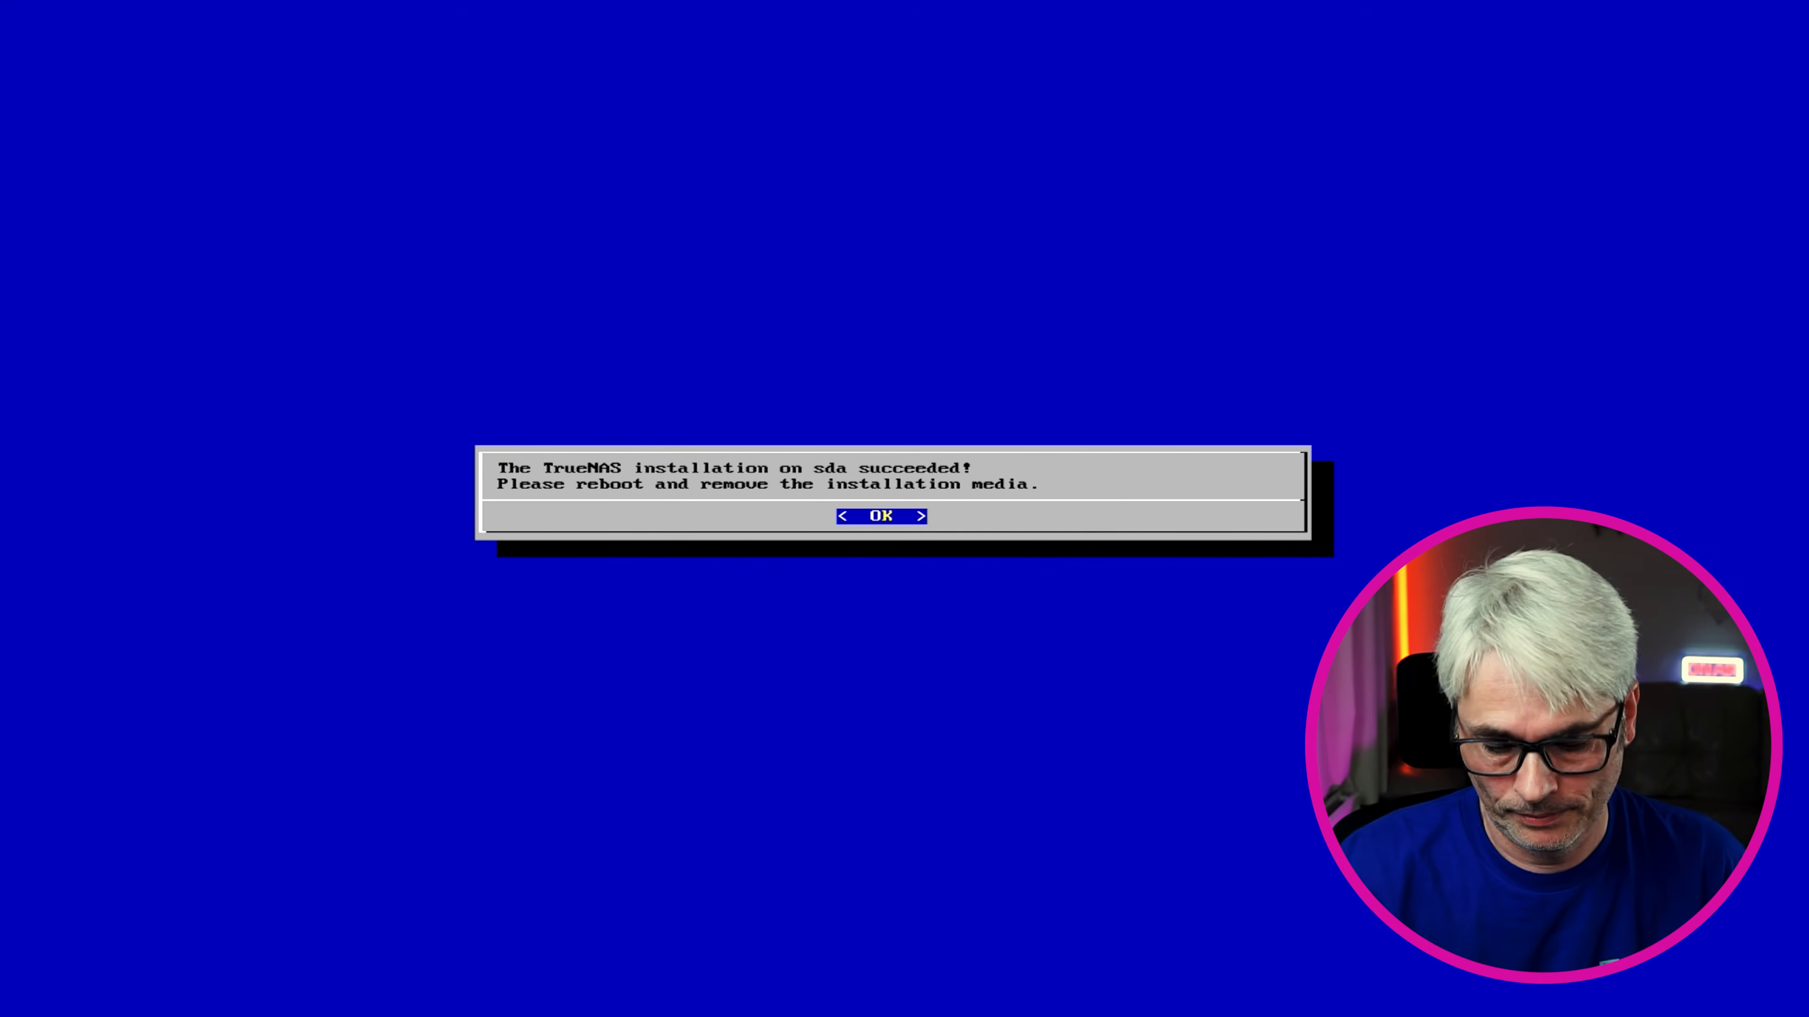
pyautogui.press('Return')
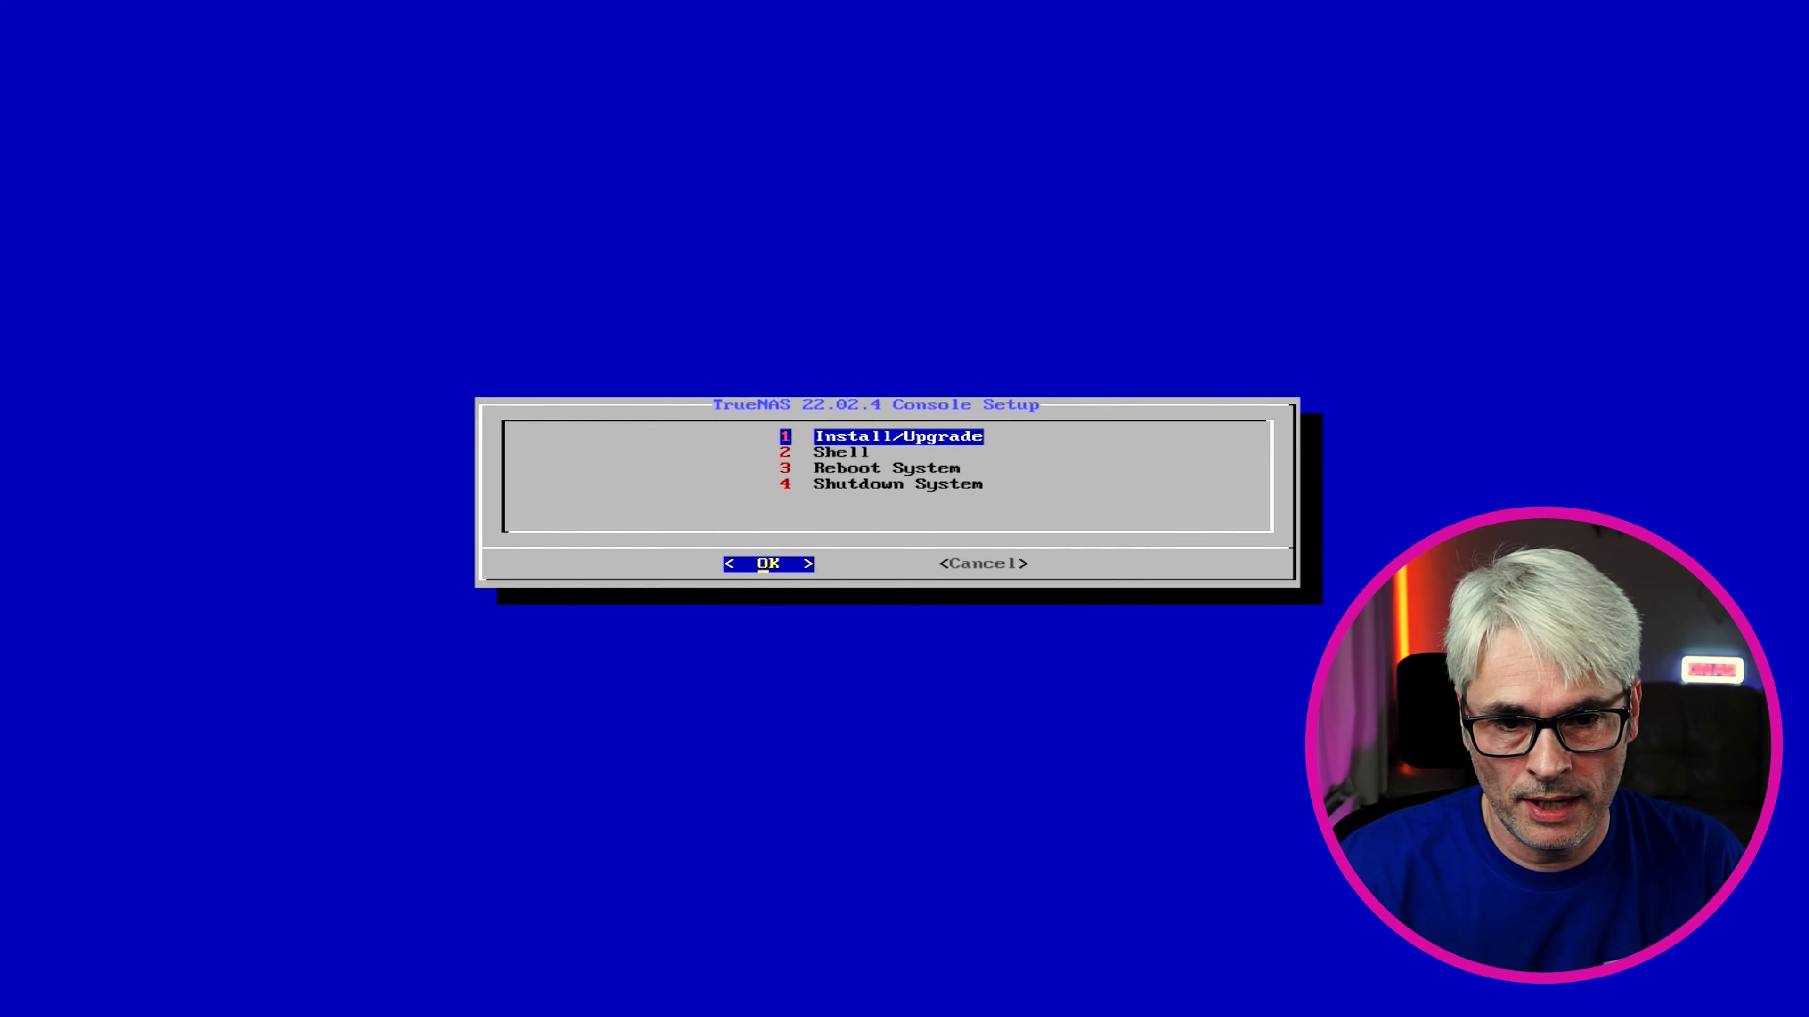
# Choose 3 Reboot System and boot the installed TrueNAS Scale GNU/Linux 22.02.4 GRUB entry
pyautogui.press('Down')
pyautogui.press('Down')
pyautogui.press('Return')
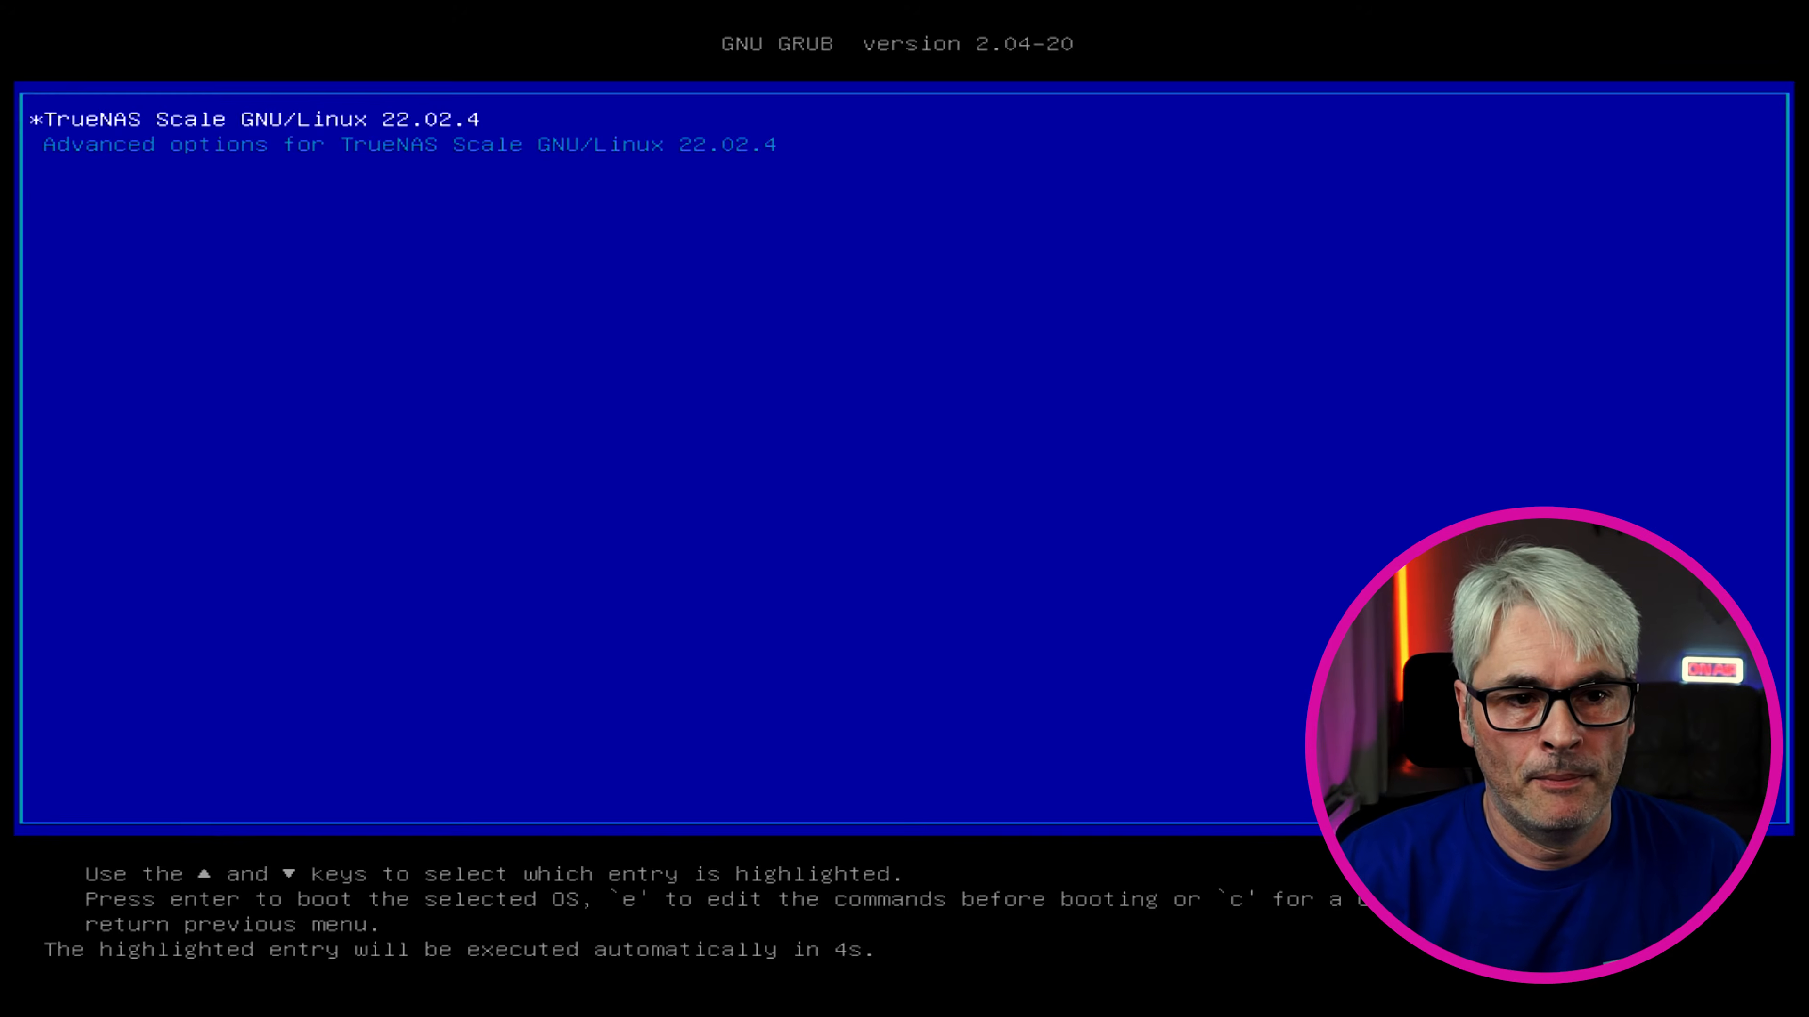
pyautogui.press('Return')
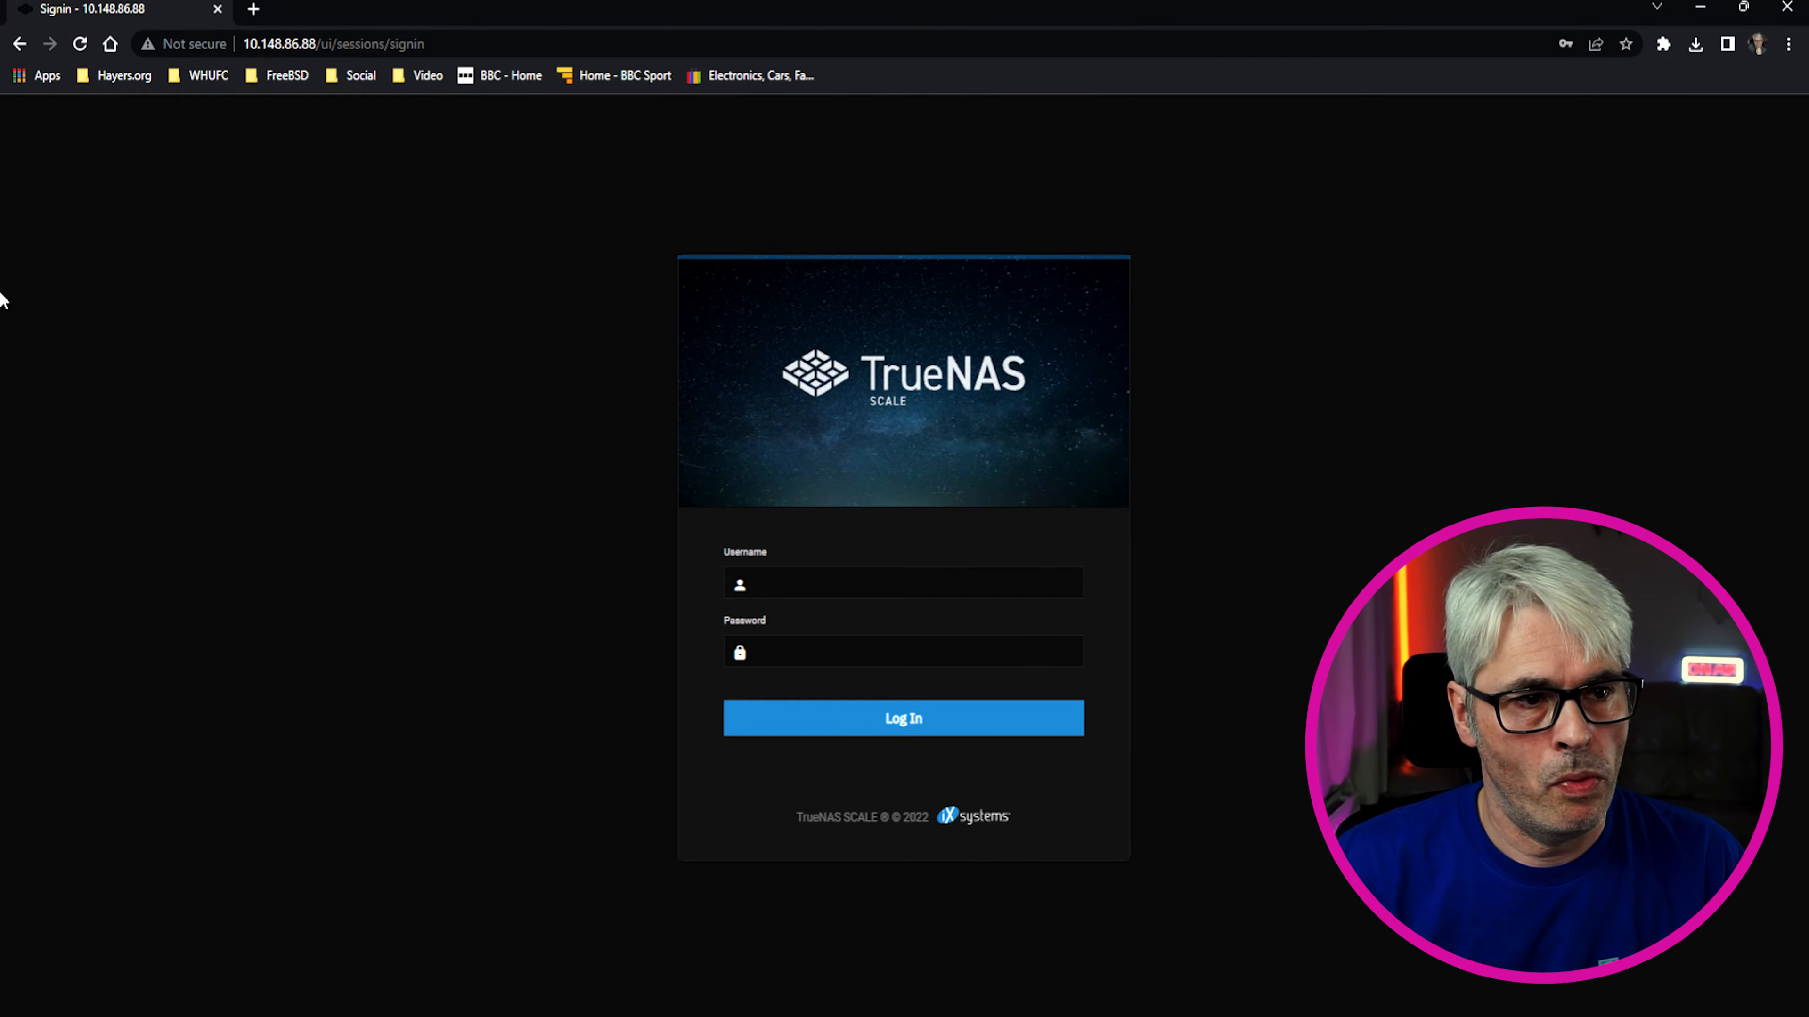
# Log in to the web interface as root with the root password
pyautogui.click(79, 43)
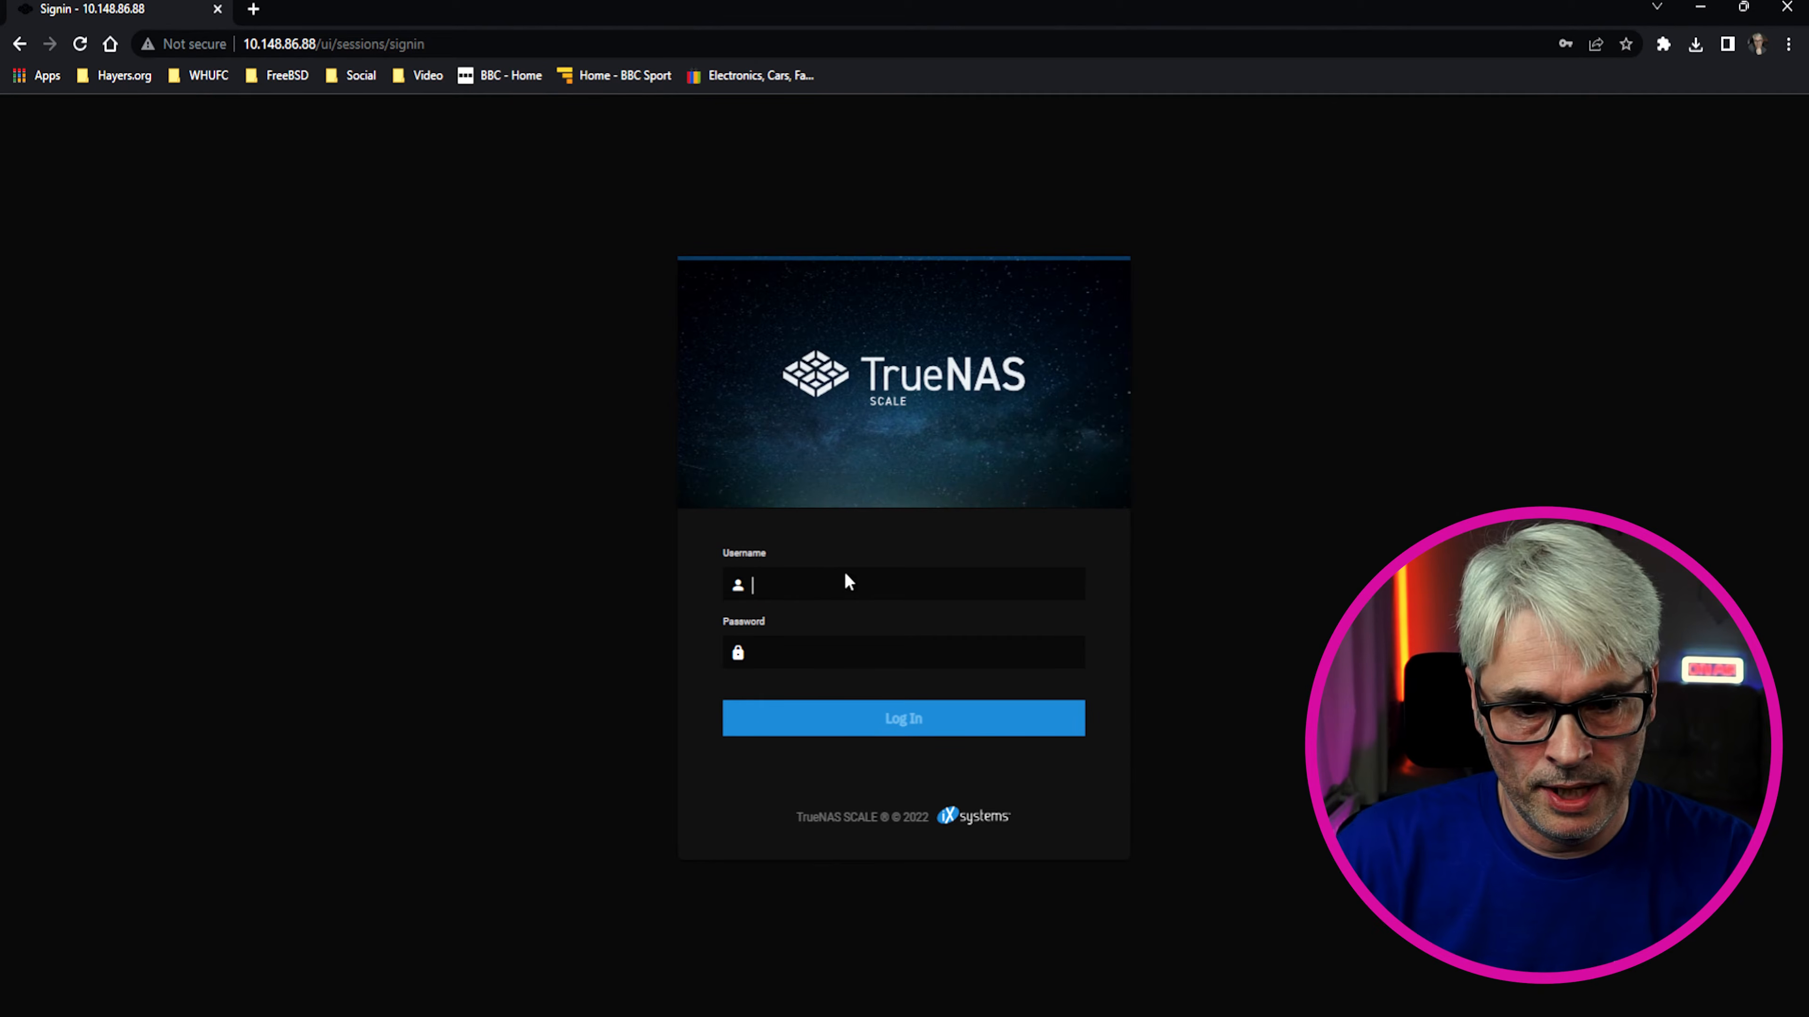
pyautogui.write('root')
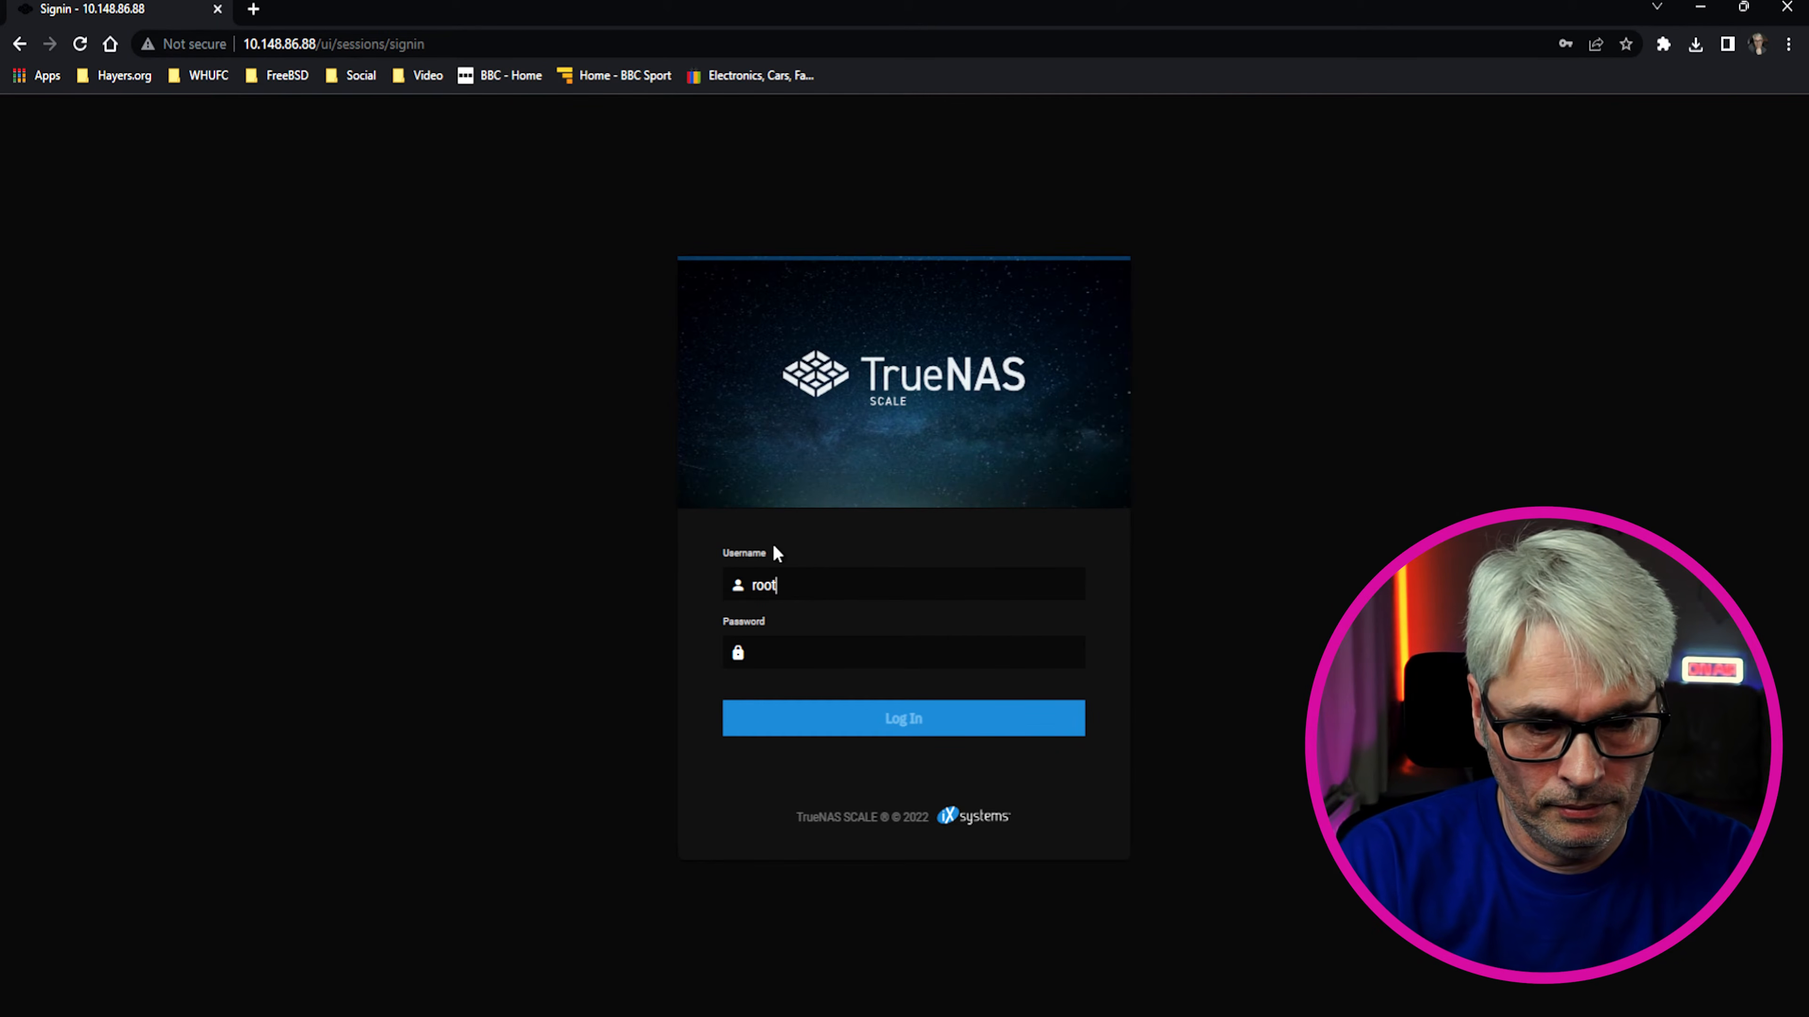
pyautogui.press('Tab')
pyautogui.write('******')
pyautogui.press('Return')
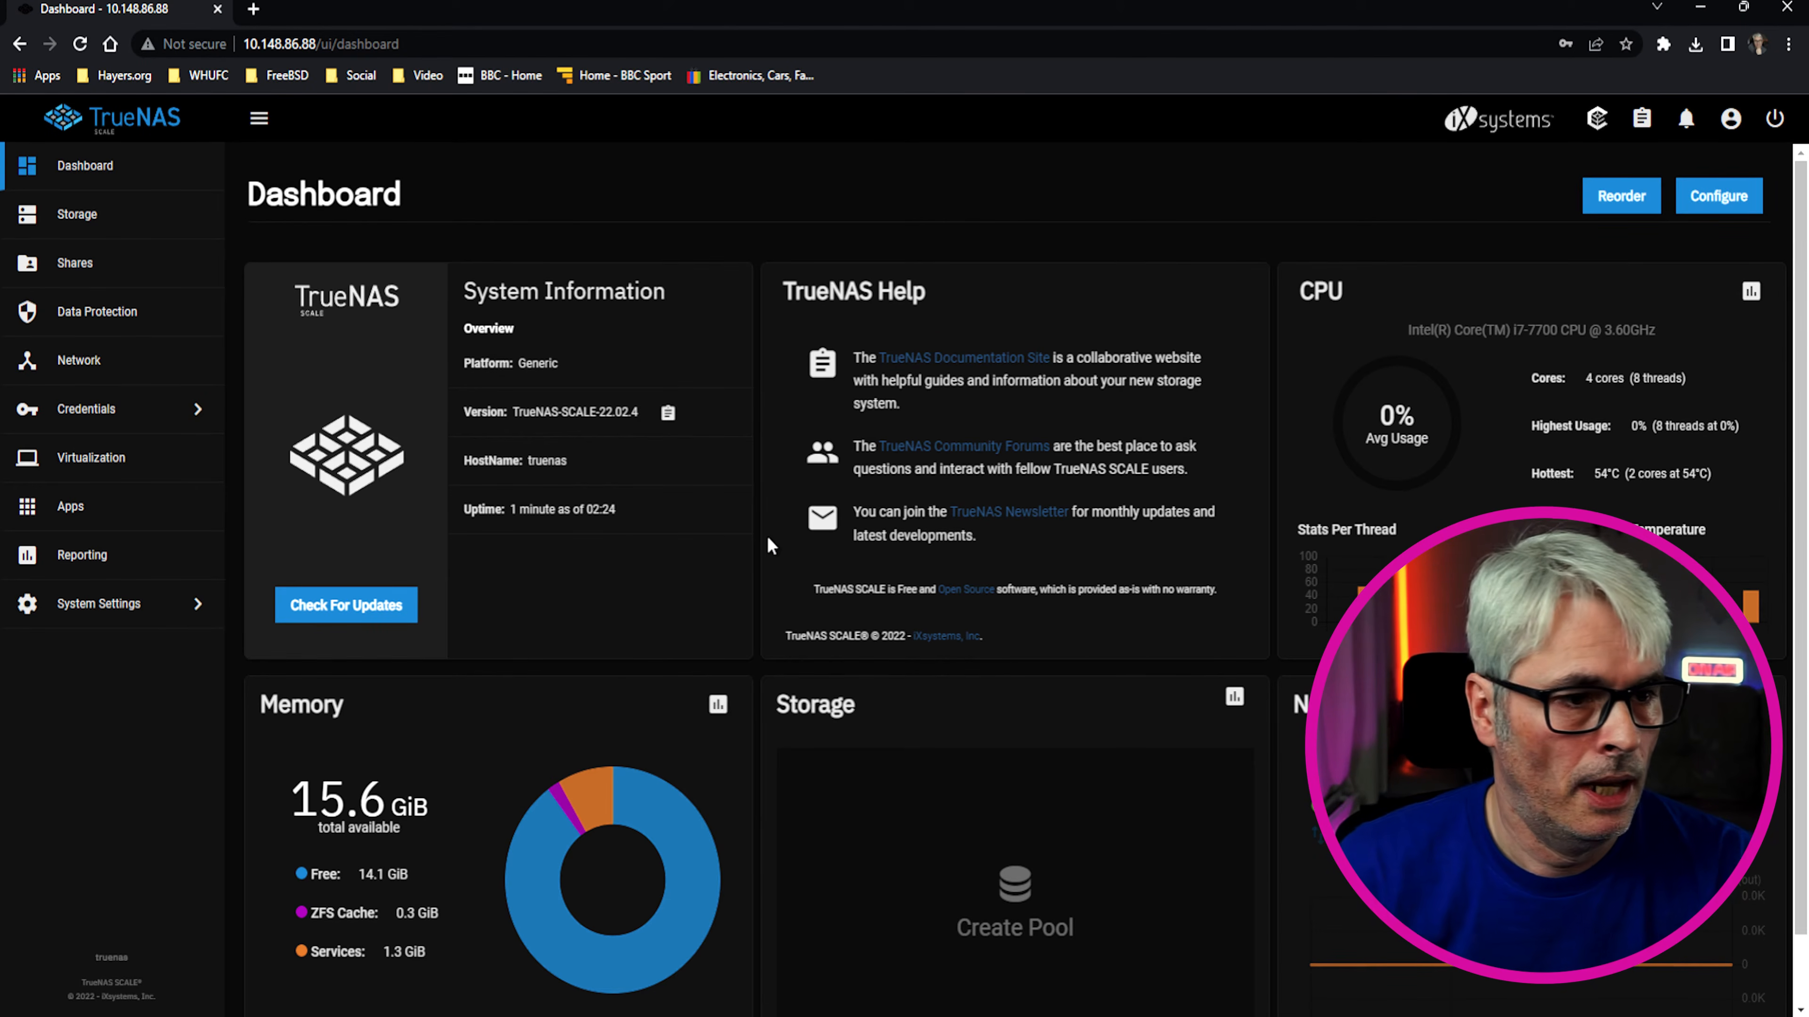
# Start a new pool from Storage, selecting disks sdb and sdc and naming it 'data'
pyautogui.click(84, 213)
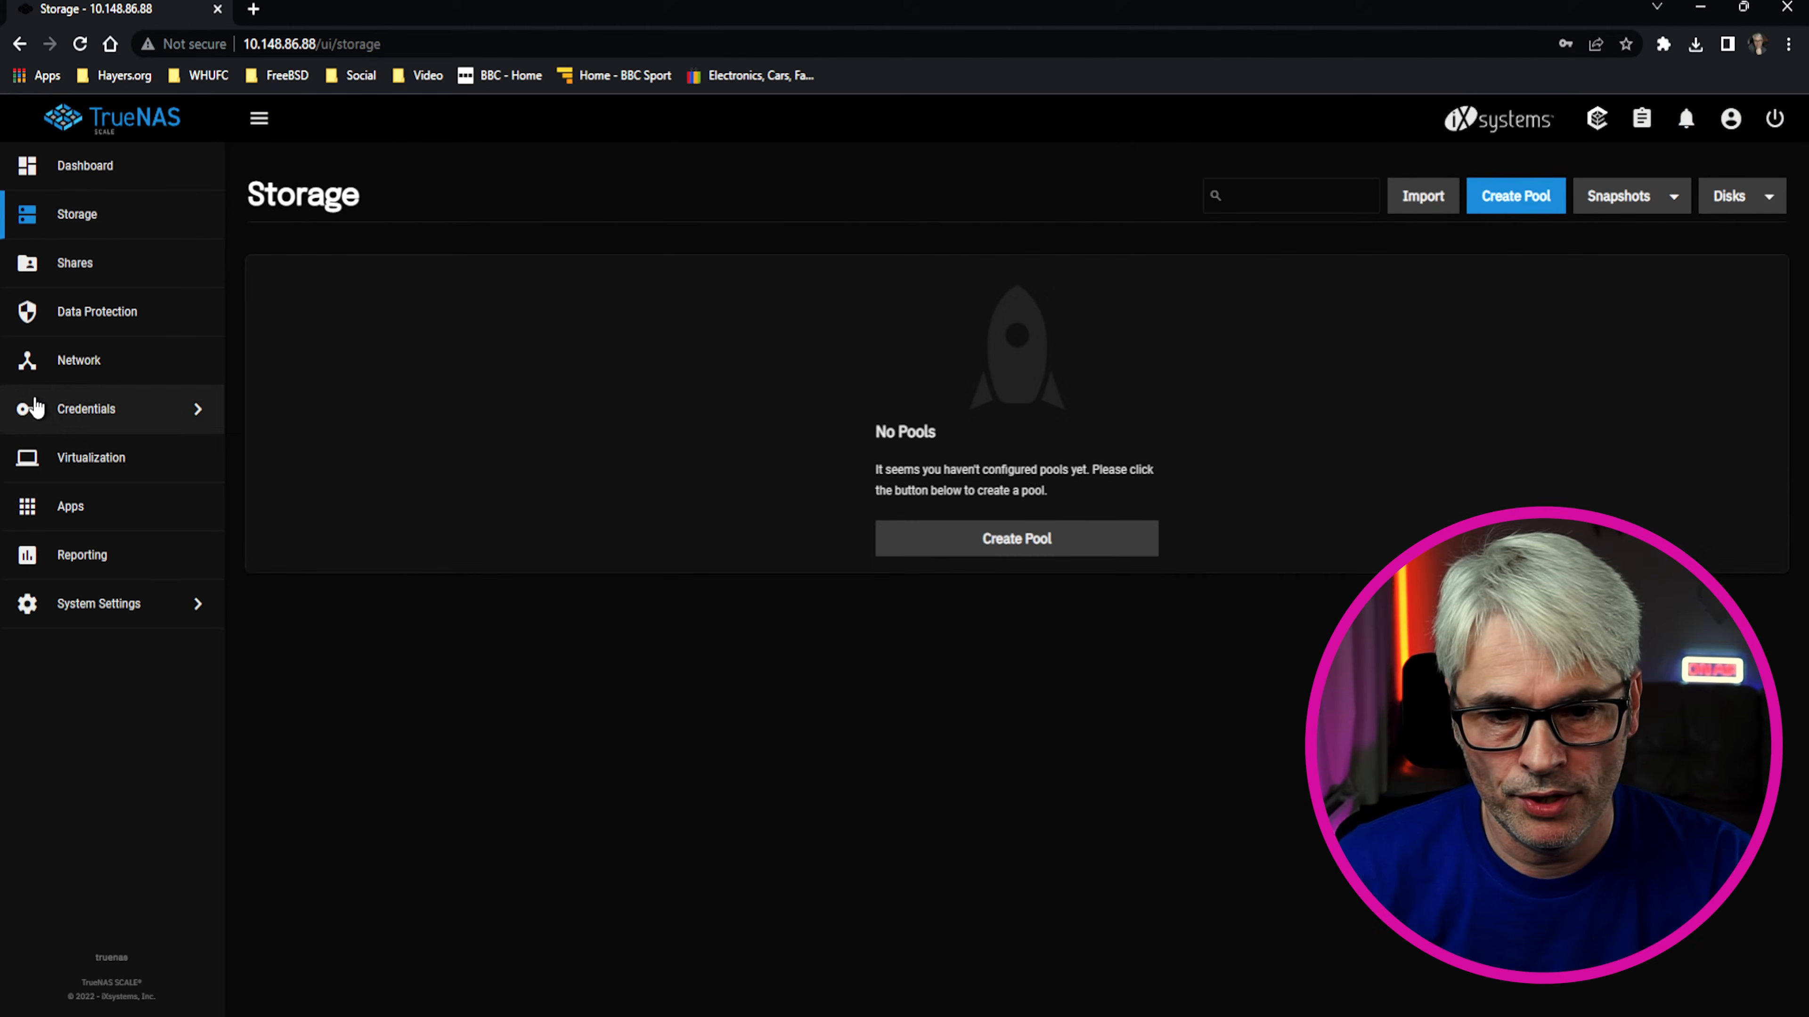
pyautogui.click(1015, 541)
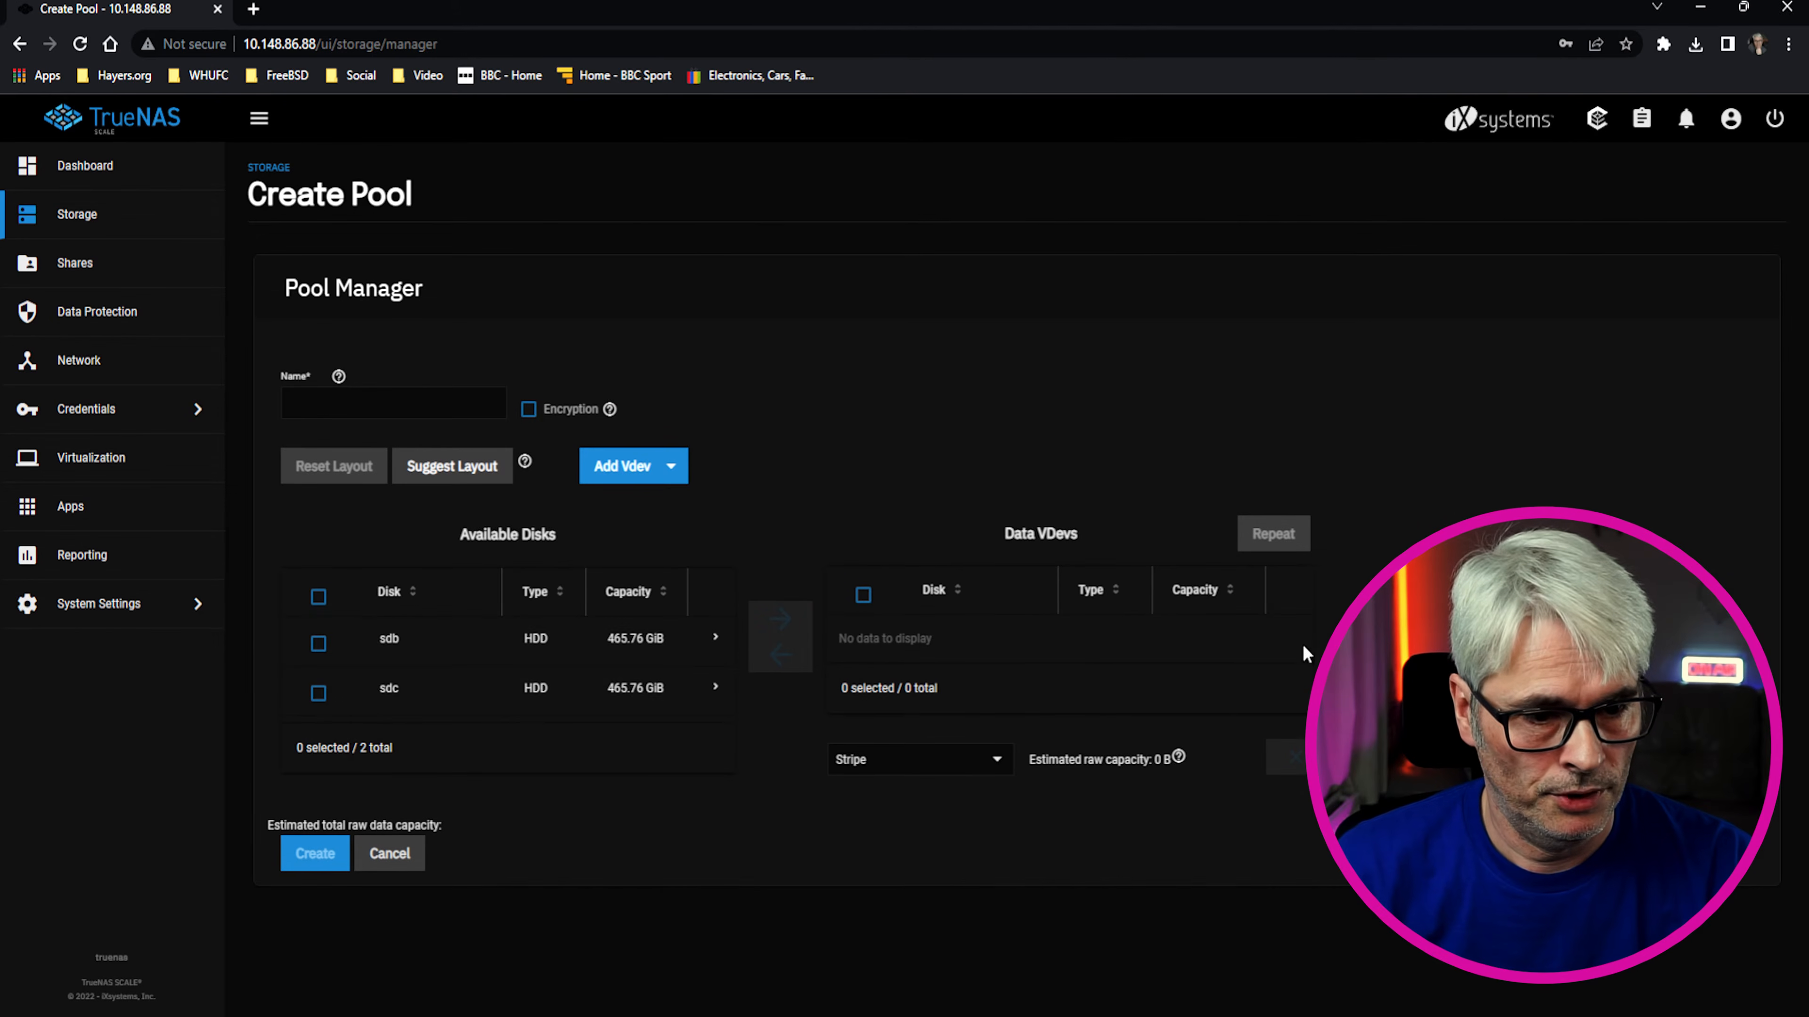
pyautogui.click(318, 643)
pyautogui.click(319, 694)
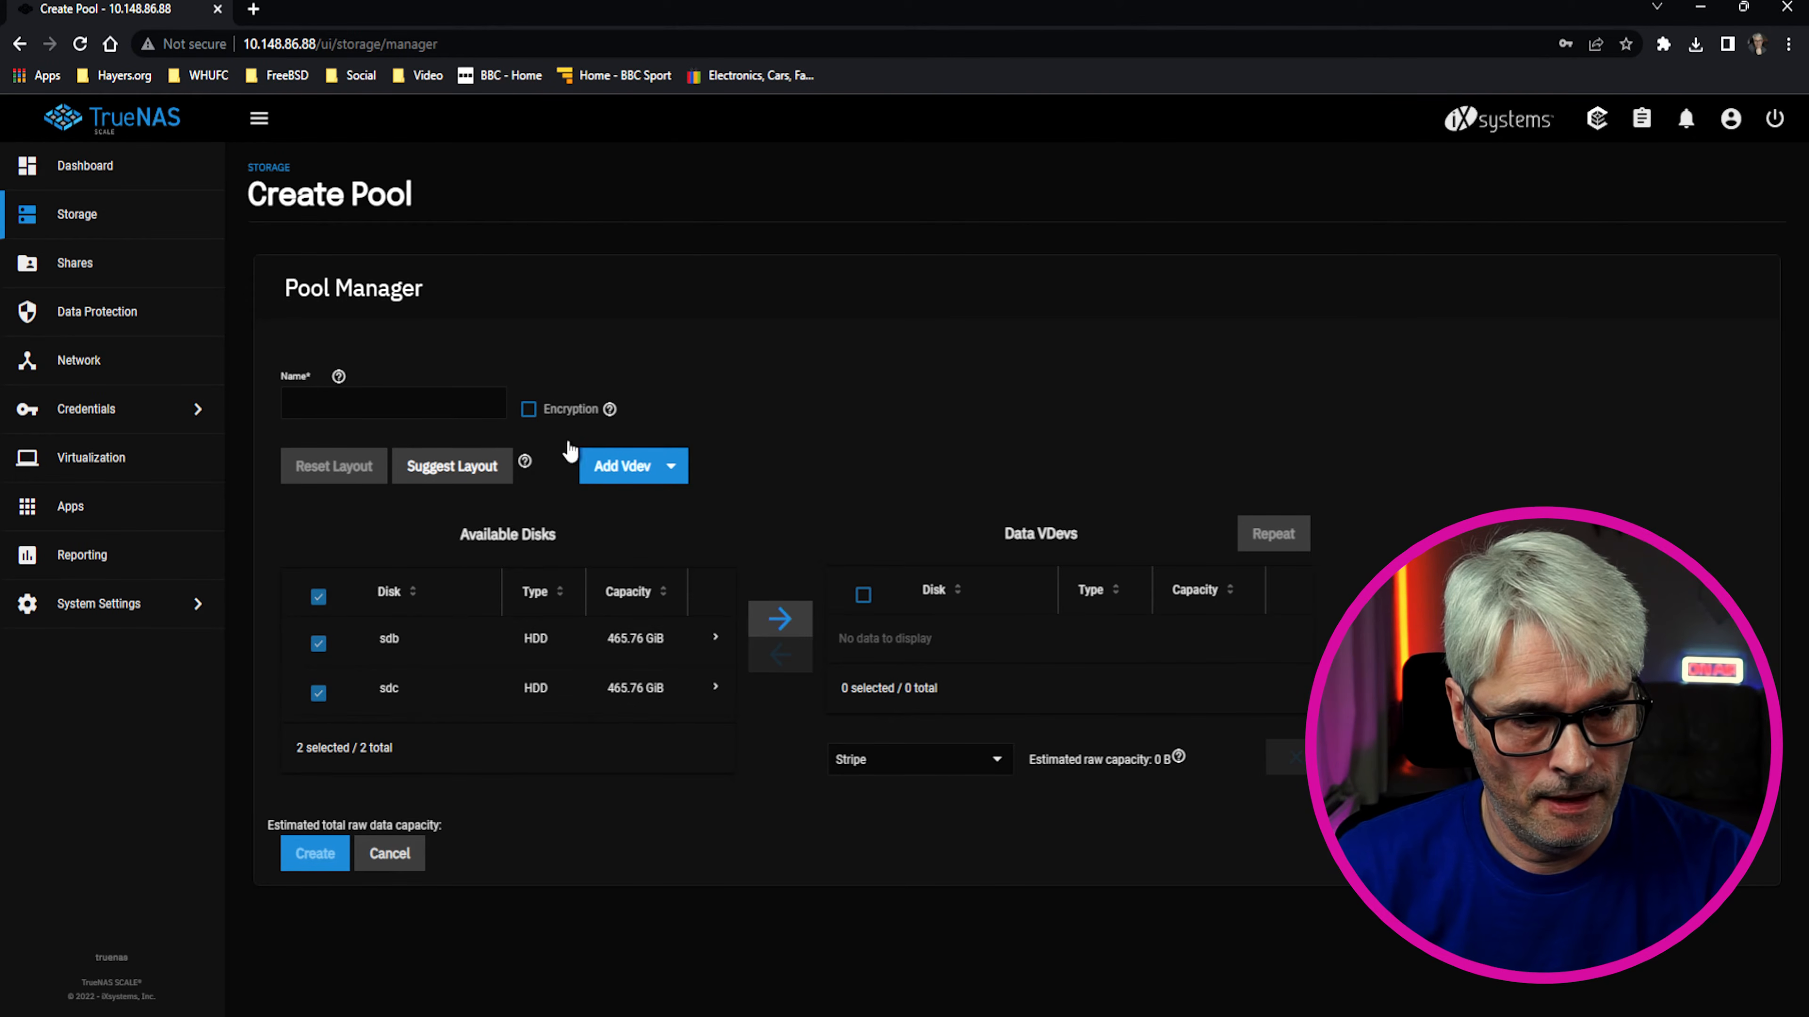
pyautogui.click(427, 401)
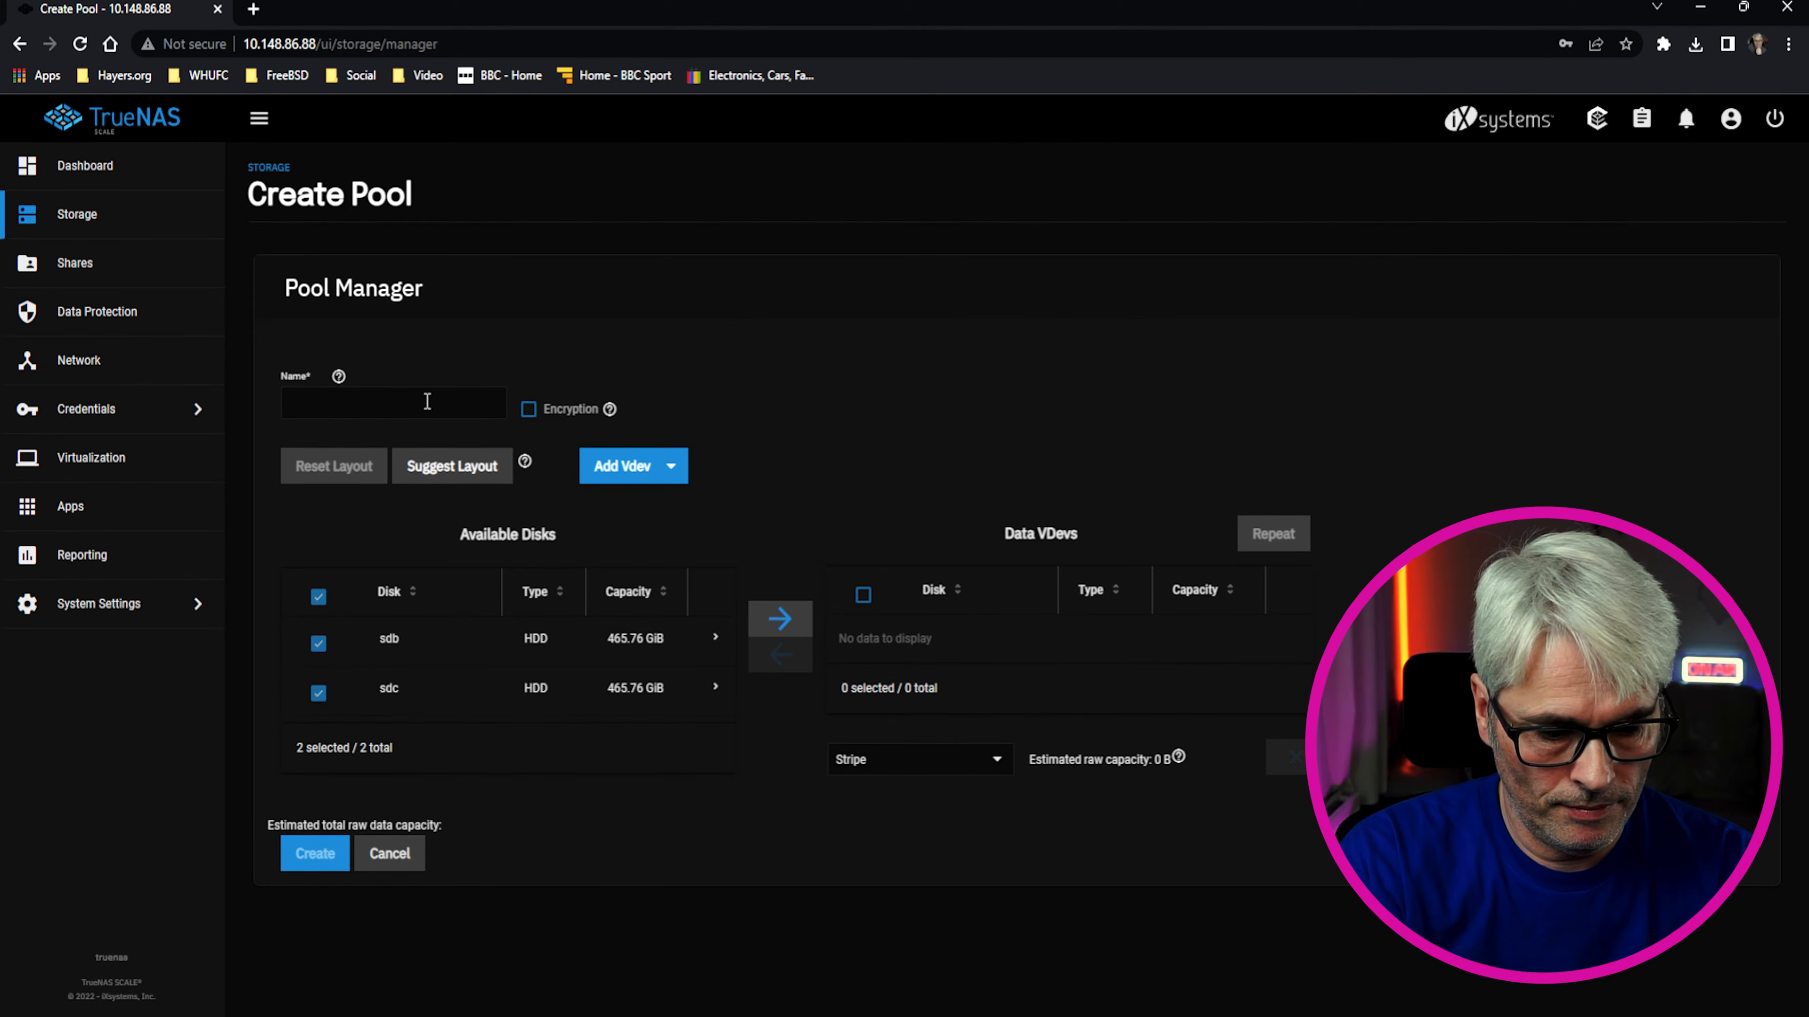
pyautogui.write('data')
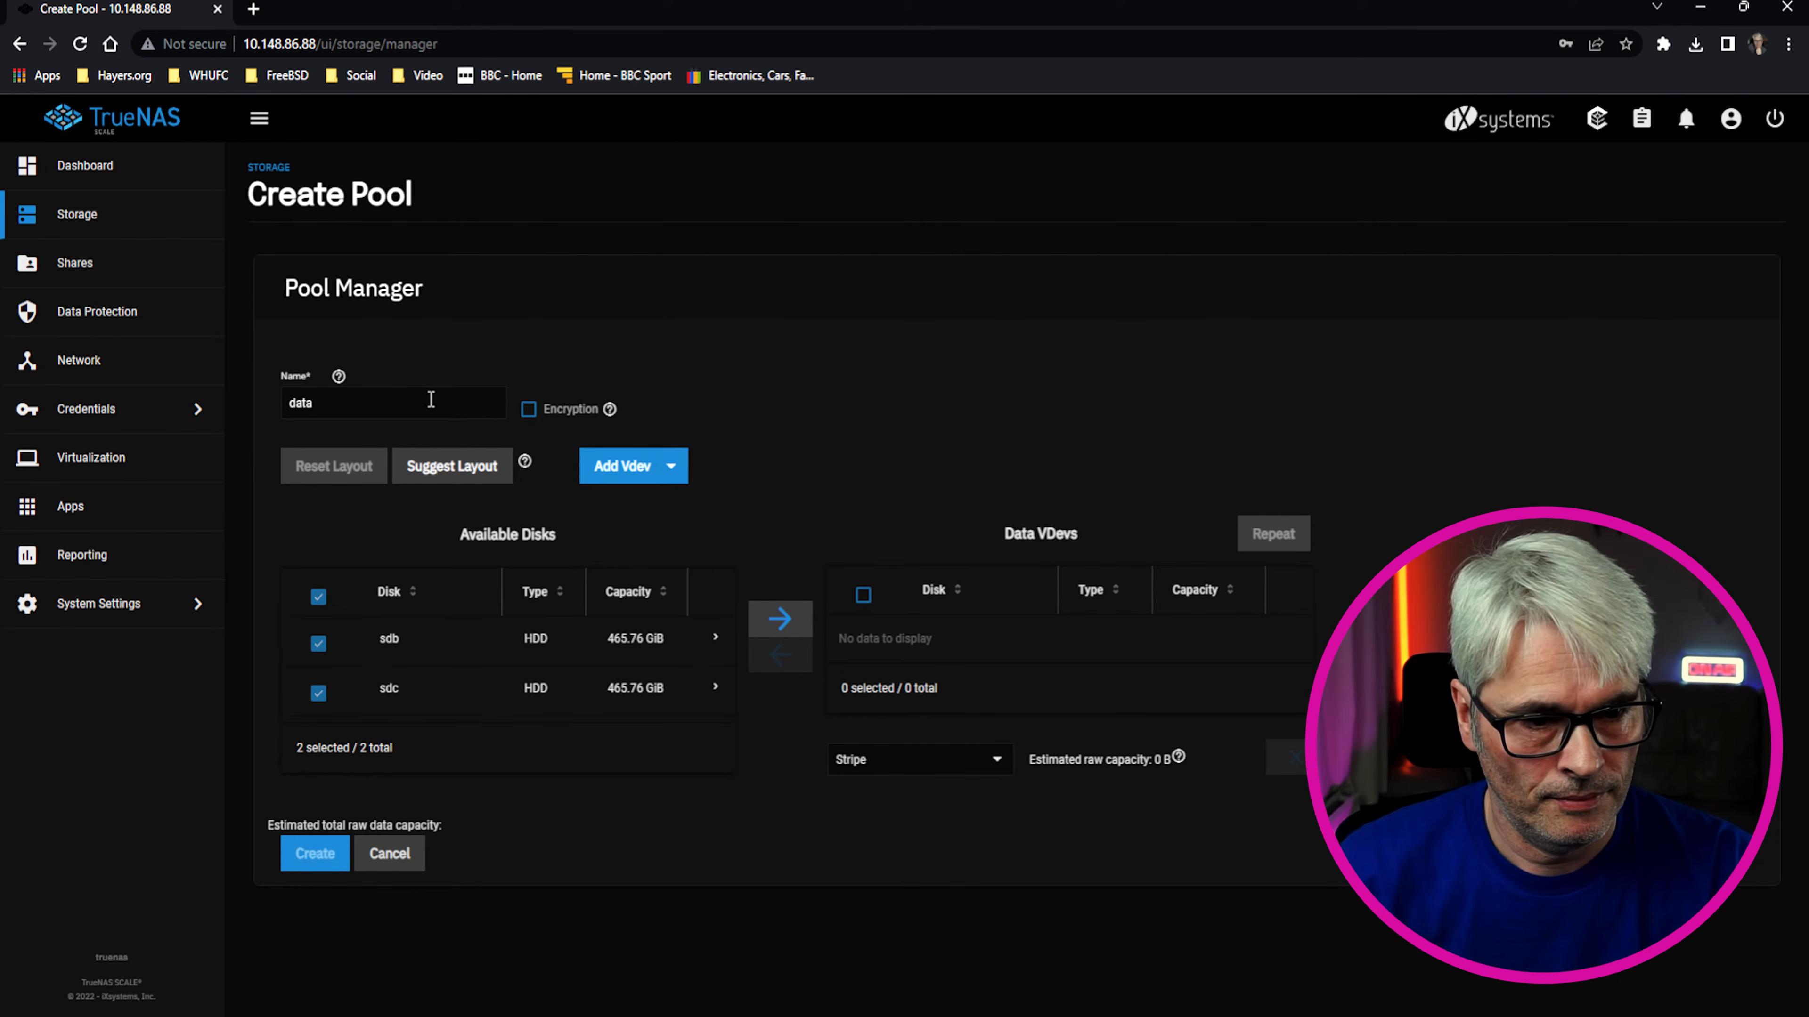
pyautogui.click(405, 489)
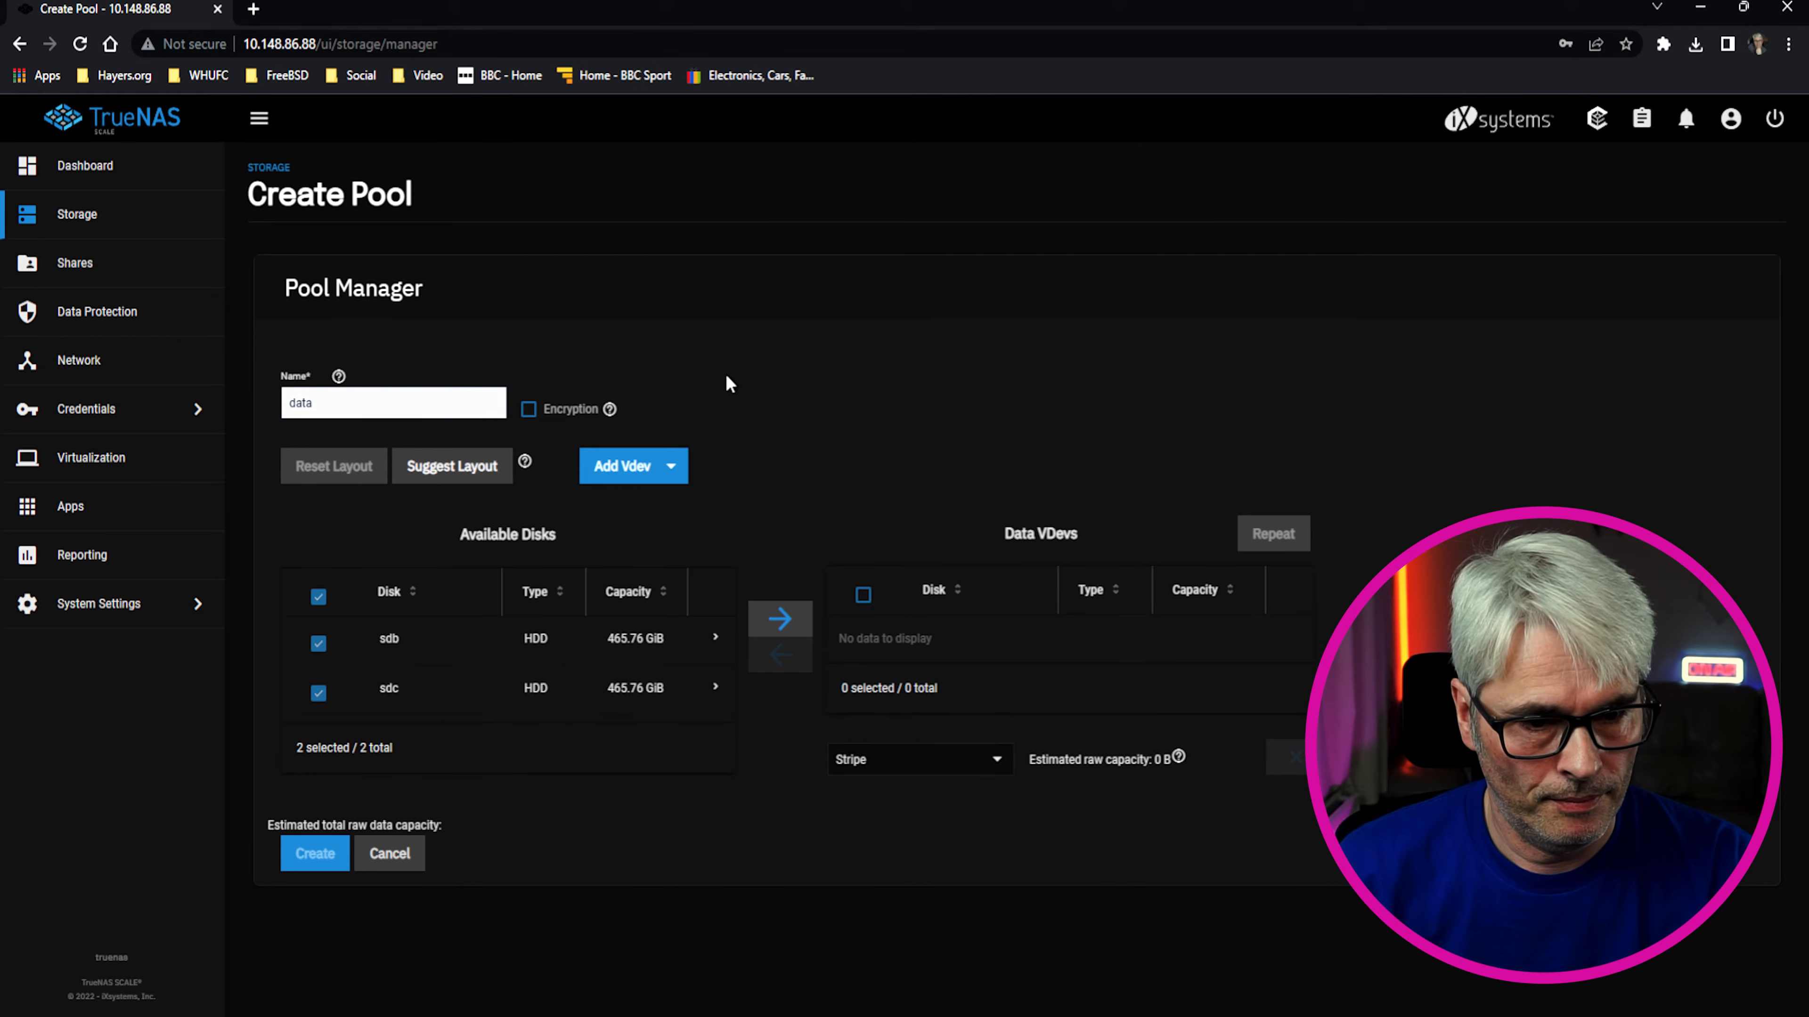
# Add both disks to the data vdev as a Mirror, then confirm the erase and create the pool
pyautogui.click(780, 619)
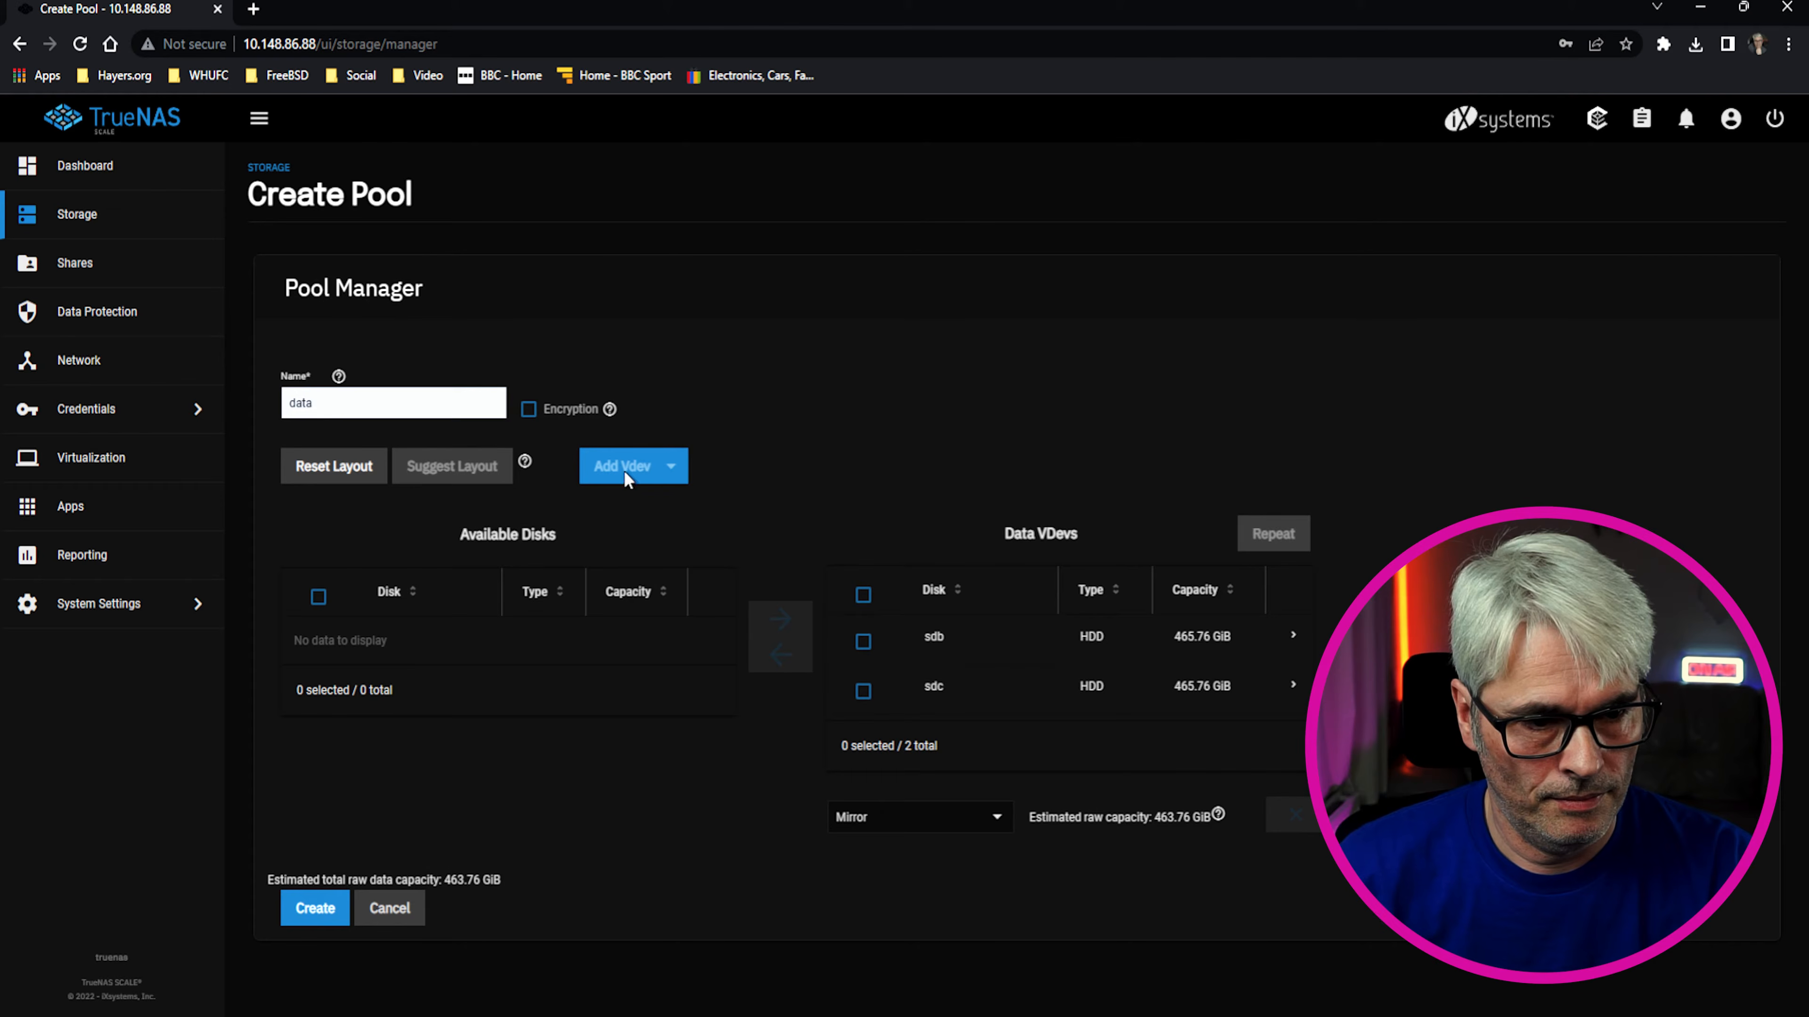
pyautogui.click(924, 823)
pyautogui.click(927, 828)
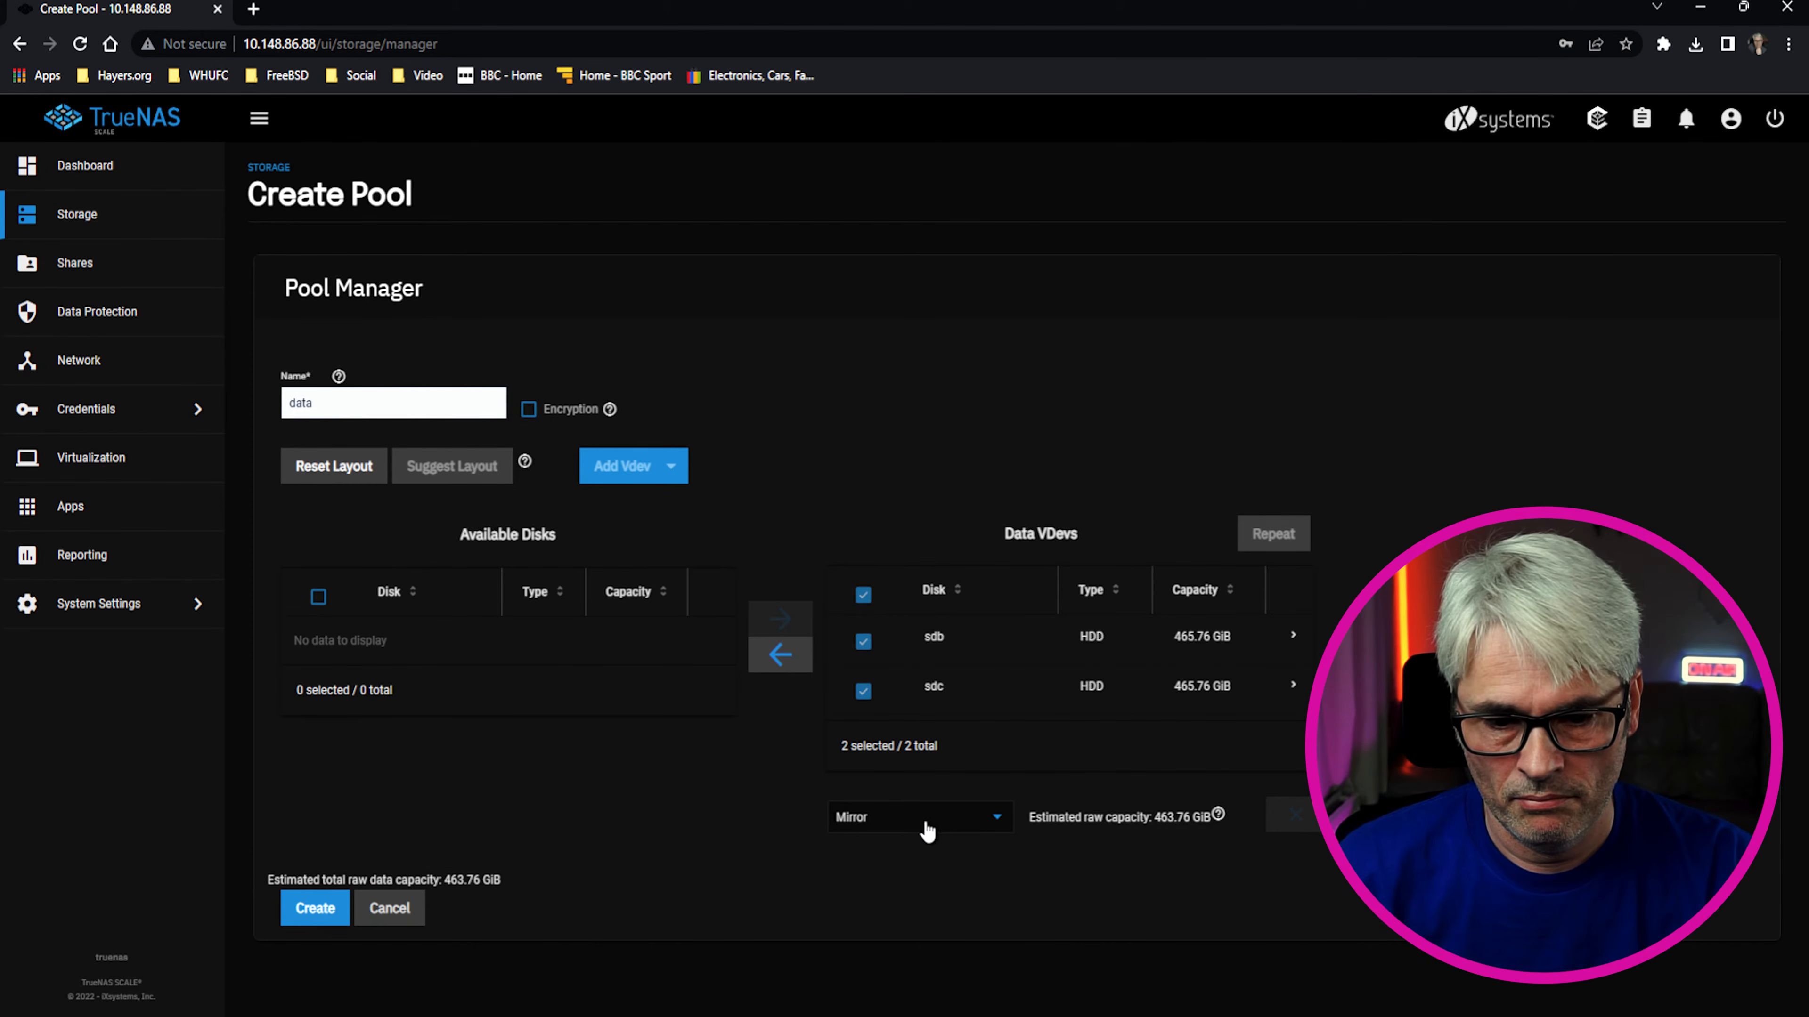
pyautogui.click(314, 909)
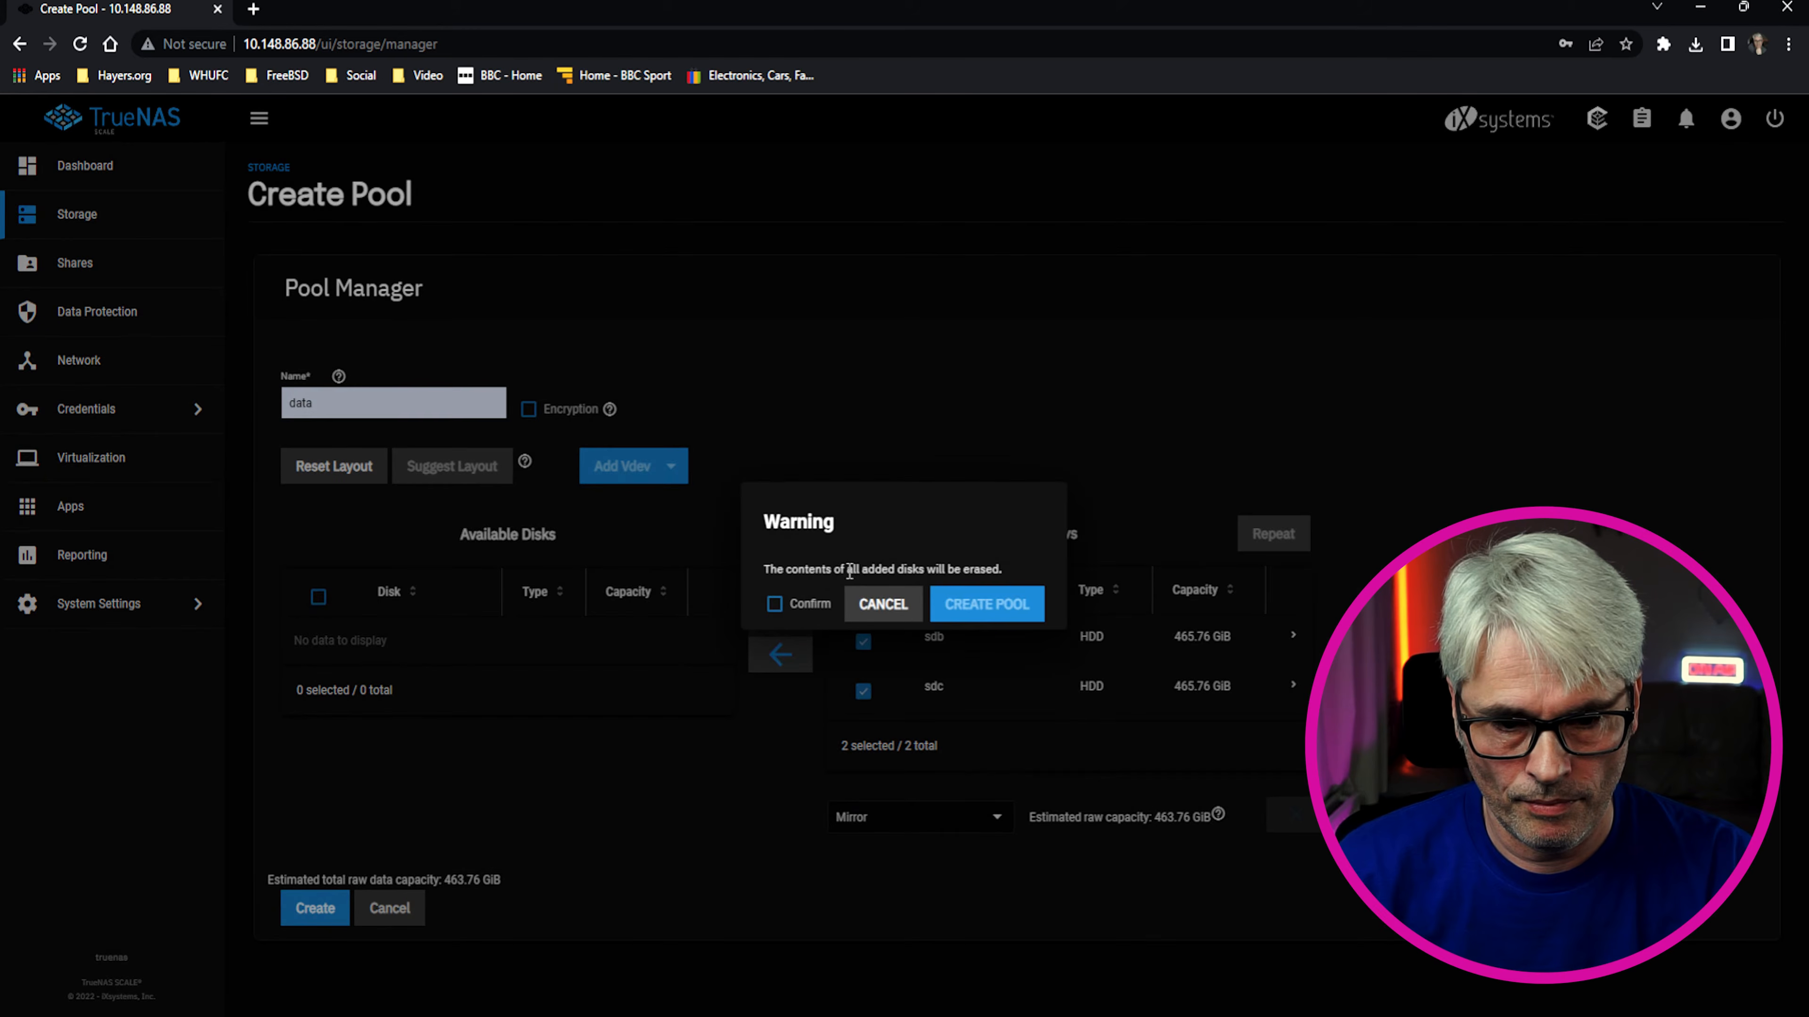
pyautogui.click(775, 604)
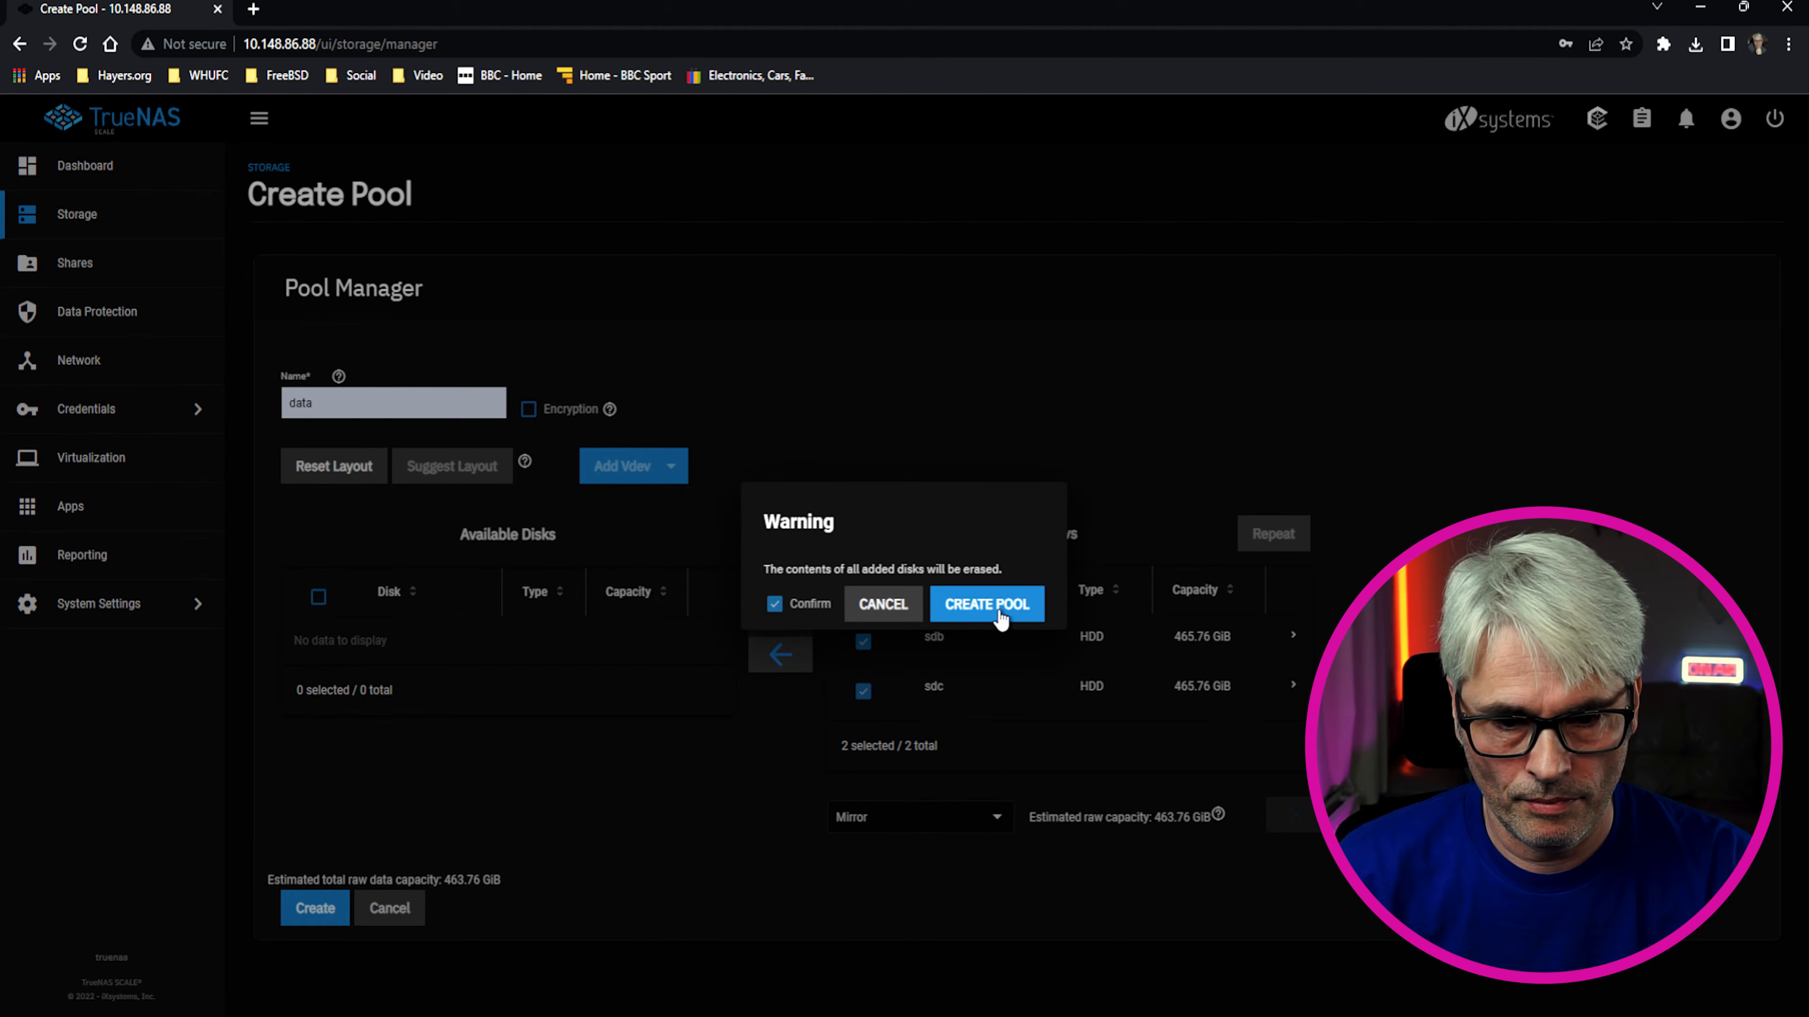
pyautogui.click(987, 604)
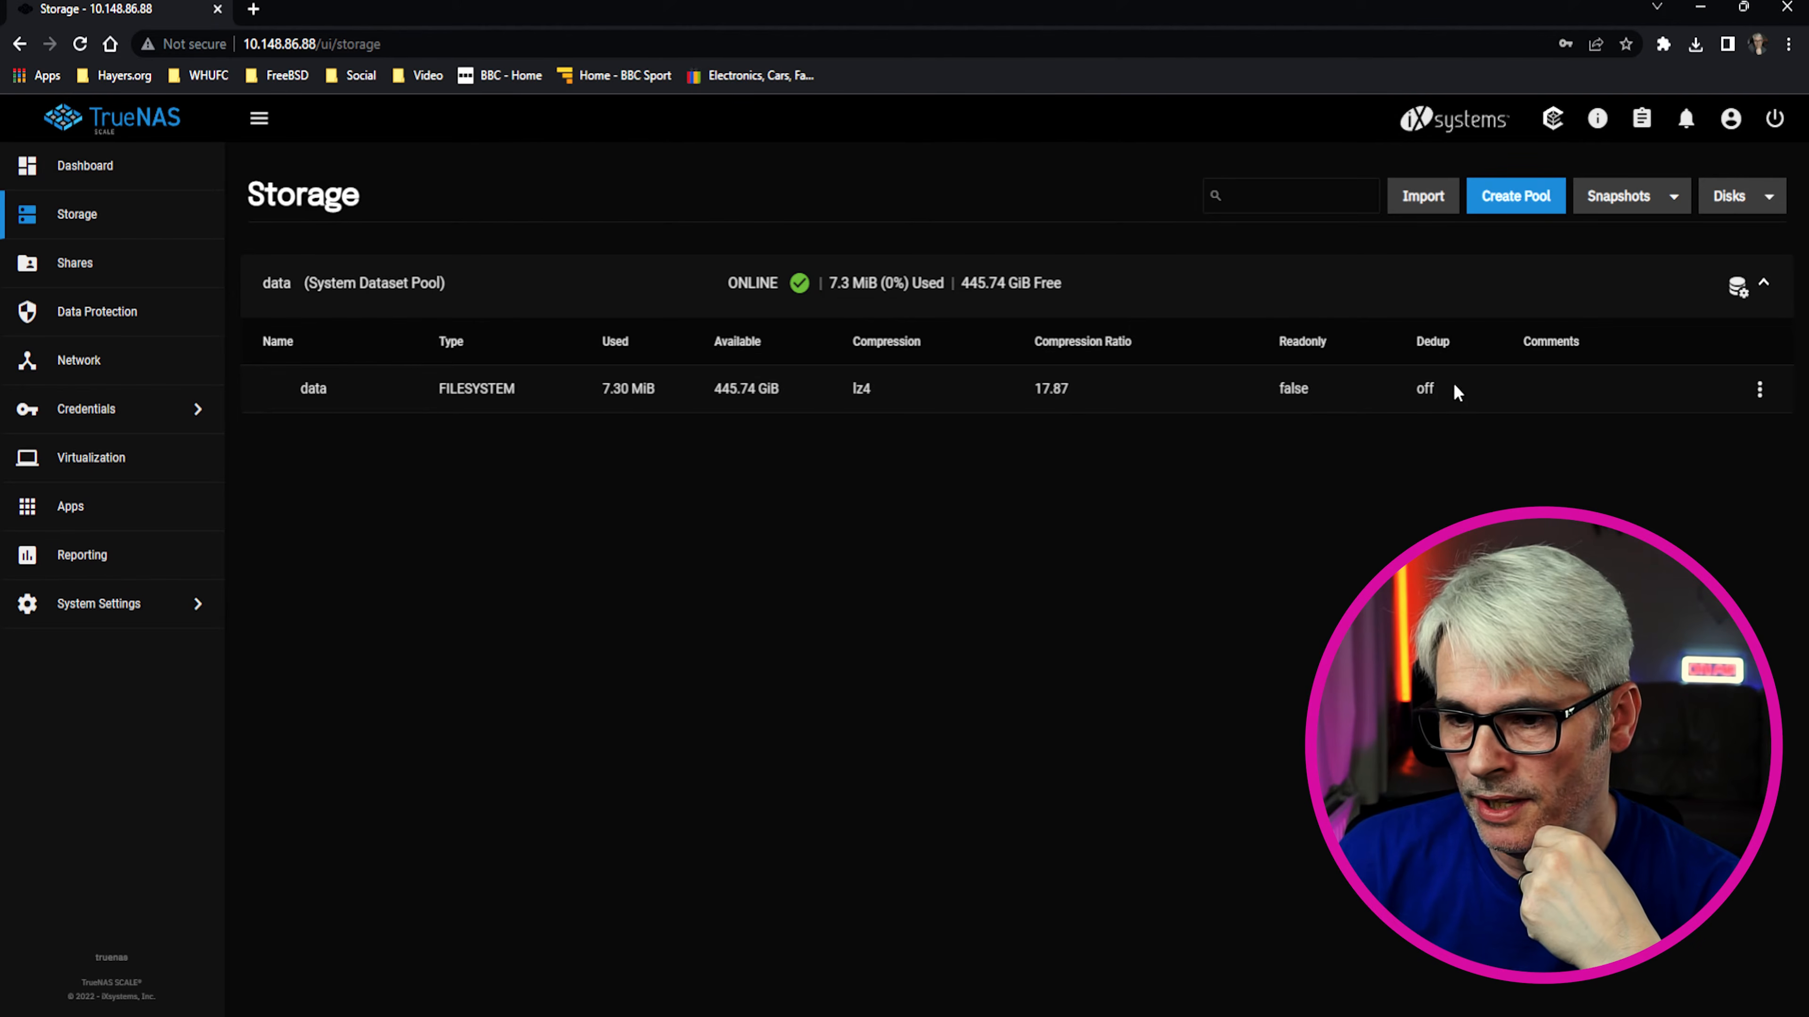
# Turn ZFS deduplication on for the data dataset, accept the SHA512 checksum change, save, and check alerts
pyautogui.click(1758, 388)
pyautogui.click(1700, 560)
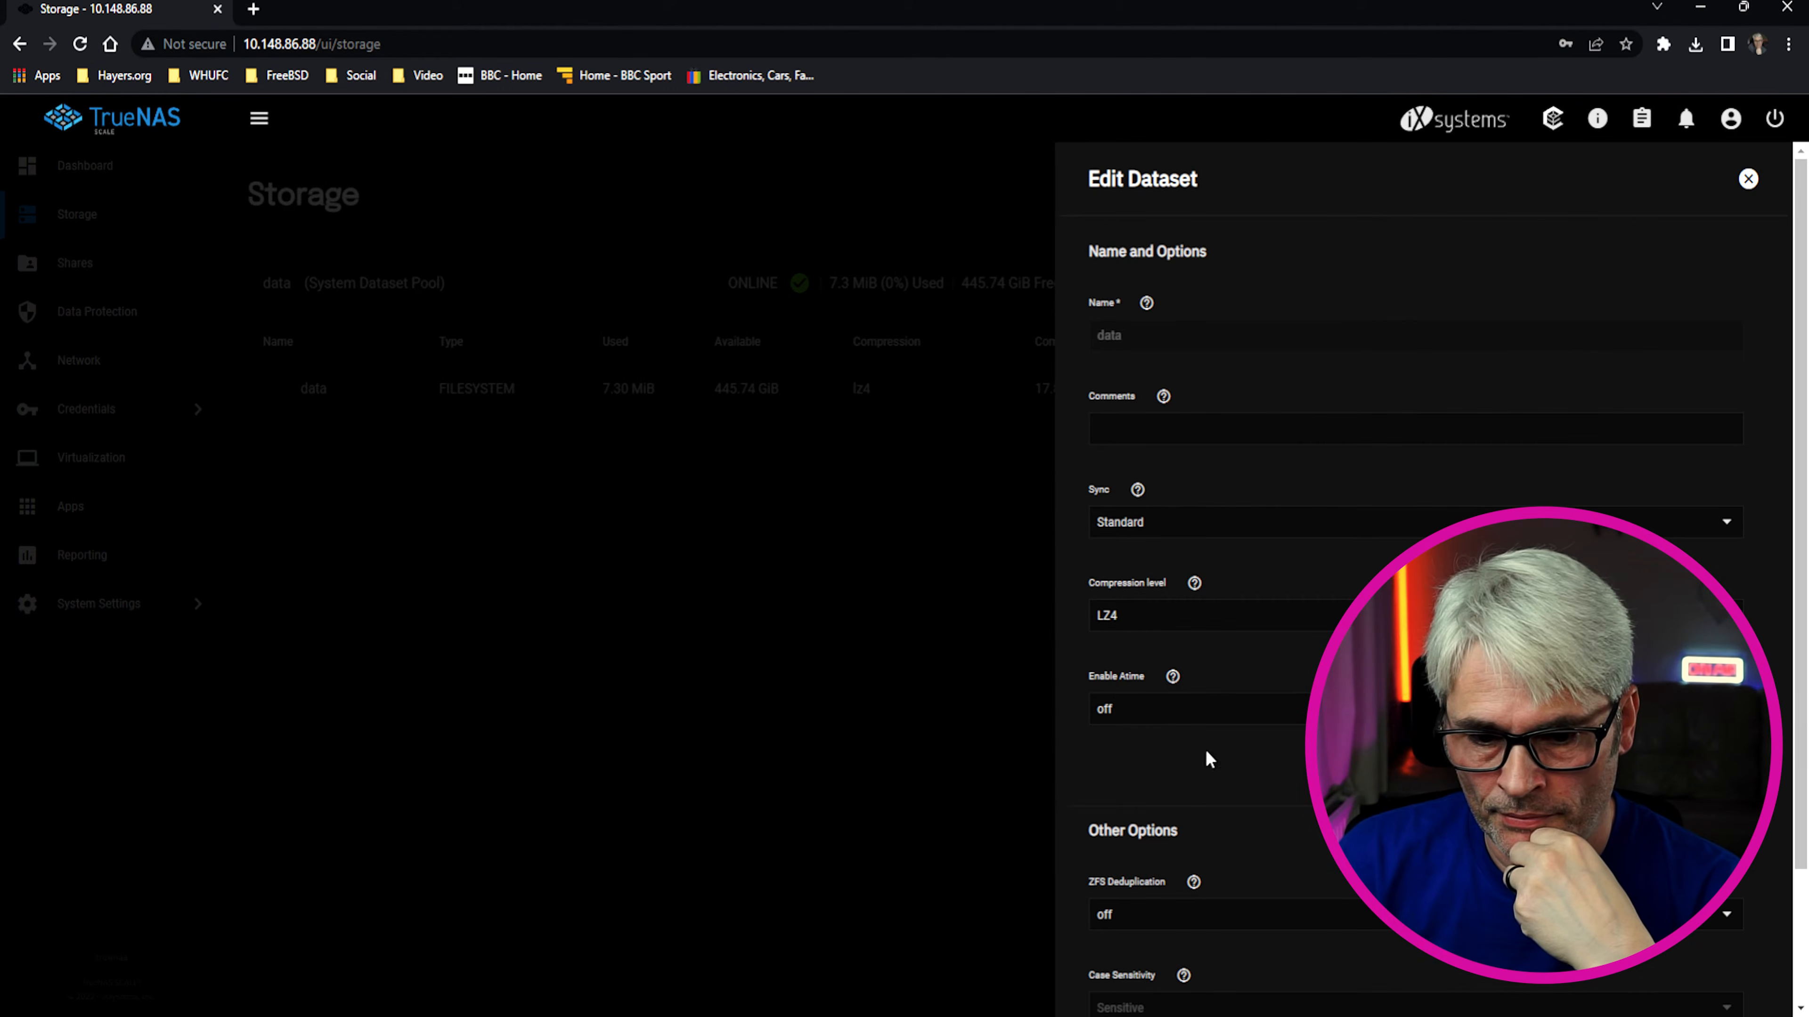
pyautogui.click(1732, 921)
pyautogui.click(1195, 910)
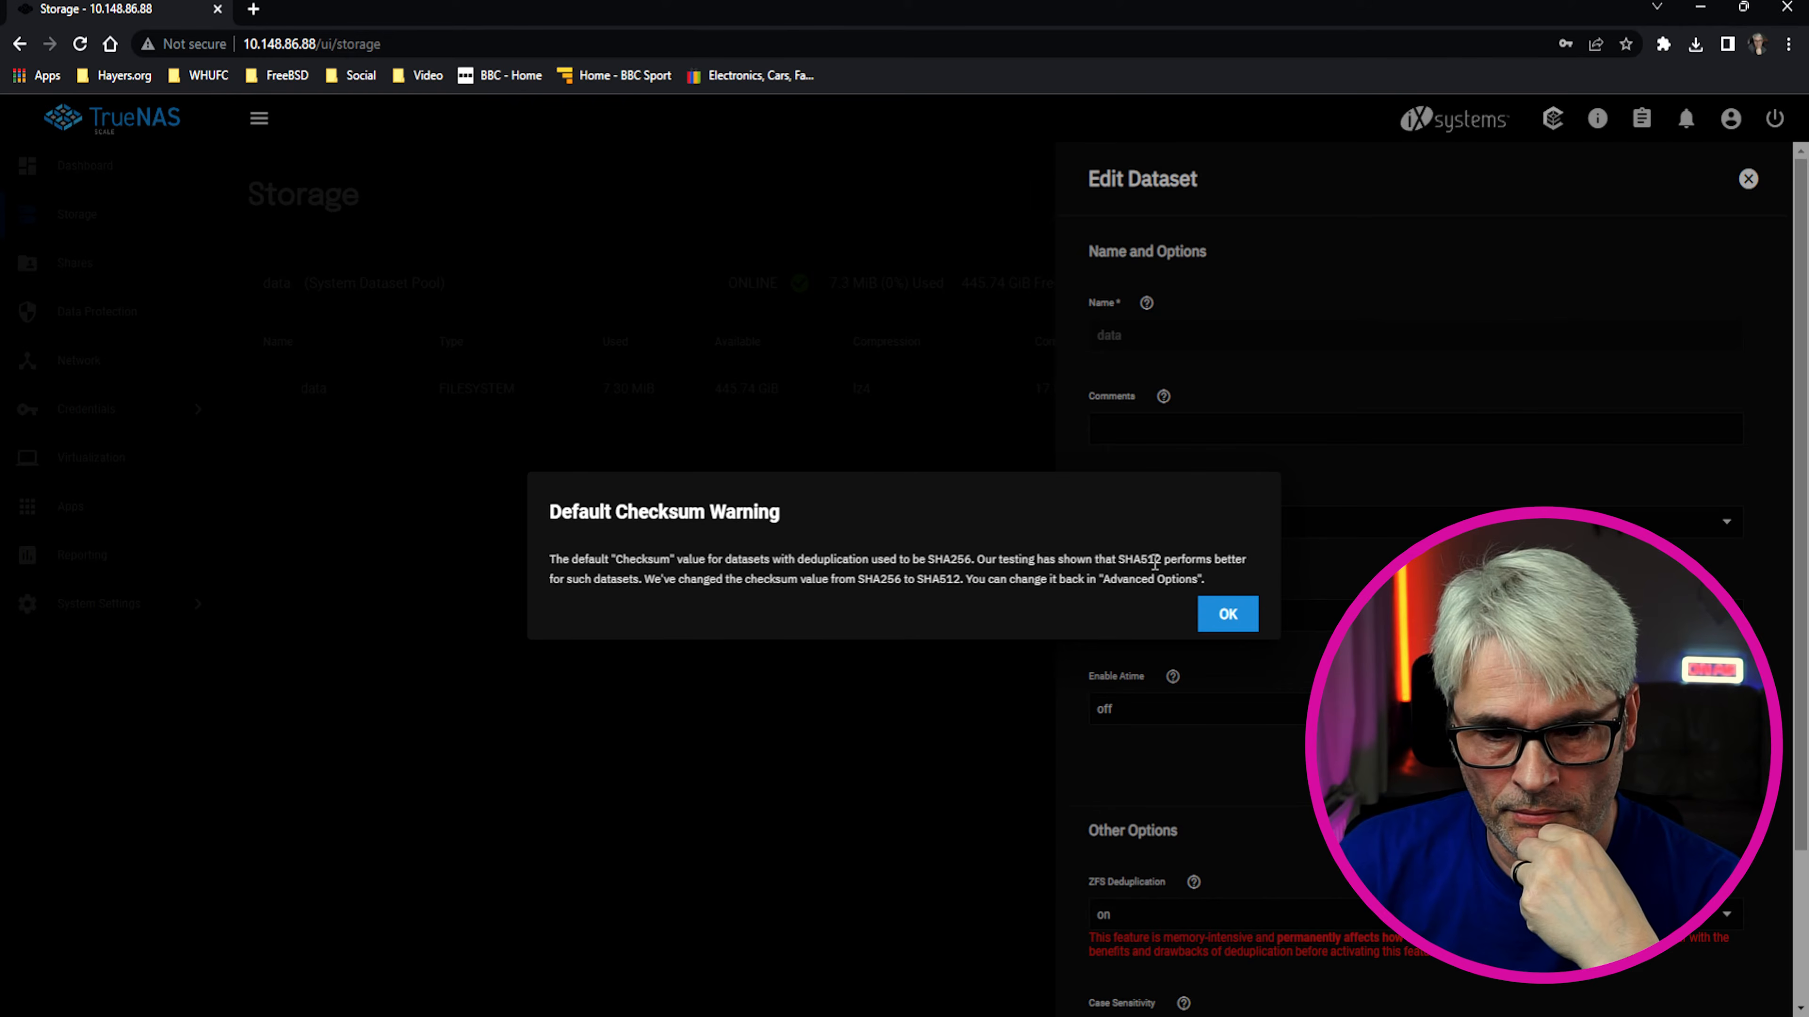
pyautogui.click(1227, 614)
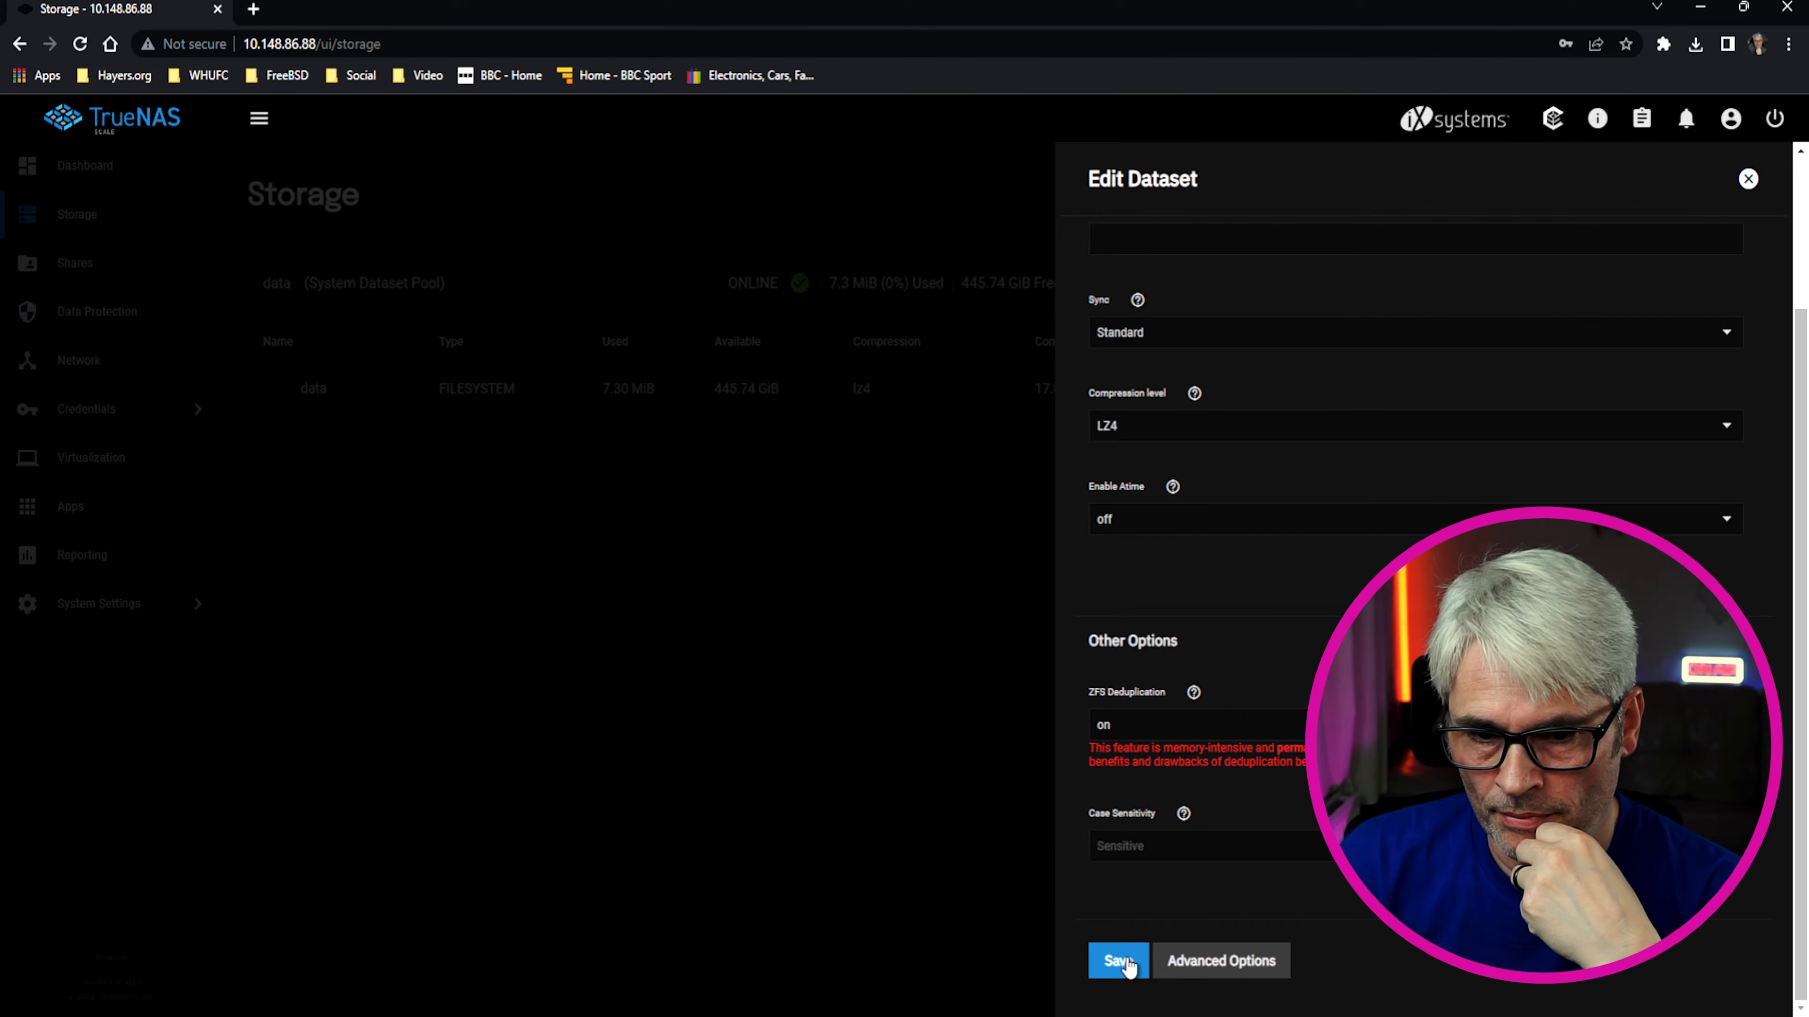
pyautogui.click(1117, 961)
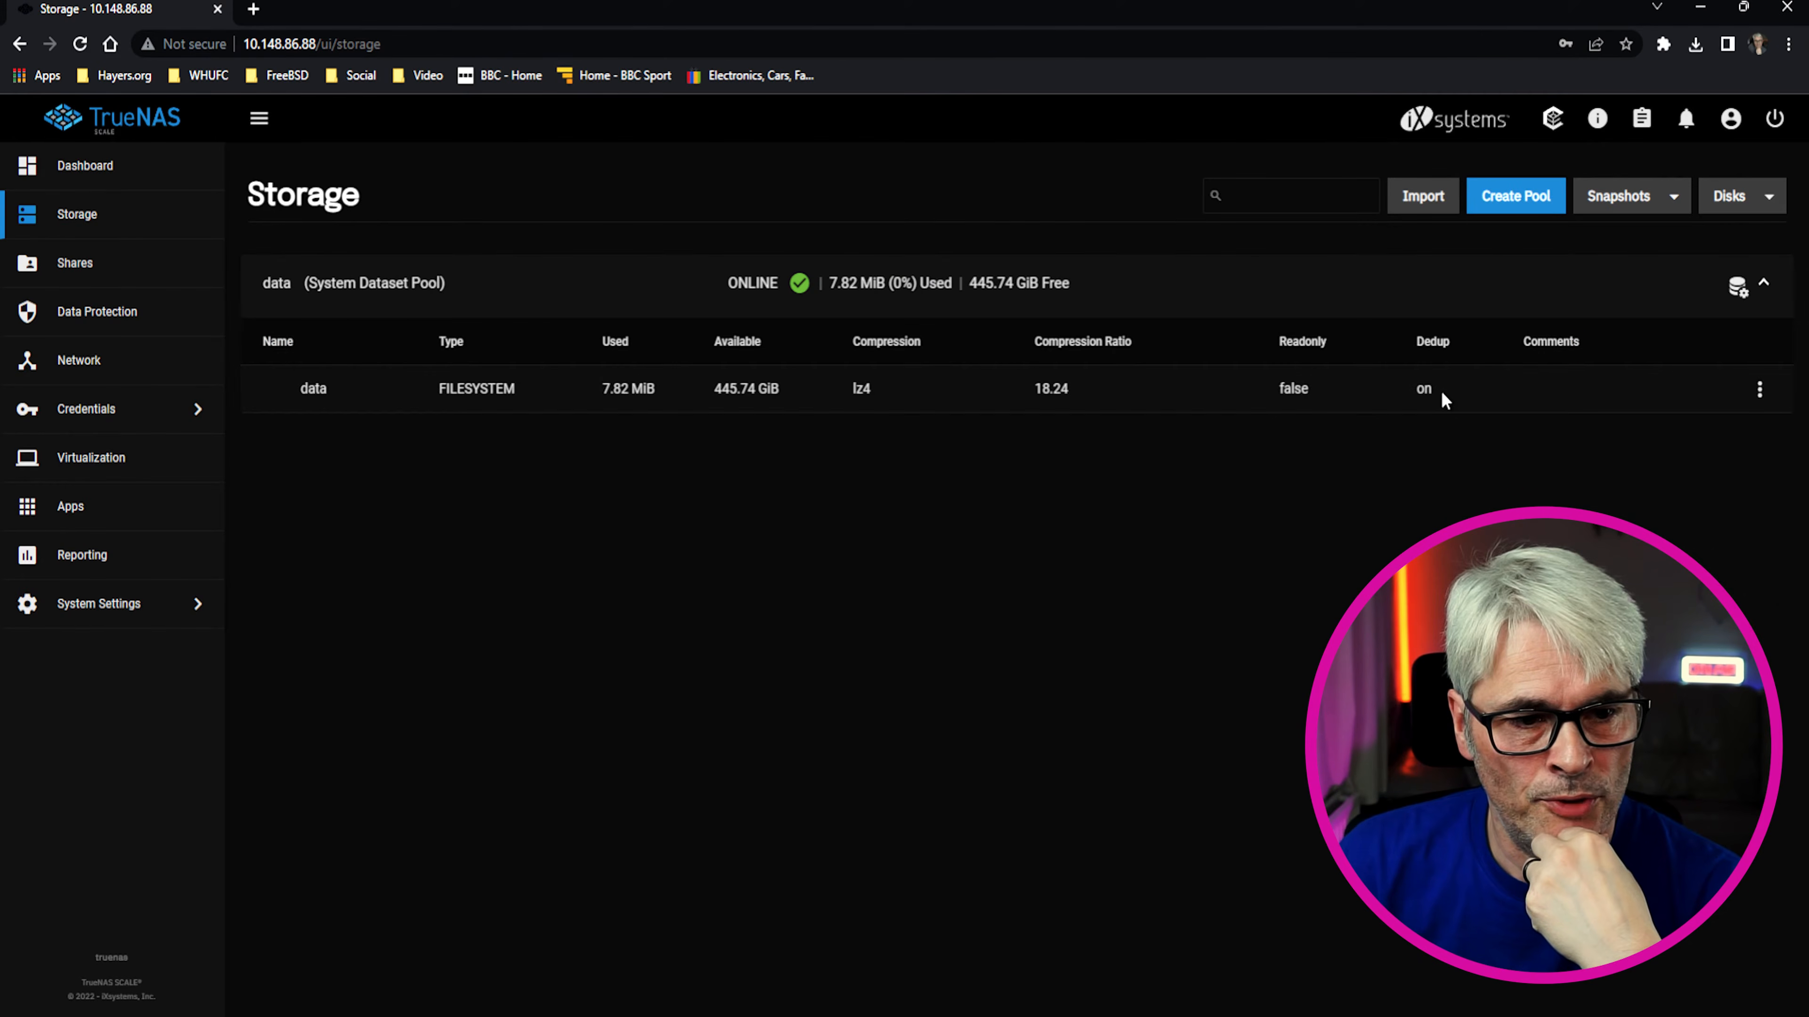
pyautogui.click(1685, 120)
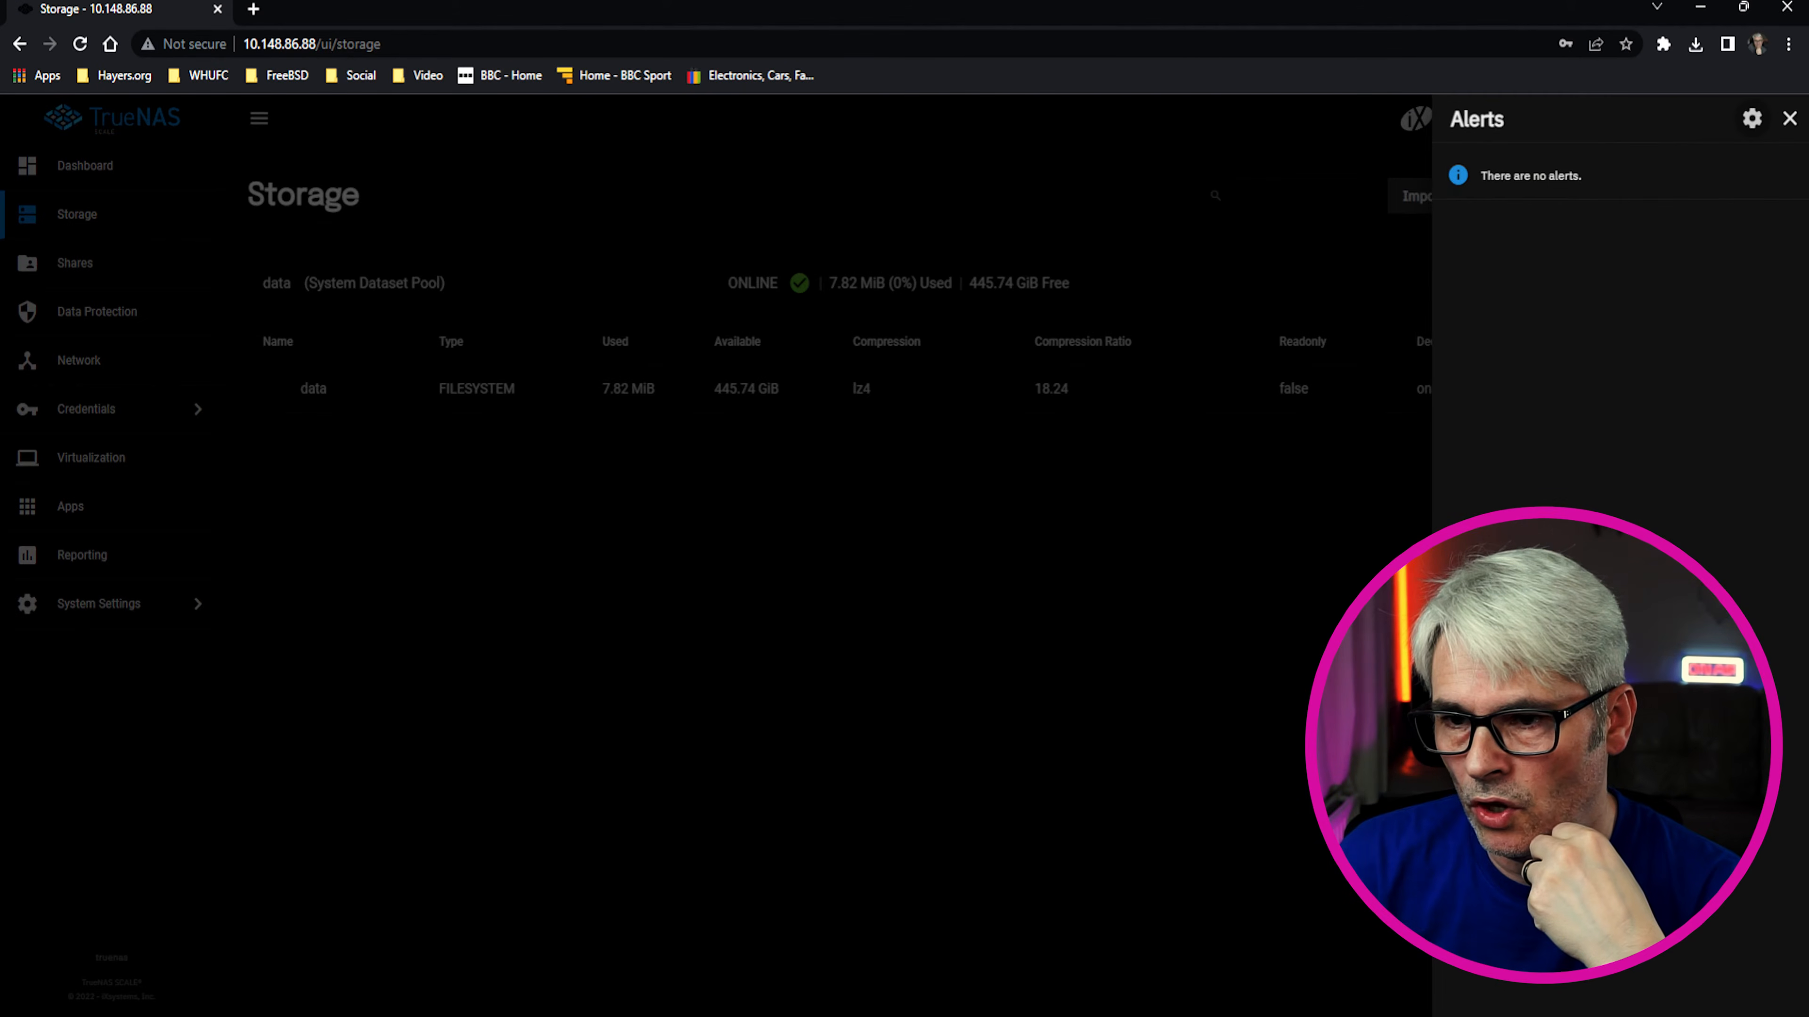
pyautogui.click(1789, 118)
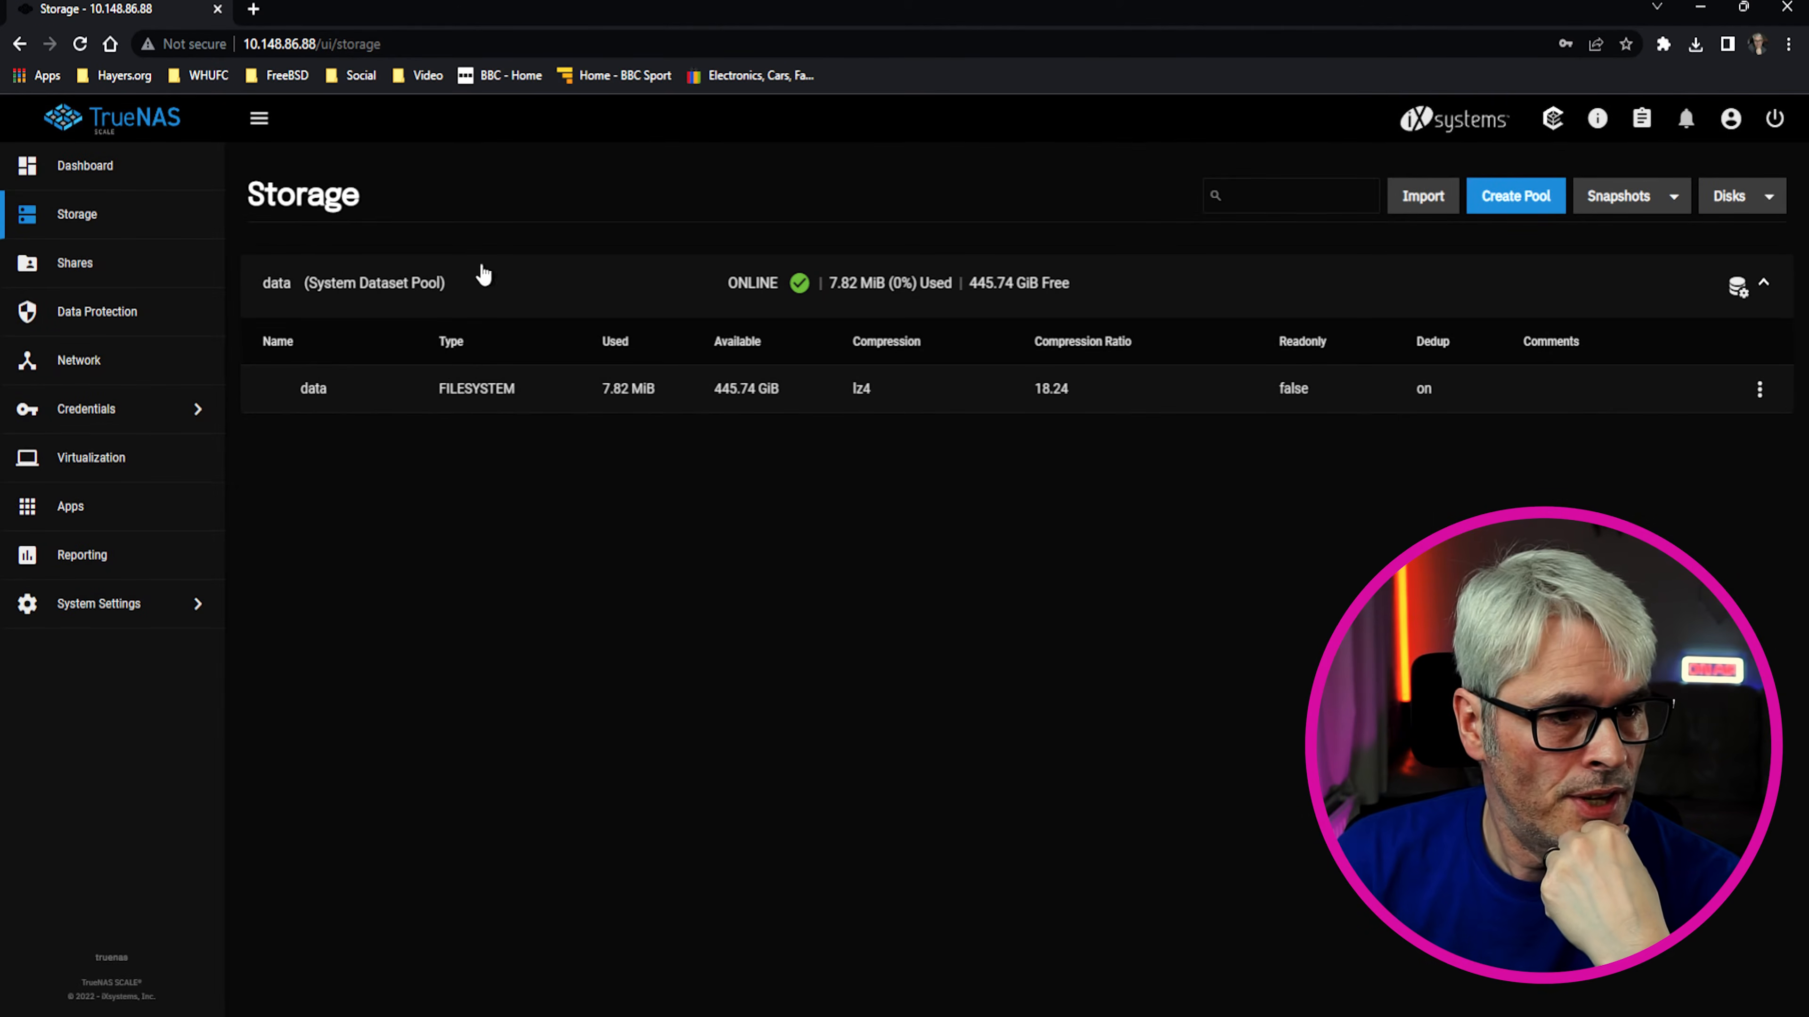
# Go to Credentials > Local Users and dismiss the hidden built-in users note, leaving only root listed
pyautogui.click(85, 284)
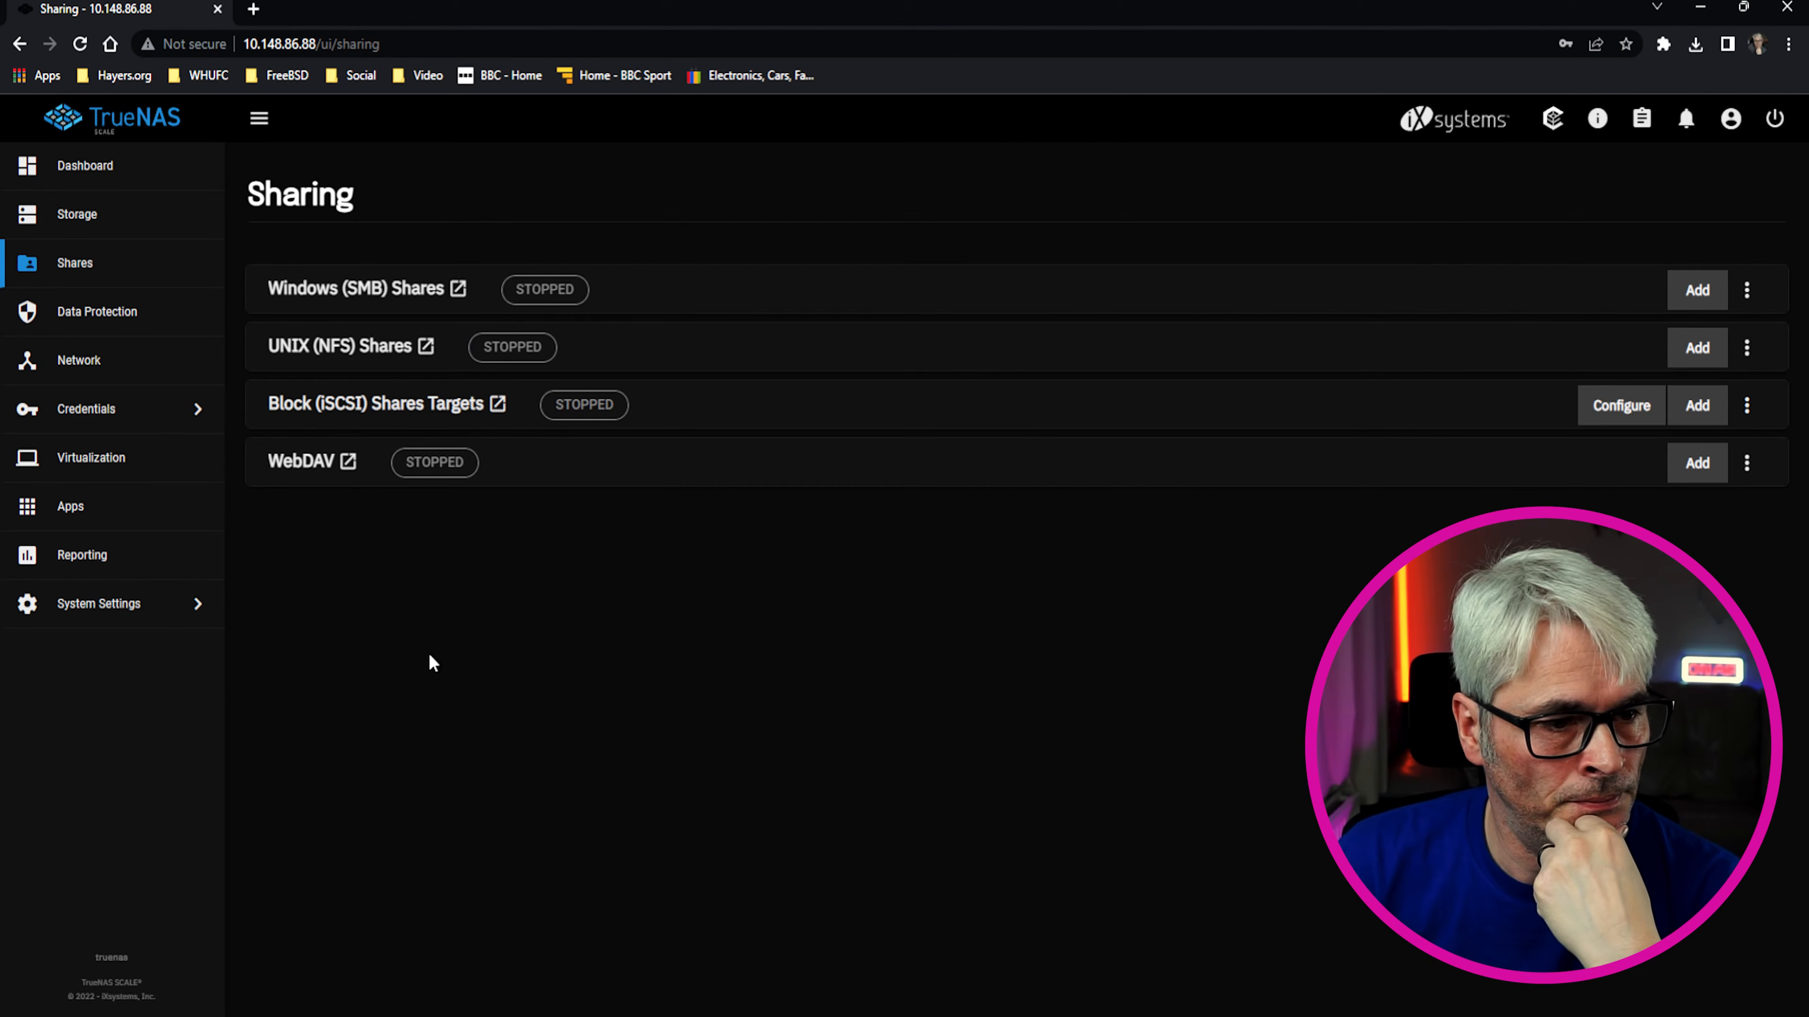
pyautogui.click(128, 407)
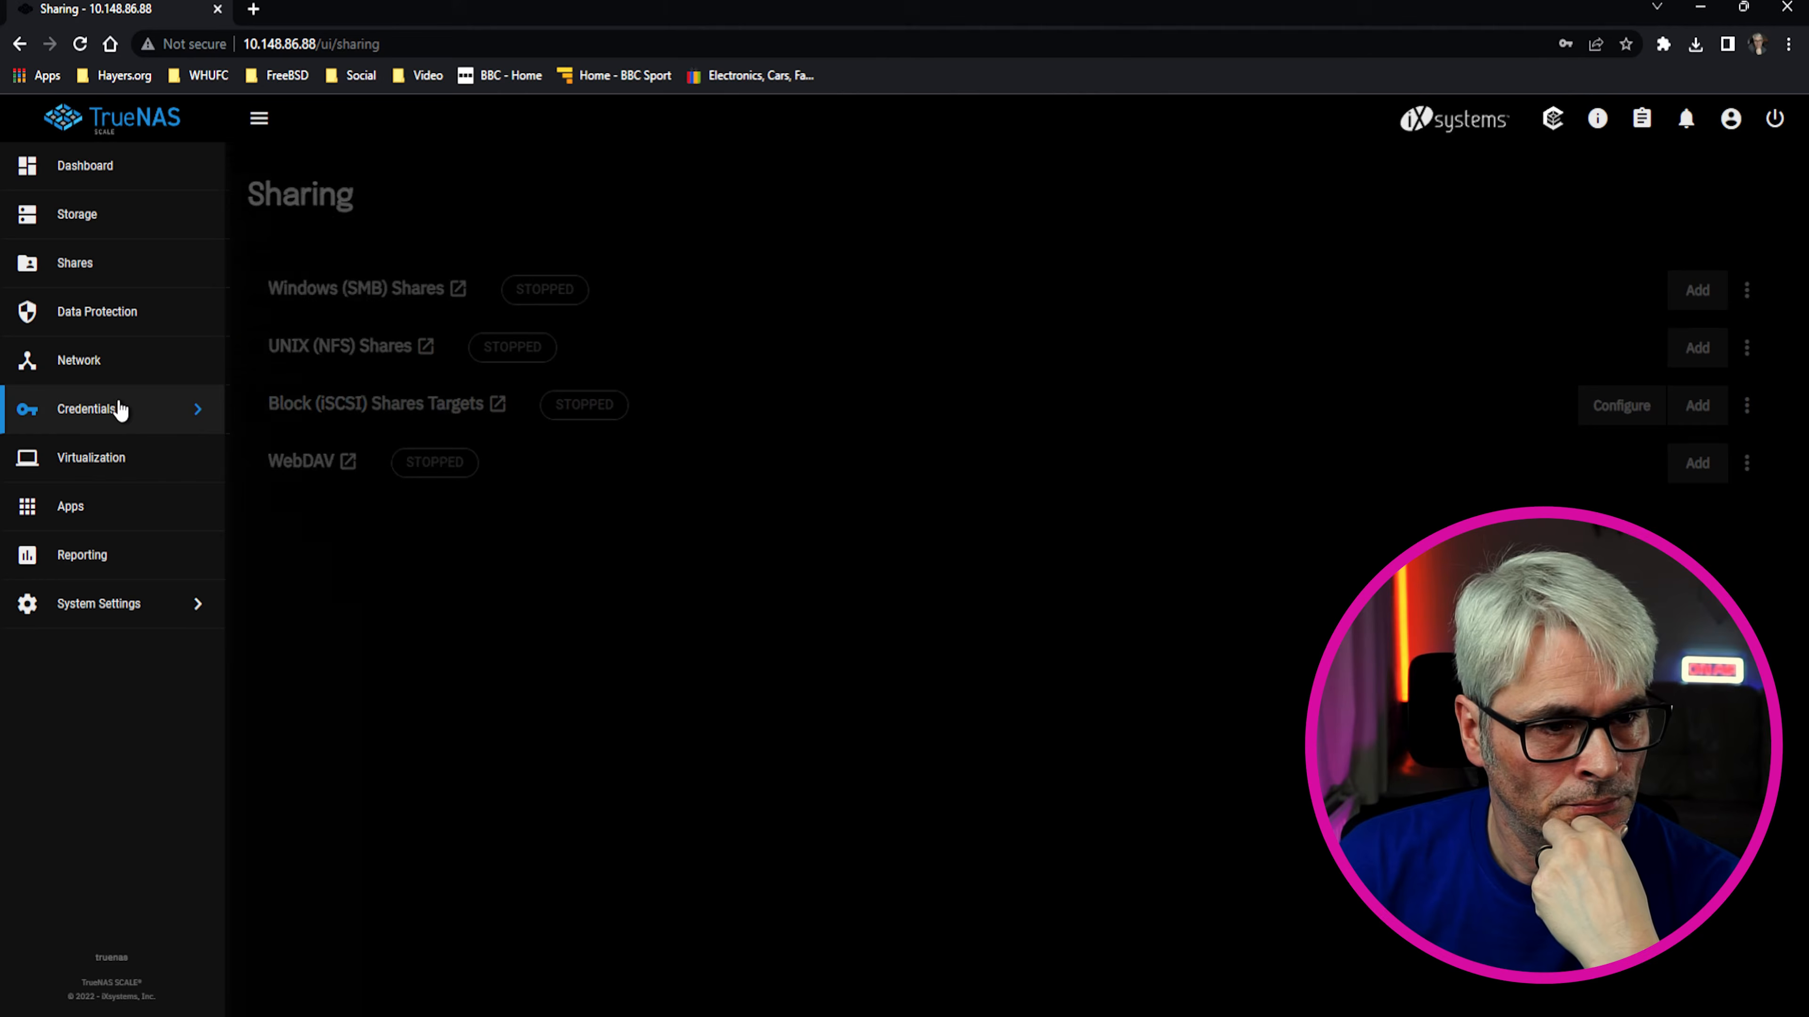
pyautogui.click(262, 162)
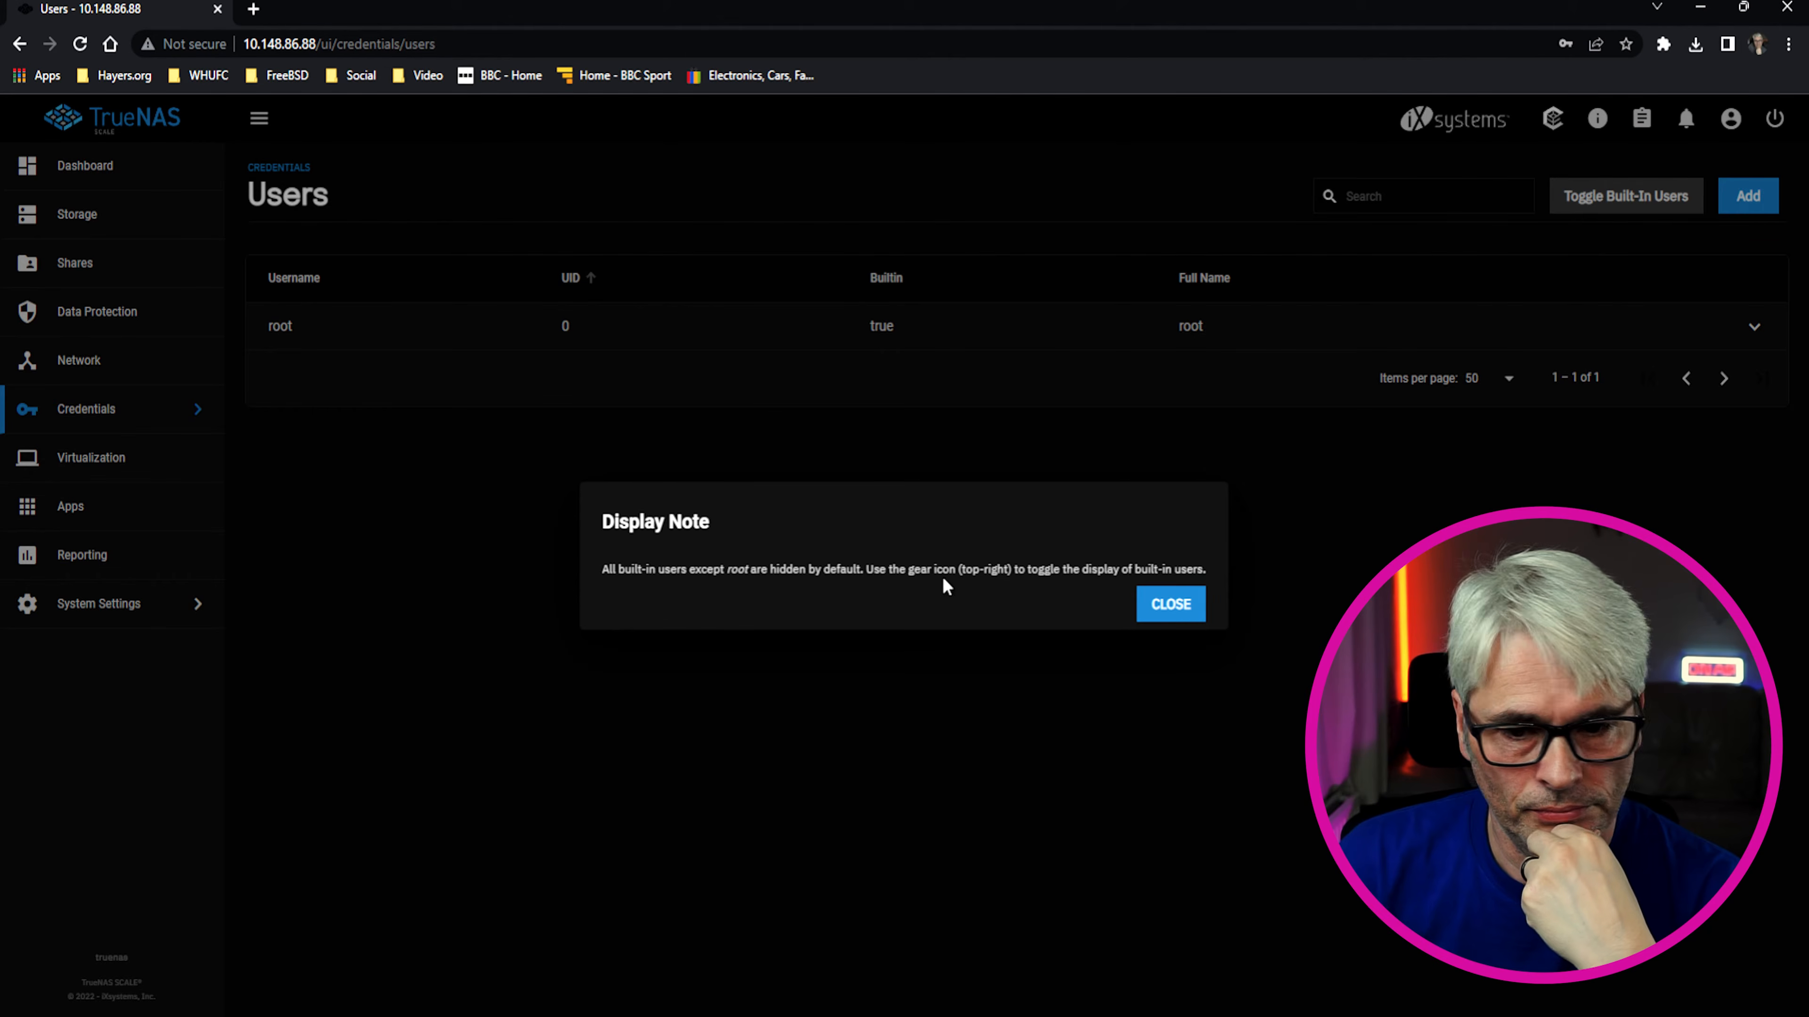
pyautogui.click(1175, 605)
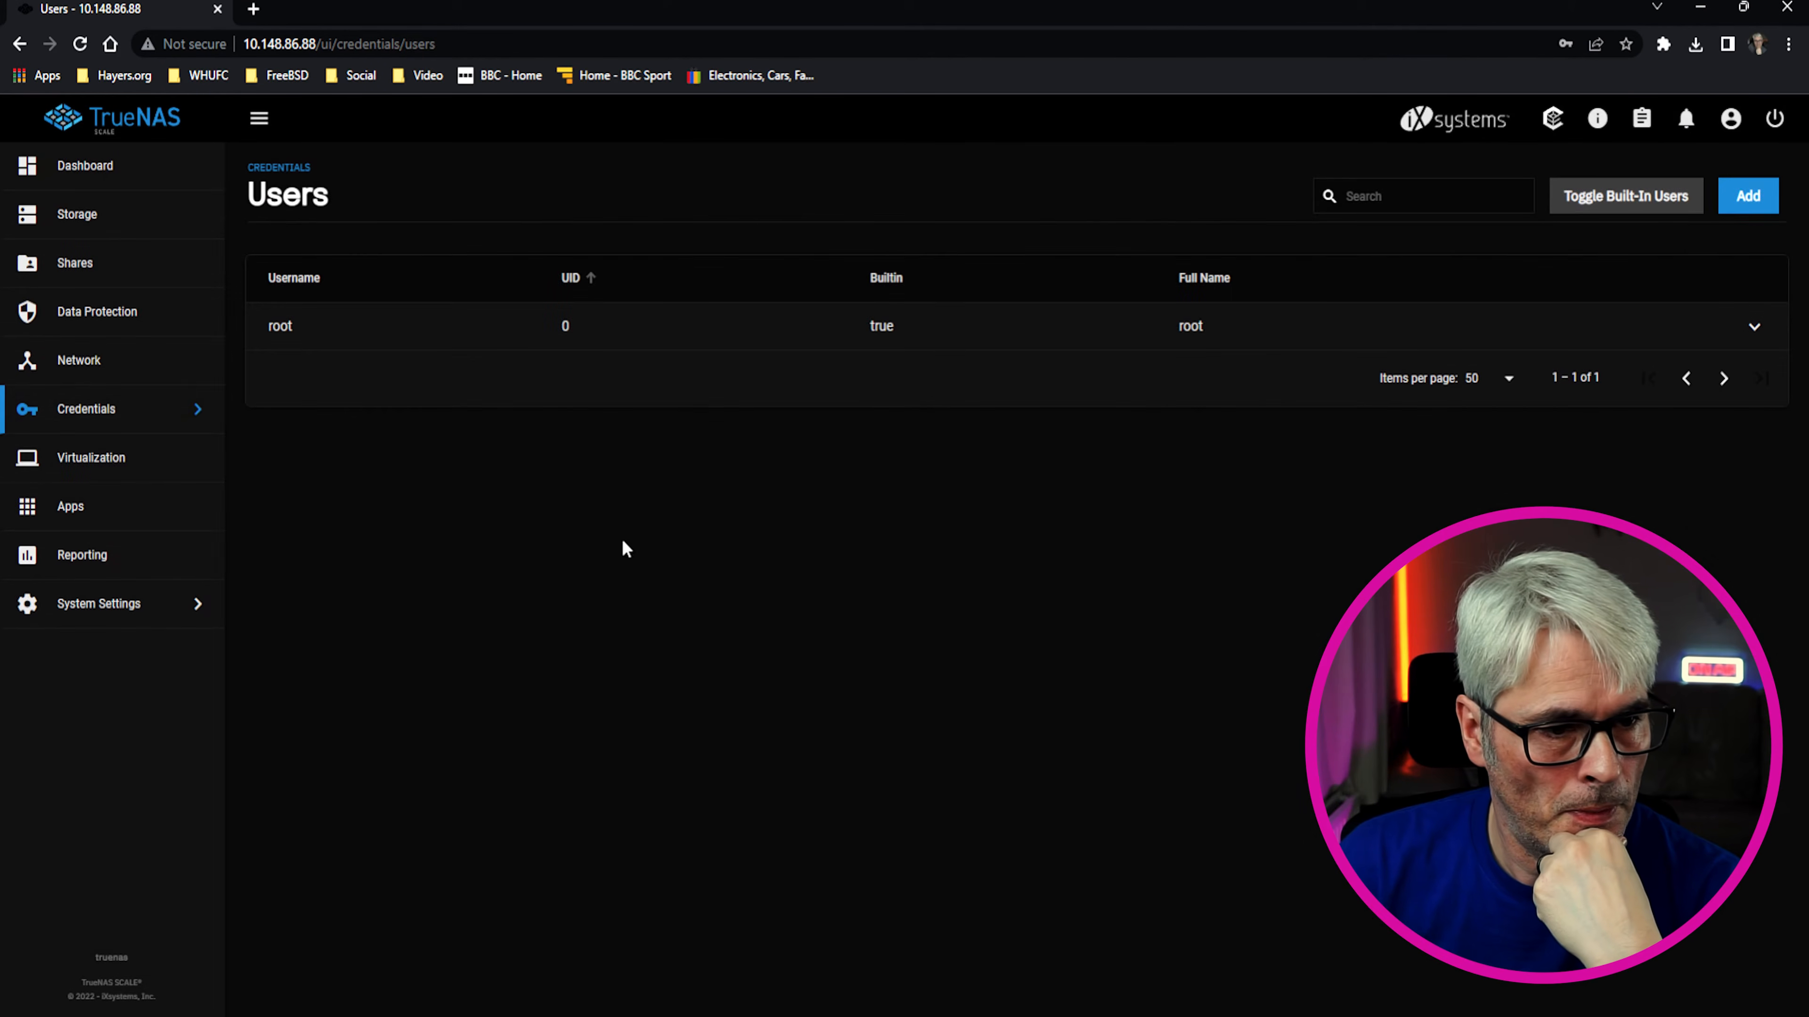
pyautogui.click(204, 422)
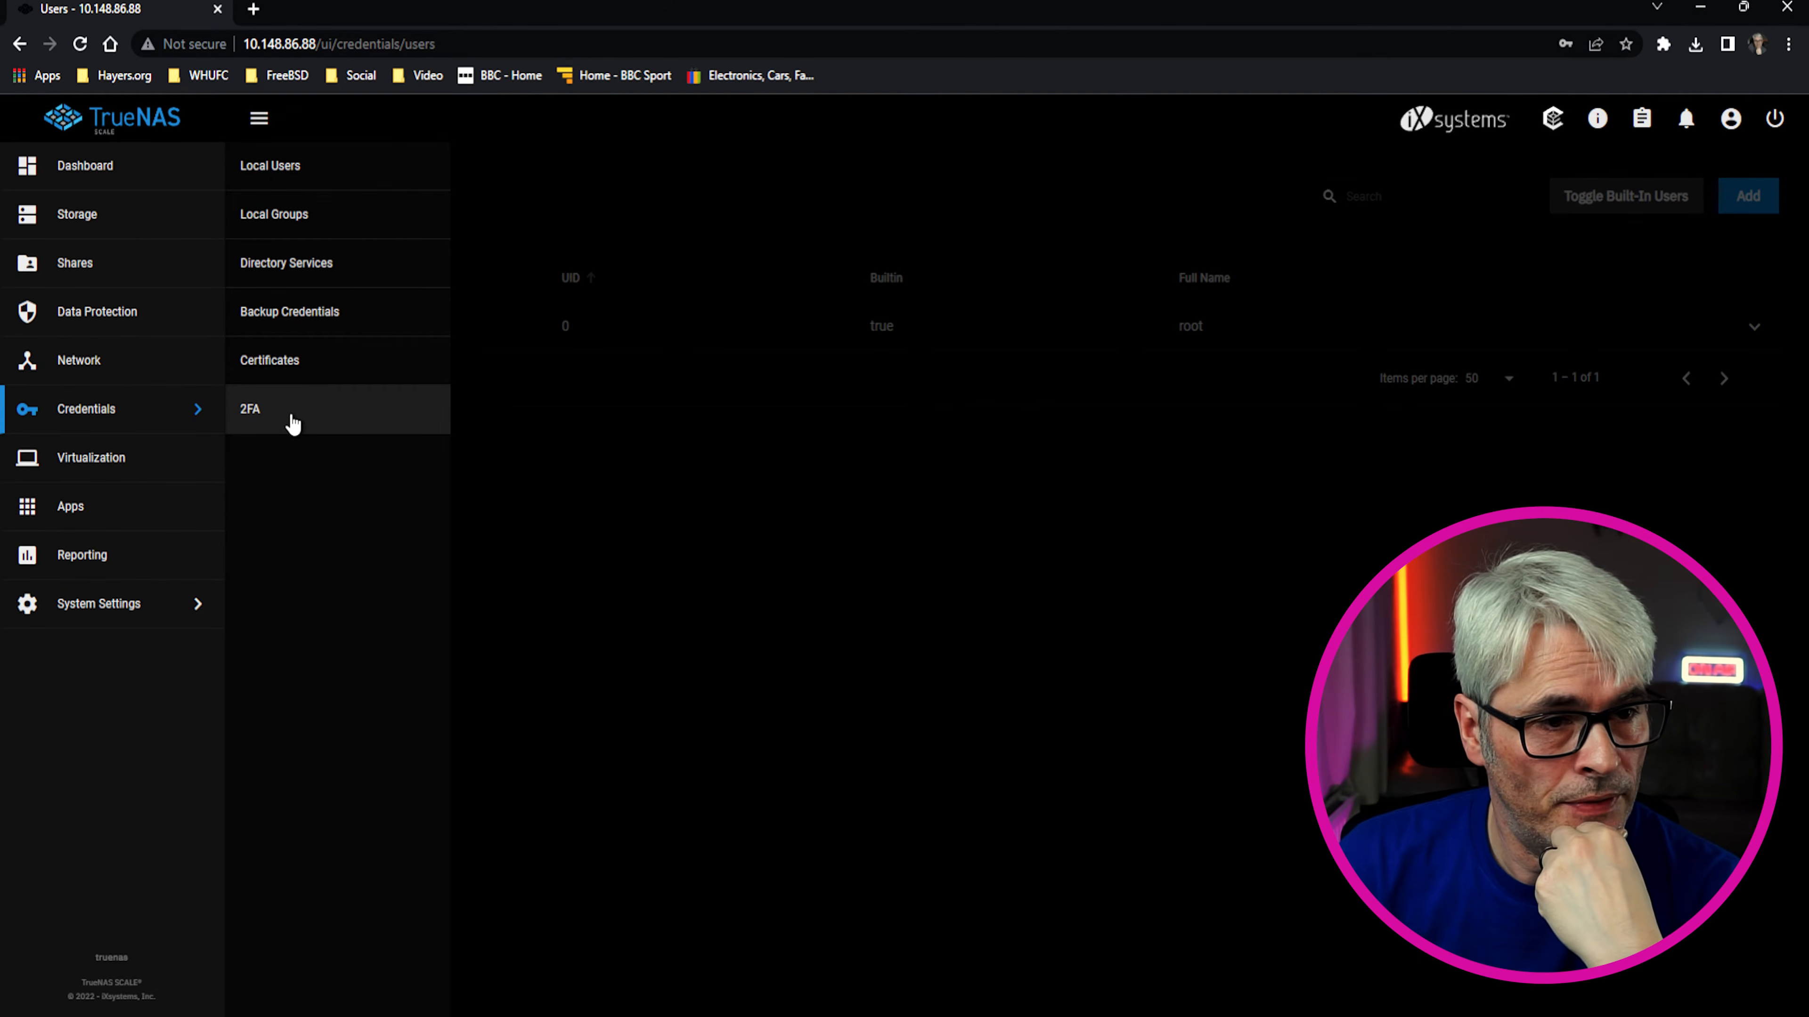
pyautogui.click(742, 685)
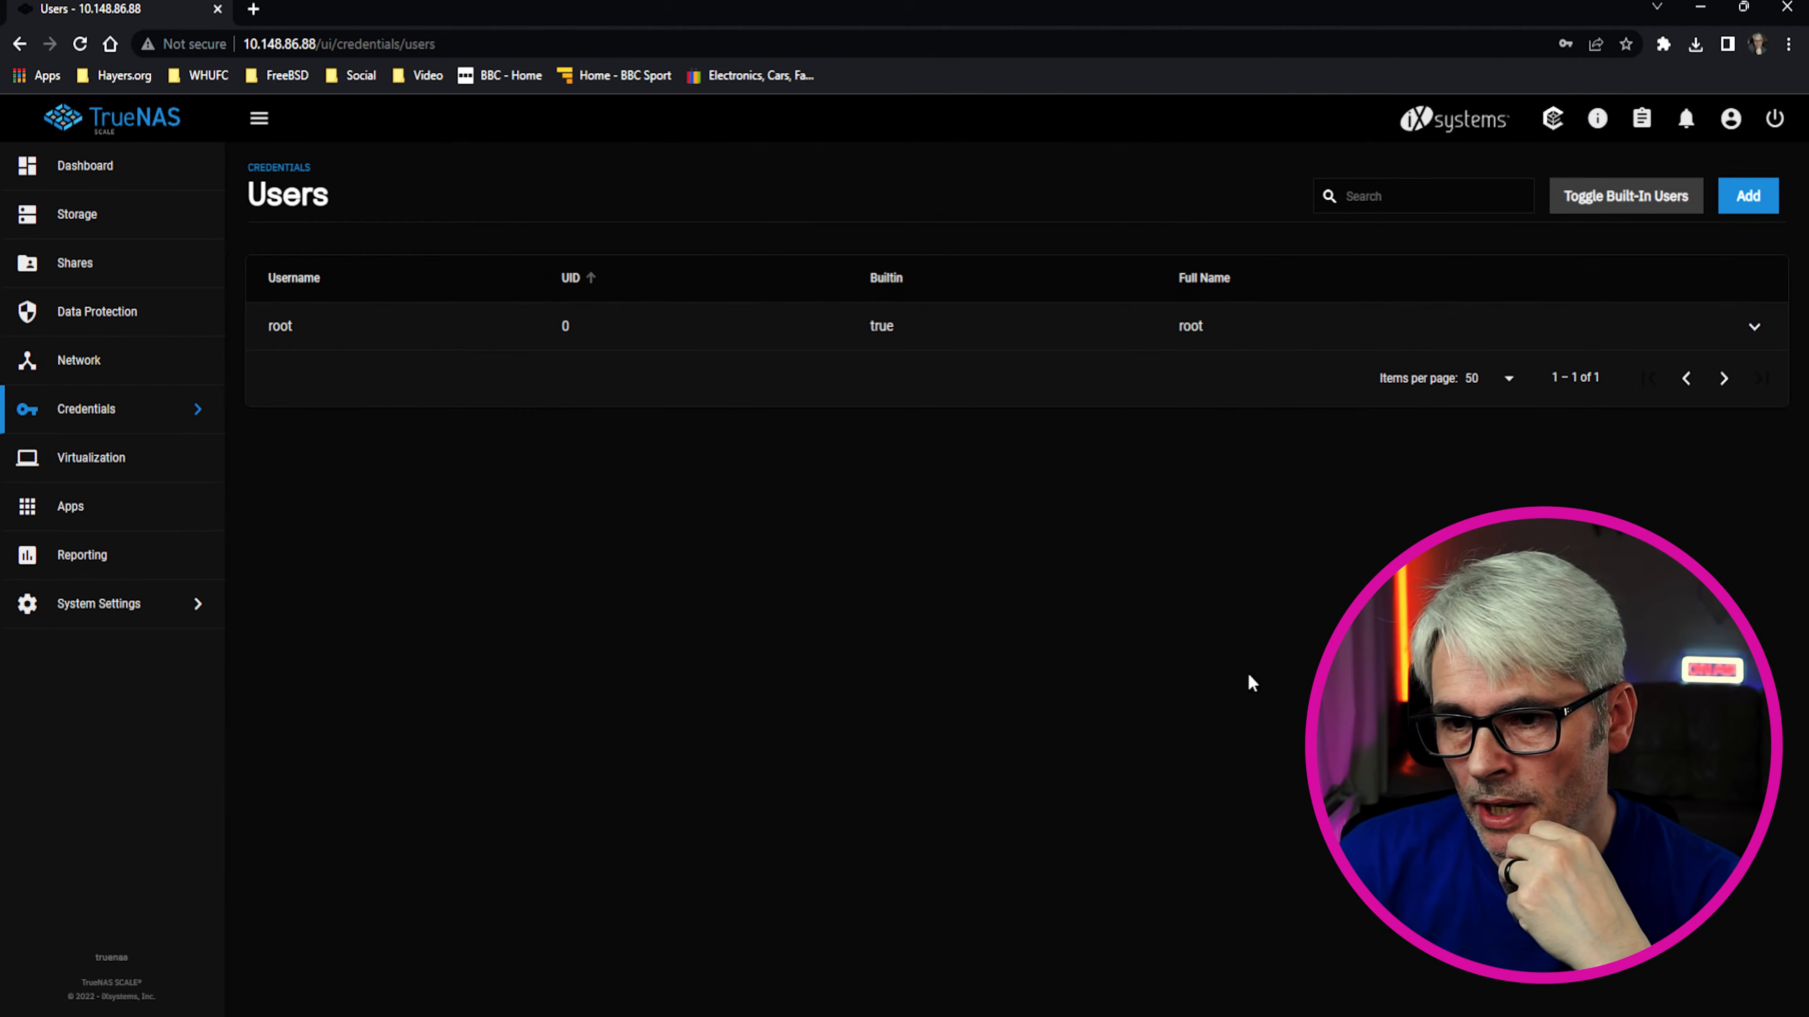
# Add user 'share' with full name share, set and confirm its password, and save
pyautogui.click(1748, 196)
pyautogui.click(1180, 342)
pyautogui.write('share')
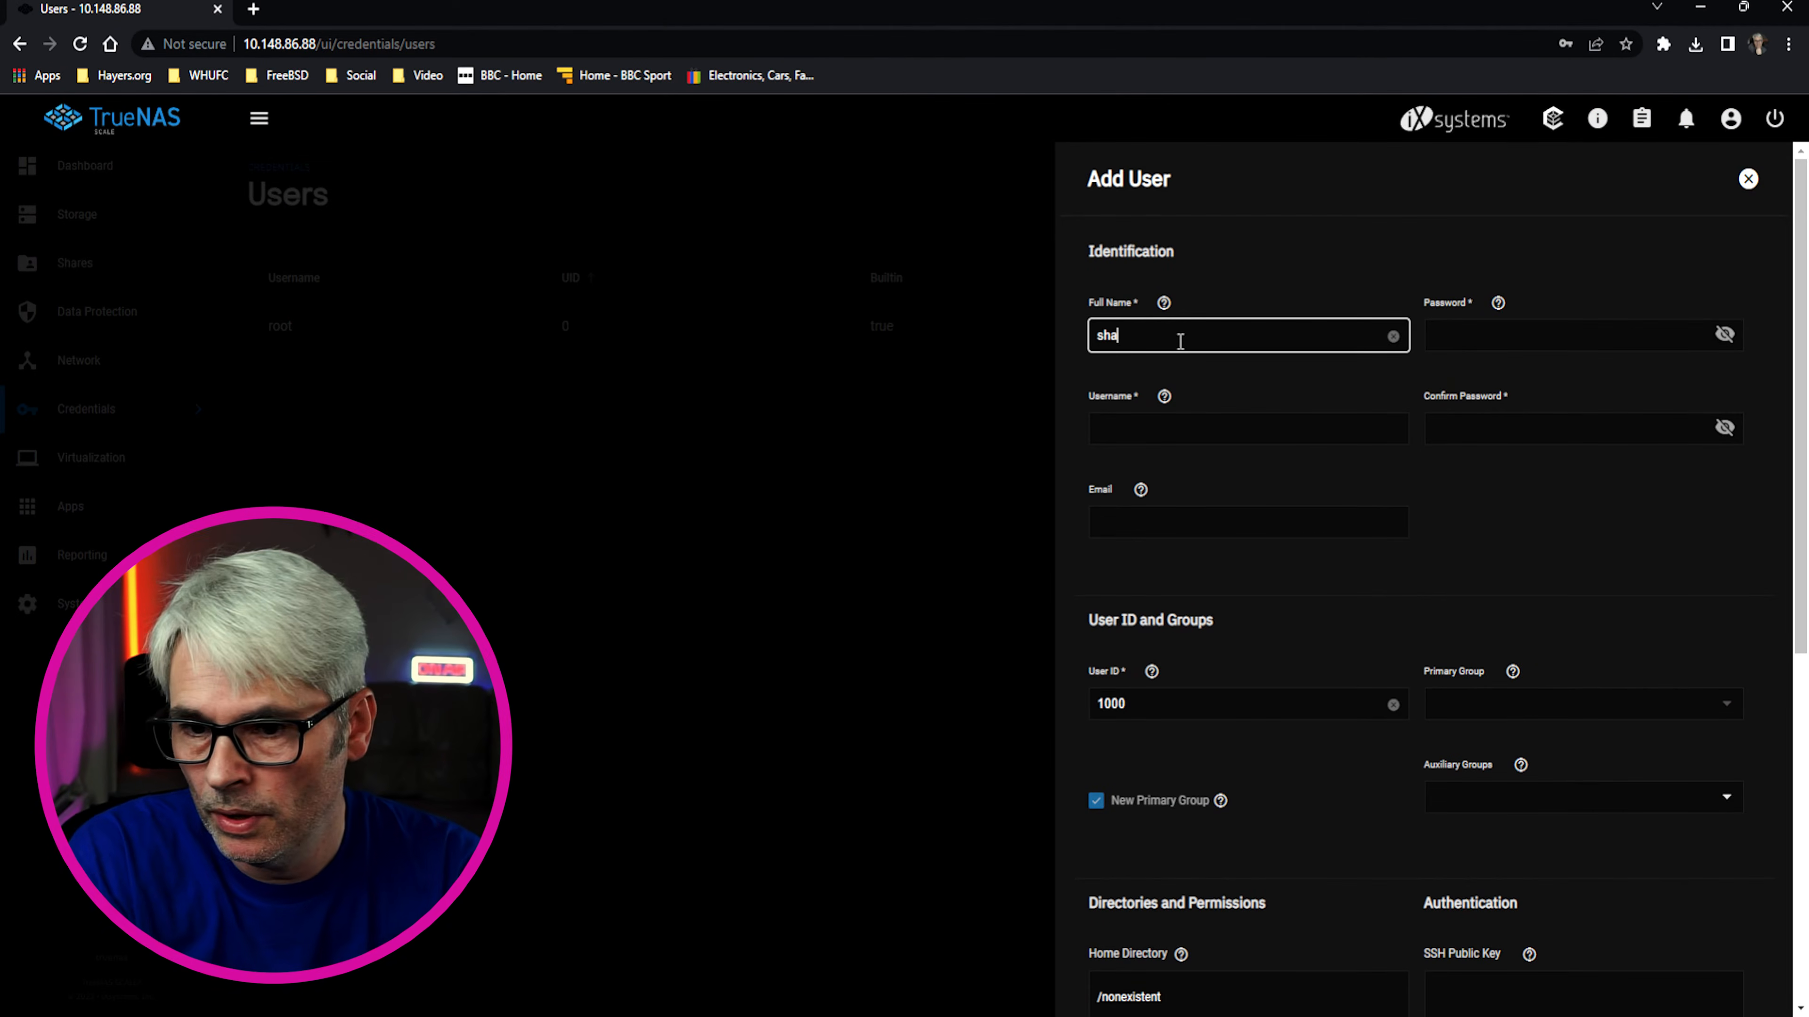
pyautogui.press('Tab')
pyautogui.press('Tab')
pyautogui.press('Tab')
pyautogui.write('••••••')
pyautogui.press('Tab')
pyautogui.write('••••••')
pyautogui.click(1662, 797)
pyautogui.scroll(-20, 1590, 734)
pyautogui.click(1552, 334)
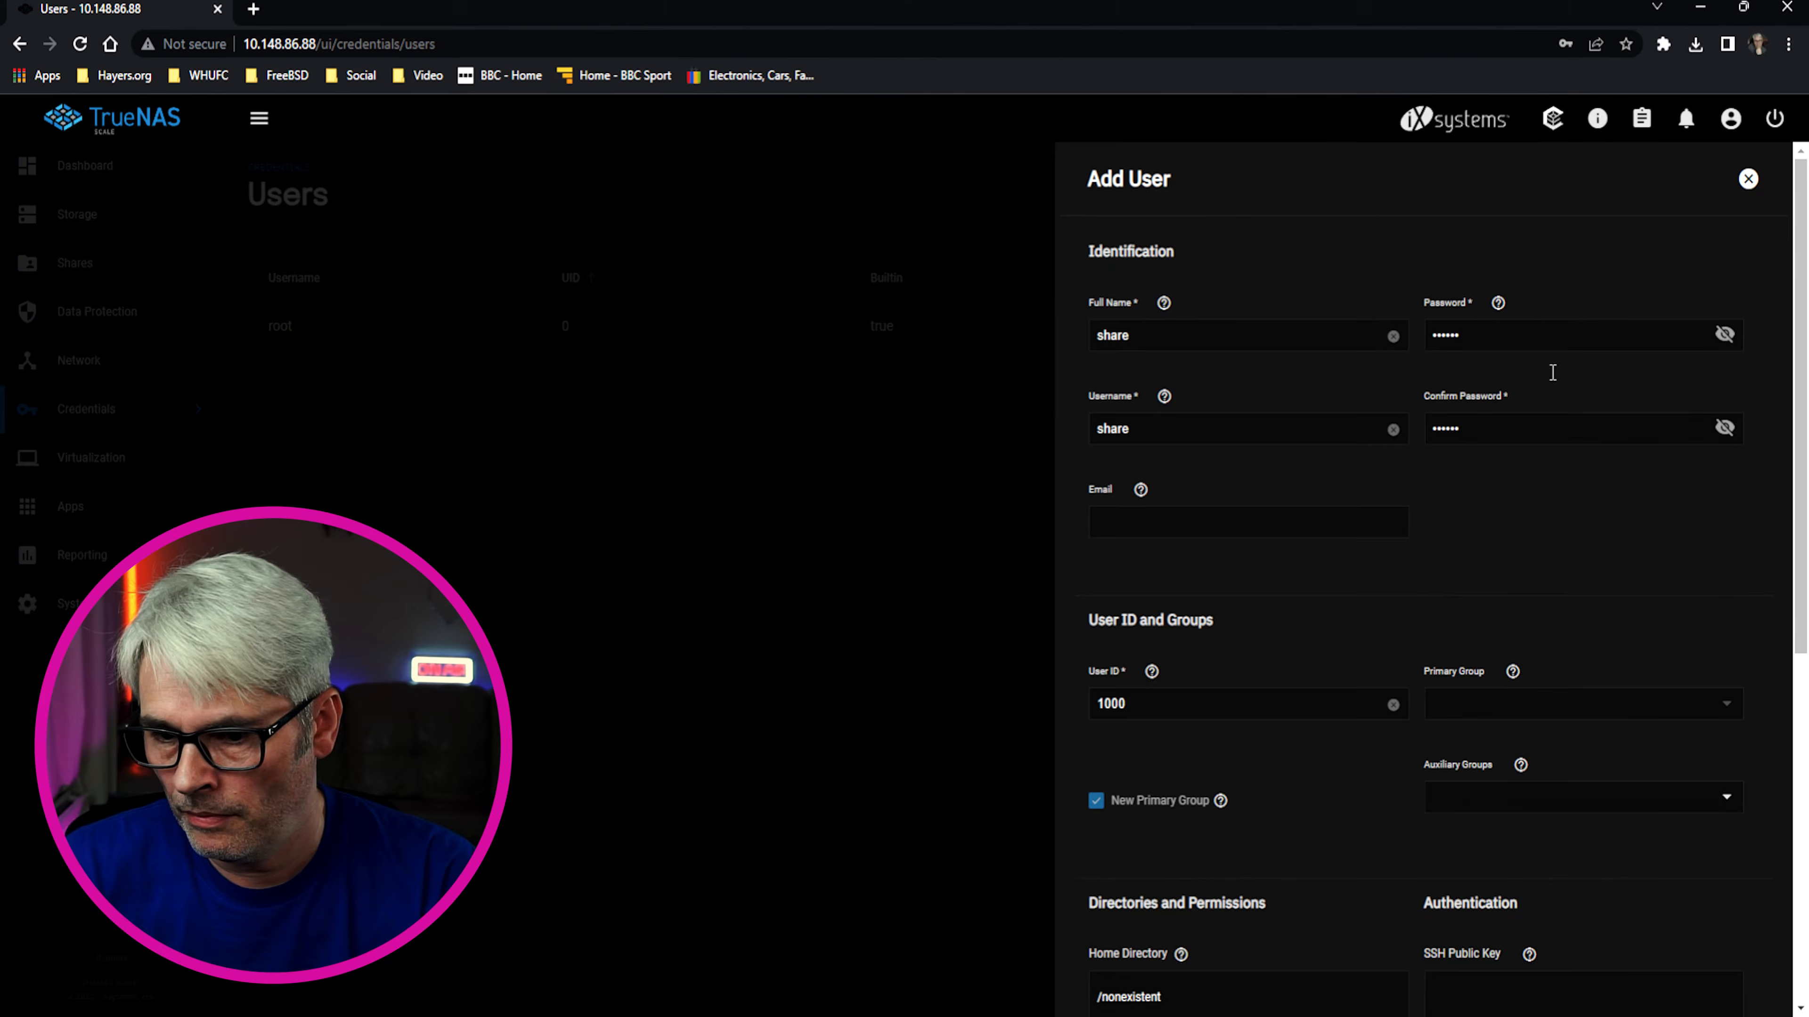
pyautogui.scroll(-3, 1324, 813)
pyautogui.scroll(-4, 1325, 814)
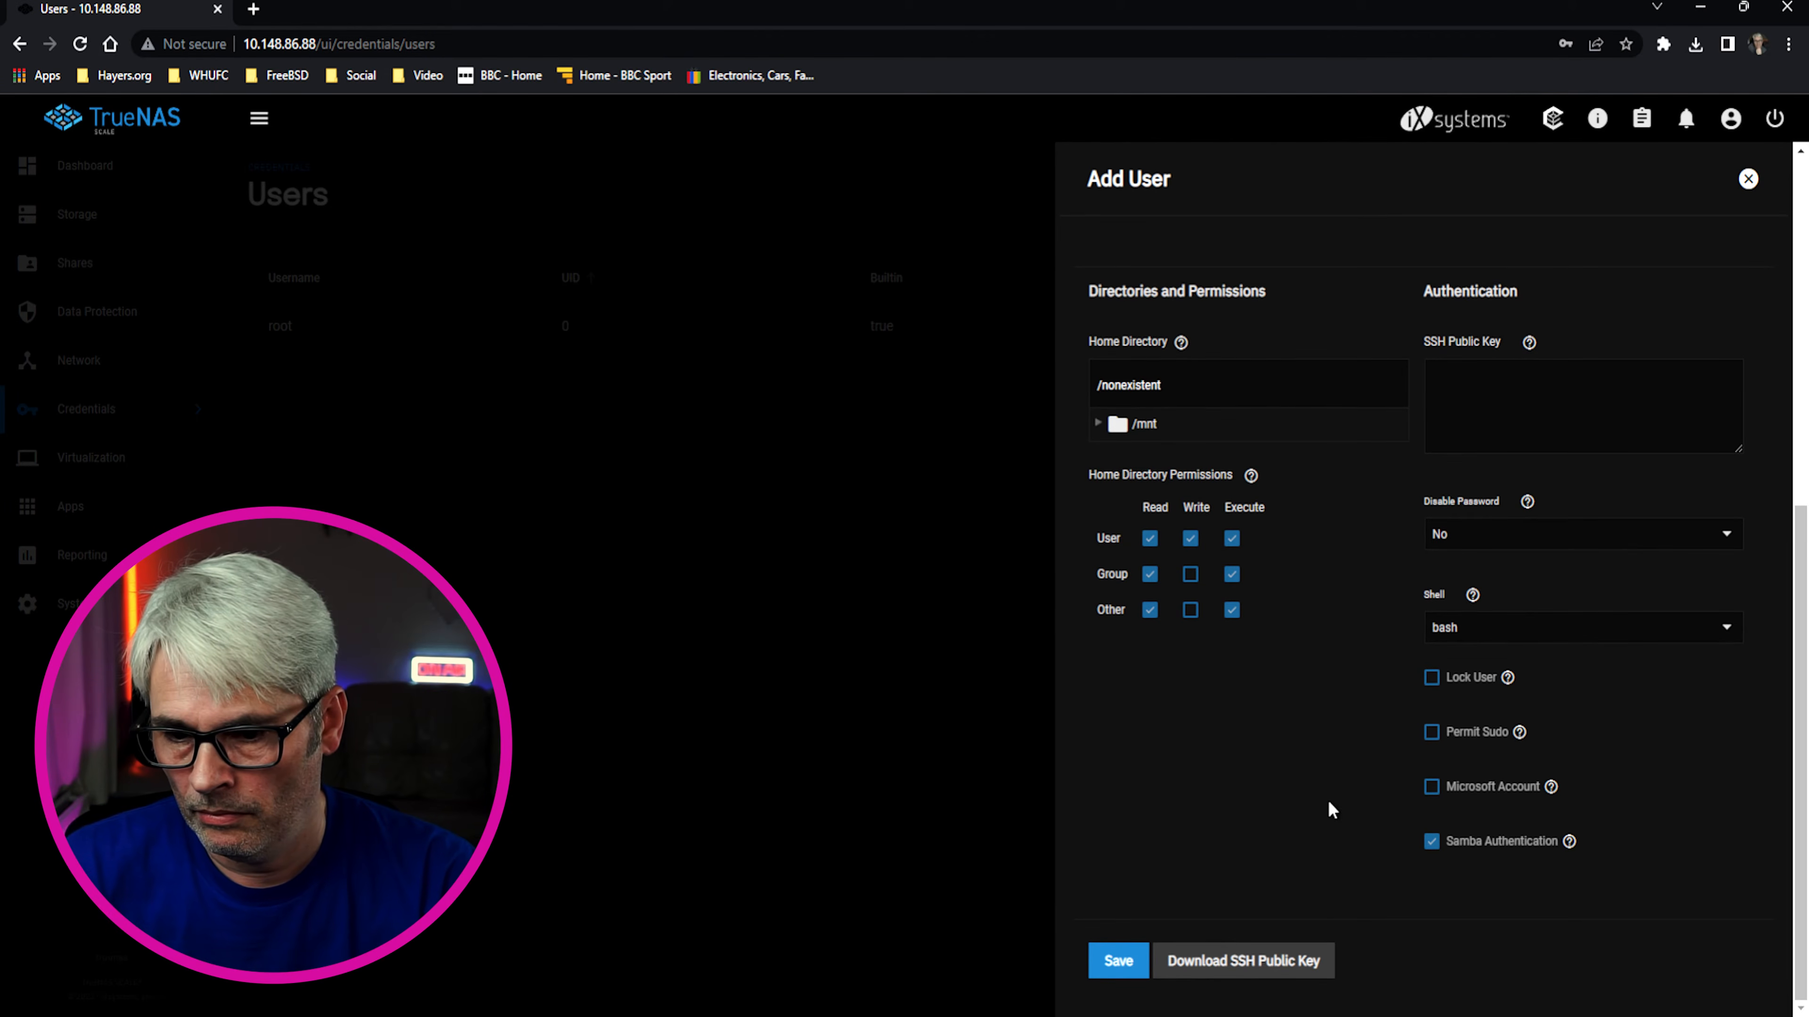
pyautogui.click(1118, 961)
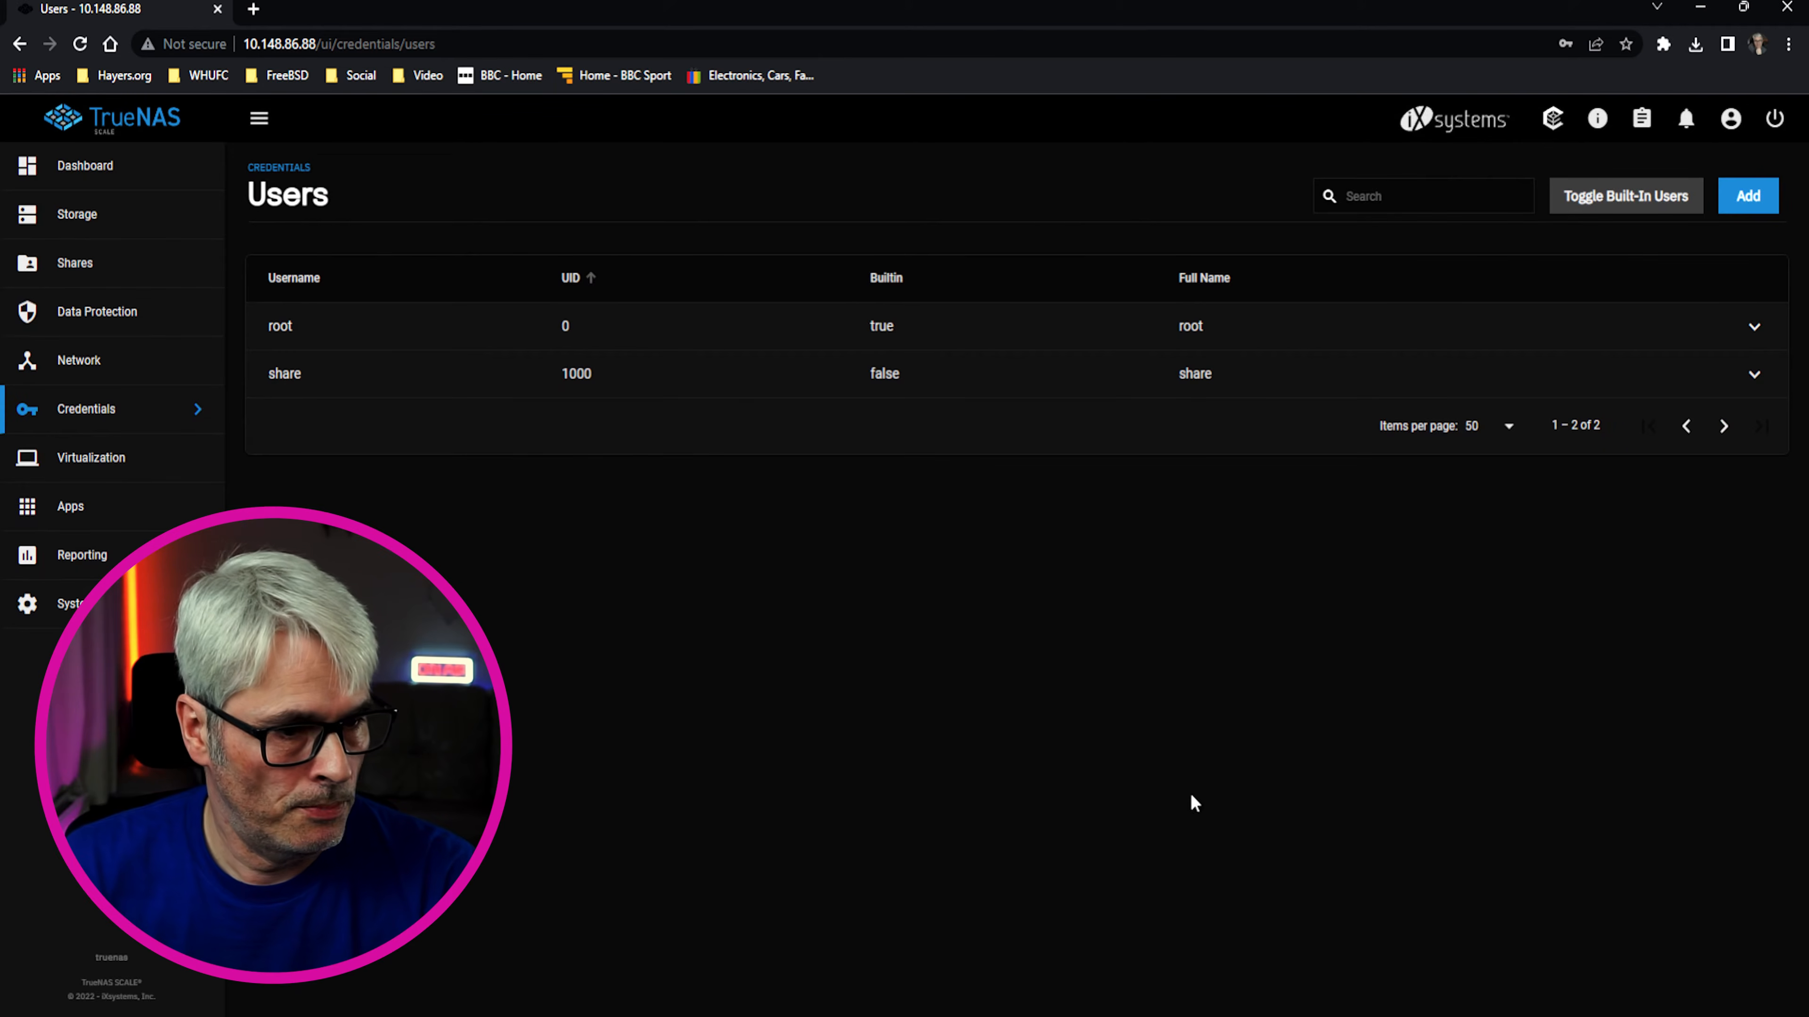
# Go to Apps, select the data pool in the Choose a pool dialog, then cancel
pyautogui.click(74, 504)
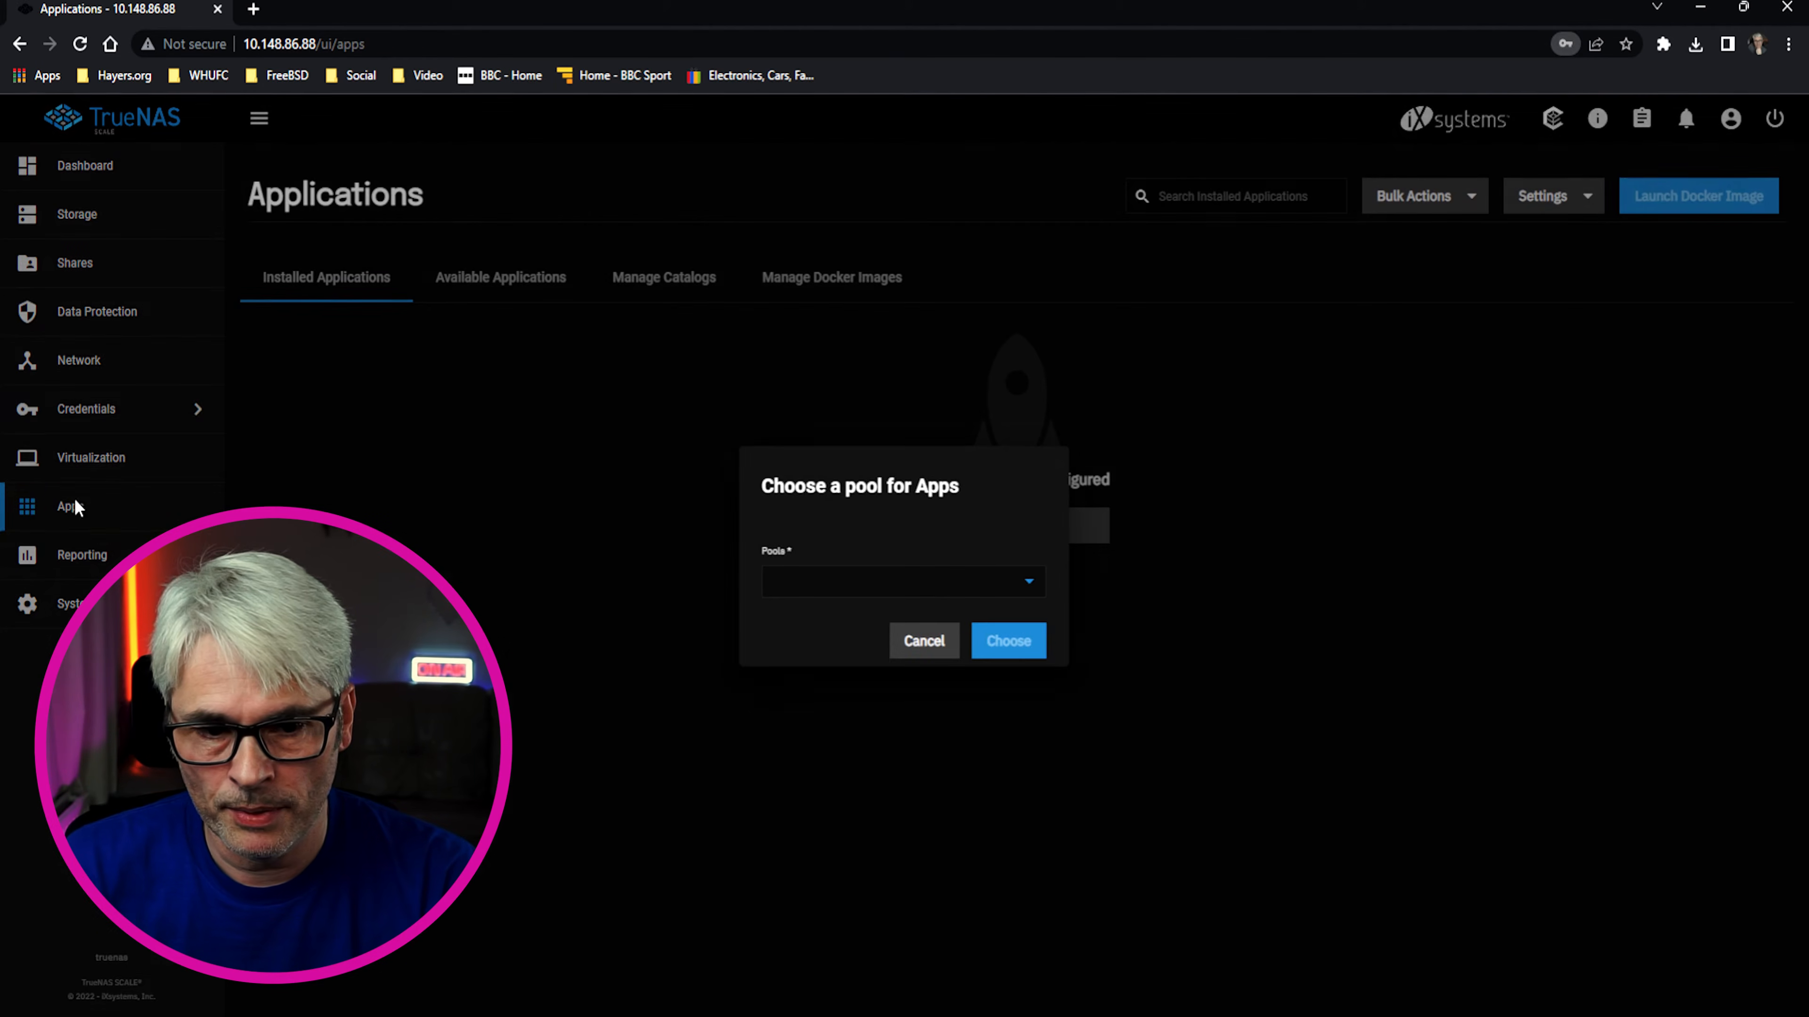
pyautogui.click(896, 589)
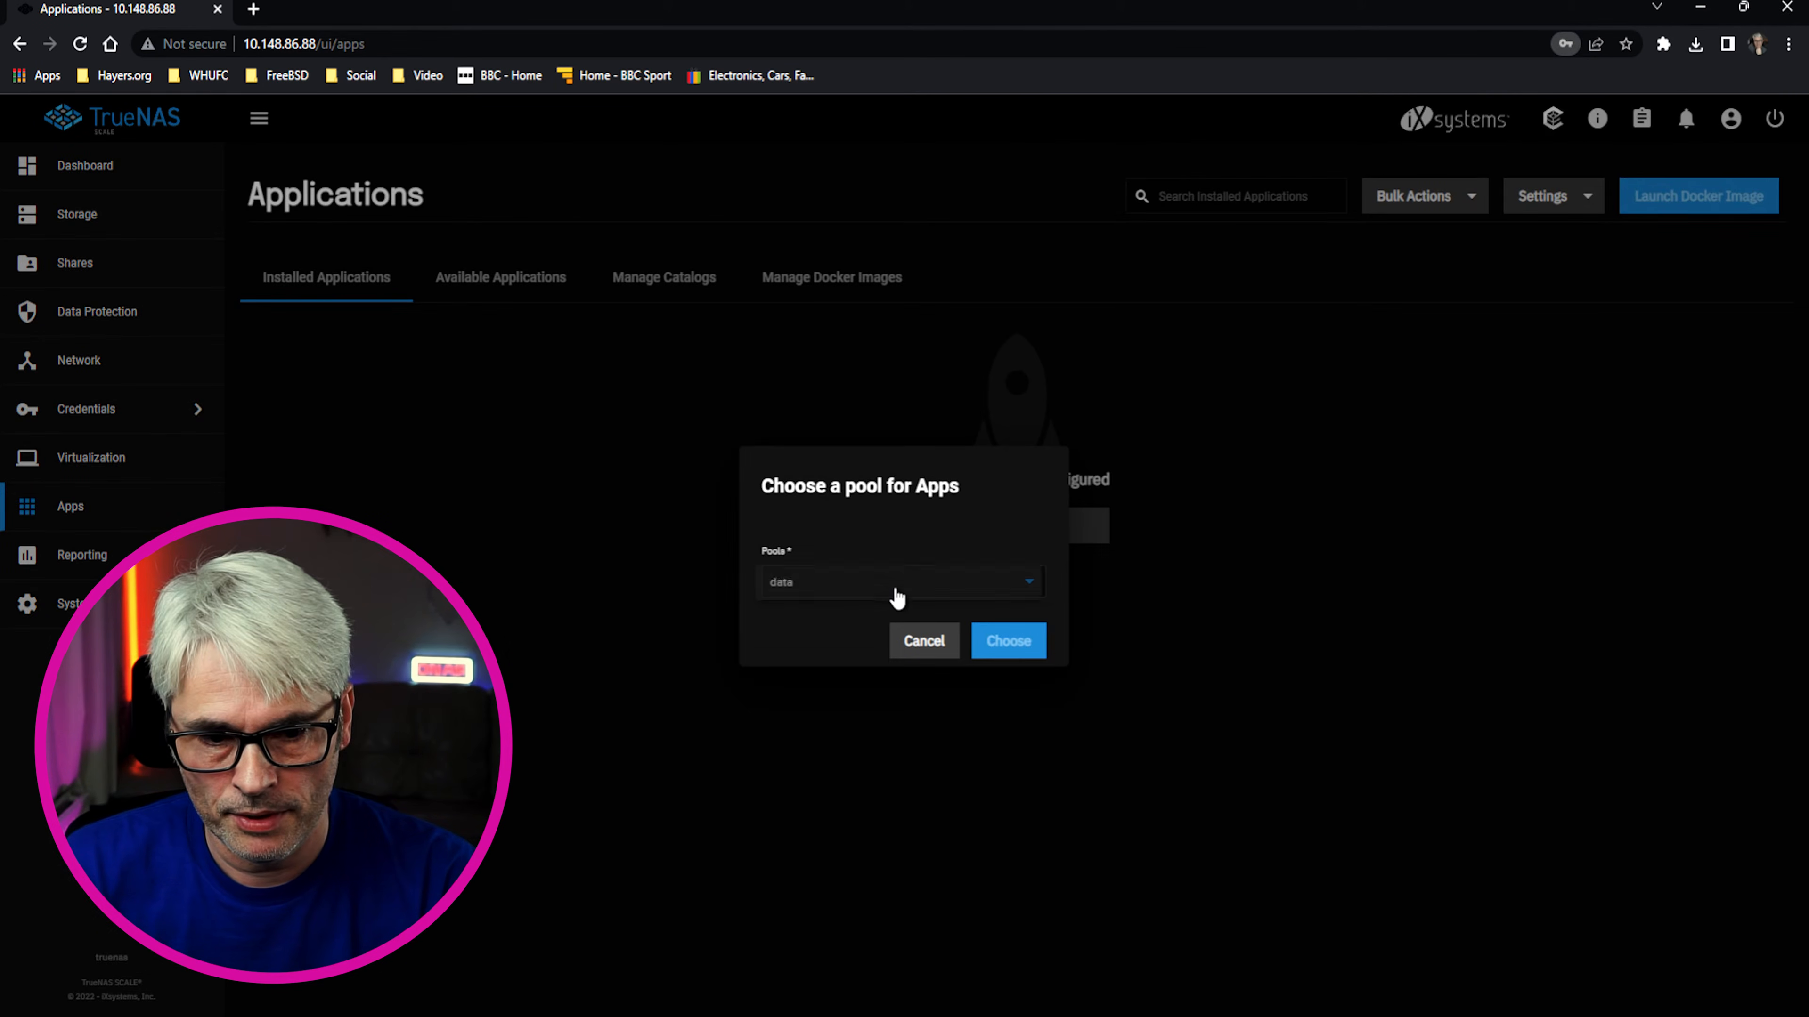
pyautogui.click(824, 580)
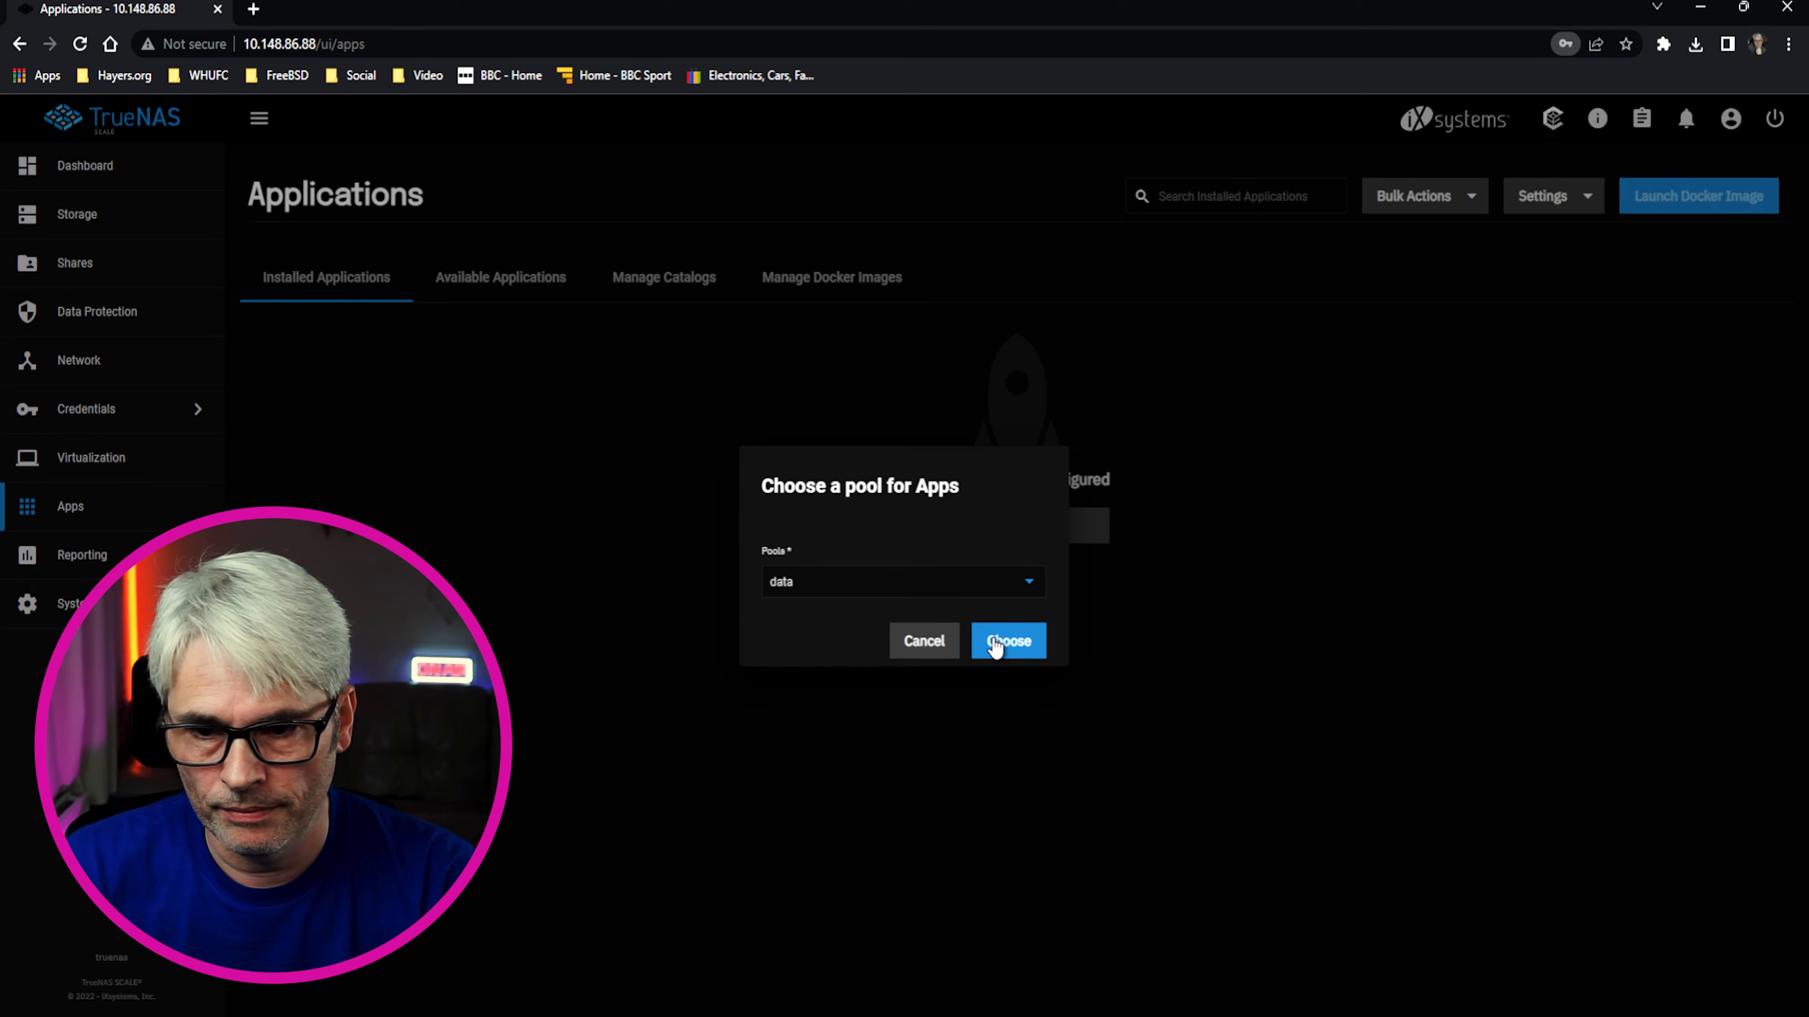
pyautogui.click(934, 644)
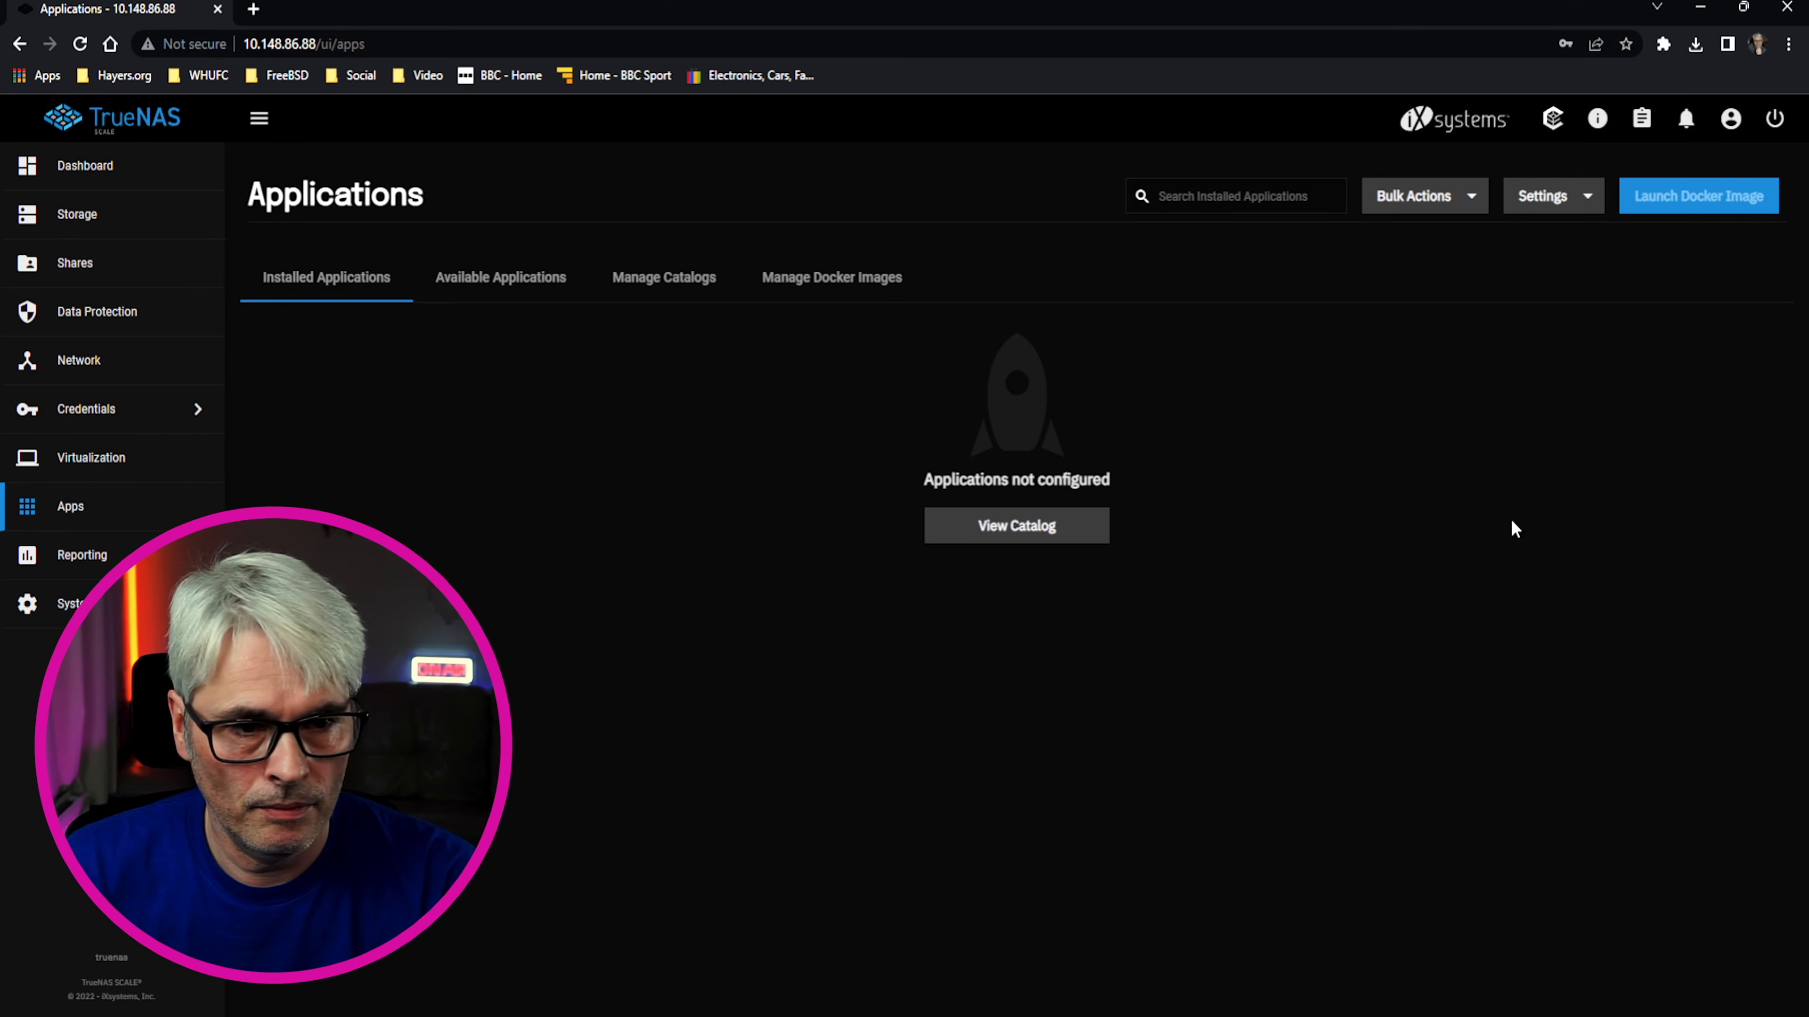
# Add a child dataset named BigData under the data pool, keeping the default settings
pyautogui.click(107, 218)
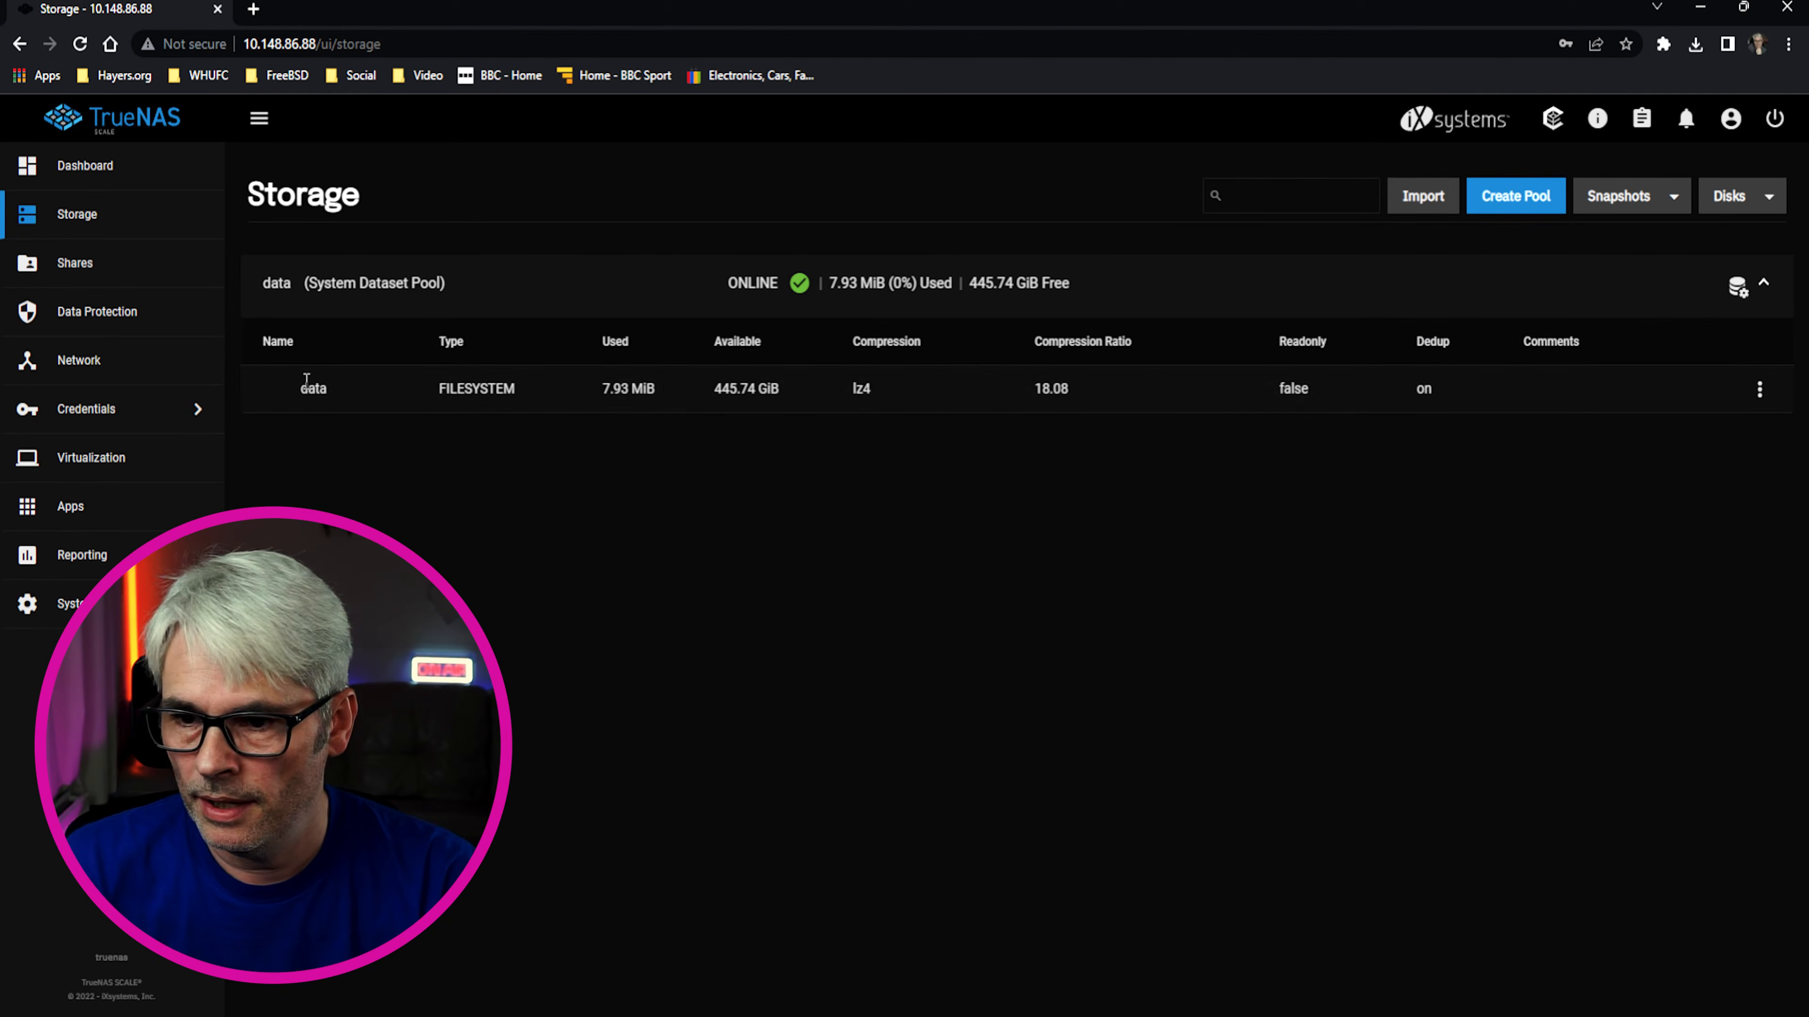
pyautogui.click(1762, 393)
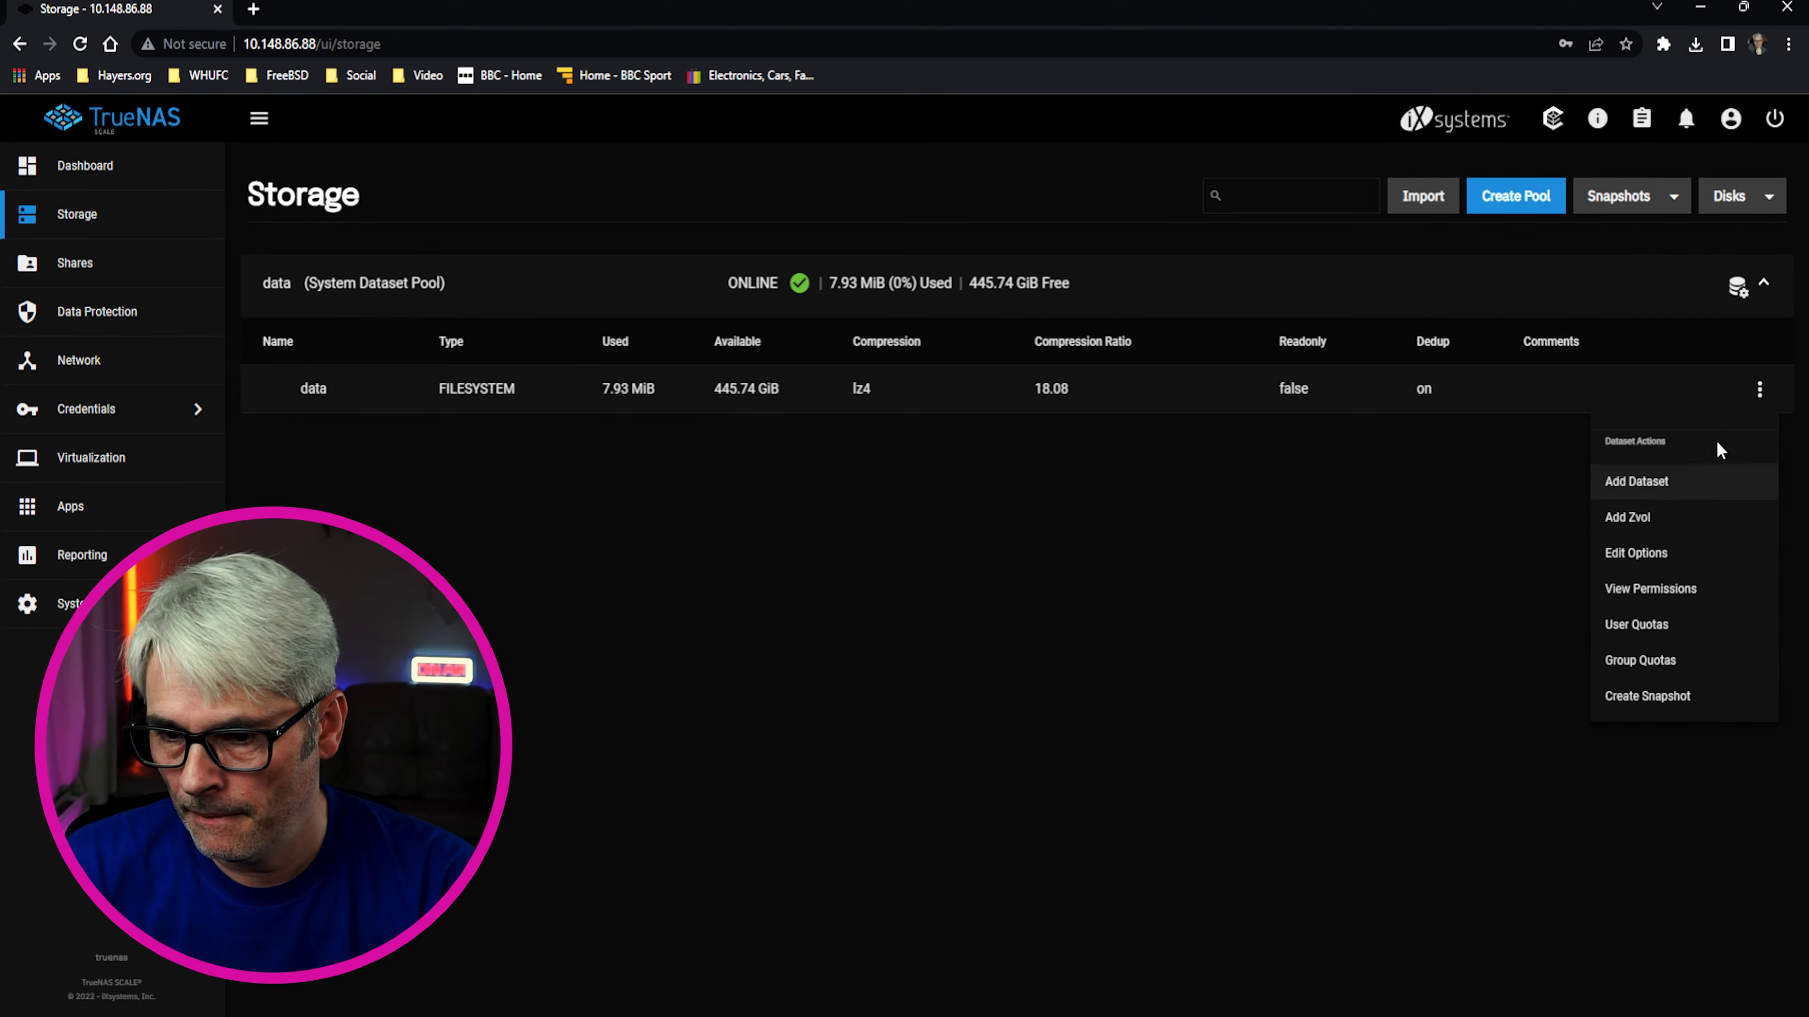
pyautogui.click(1678, 485)
pyautogui.click(1176, 424)
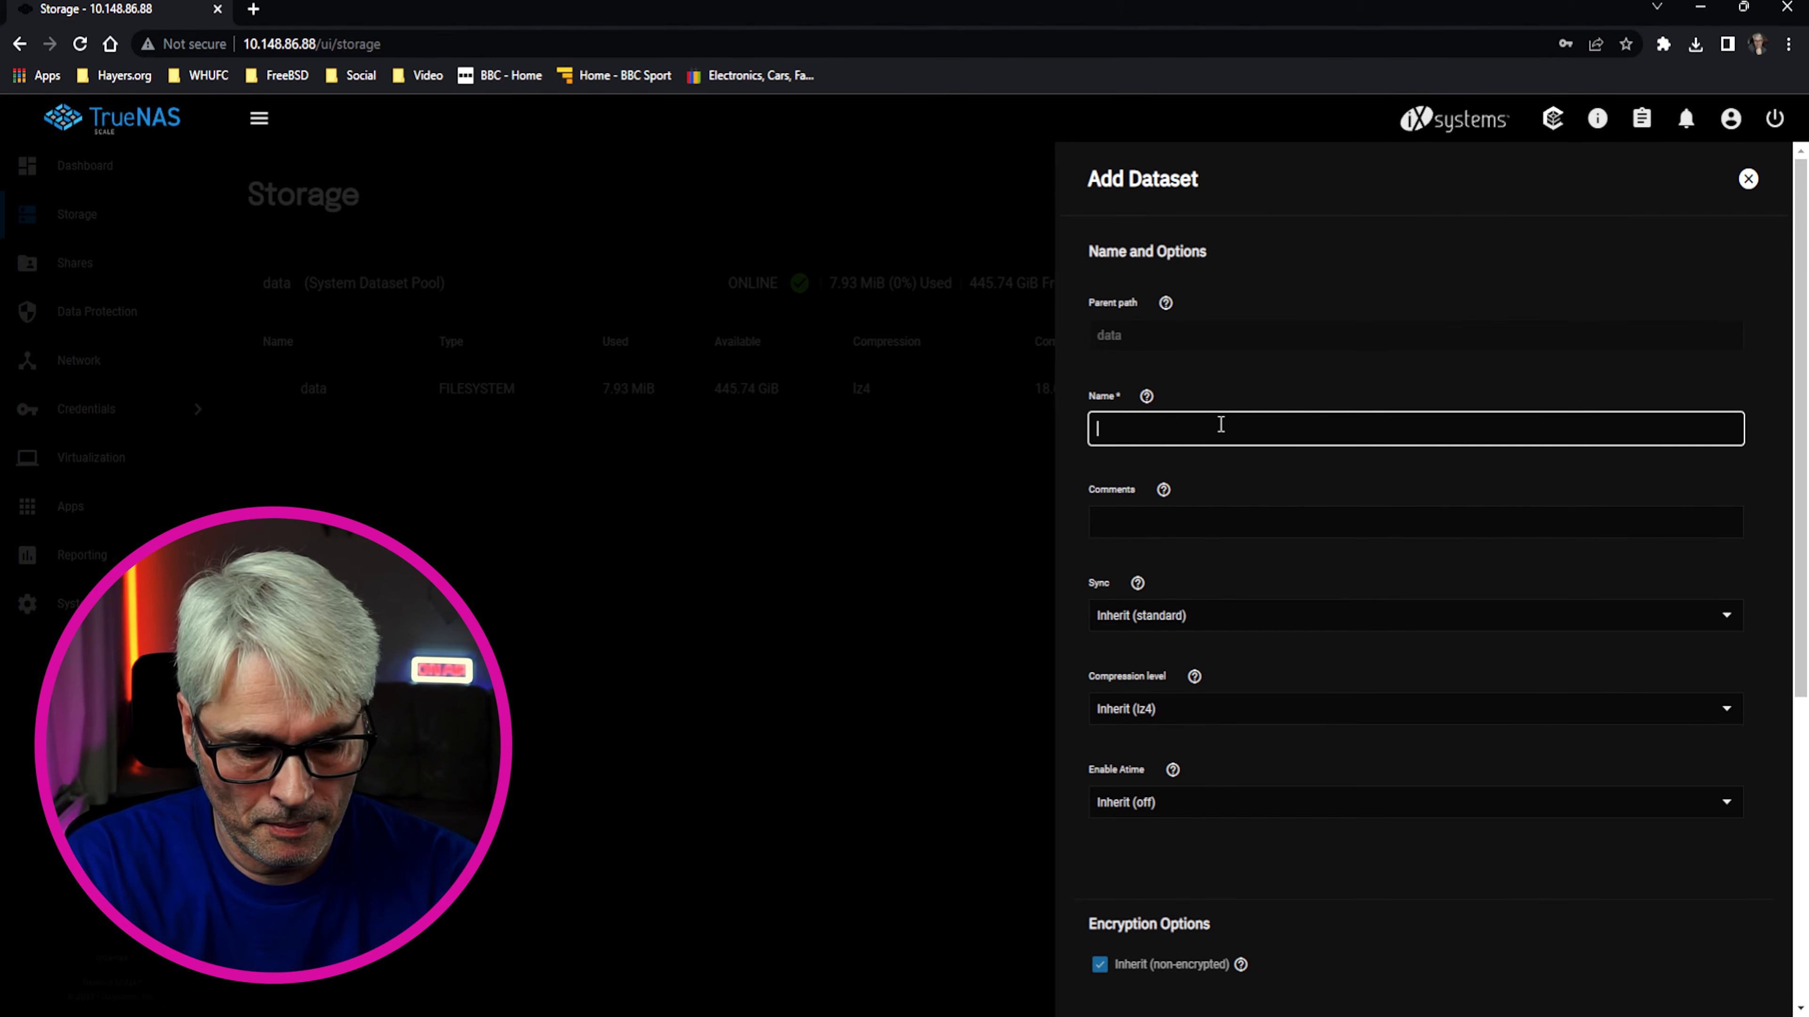
pyautogui.write('Big')
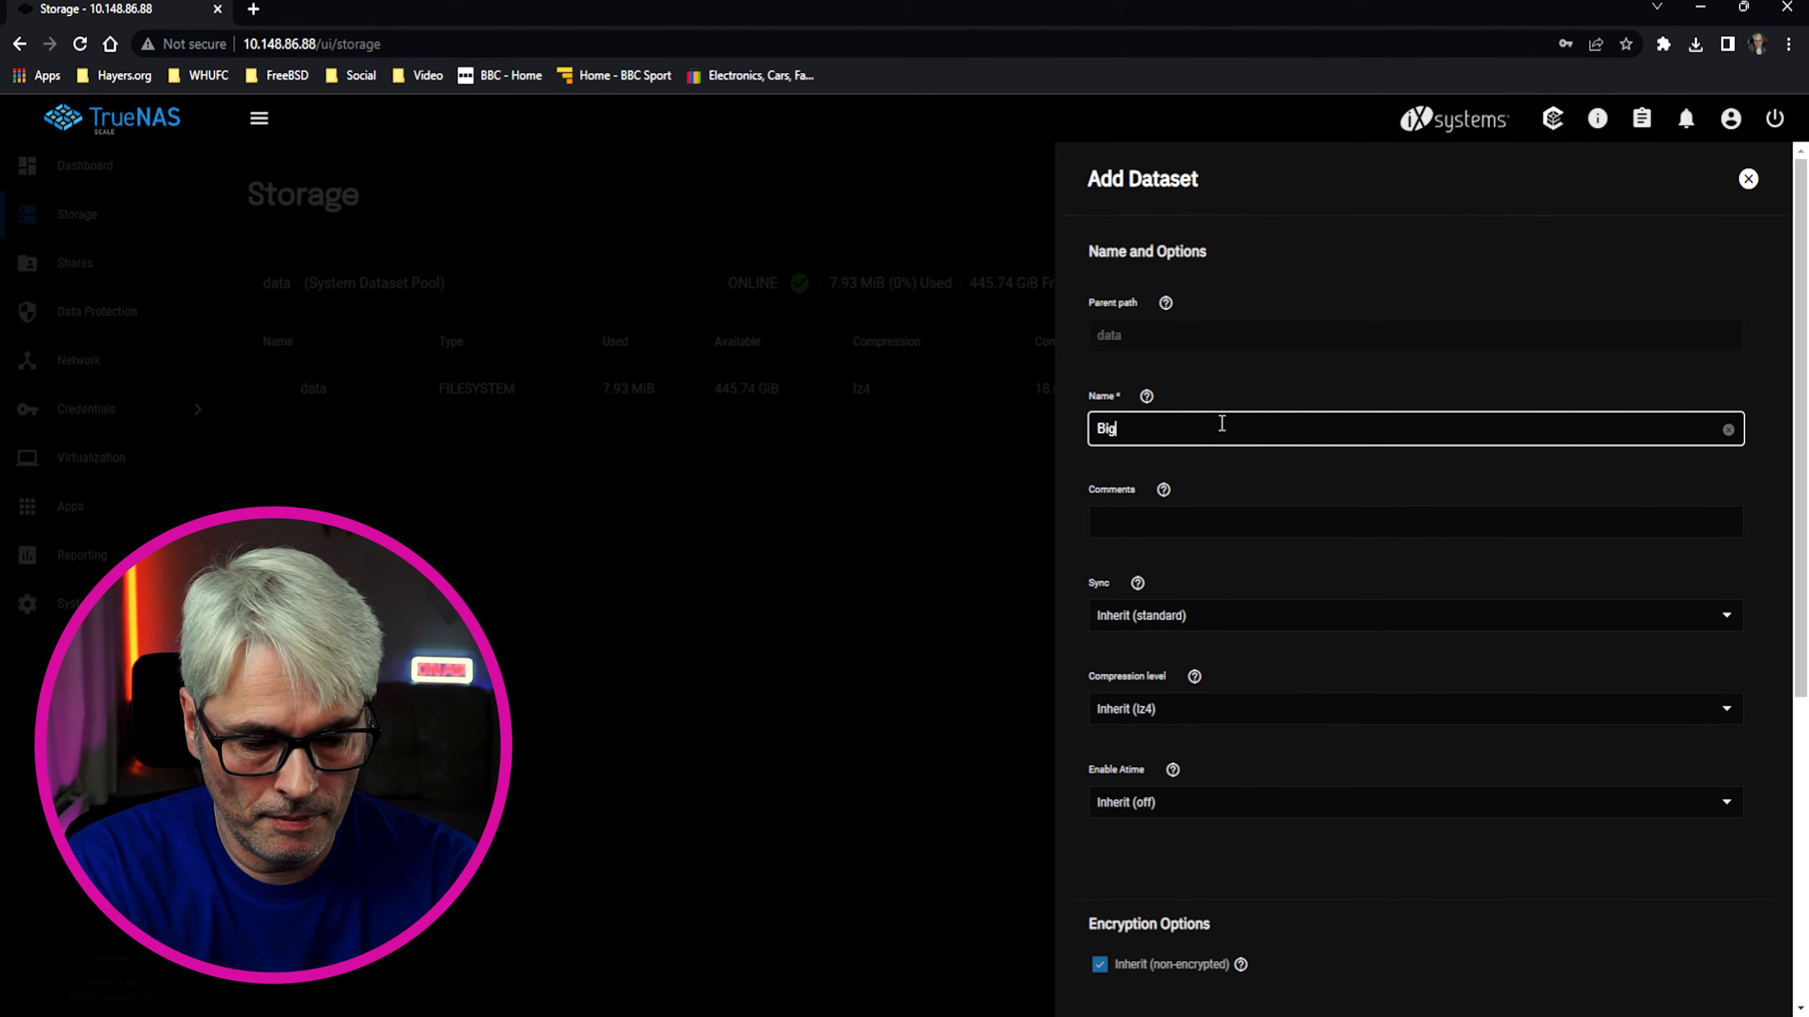
pyautogui.write('Data')
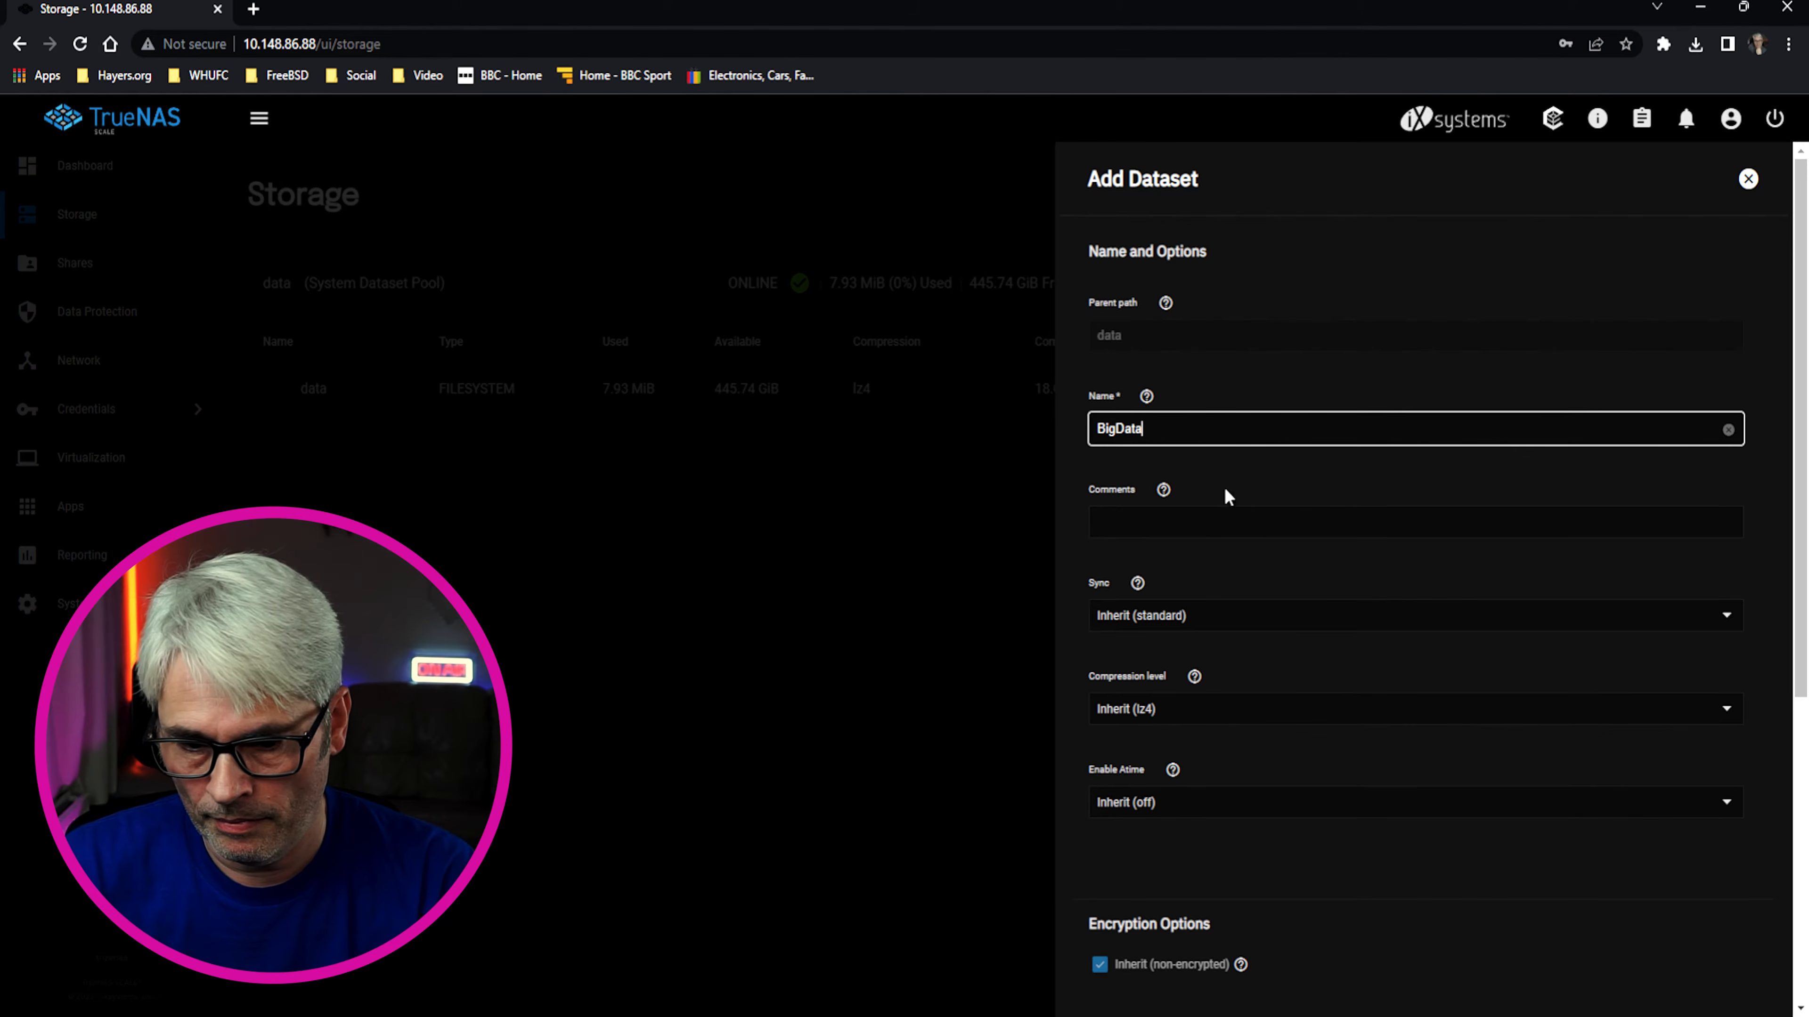
pyautogui.scroll(-4, 1240, 851)
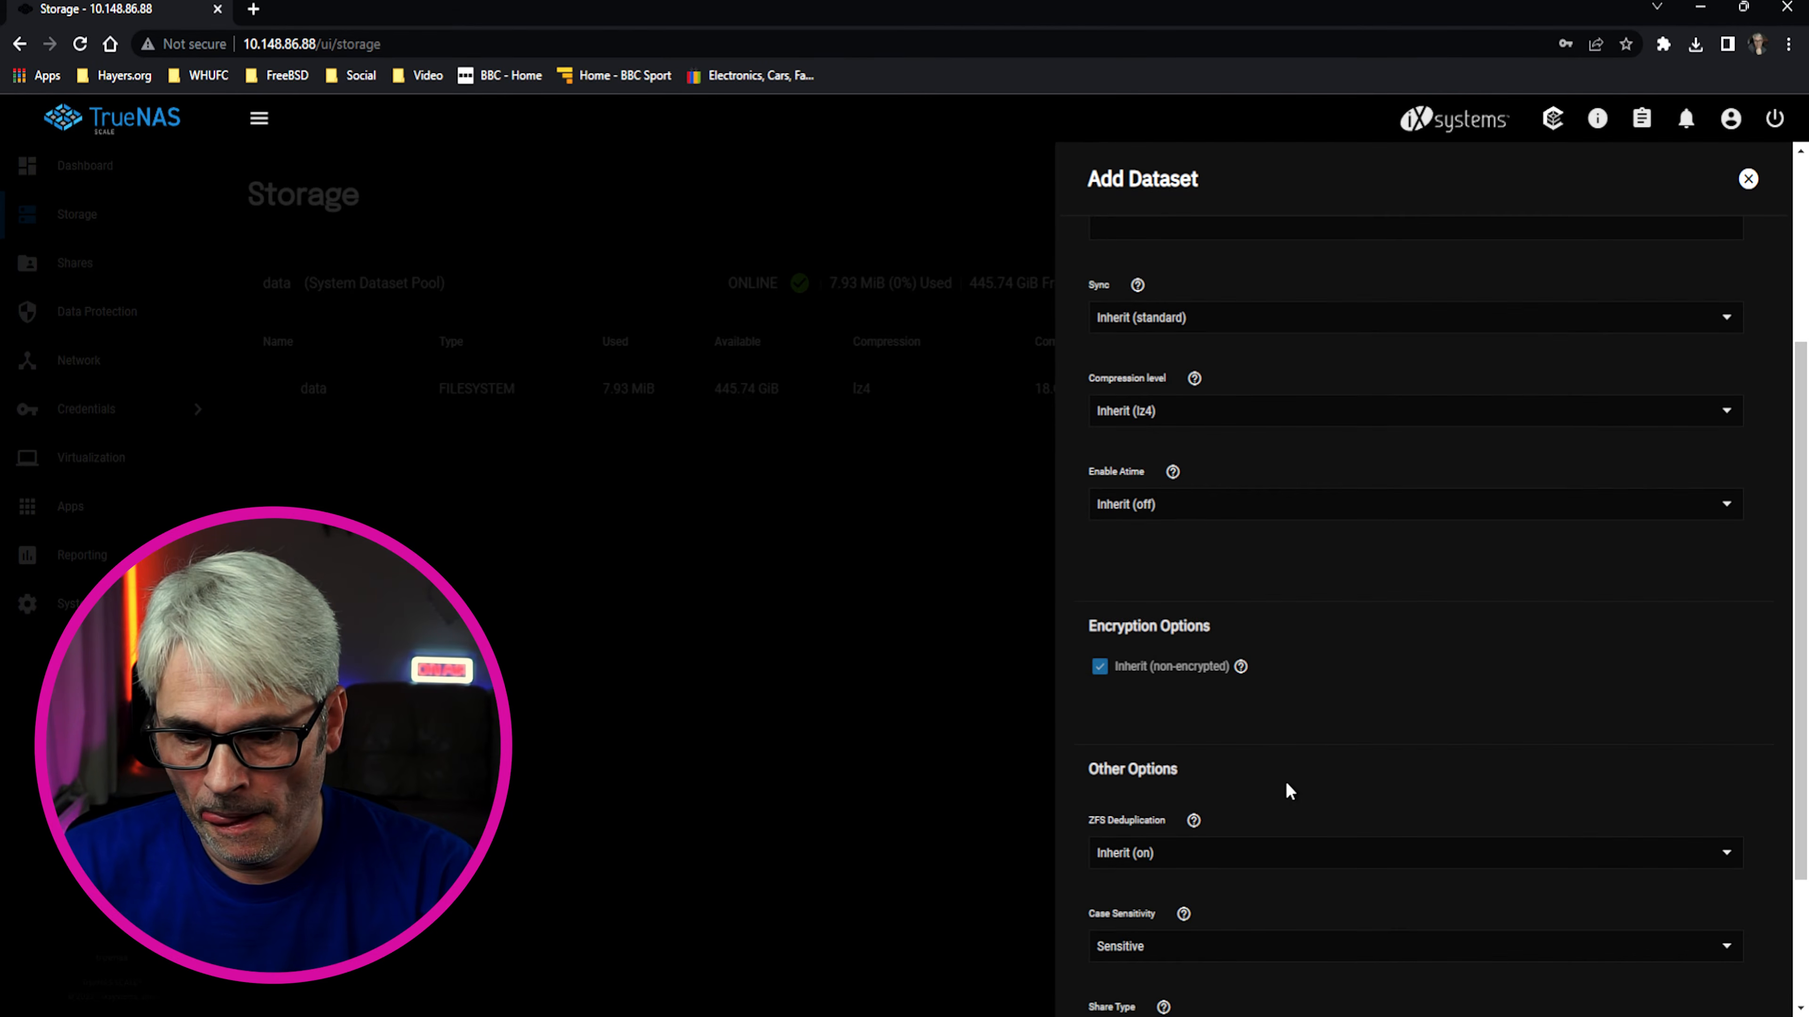
pyautogui.scroll(-3, 1302, 768)
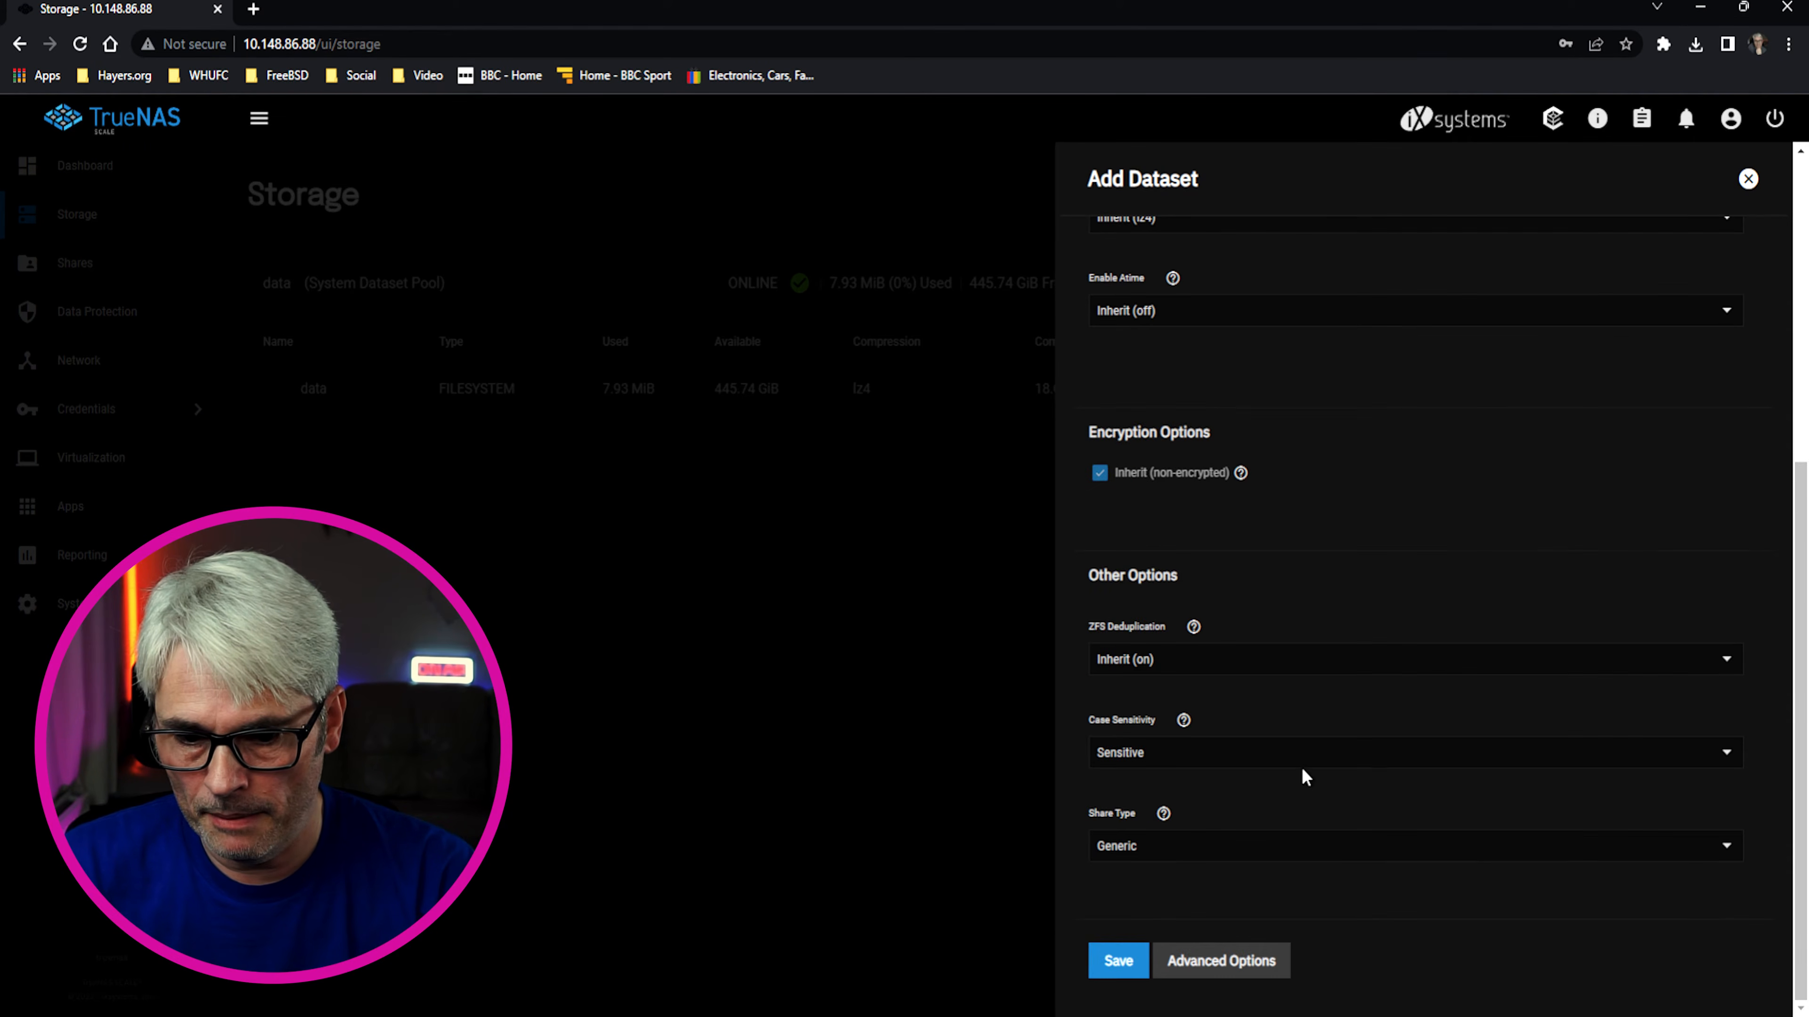
pyautogui.click(1116, 962)
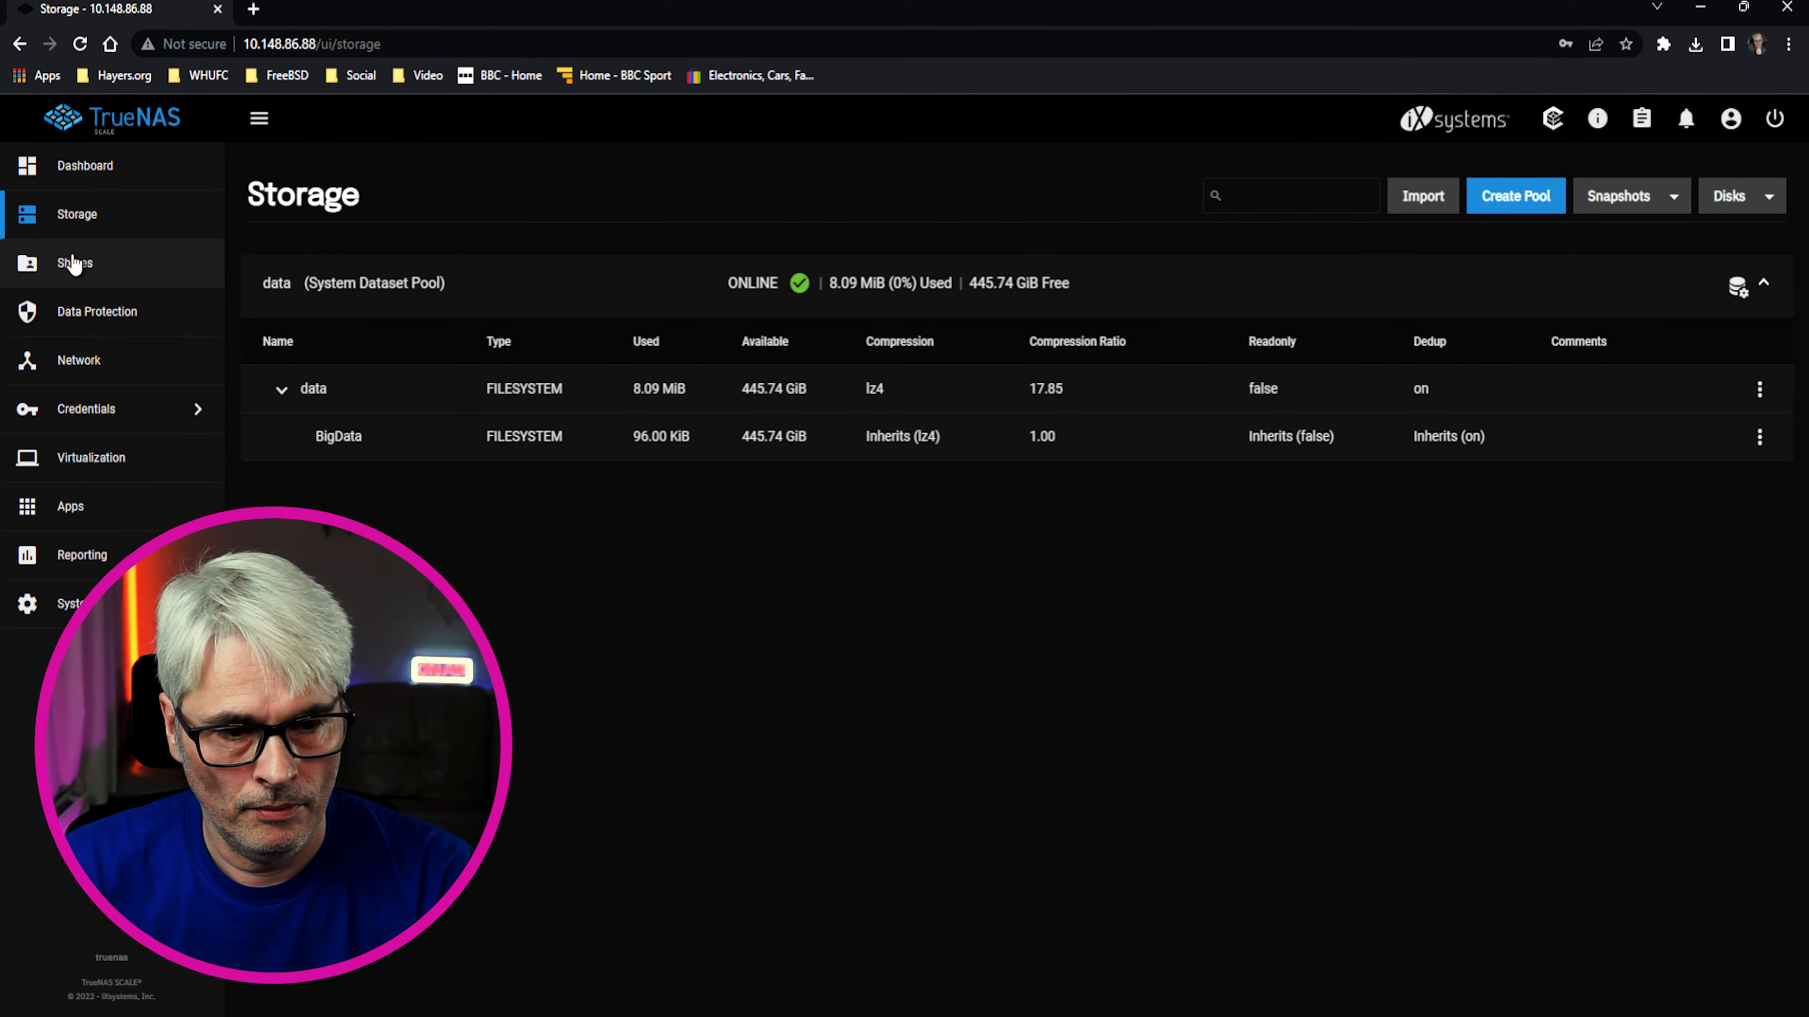
# Open the BigData dataset's edit panel and expand its Advanced Options
pyautogui.click(1758, 436)
pyautogui.click(1637, 601)
pyautogui.scroll(-2, 1296, 922)
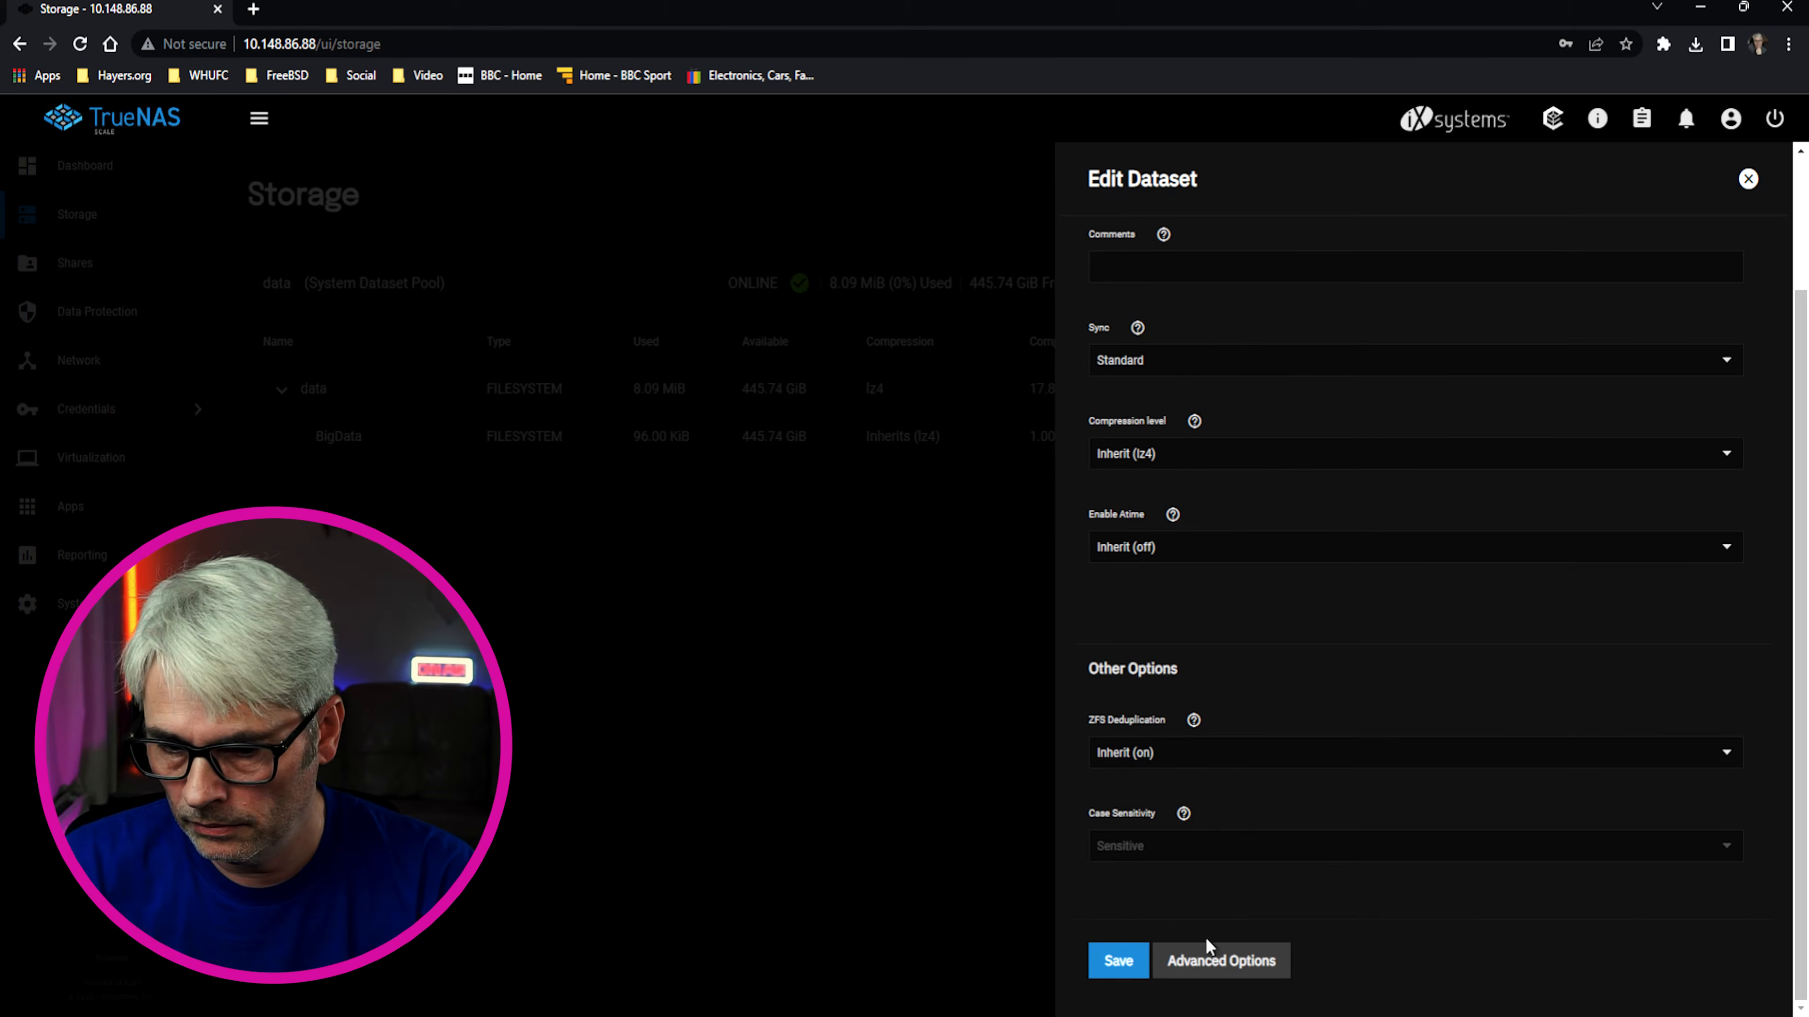
pyautogui.click(1214, 961)
pyautogui.scroll(-5, 1204, 855)
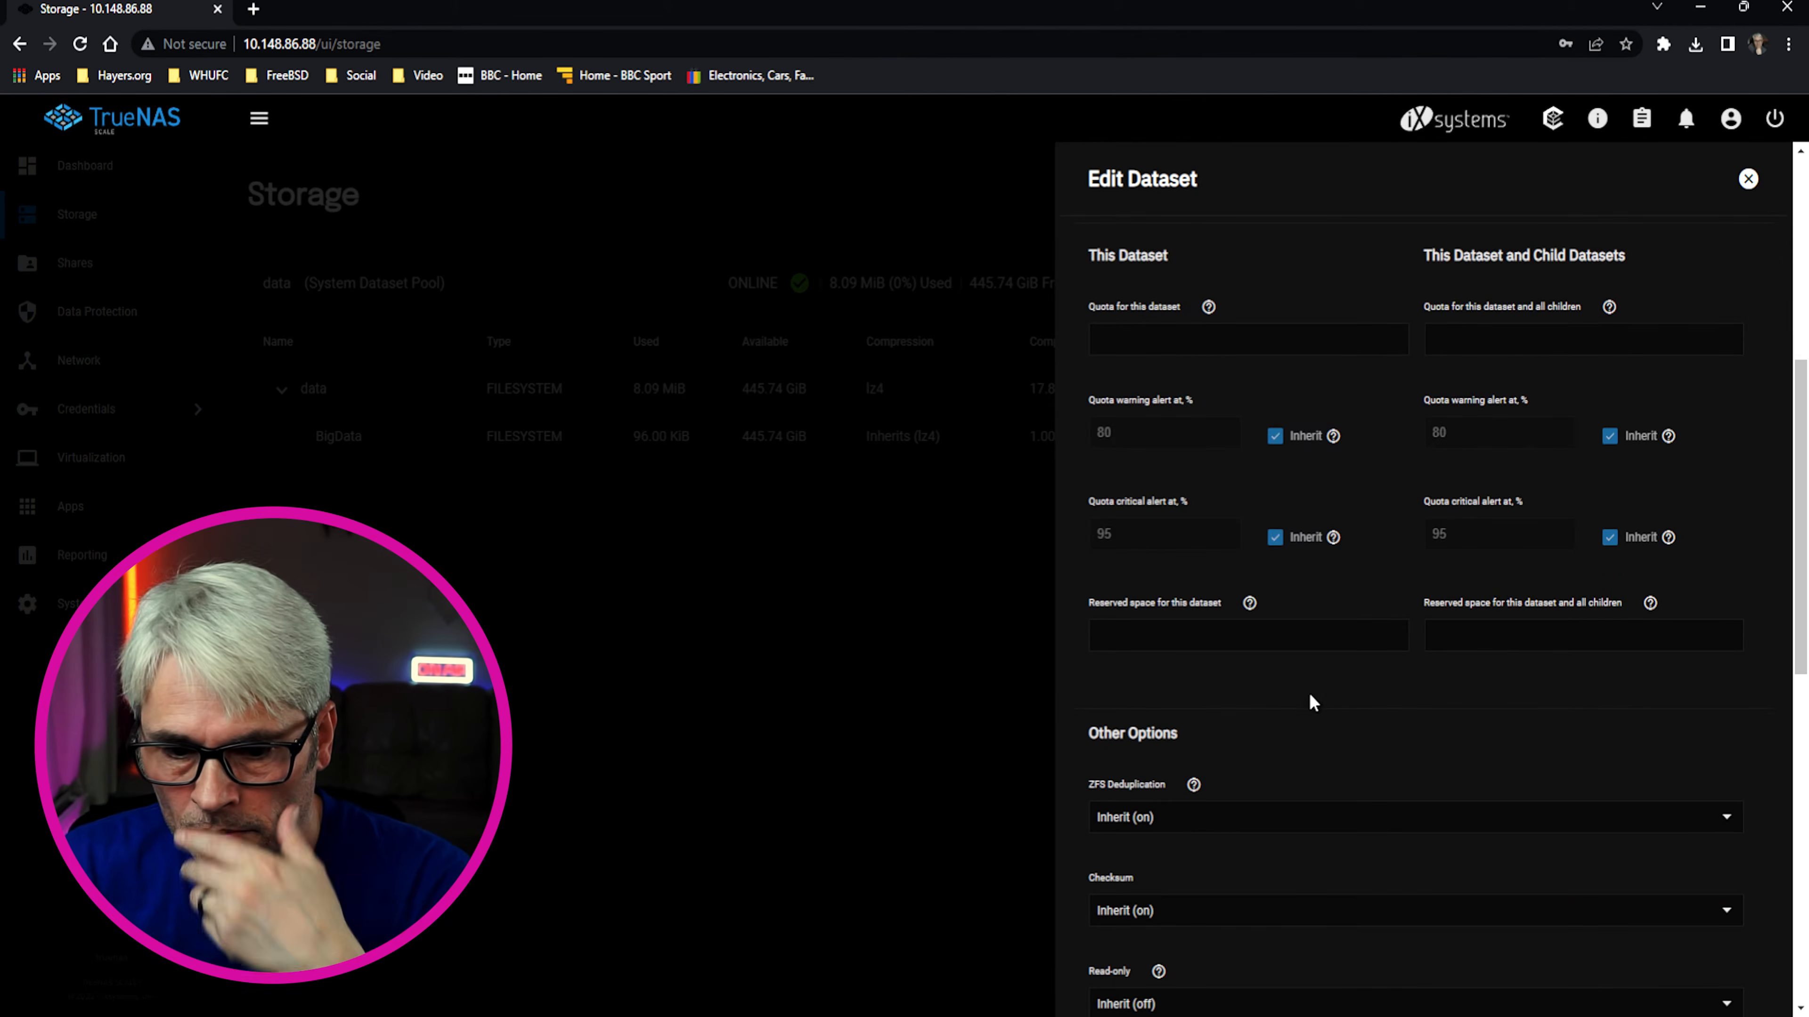
pyautogui.scroll(-1, 1288, 734)
pyautogui.scroll(-1, 1272, 727)
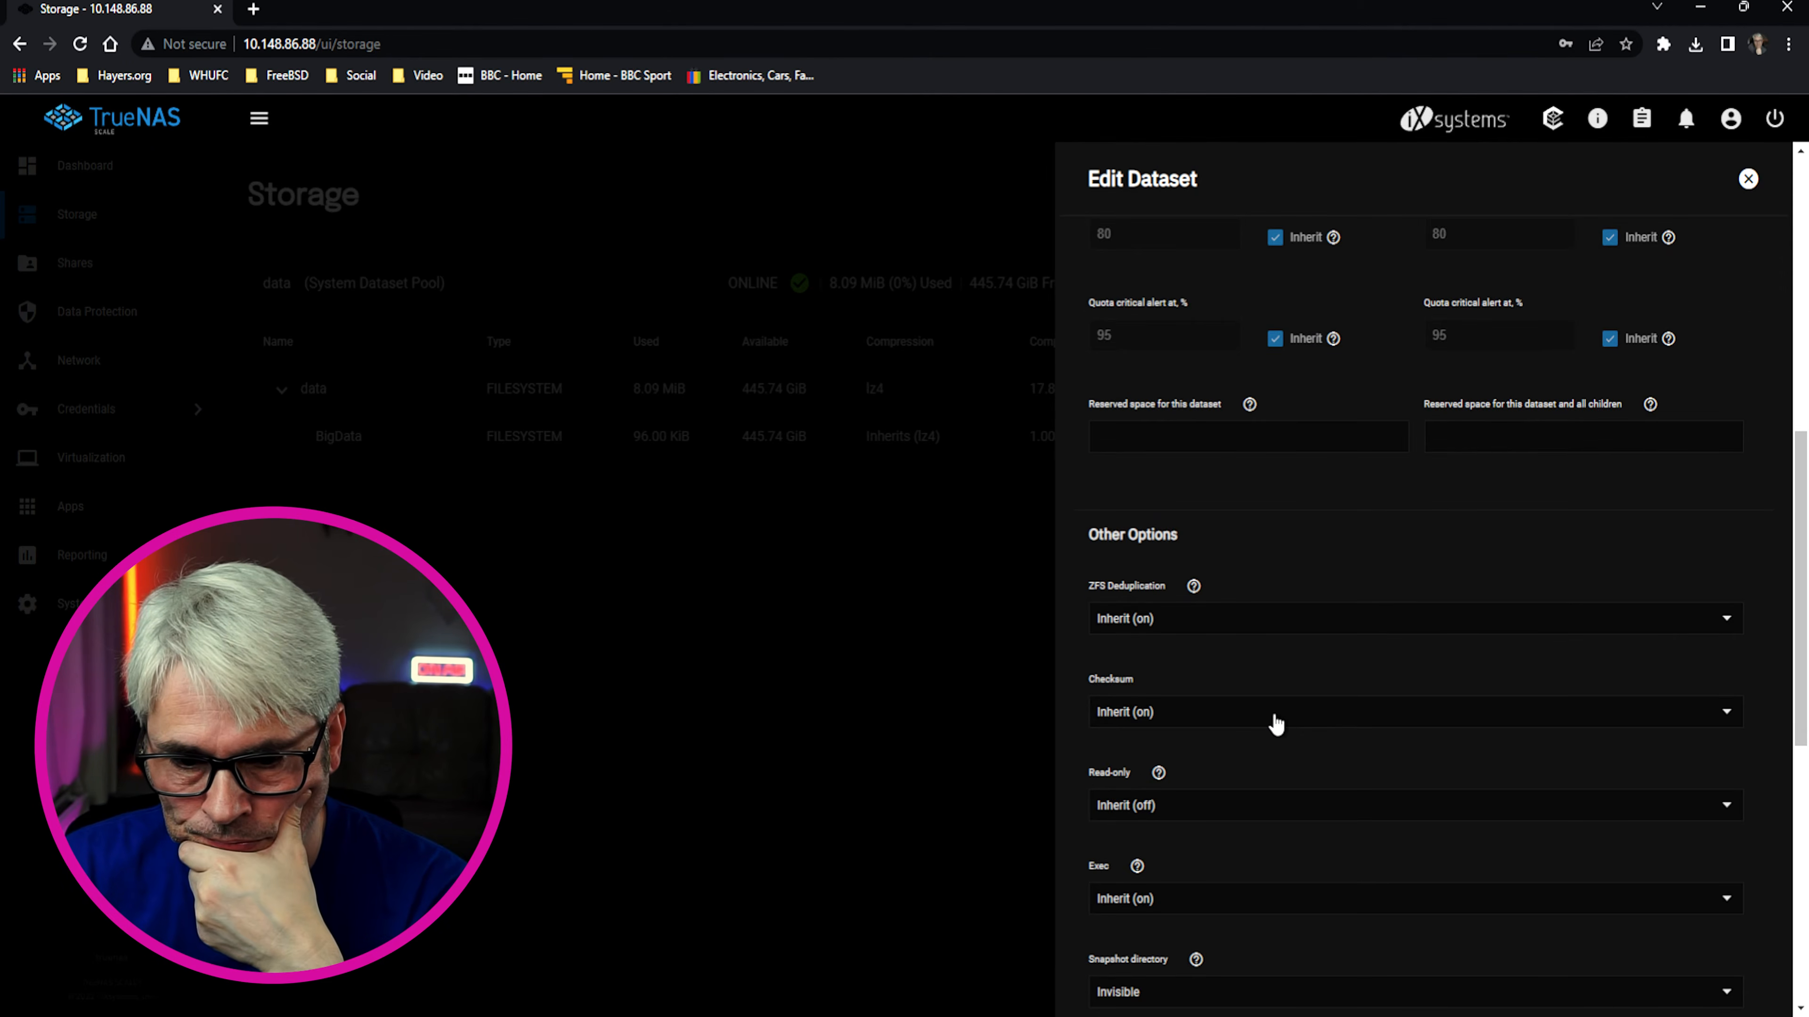
pyautogui.scroll(-6, 1264, 751)
pyautogui.scroll(-1, 1250, 752)
# Review the ACL Type choices, close the editor without changes, and go to Shares
pyautogui.click(1174, 570)
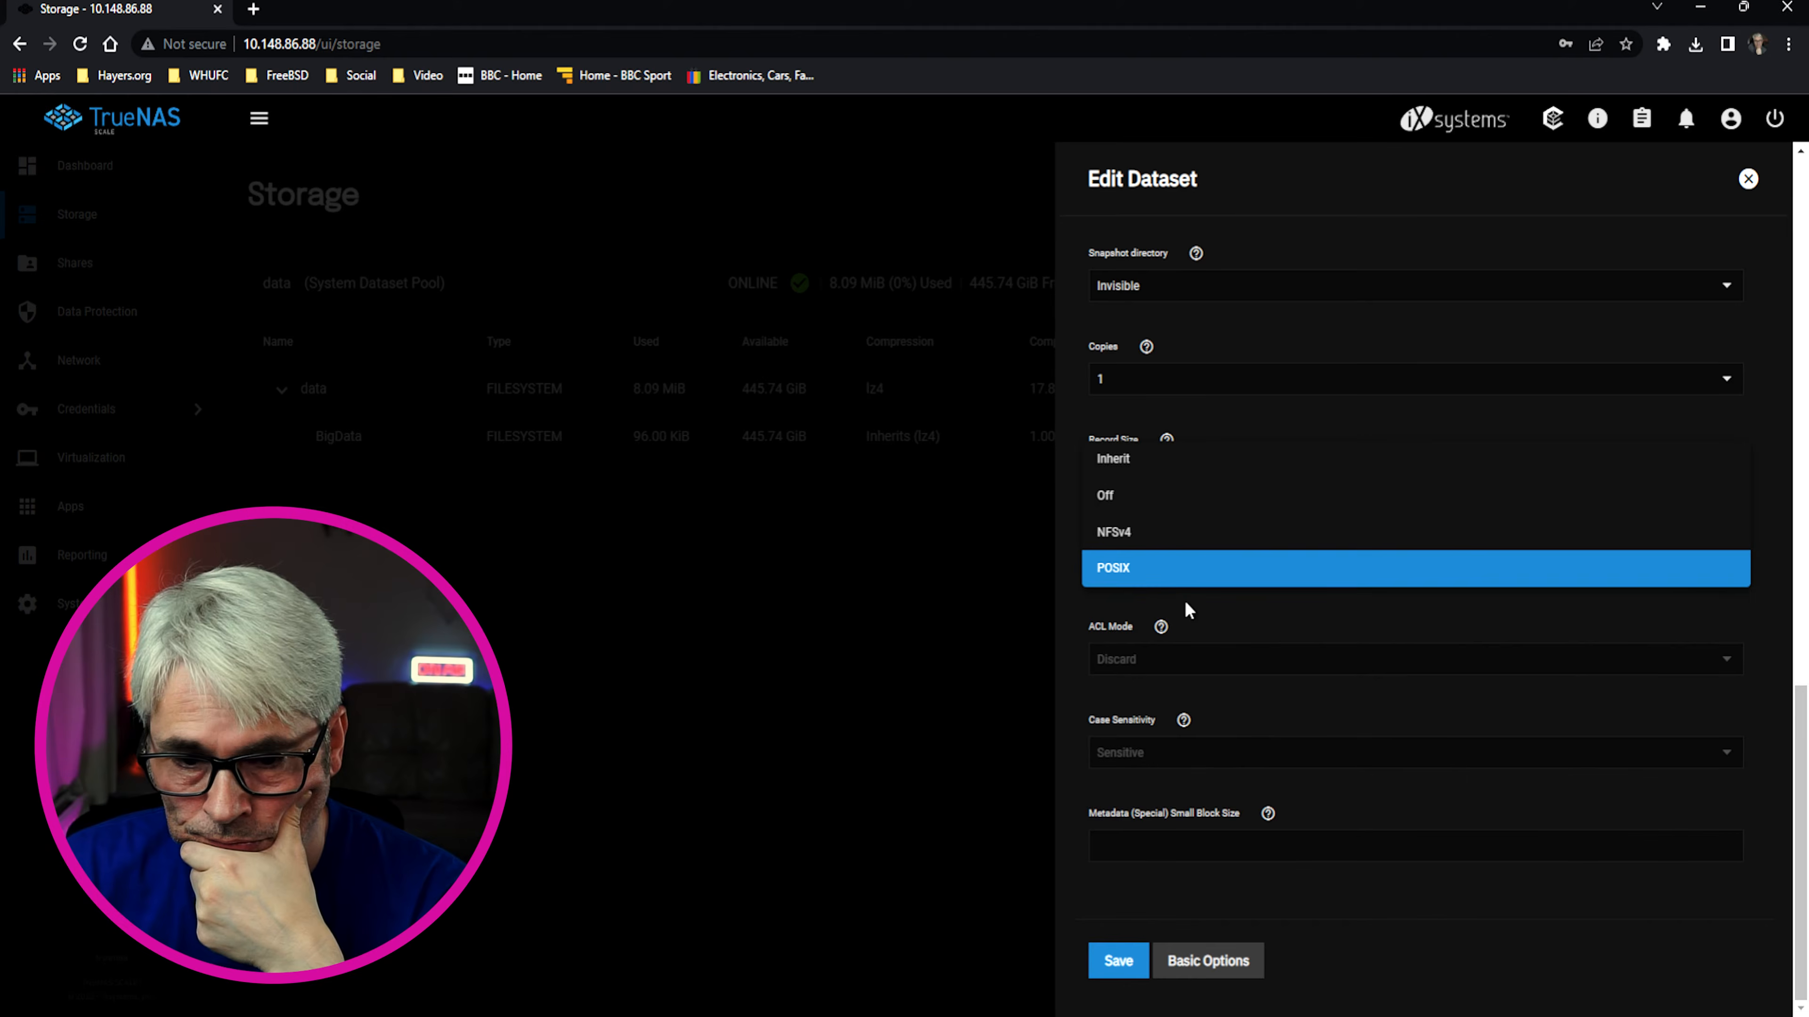
pyautogui.click(1186, 604)
pyautogui.scroll(10, 1196, 613)
pyautogui.scroll(2, 1202, 625)
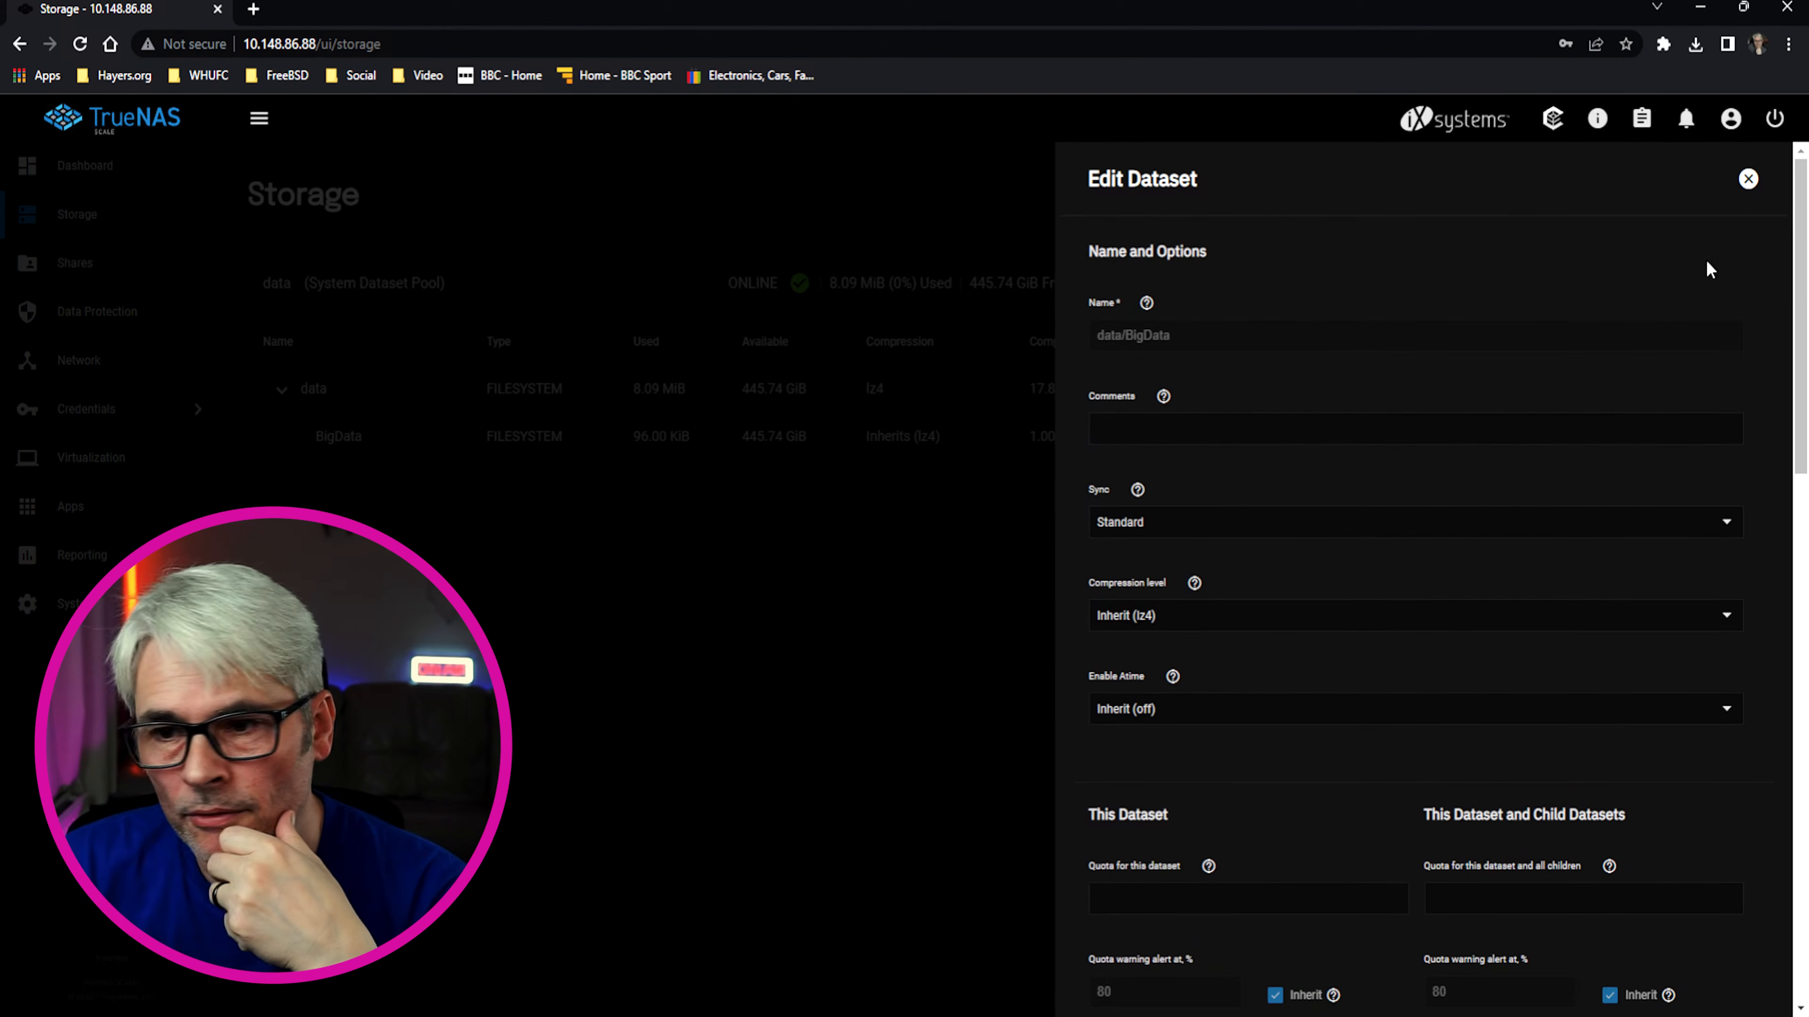
pyautogui.click(1746, 175)
pyautogui.click(80, 265)
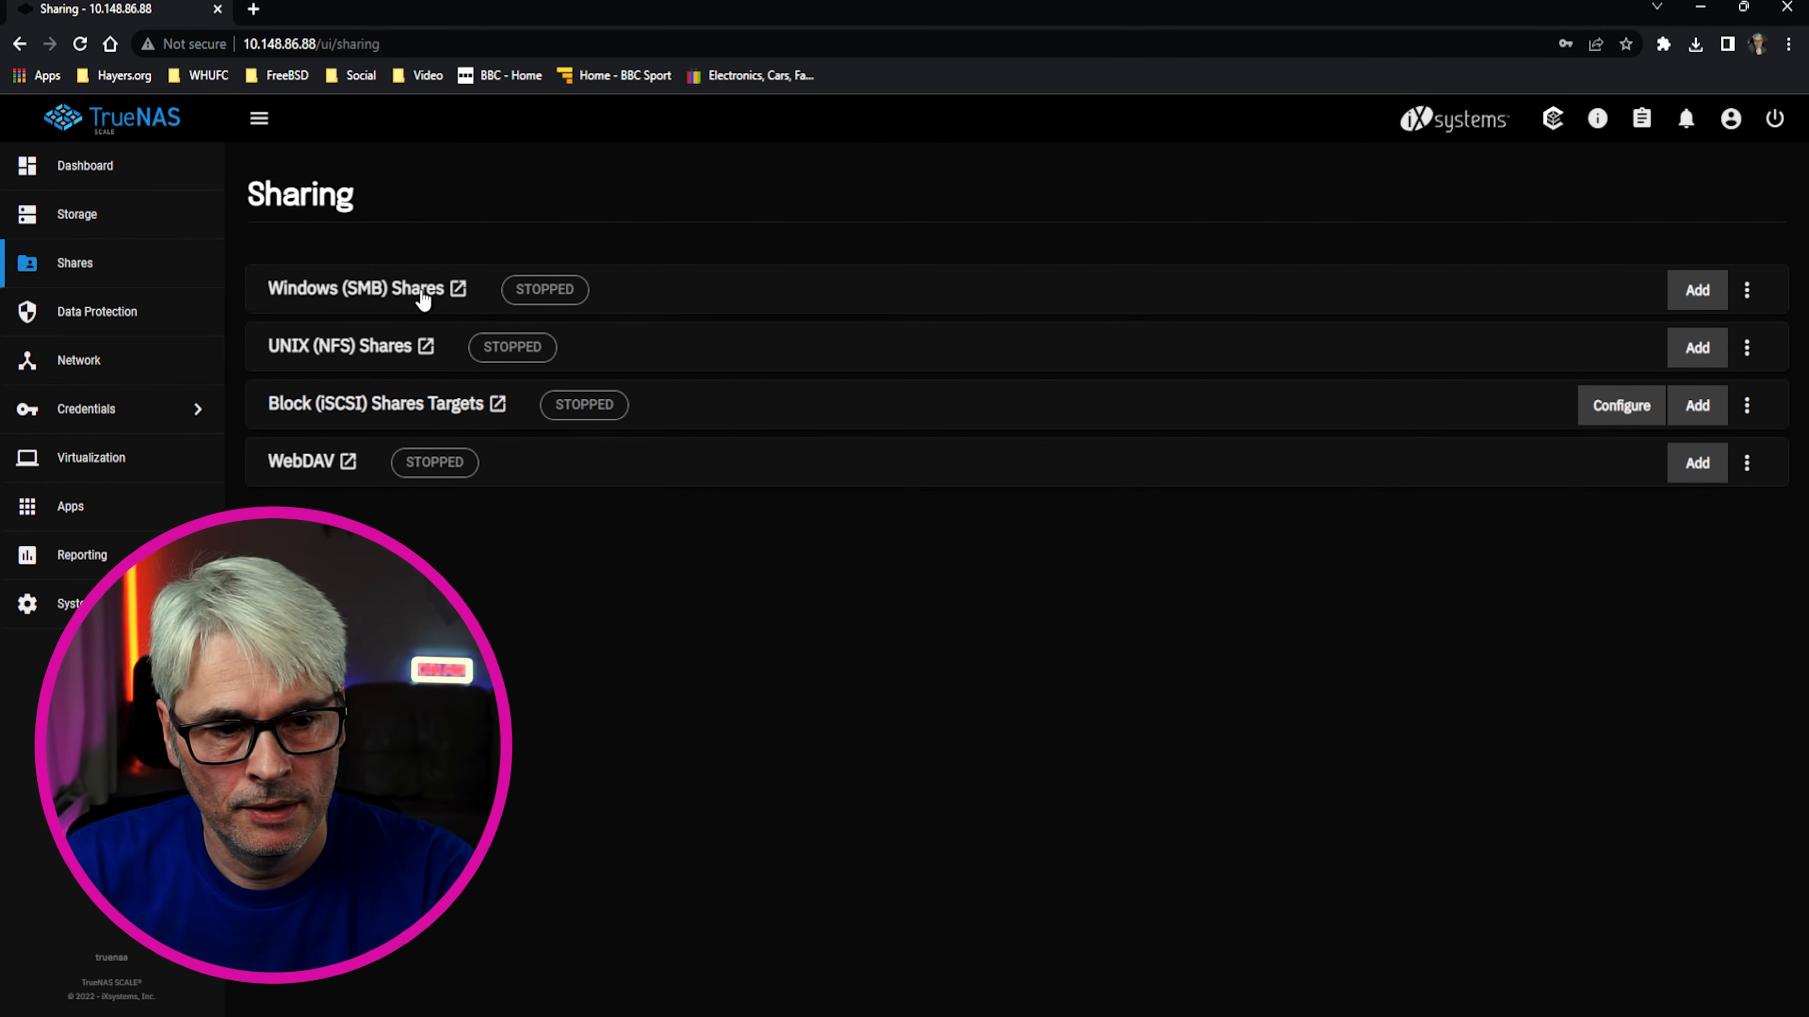
# Start a new SMB share with path /mnt/data/BigData and the auto-filled name BigData
pyautogui.click(1695, 292)
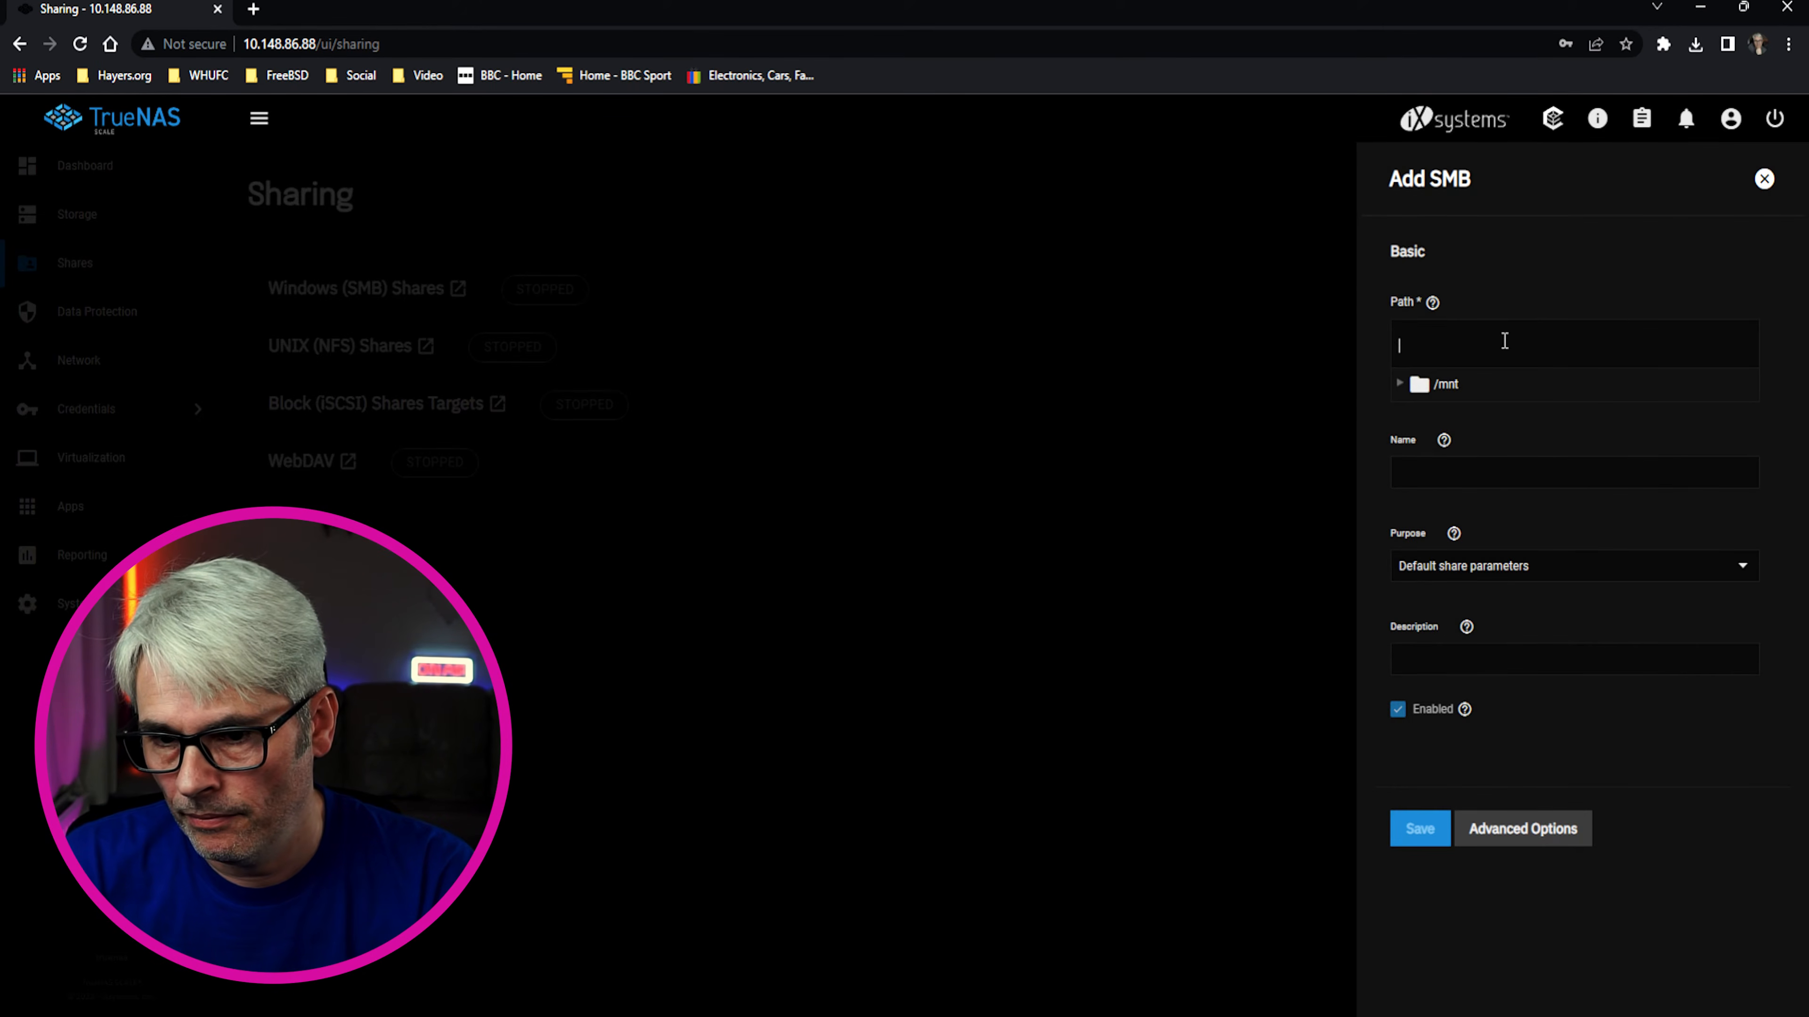
pyautogui.click(1398, 384)
pyautogui.click(1415, 419)
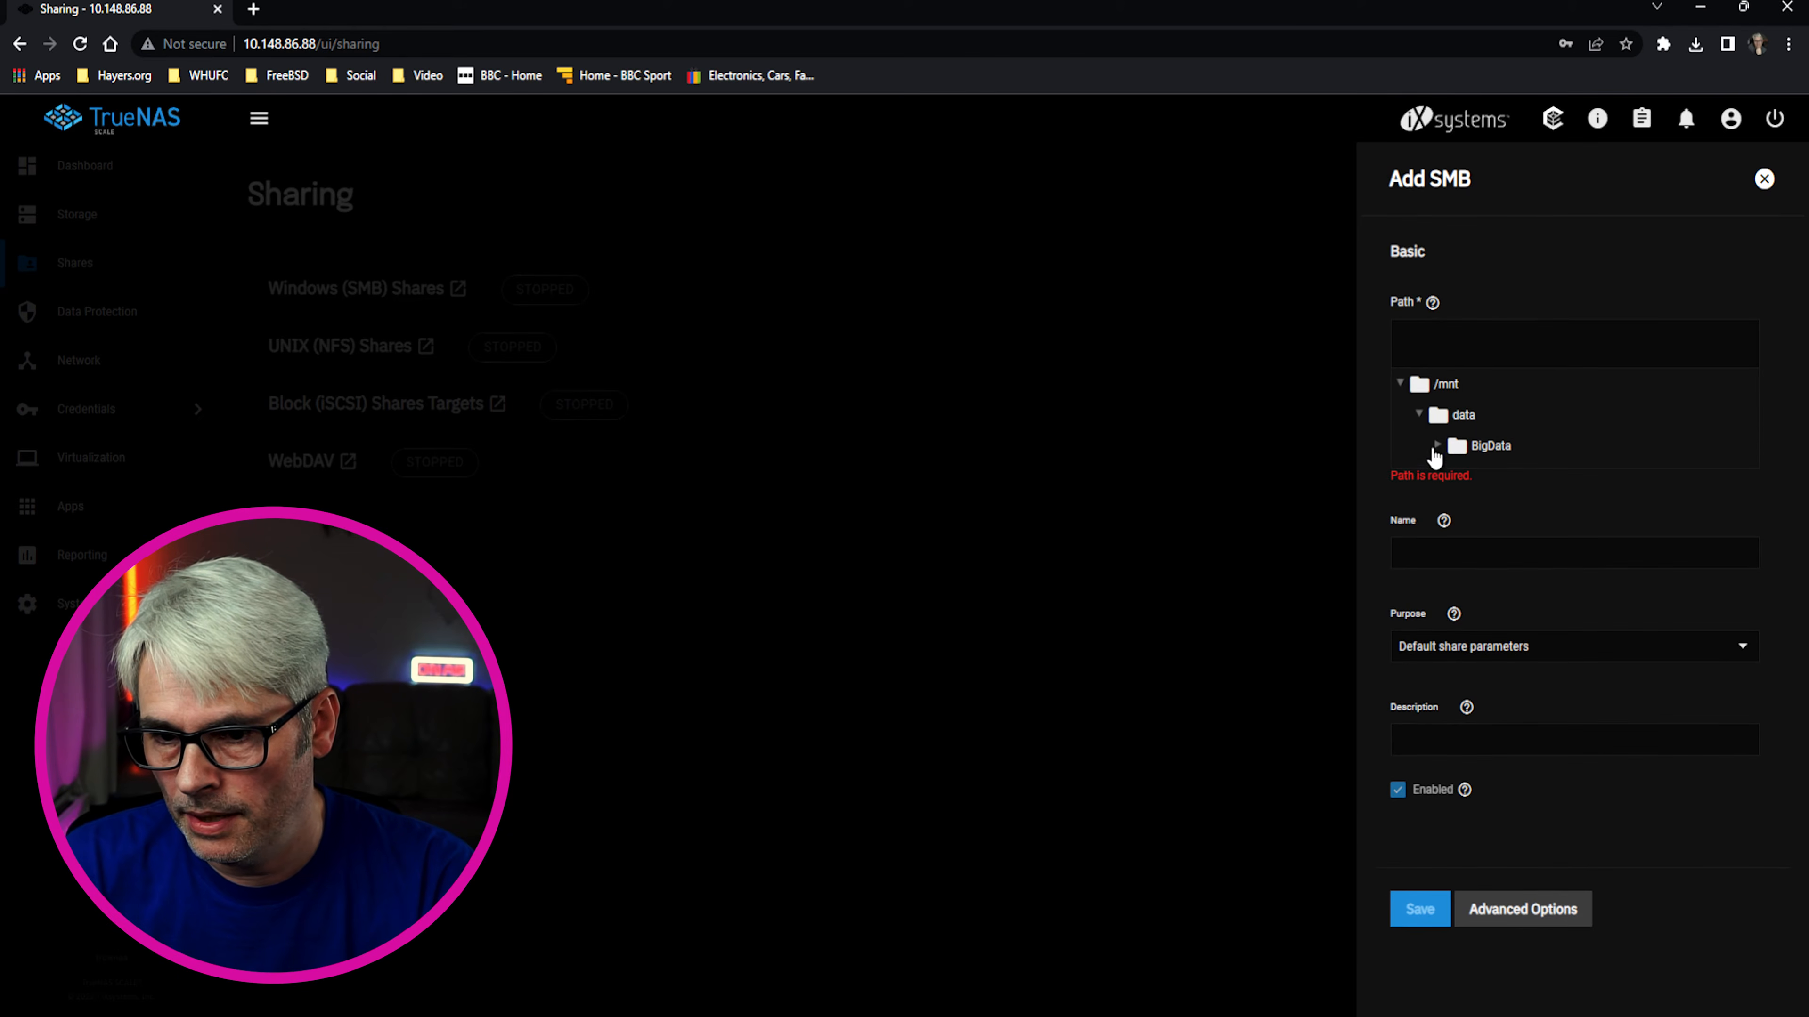
pyautogui.click(1490, 448)
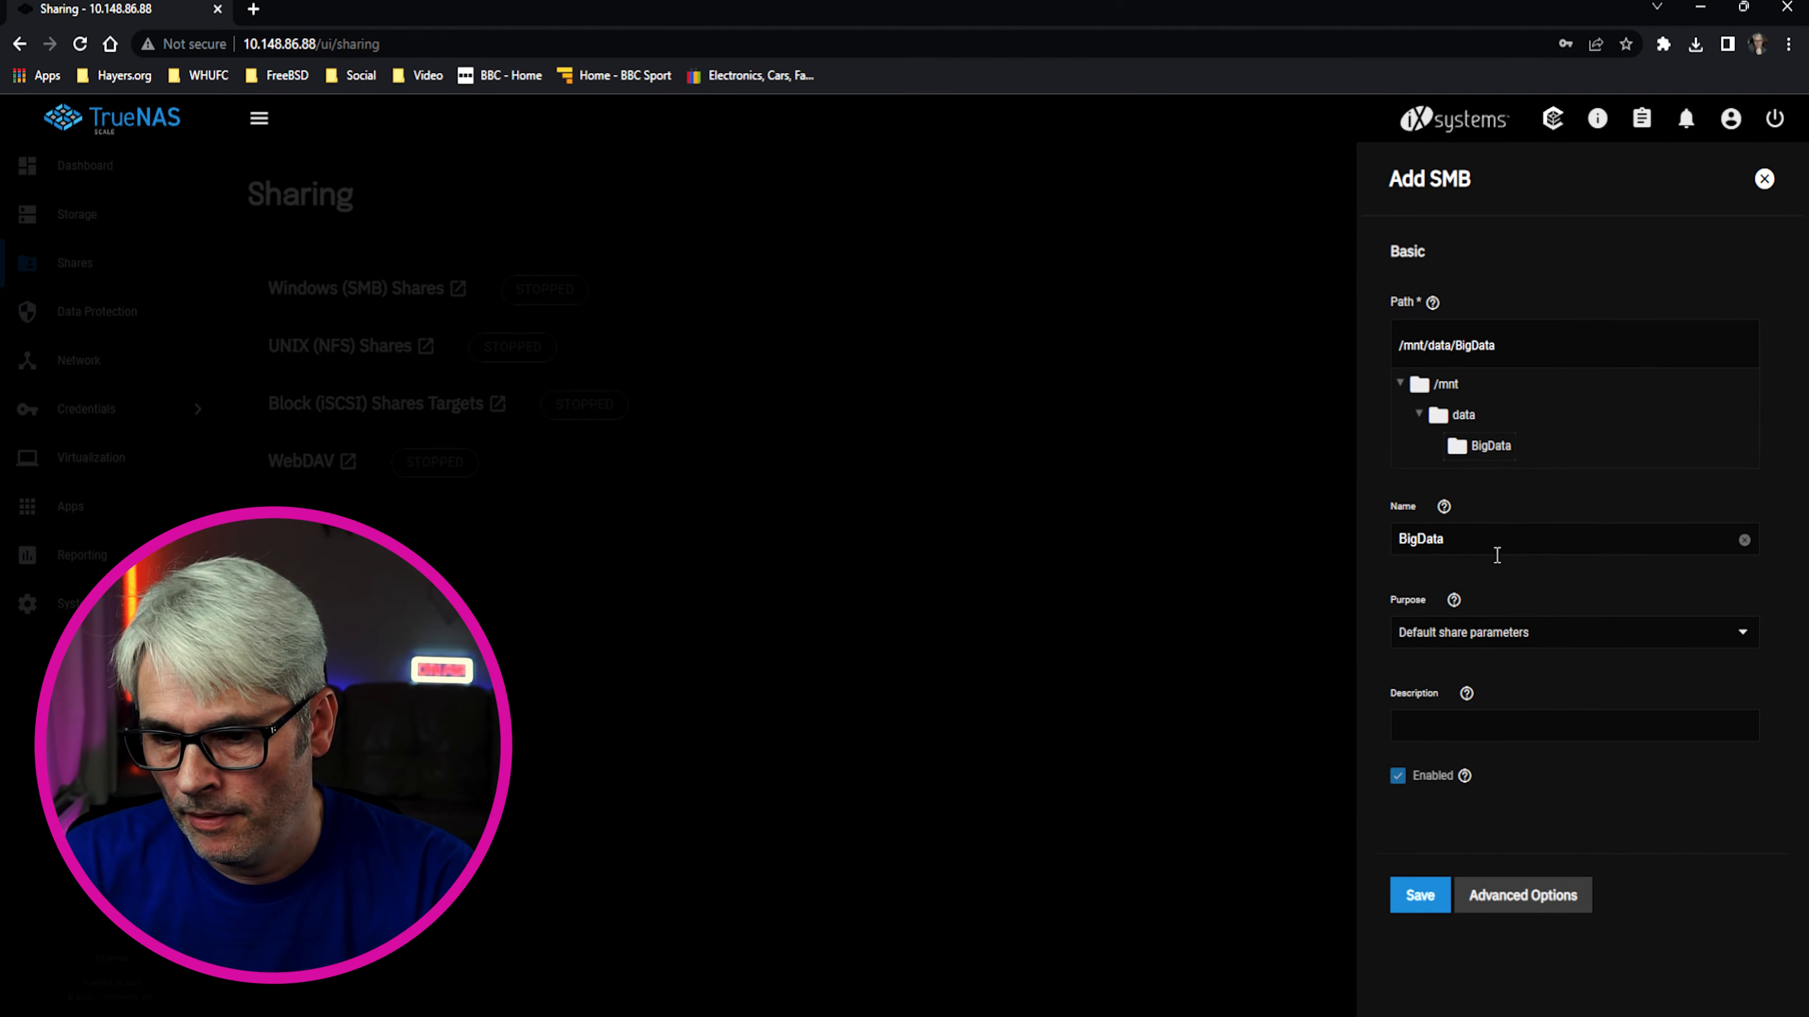
pyautogui.click(1505, 540)
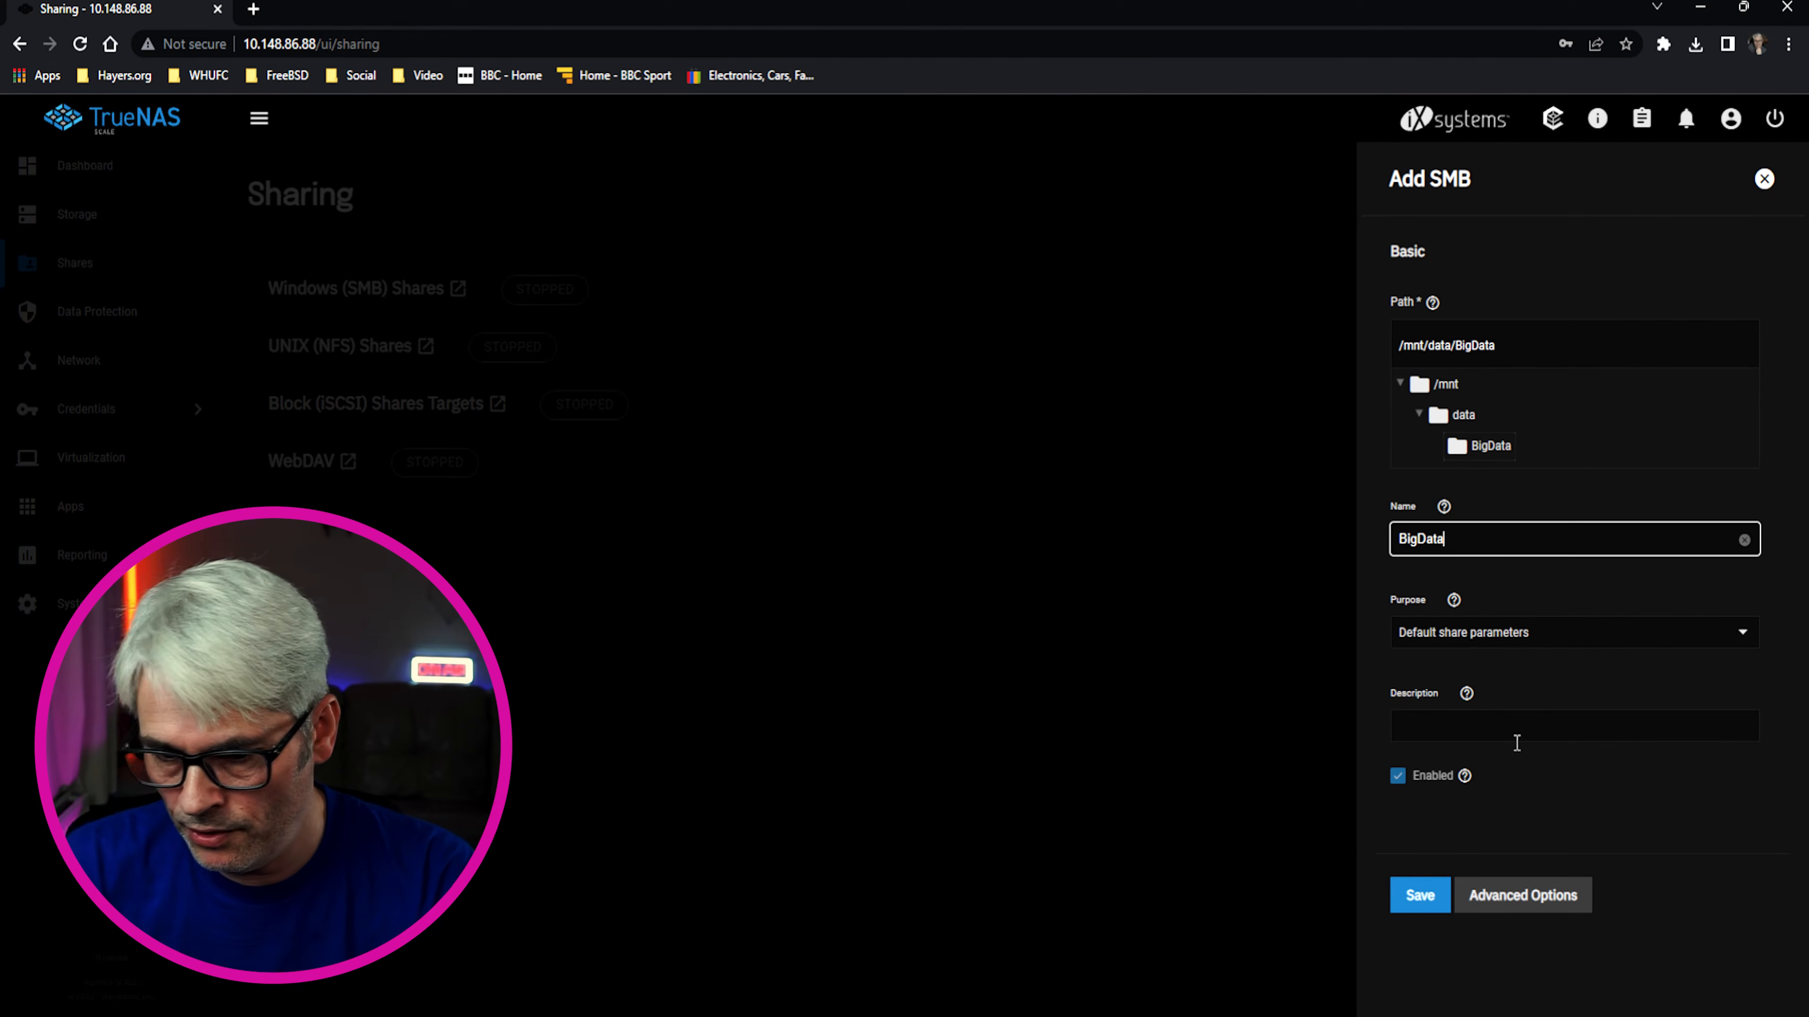
# Give the share the description 'Share for BigData', review its advanced options, and save it
pyautogui.click(1527, 733)
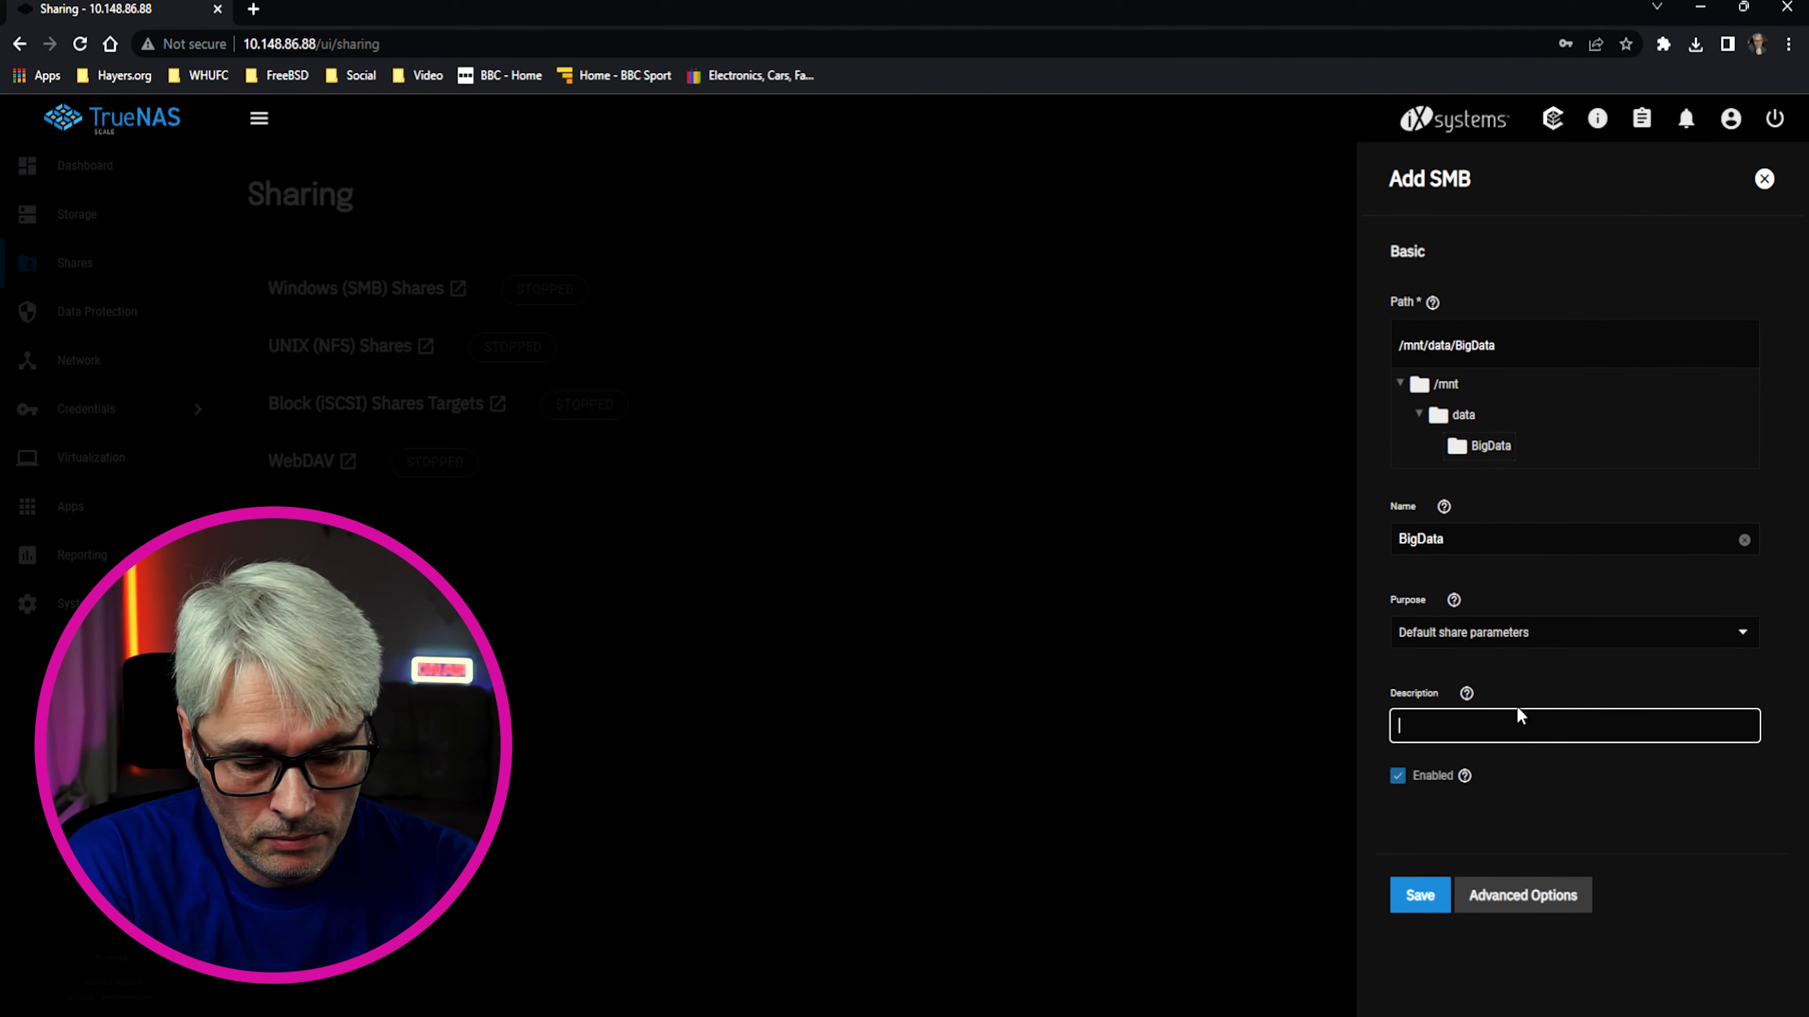
pyautogui.write('Share for BigData')
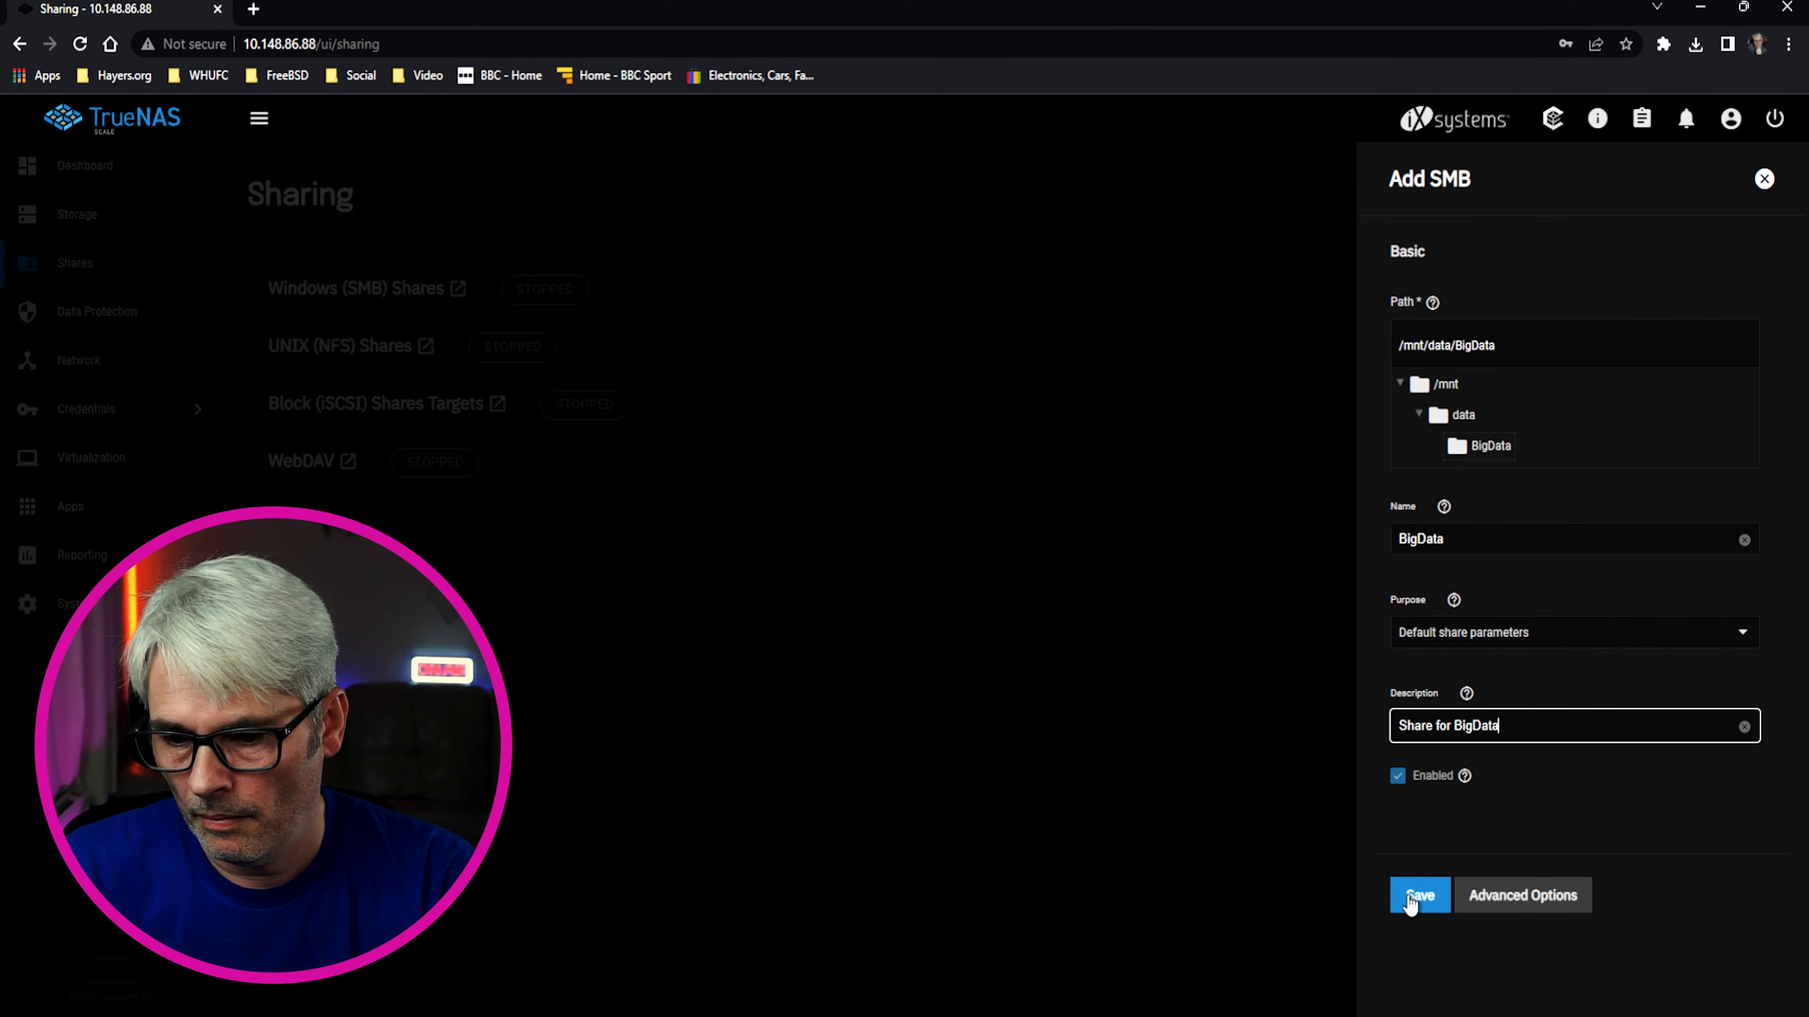
pyautogui.click(1538, 900)
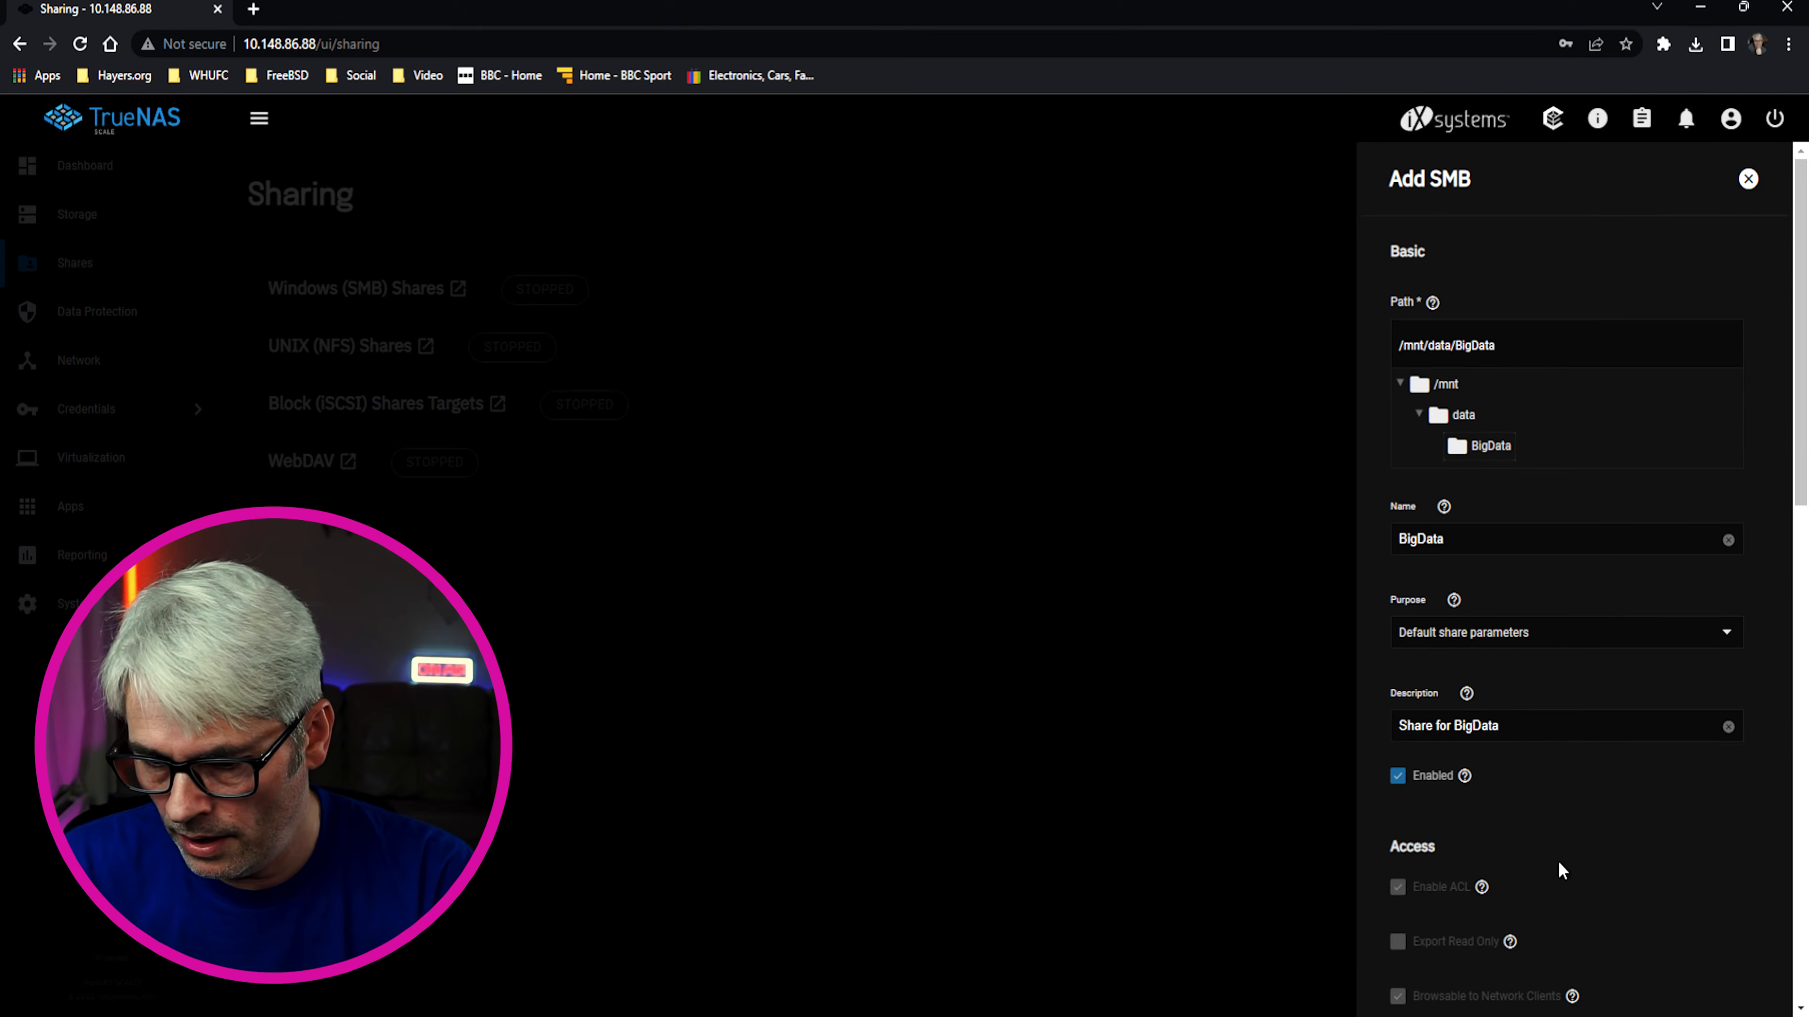
pyautogui.scroll(-4, 1662, 827)
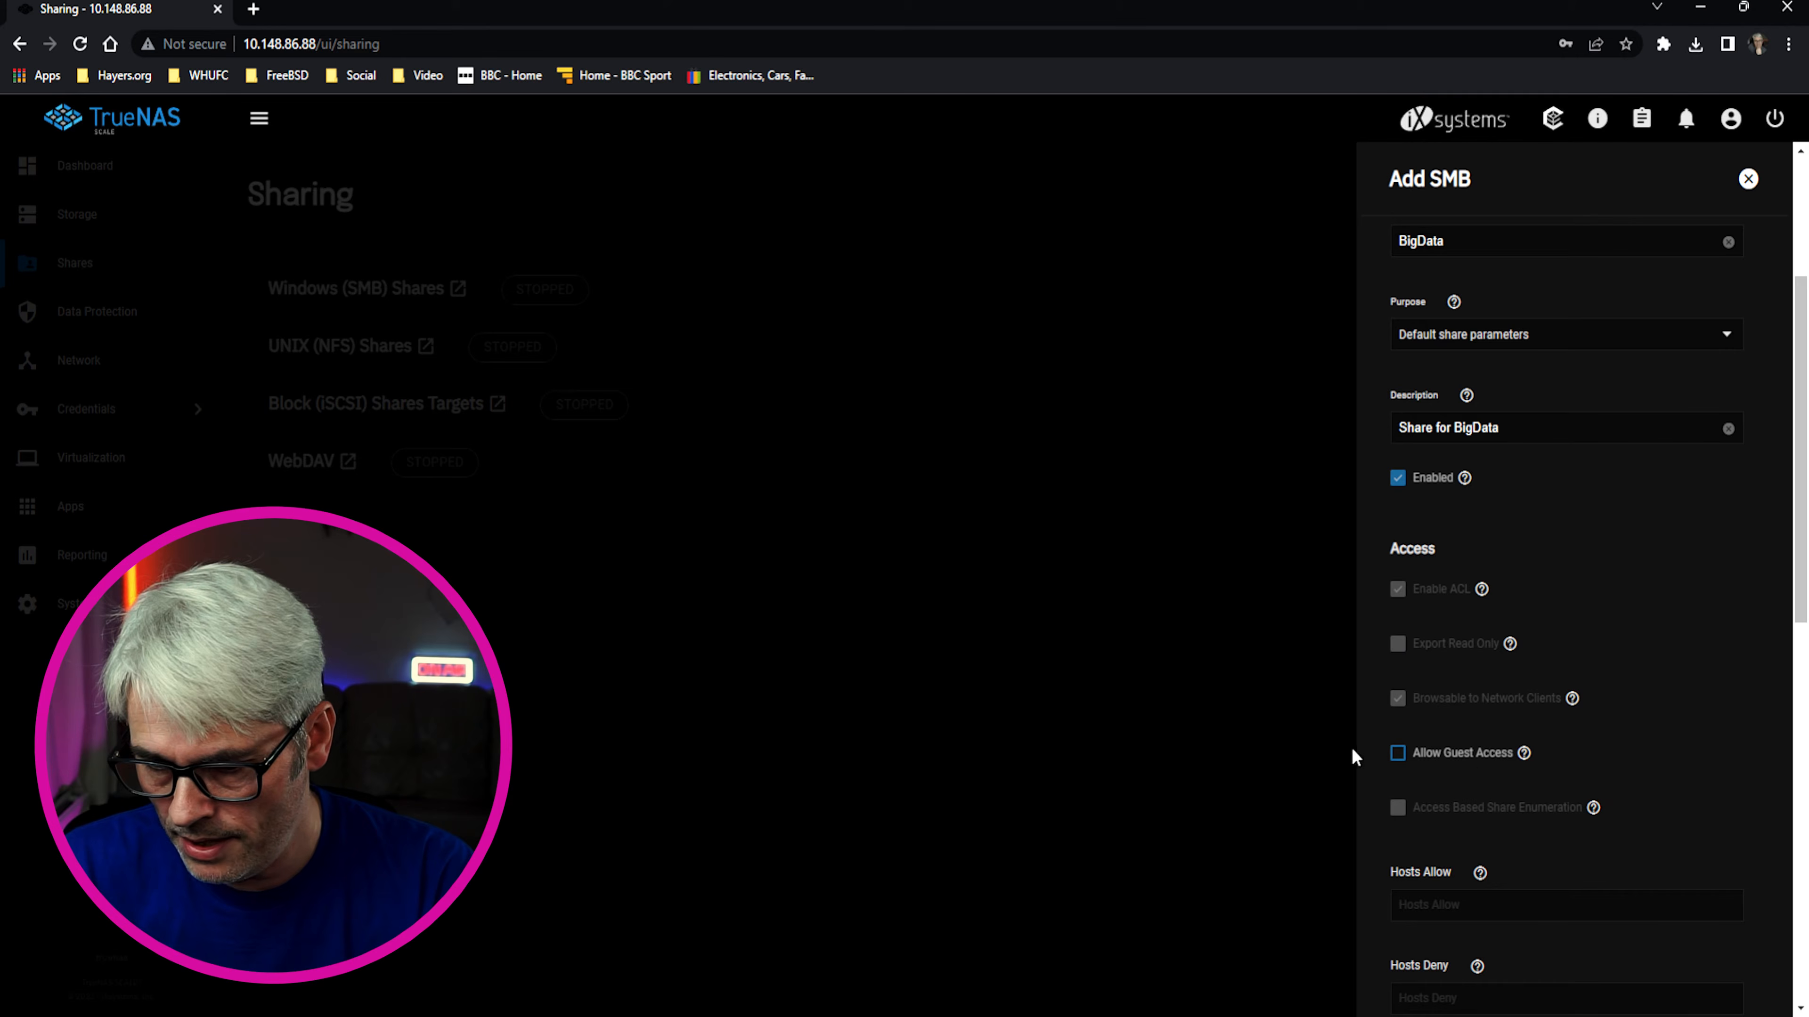
pyautogui.scroll(-5, 1576, 866)
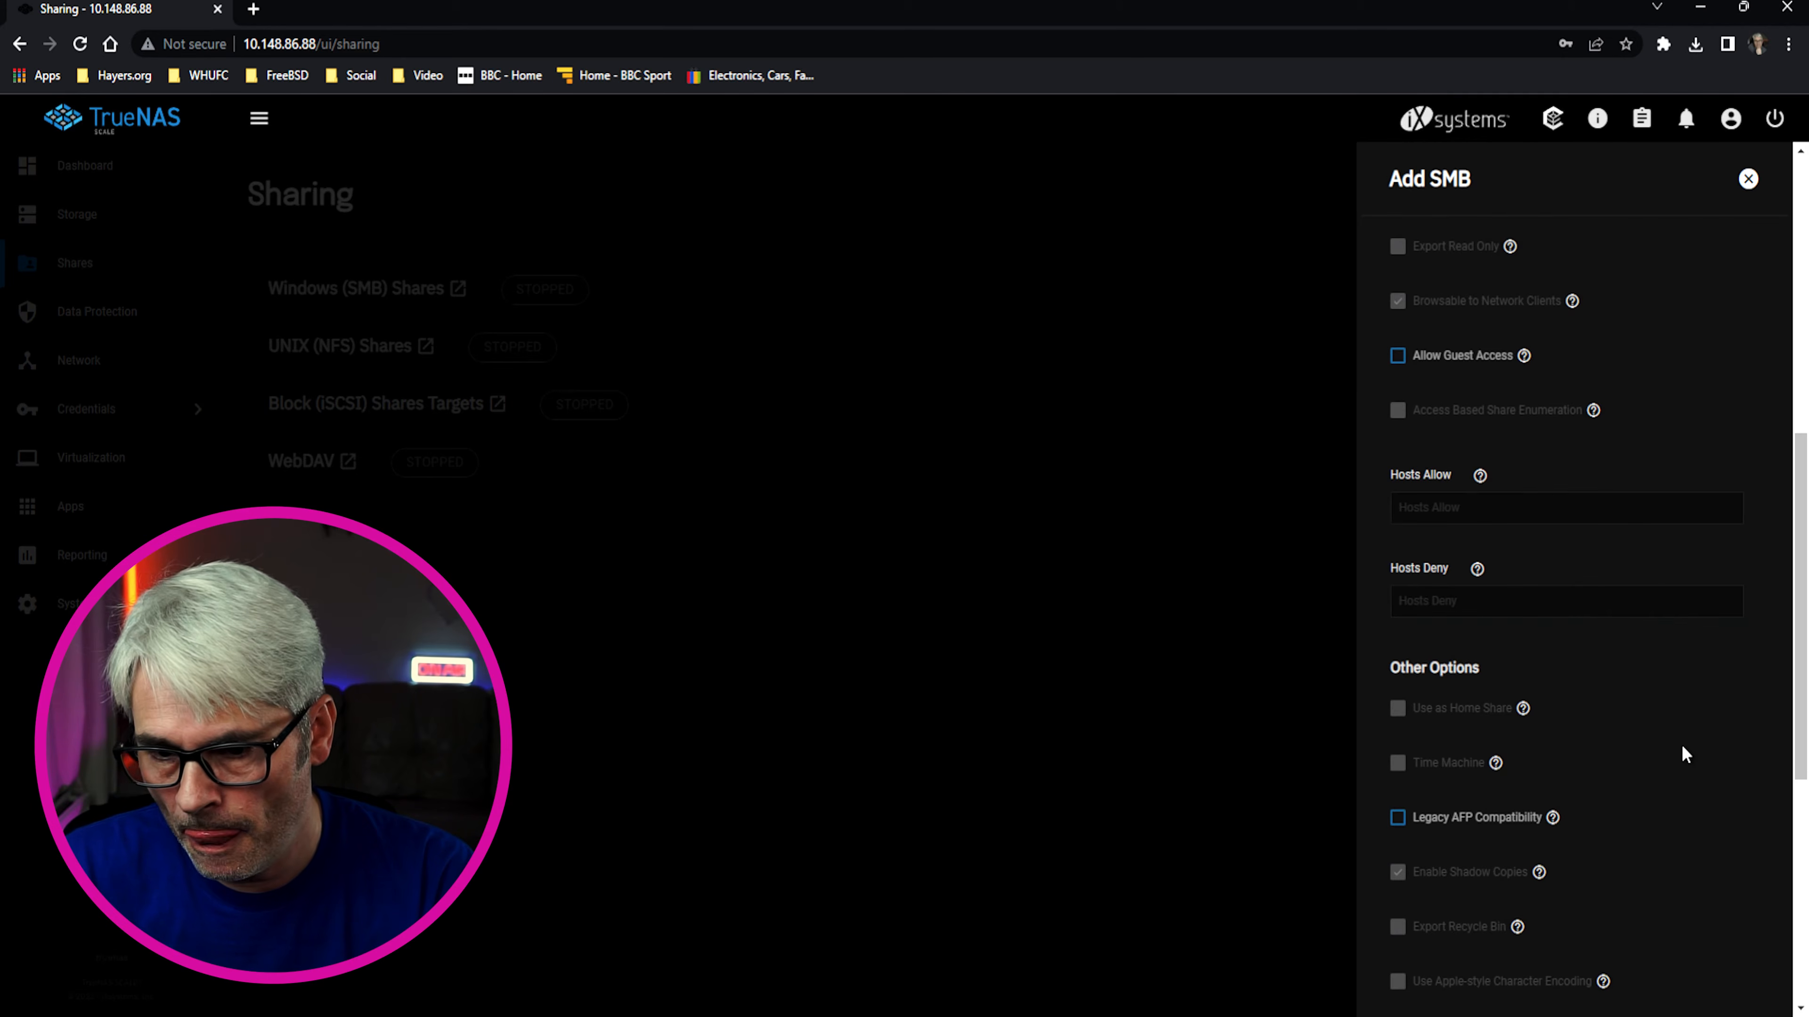
pyautogui.scroll(-5, 1685, 754)
pyautogui.click(1424, 973)
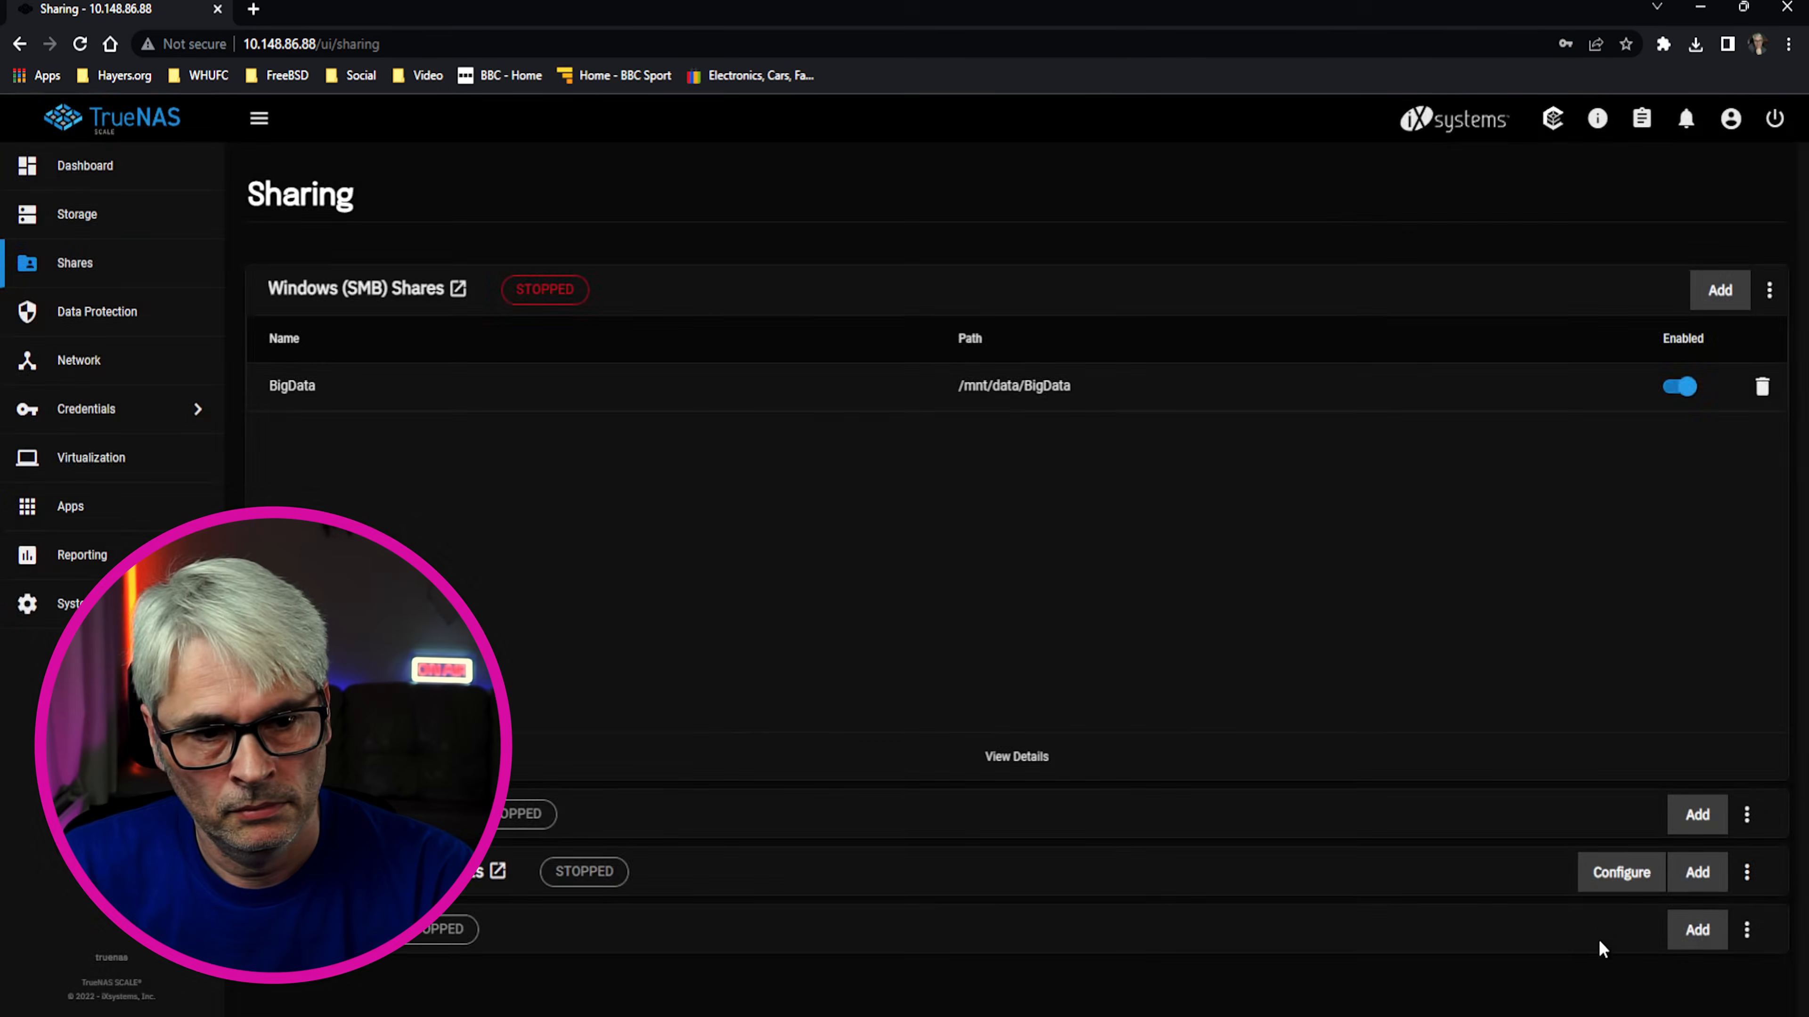
# Enable the SMB service, review the BigData share settings and Credentials, then switch to File Explorer
pyautogui.click(947, 613)
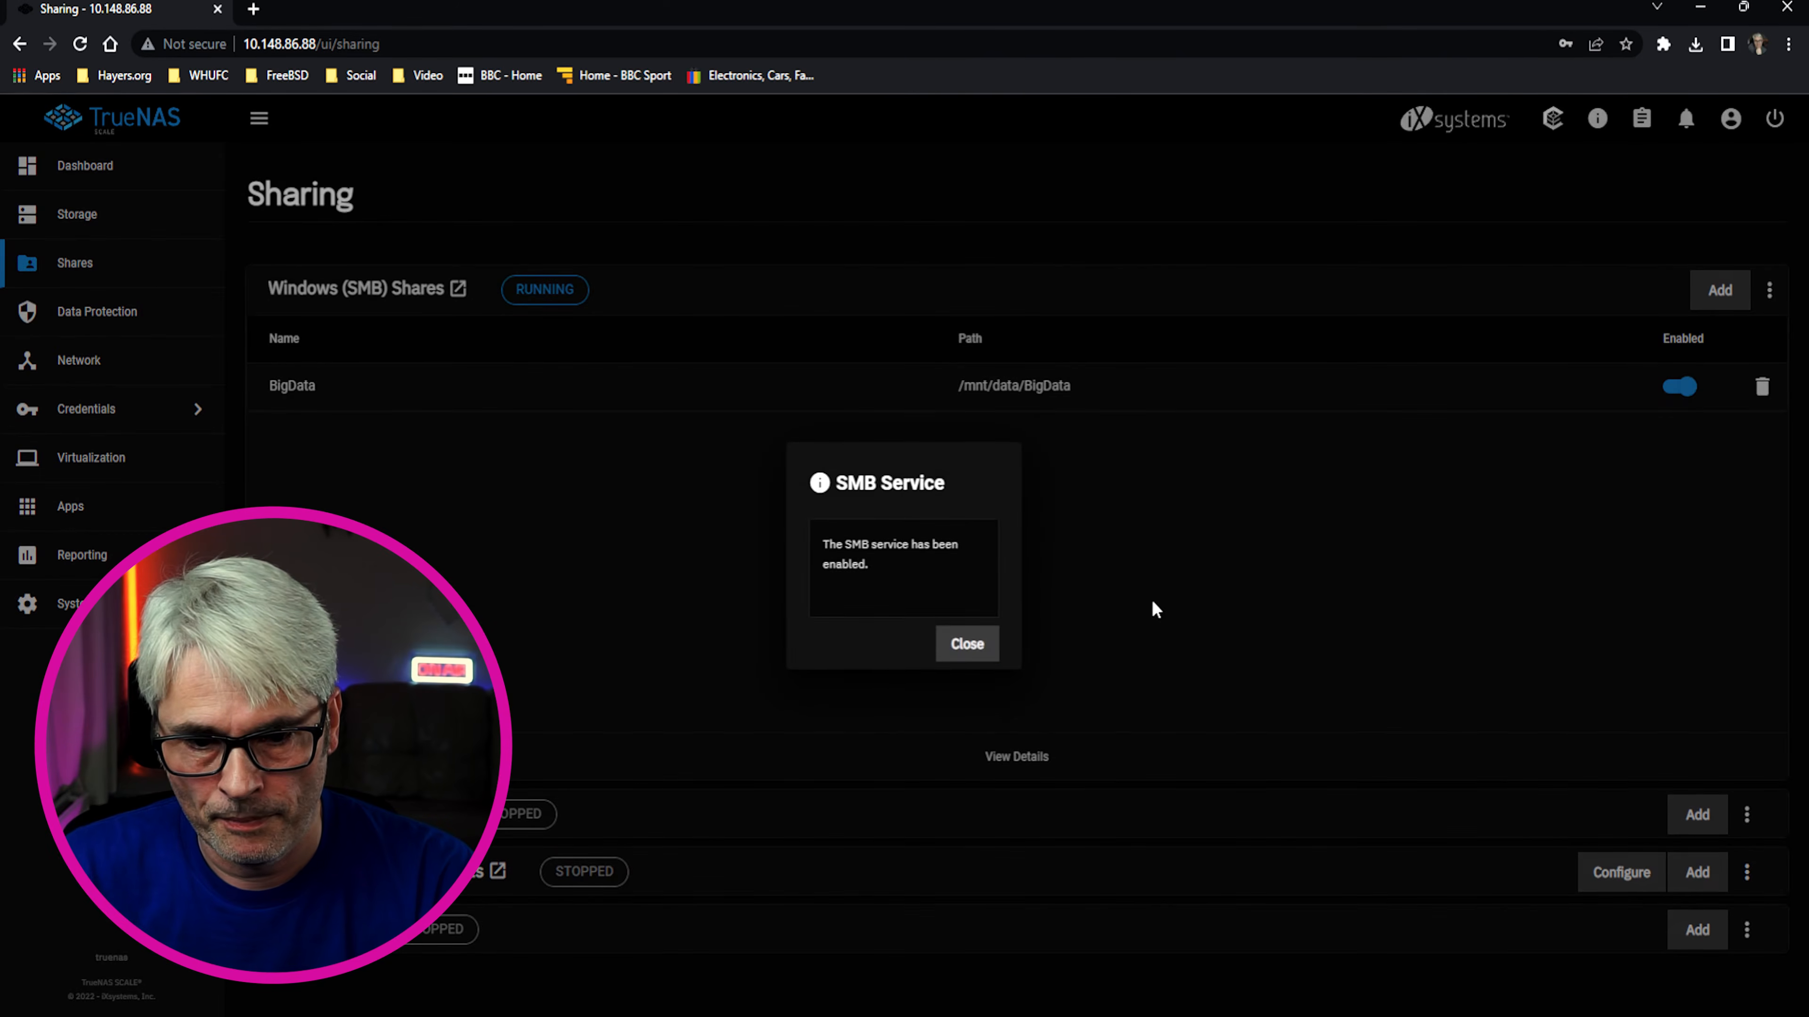
pyautogui.click(967, 643)
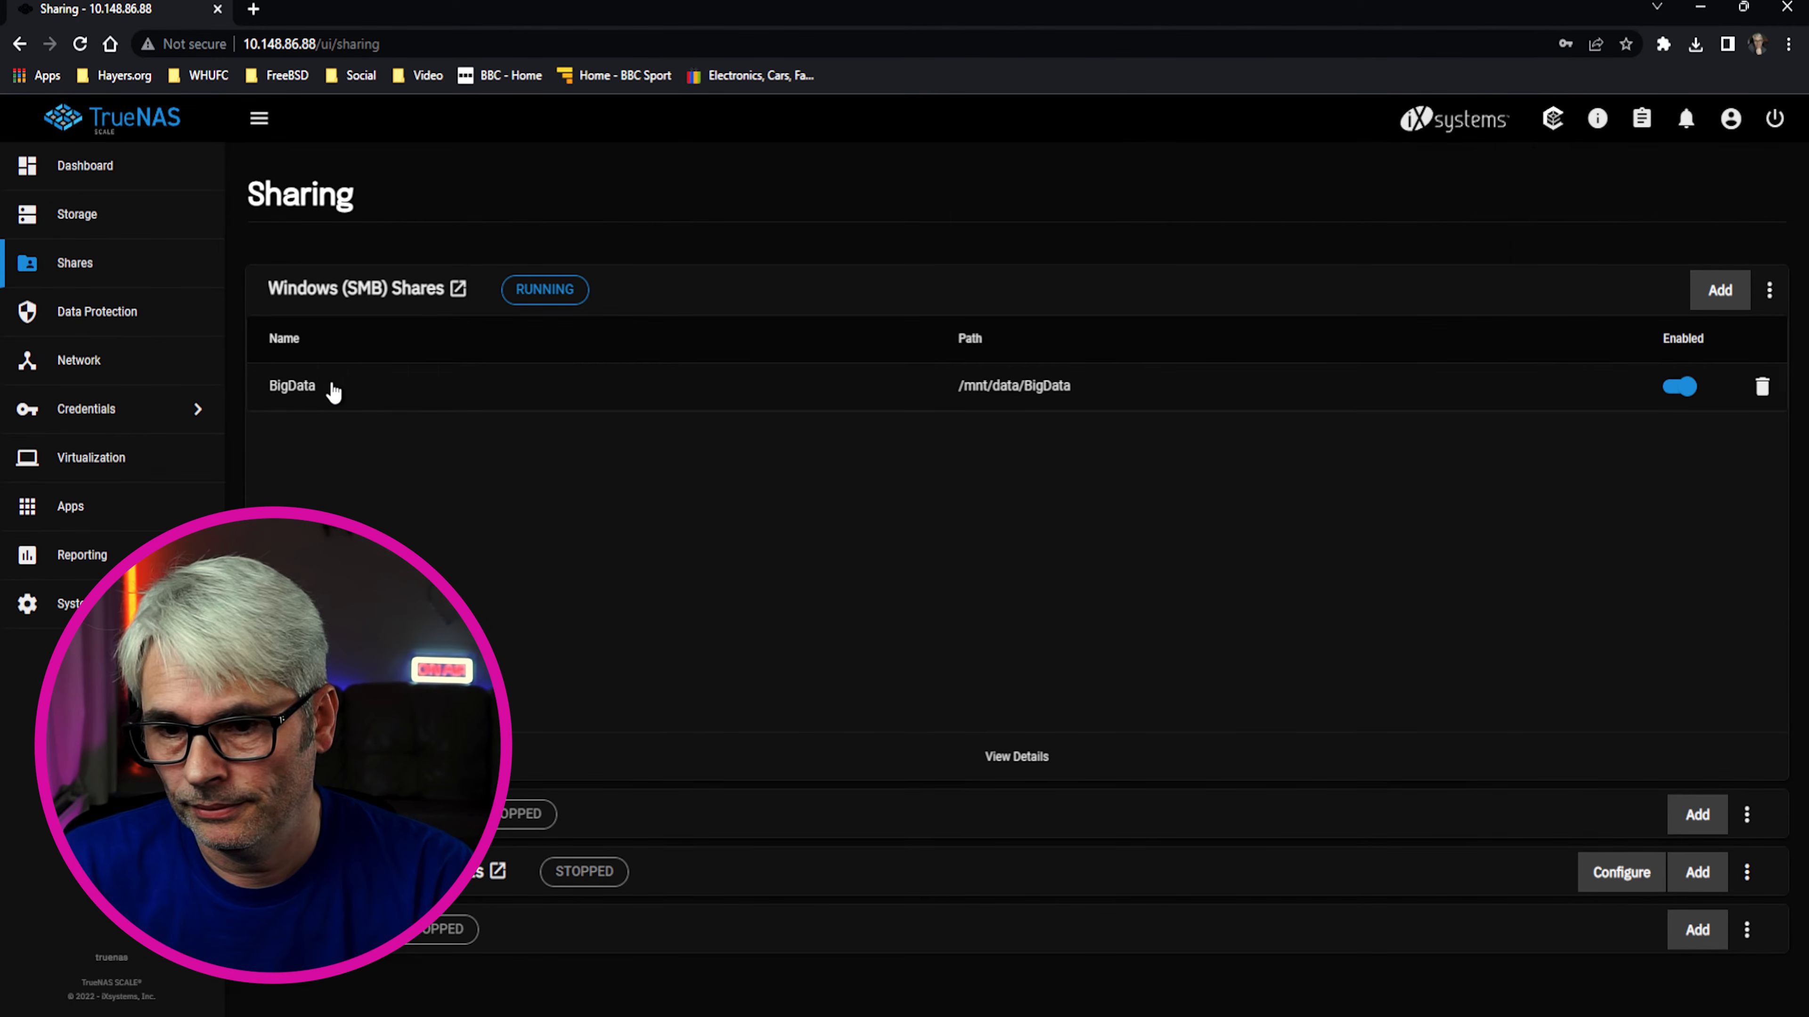
pyautogui.click(333, 391)
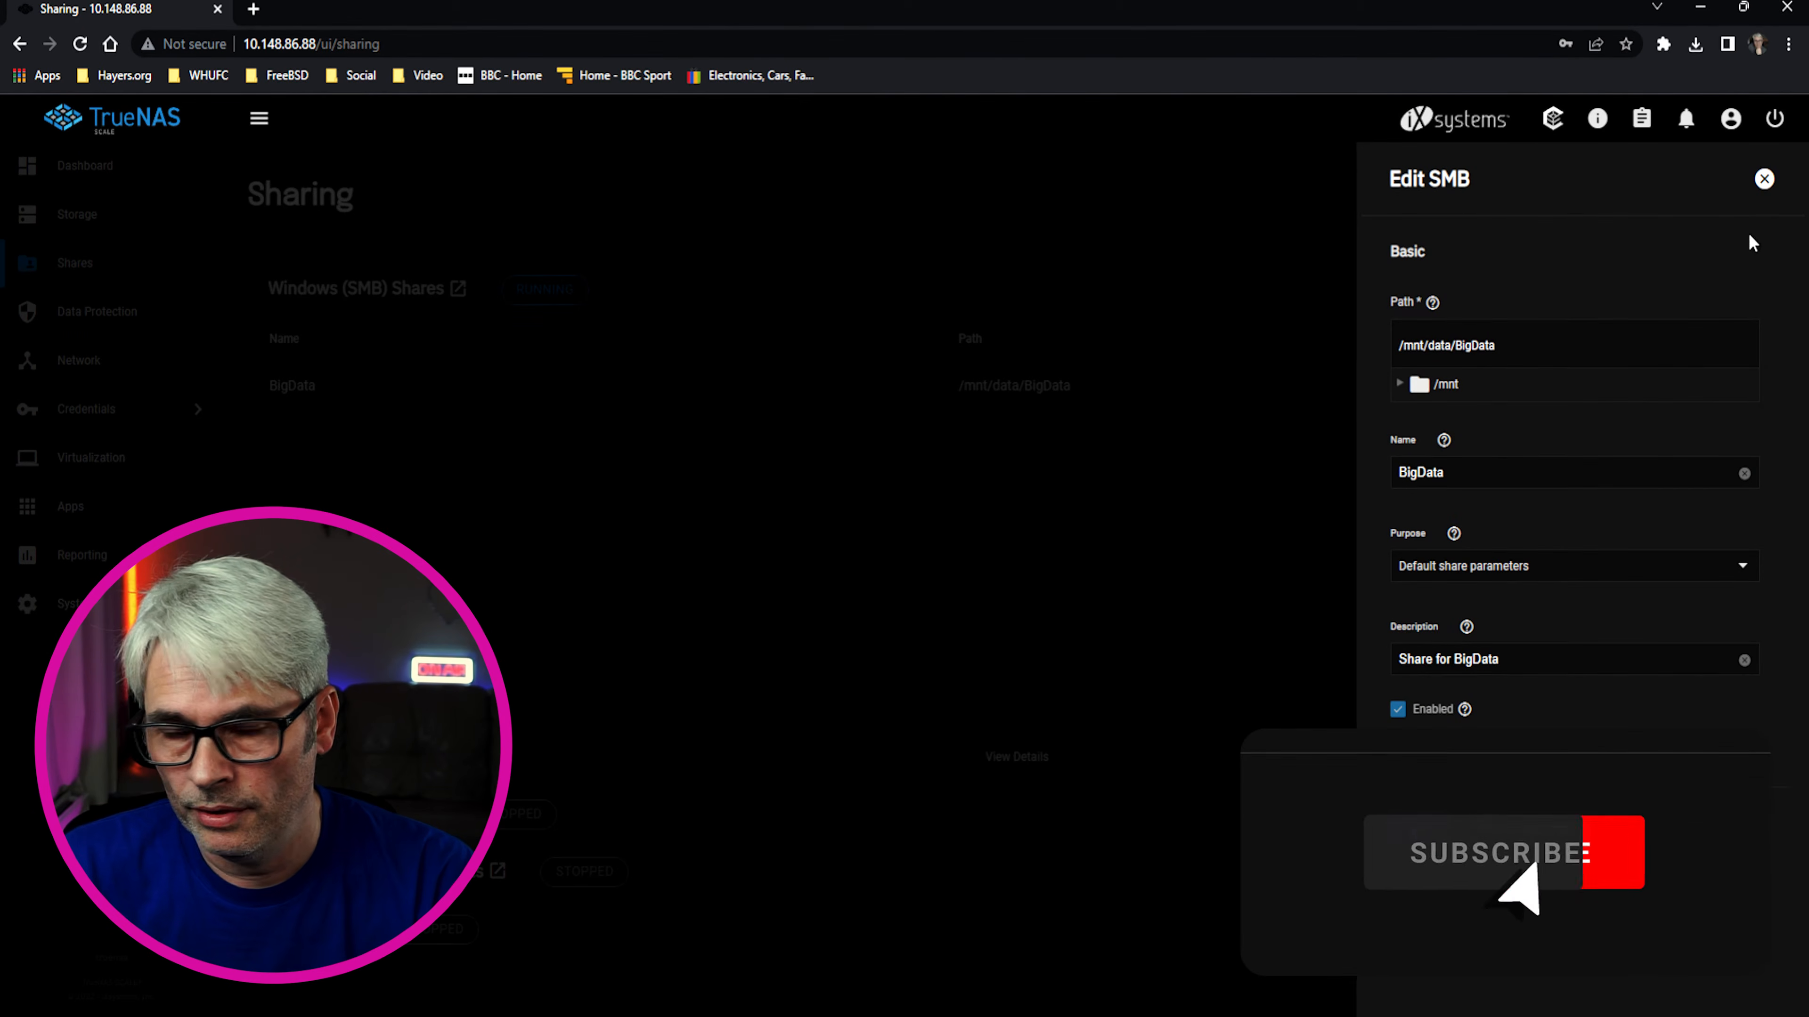
pyautogui.click(1764, 179)
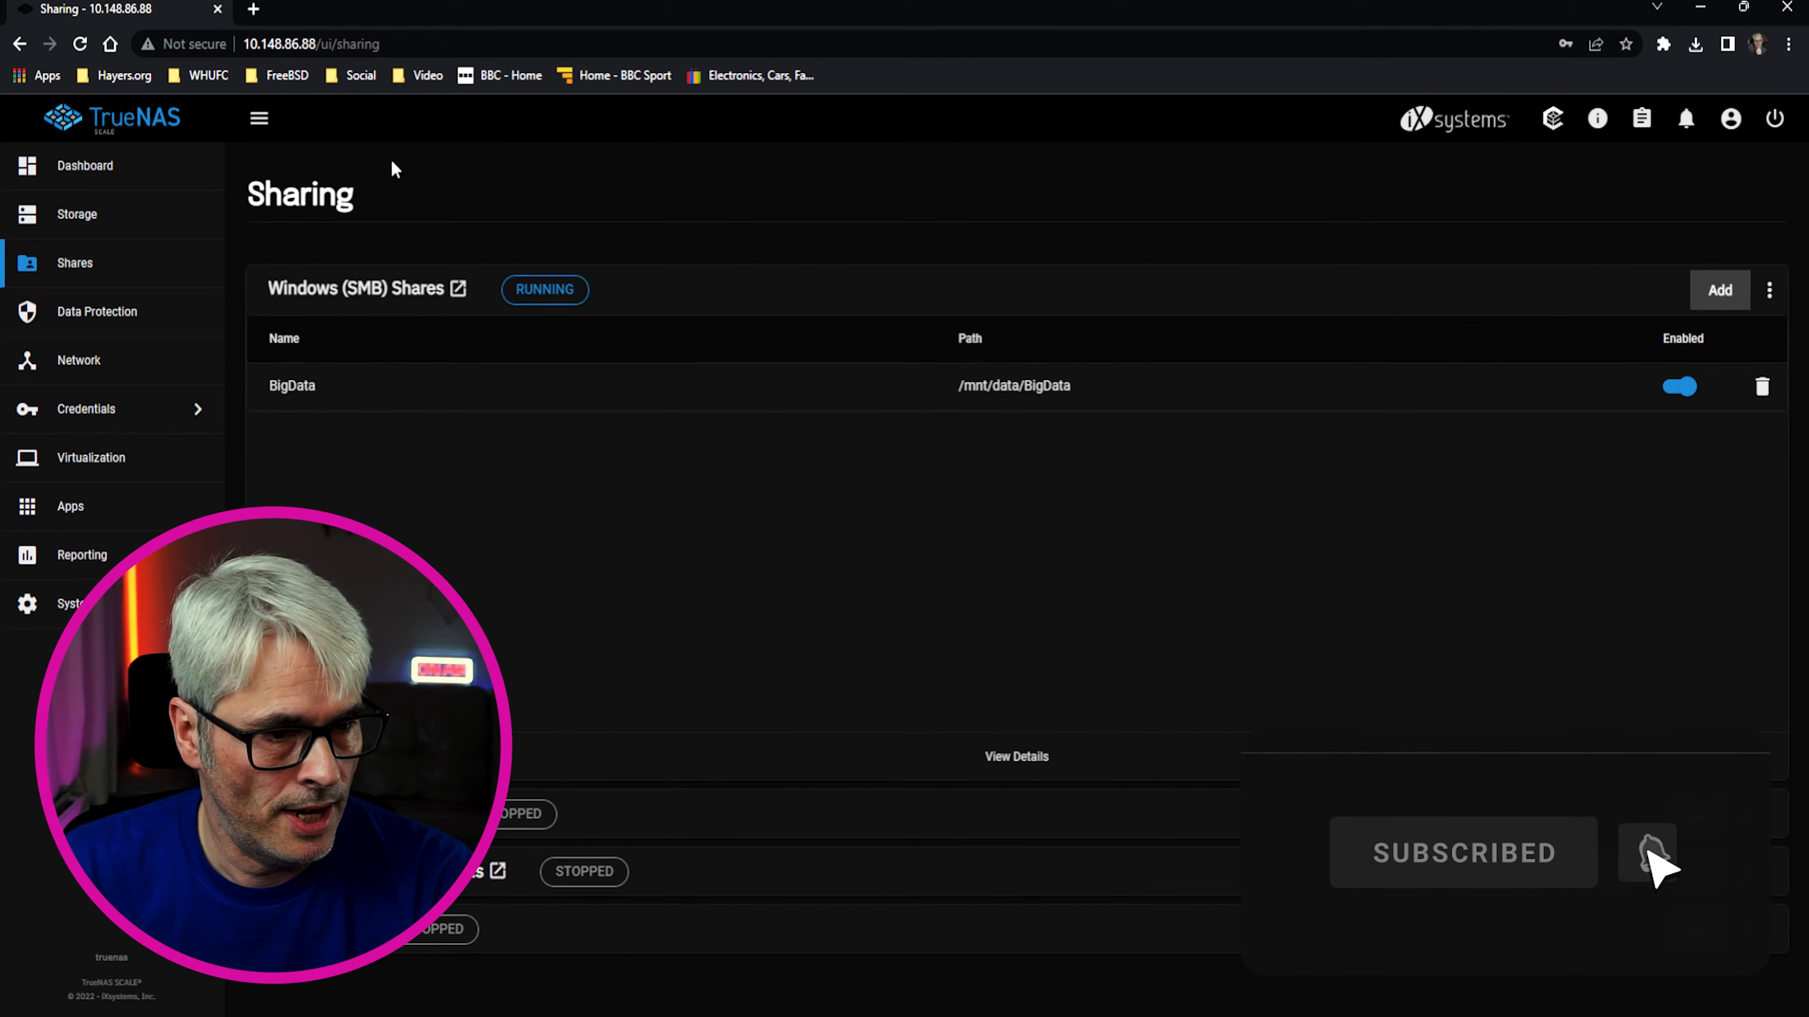
pyautogui.click(153, 412)
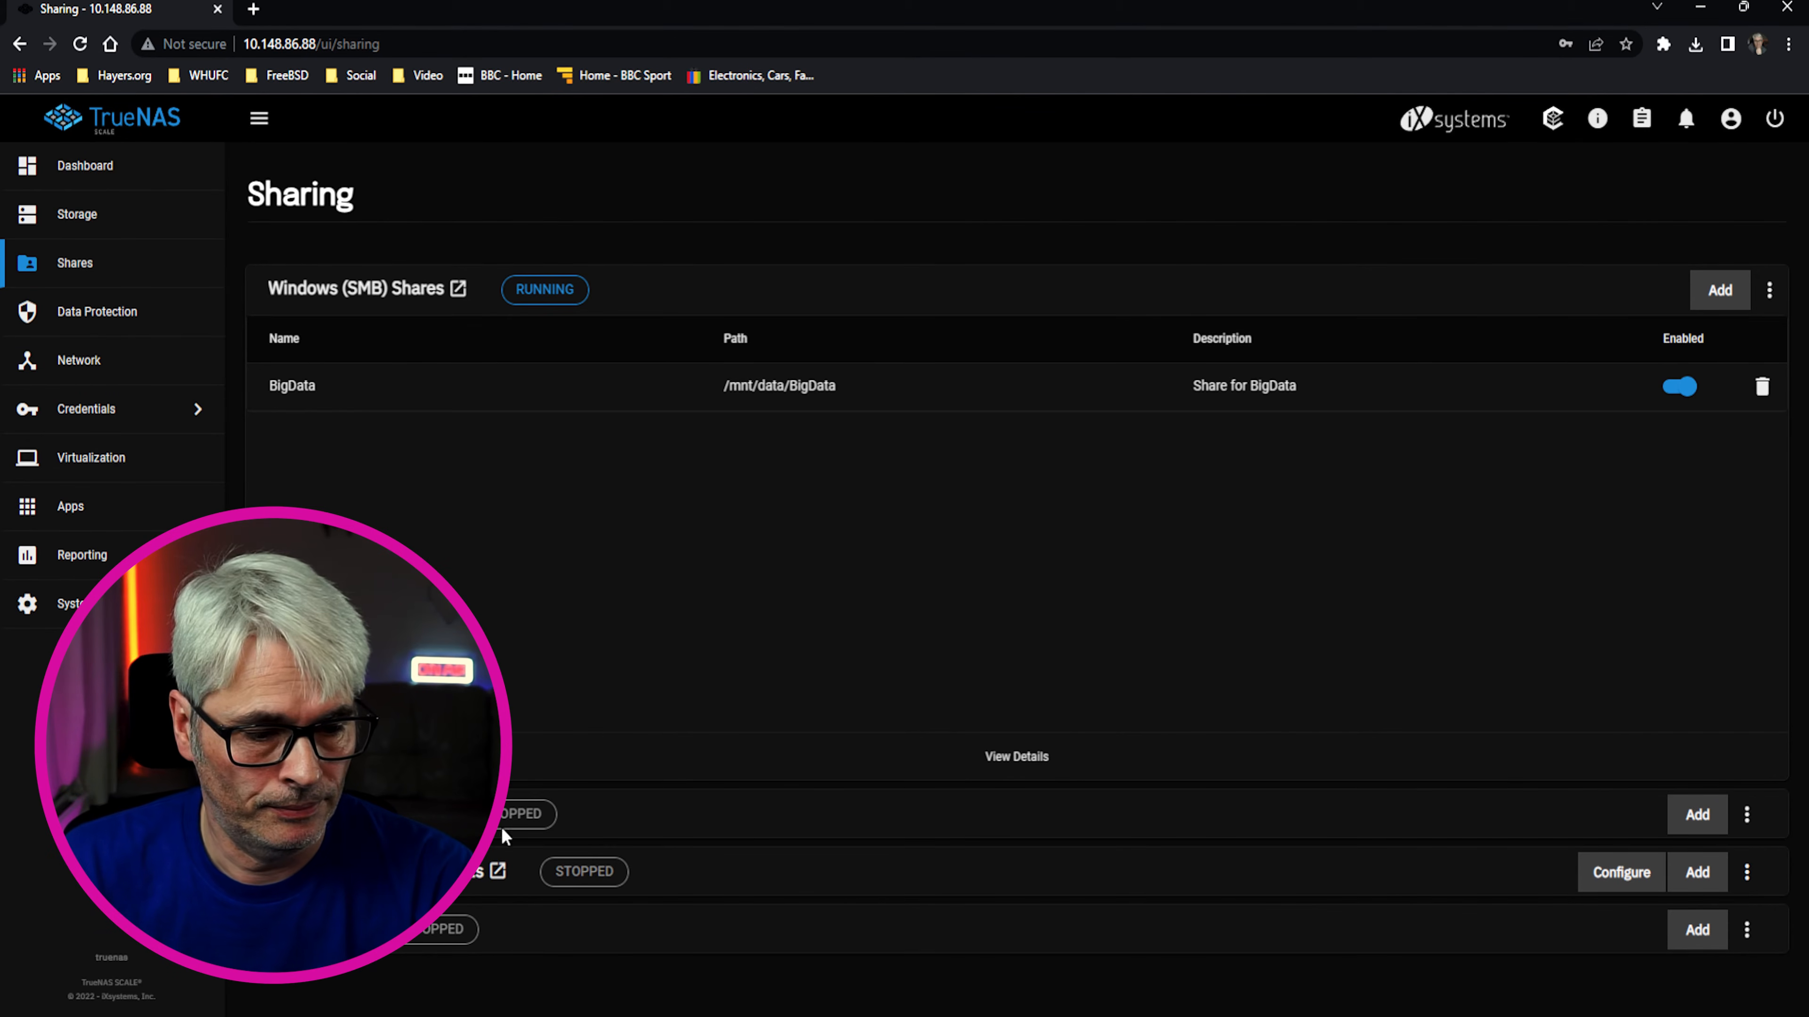
pyautogui.click(435, 1016)
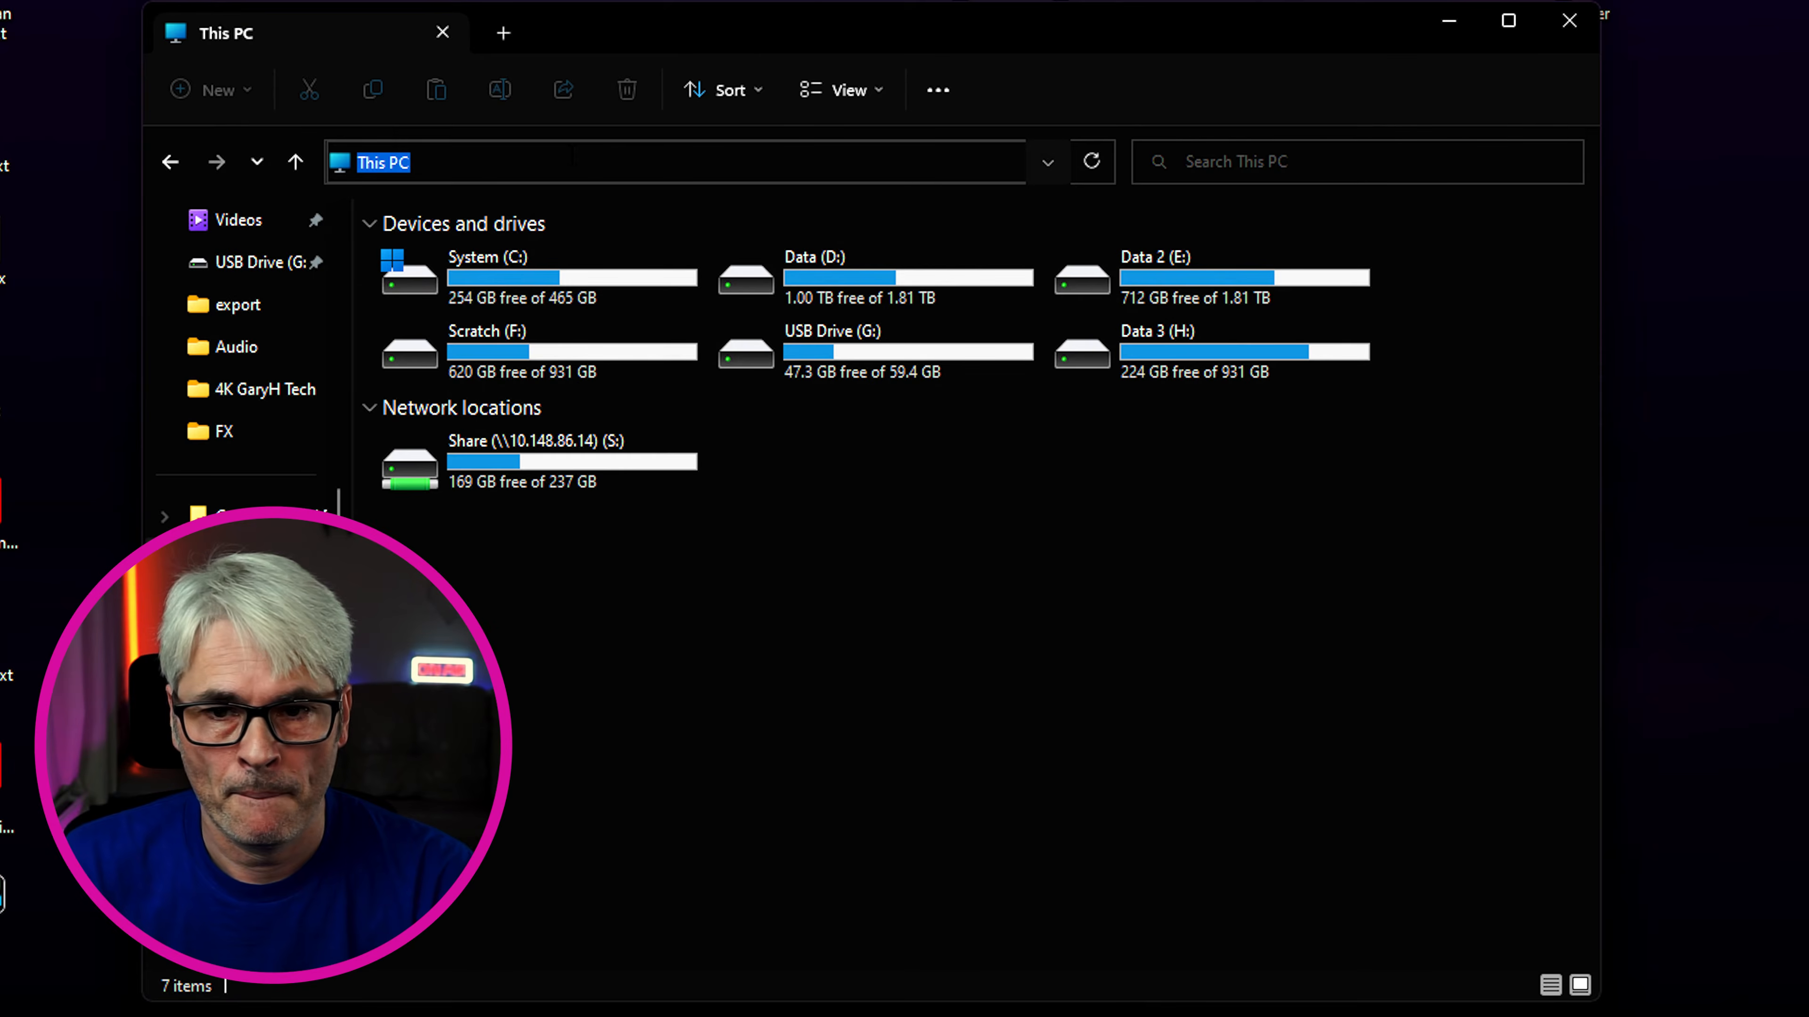
# Browse to \\10.148.86.88\ in File Explorer and open the empty BigData share
pyautogui.write('\\\\')
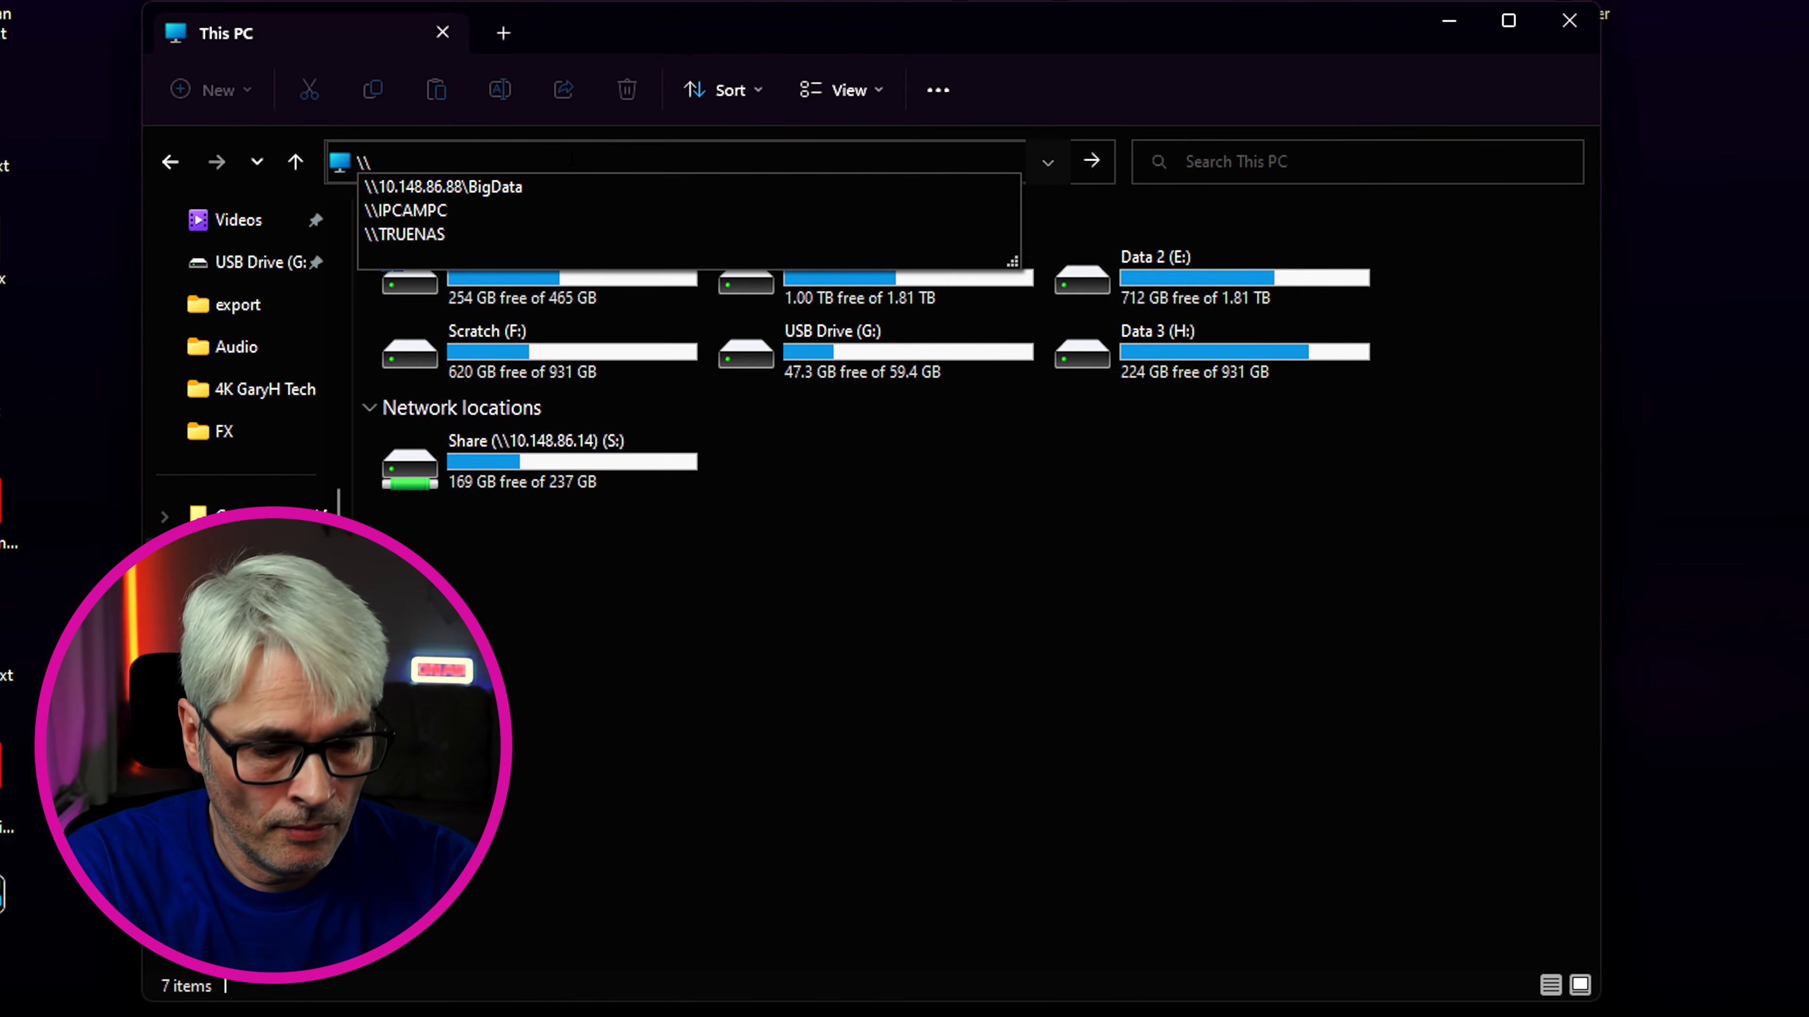
pyautogui.write('10.')
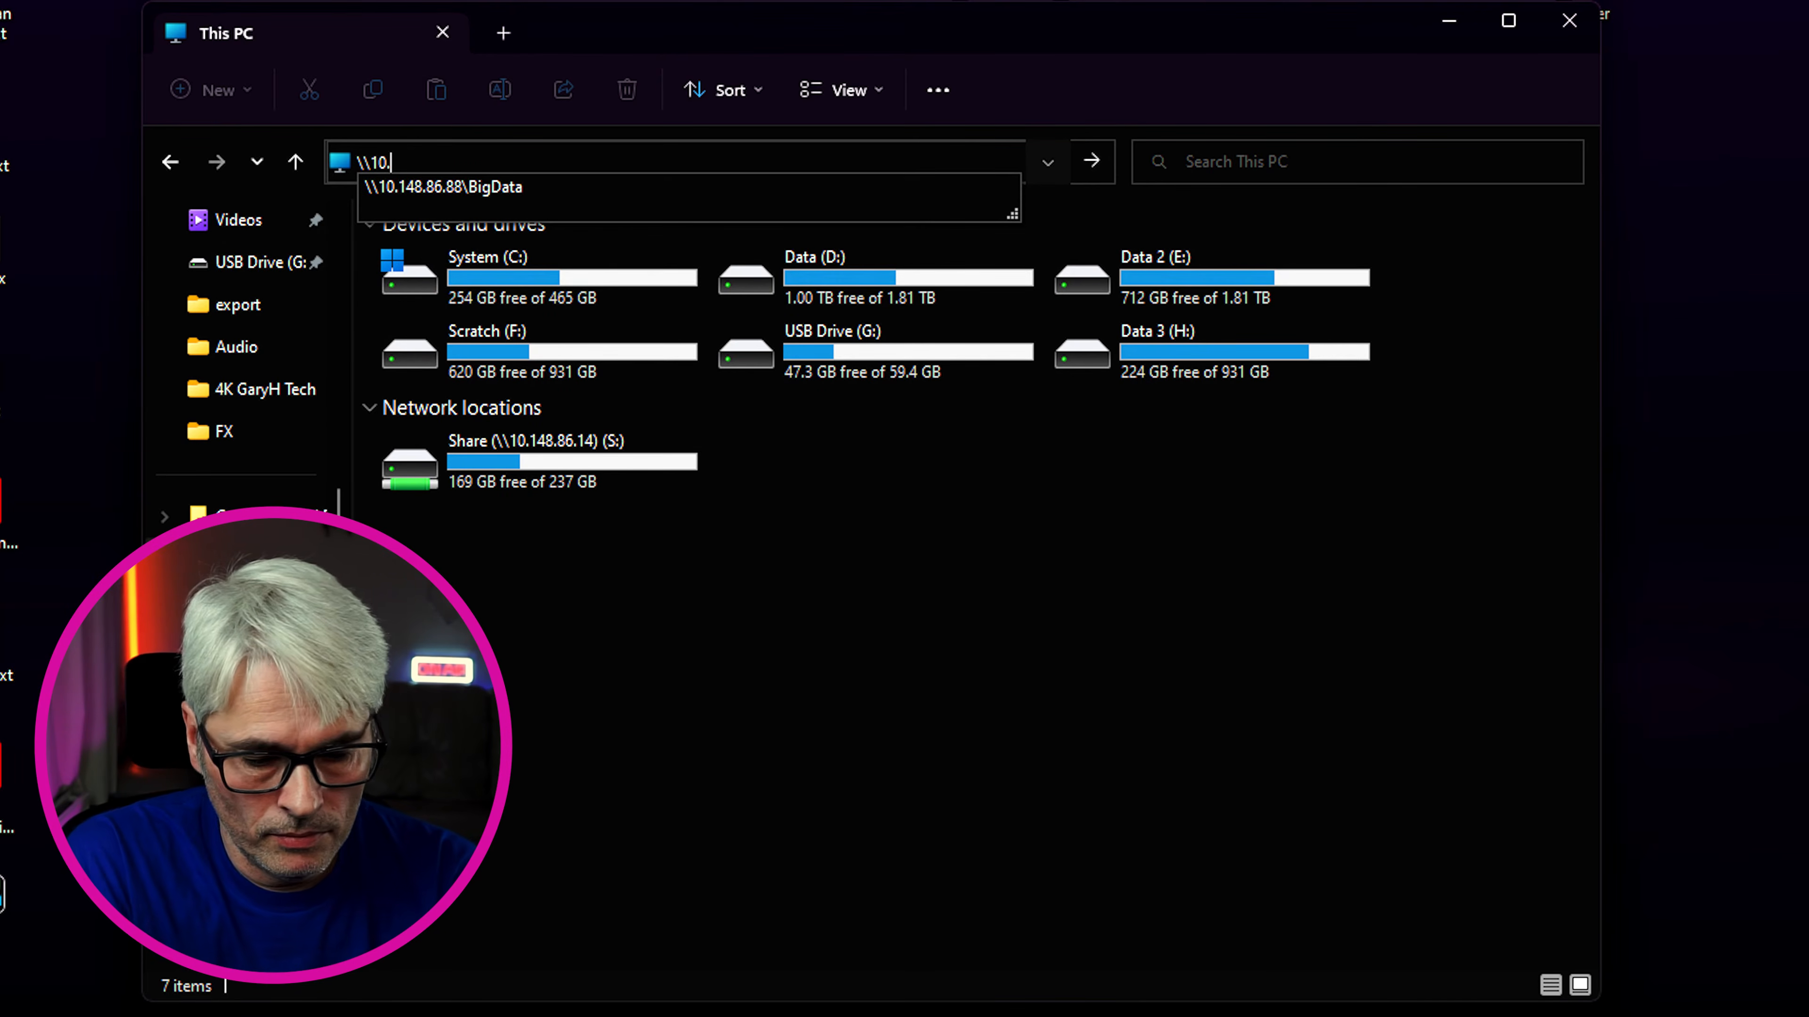
pyautogui.write('1')
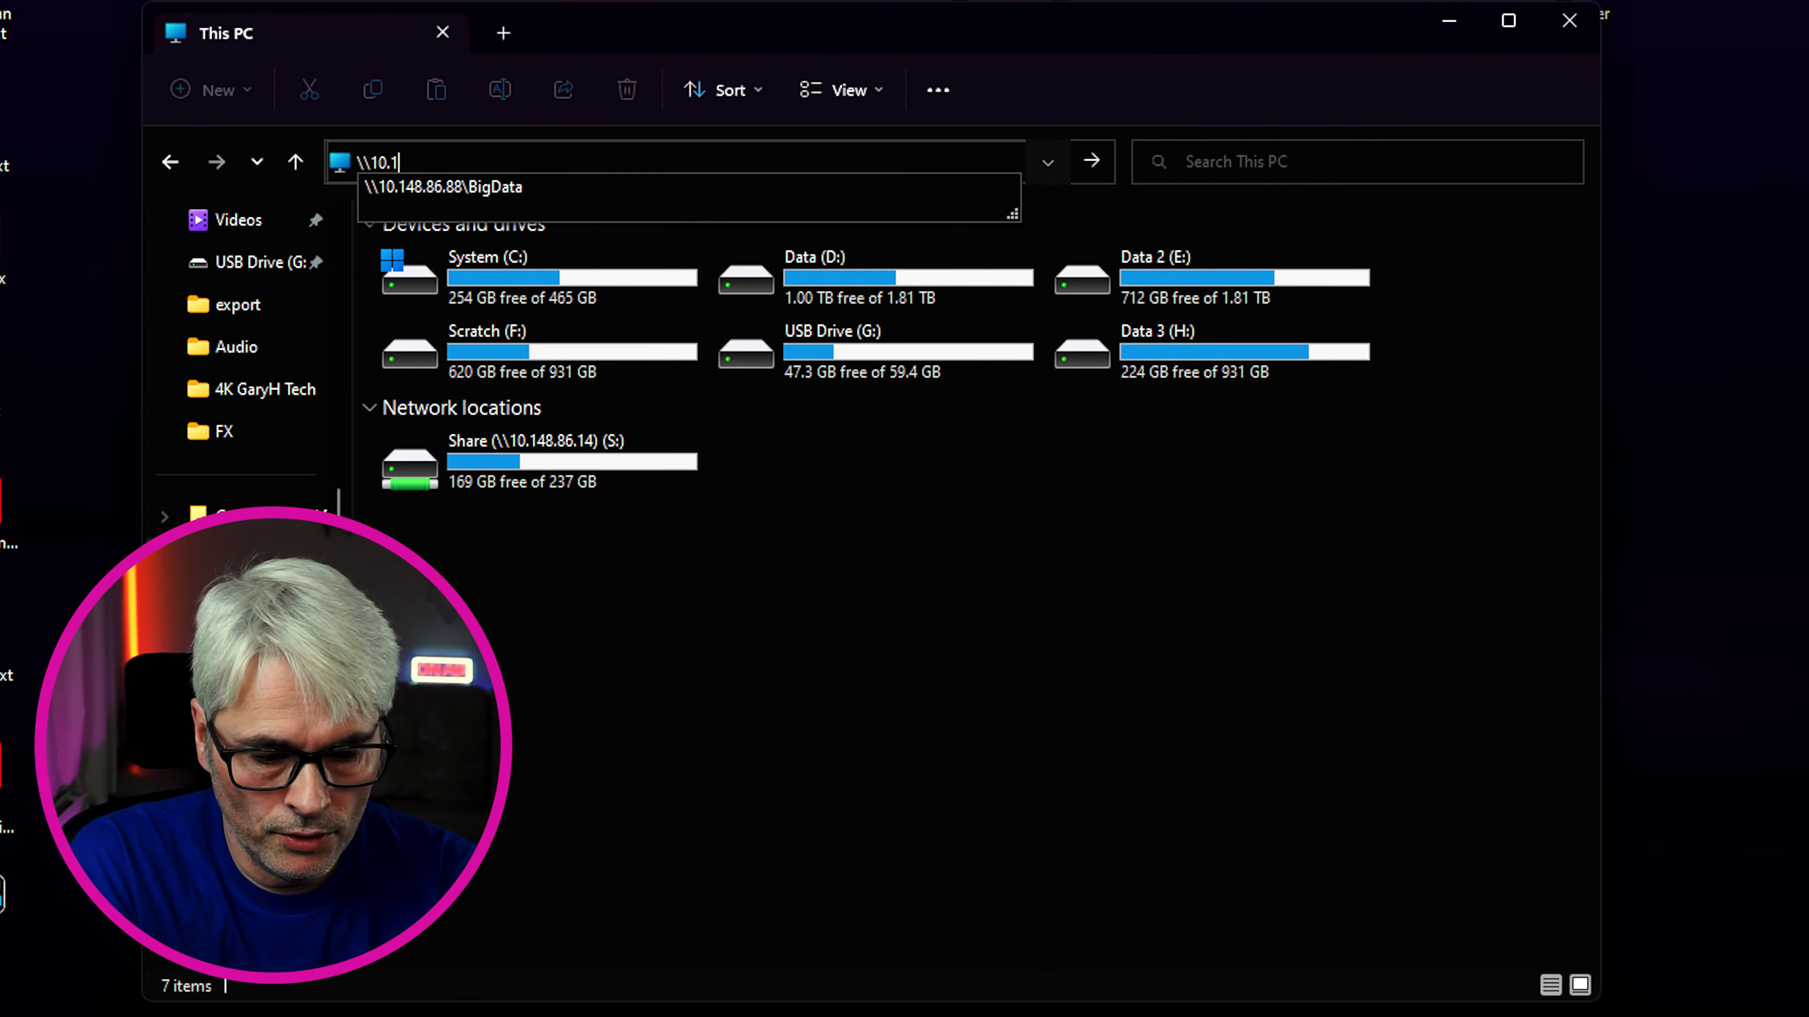
pyautogui.write('48.8')
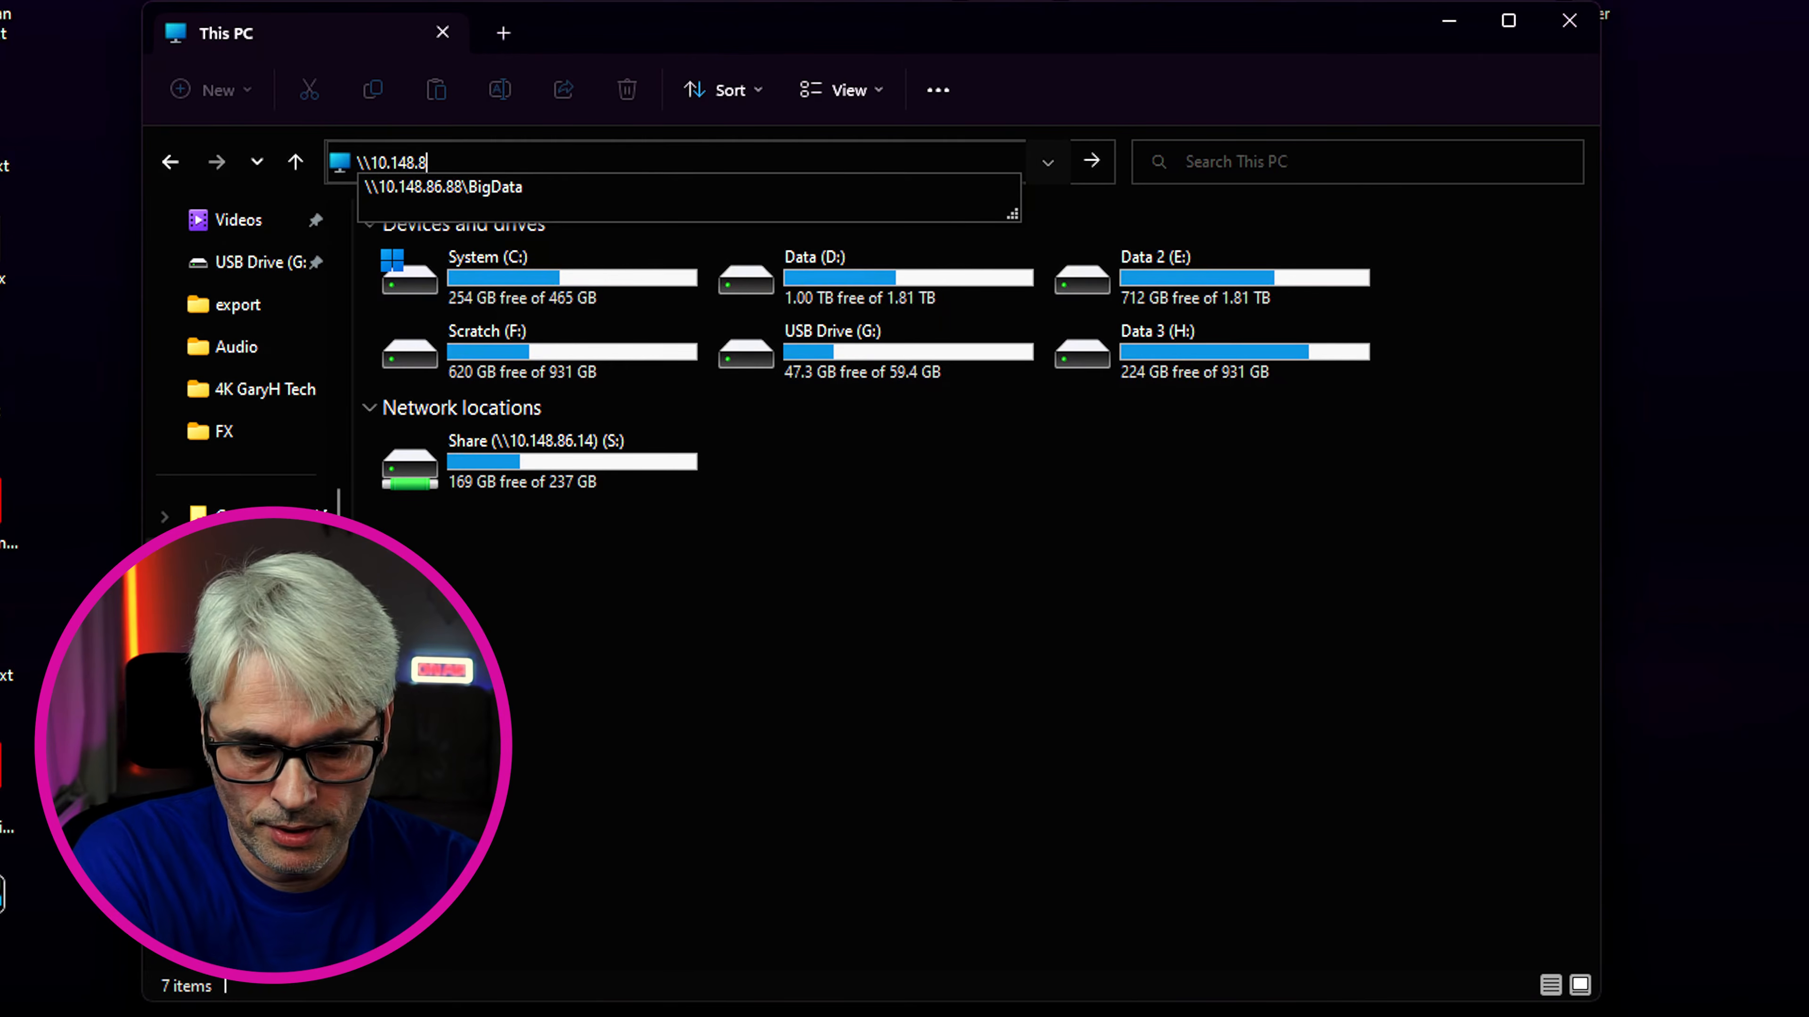
pyautogui.write('6.88\\')
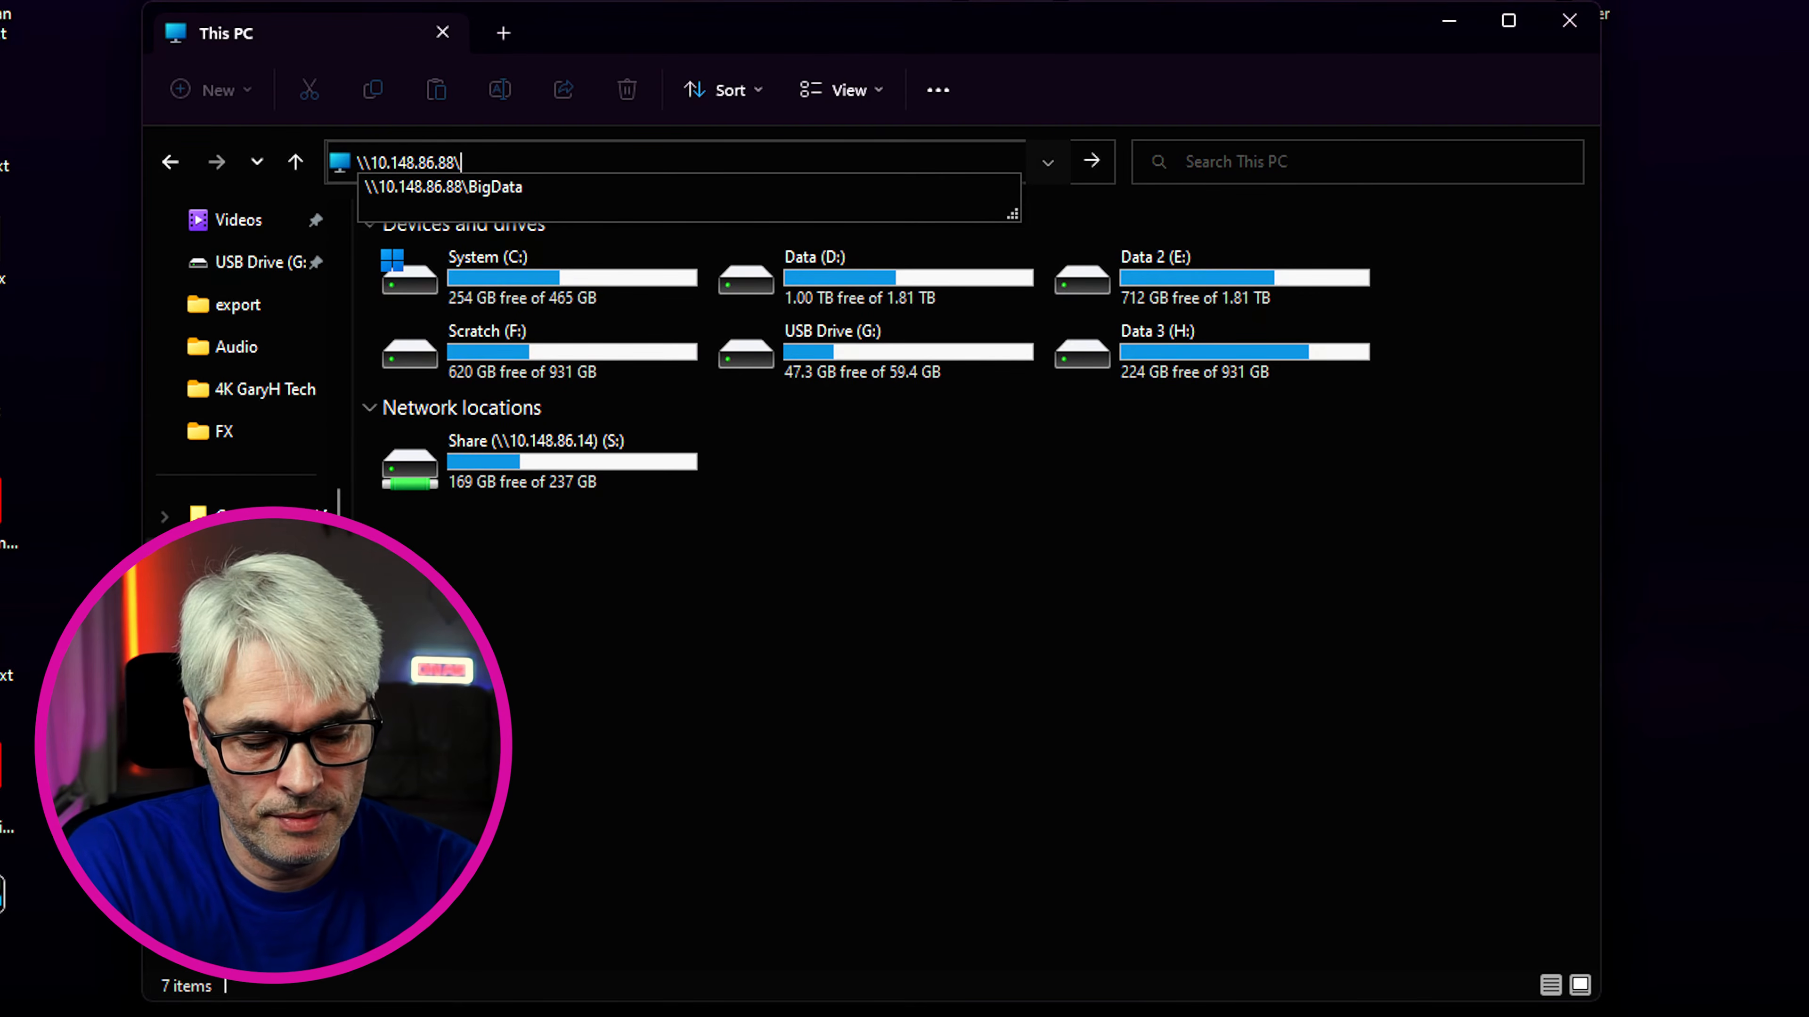
pyautogui.press('Return')
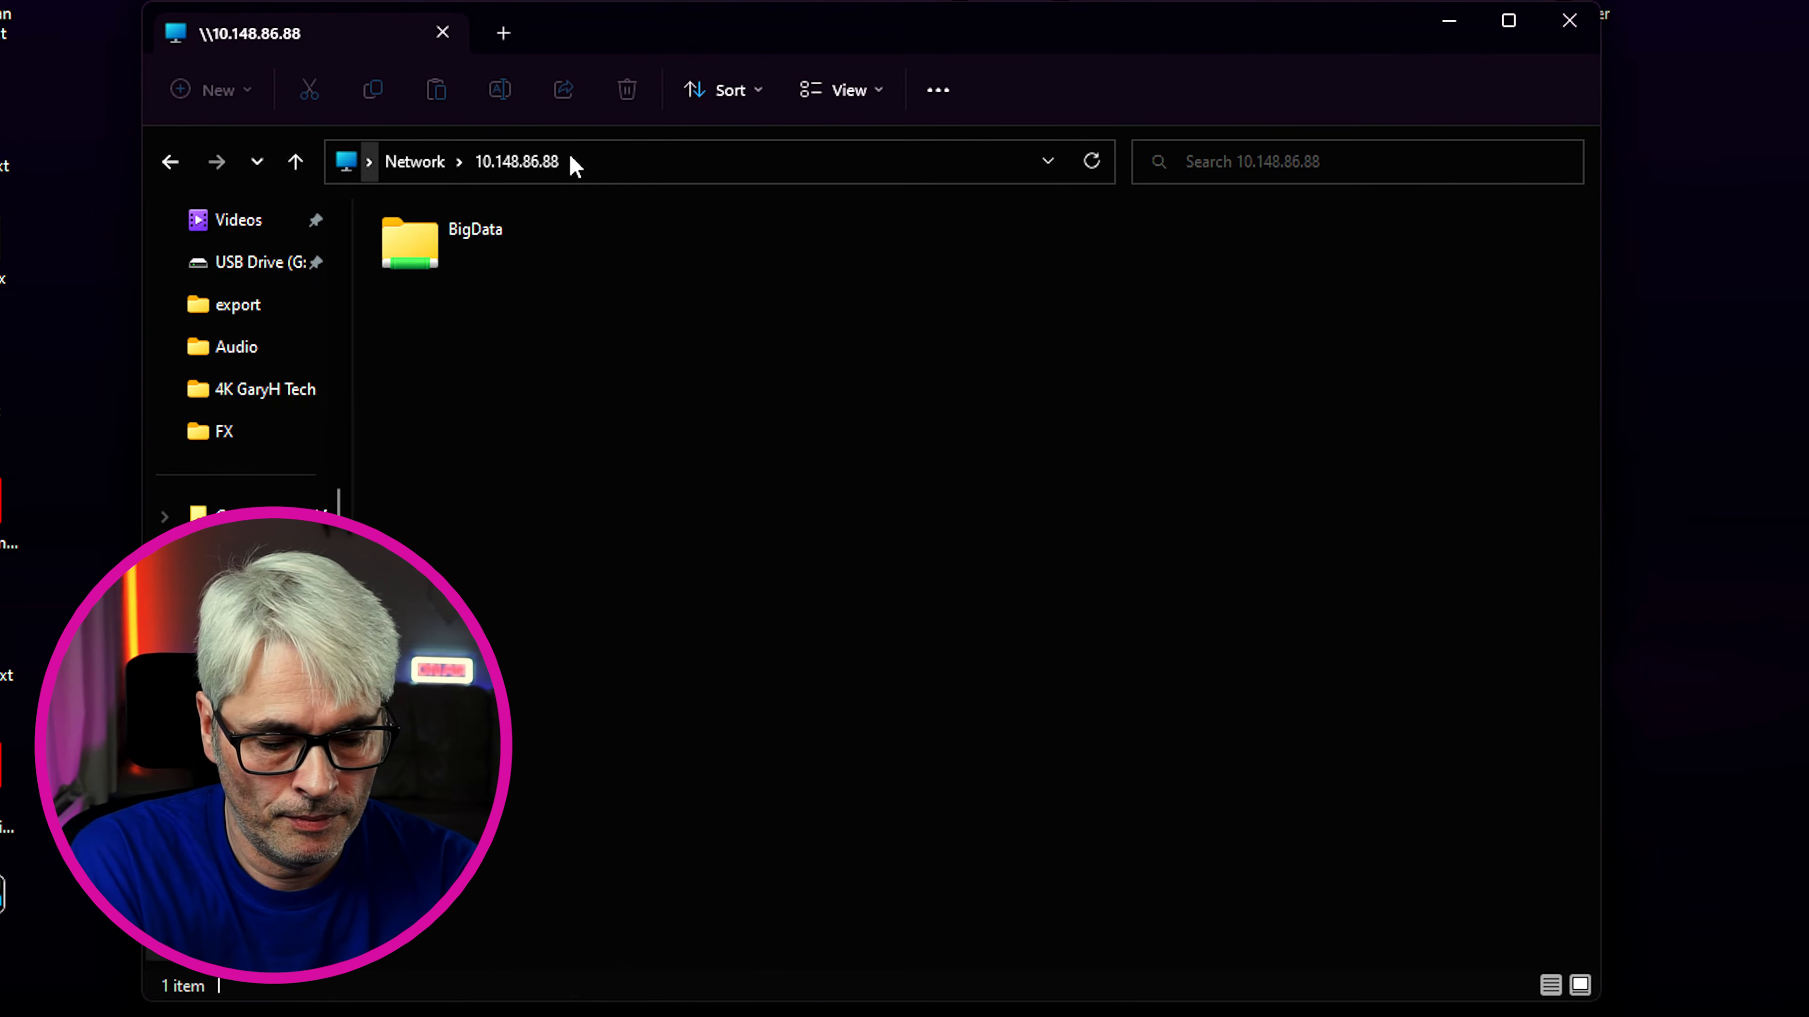
pyautogui.doubleClick(494, 236)
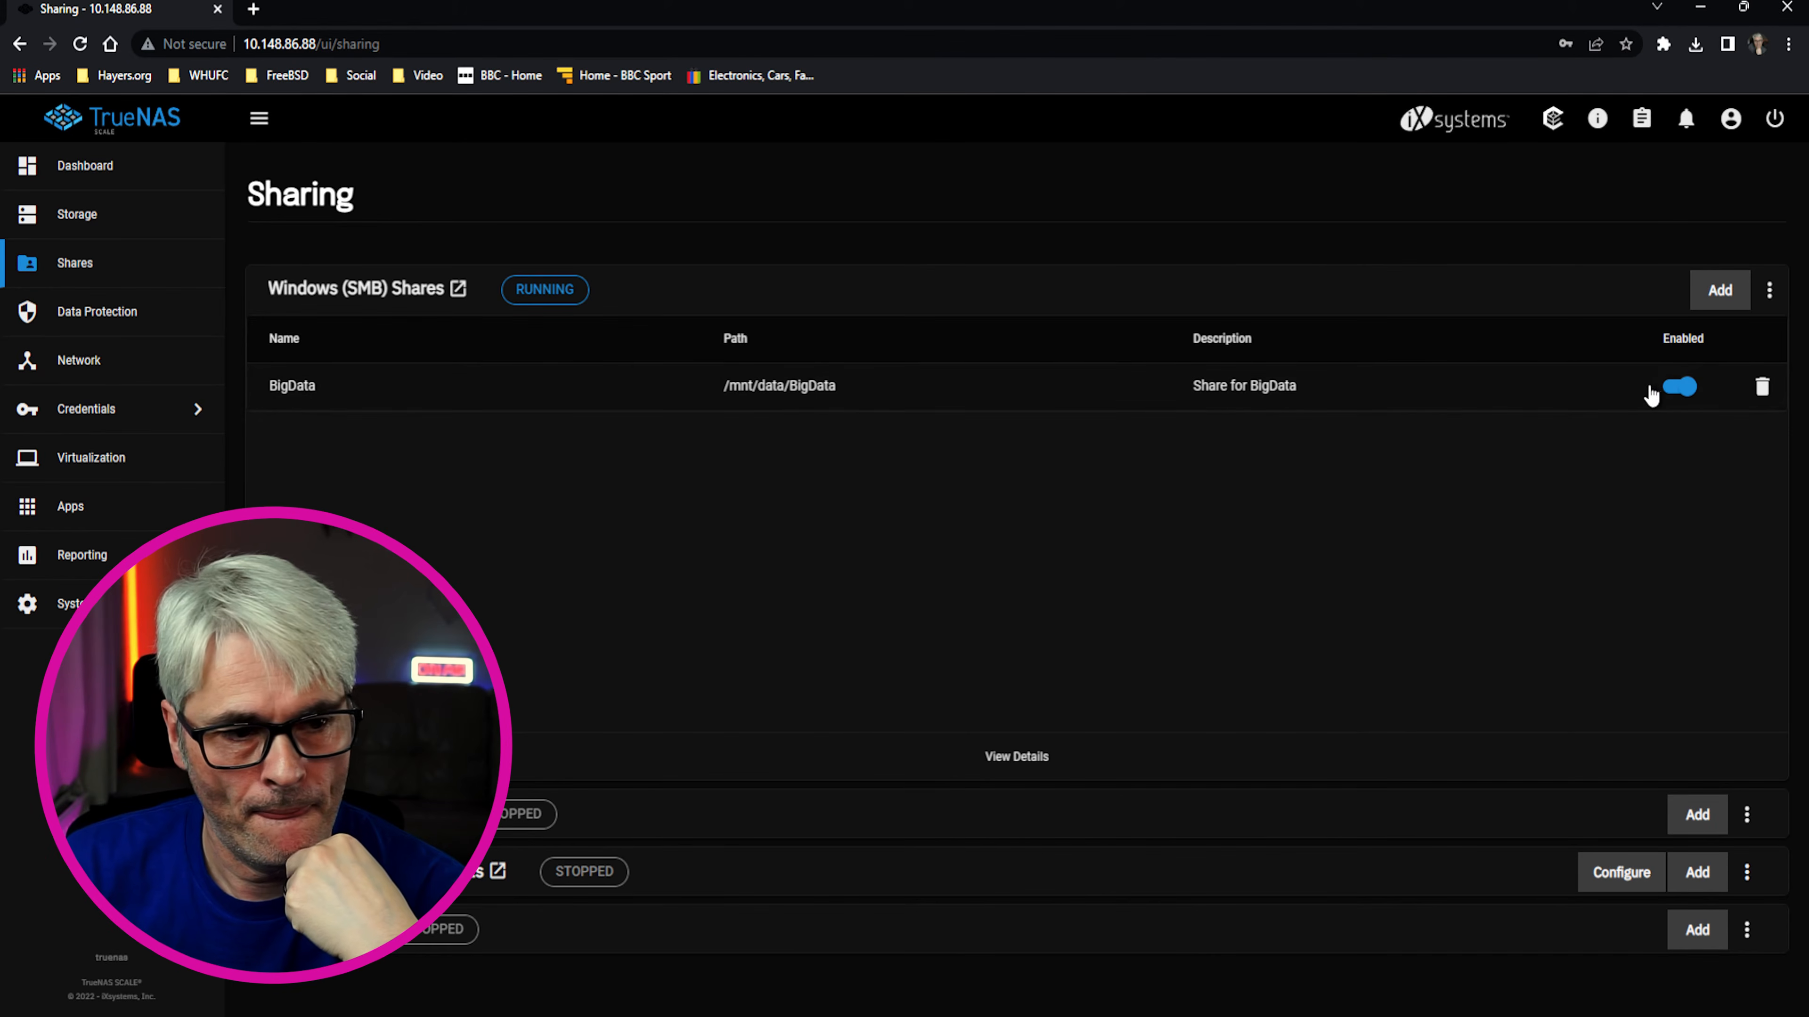
# Reopen the BigData SMB share and scroll its advanced options down to the auxiliary parameters
pyautogui.click(286, 391)
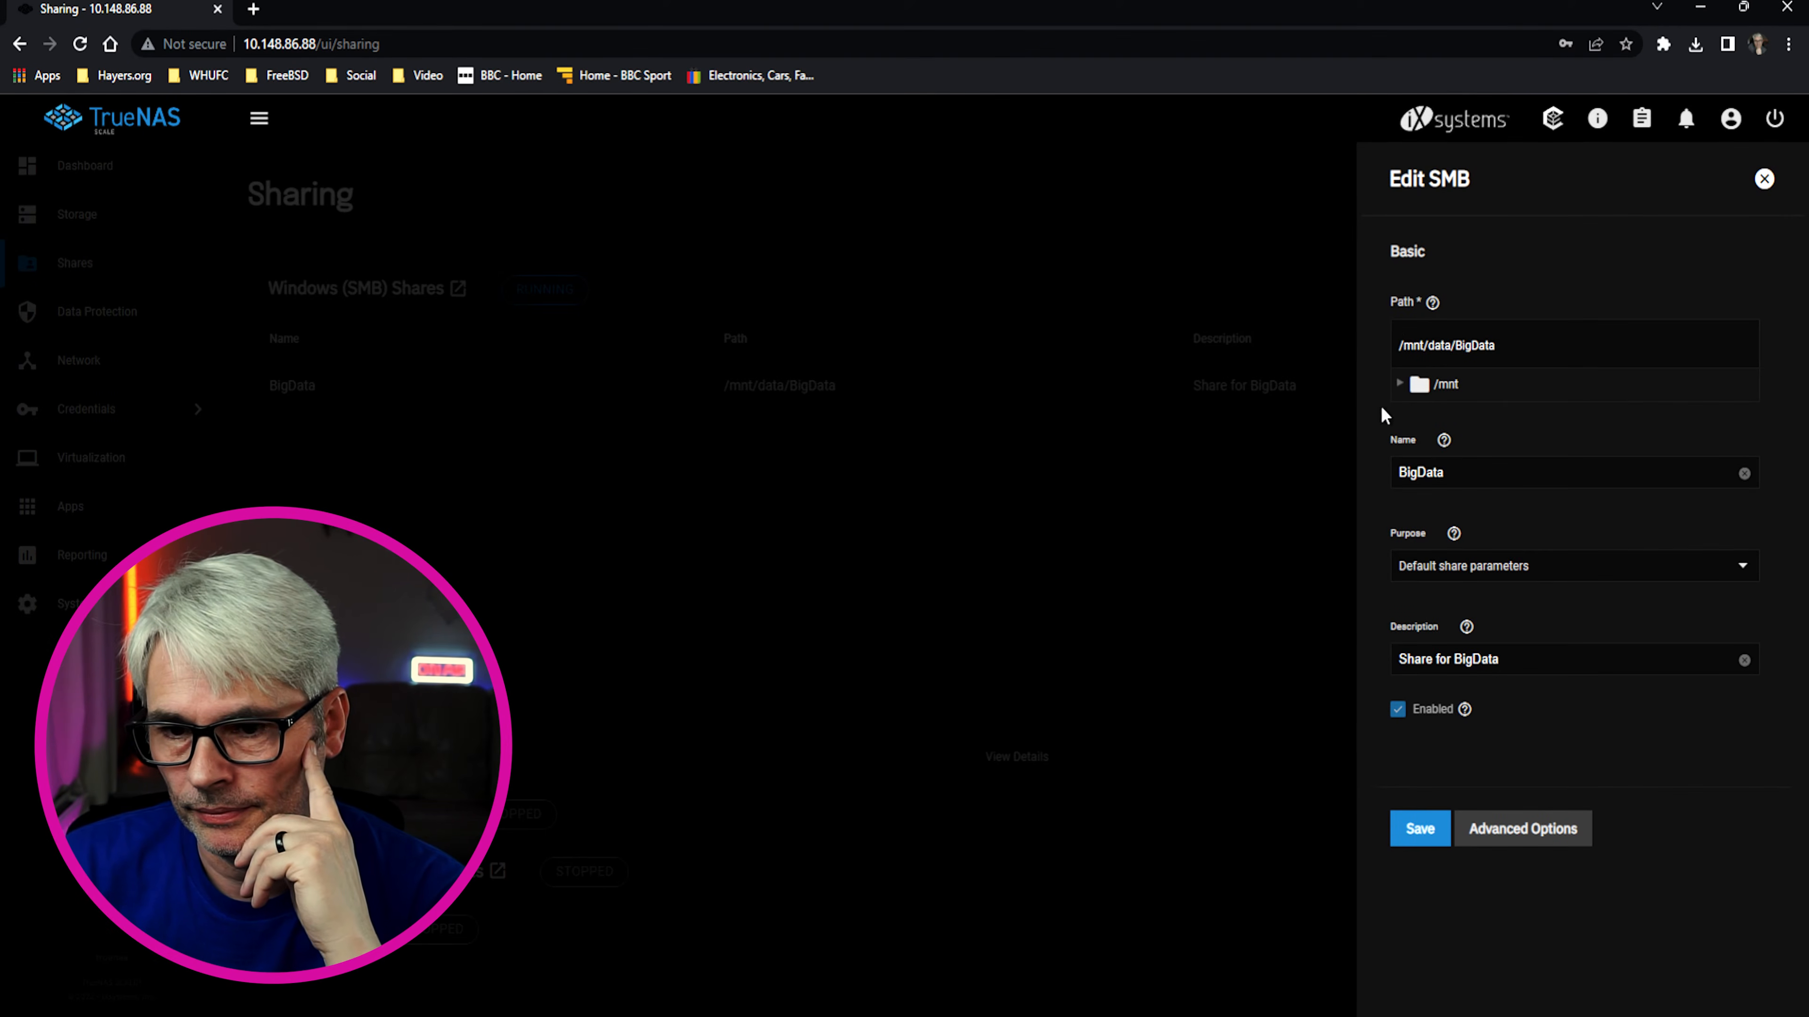
pyautogui.click(1490, 844)
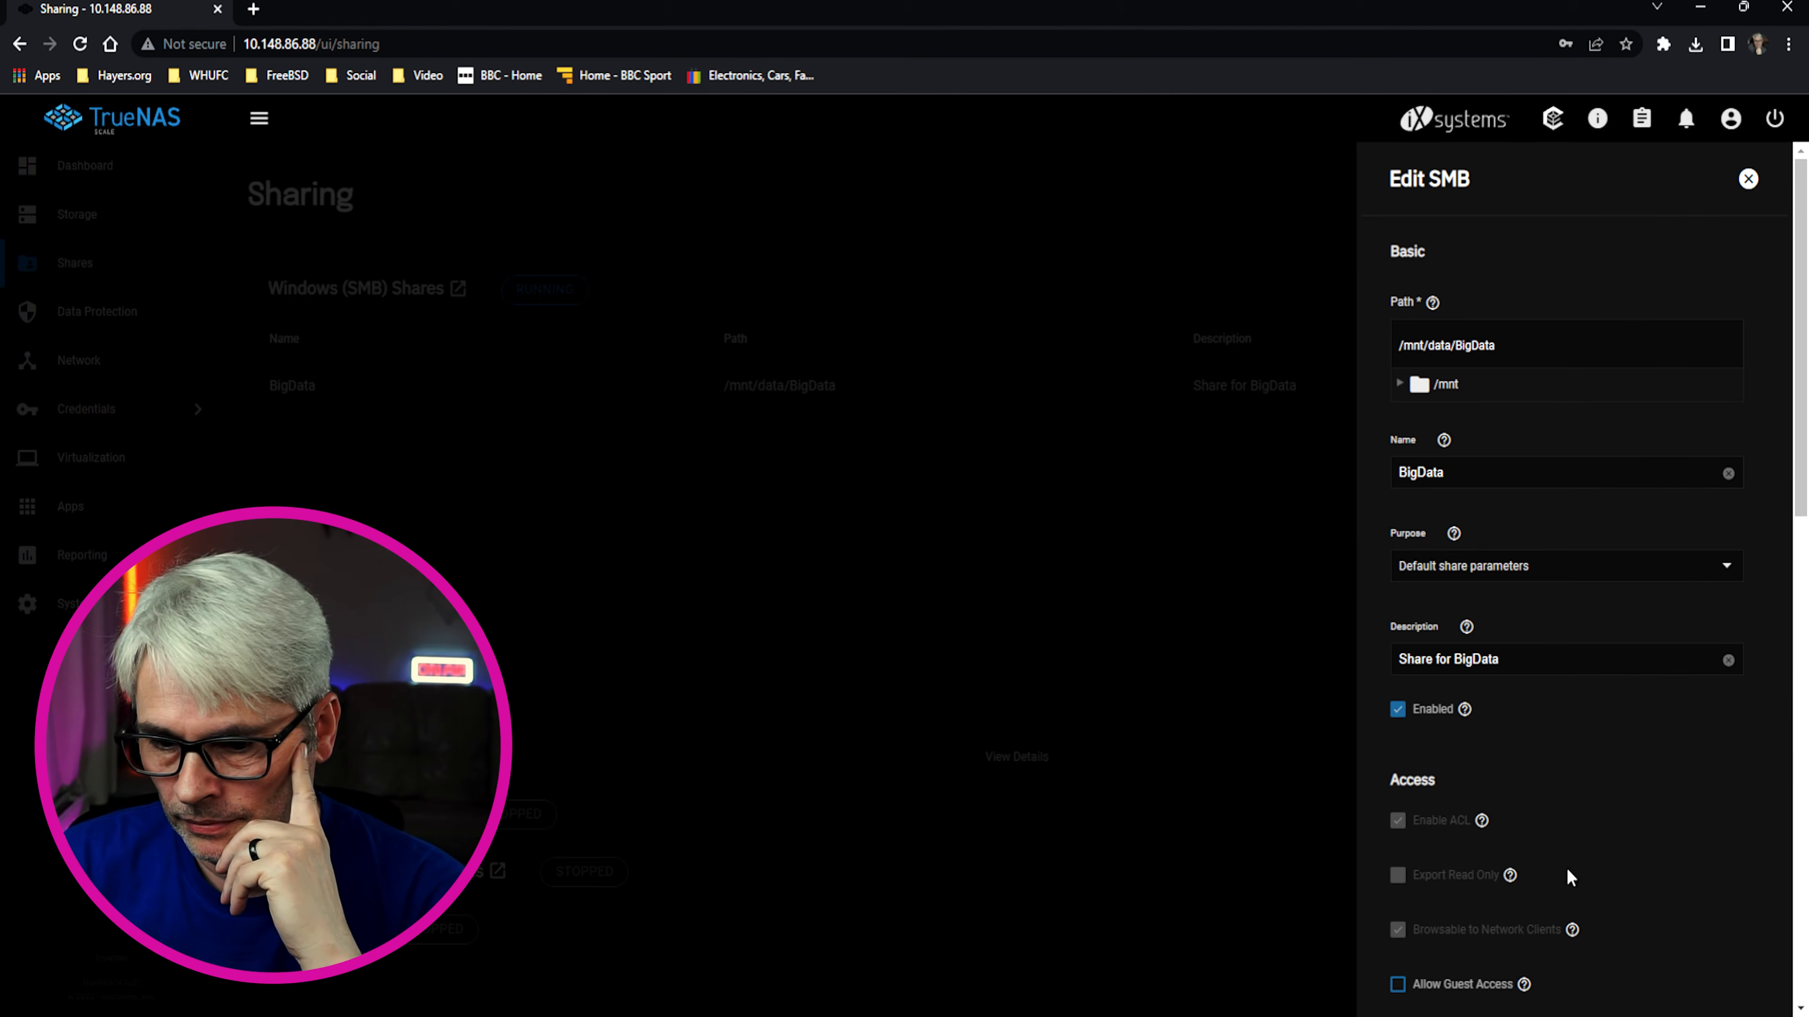
pyautogui.scroll(-5, 1691, 819)
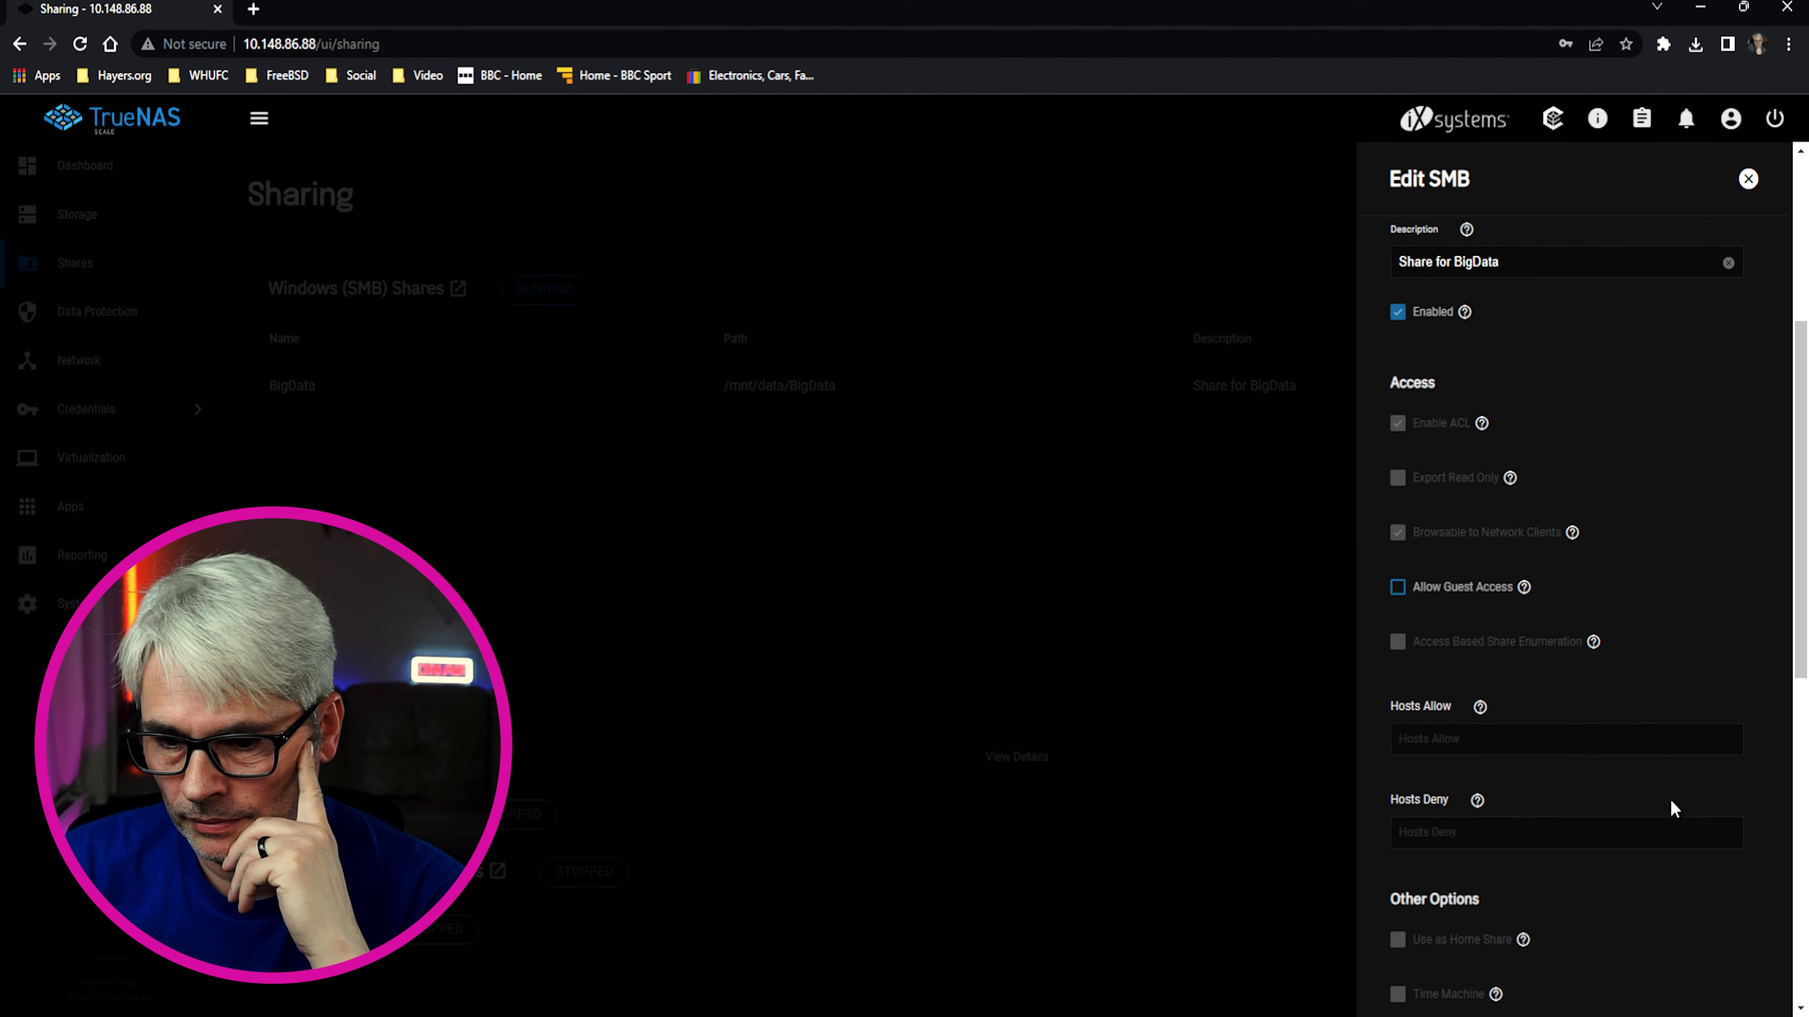
pyautogui.scroll(-10, 1671, 799)
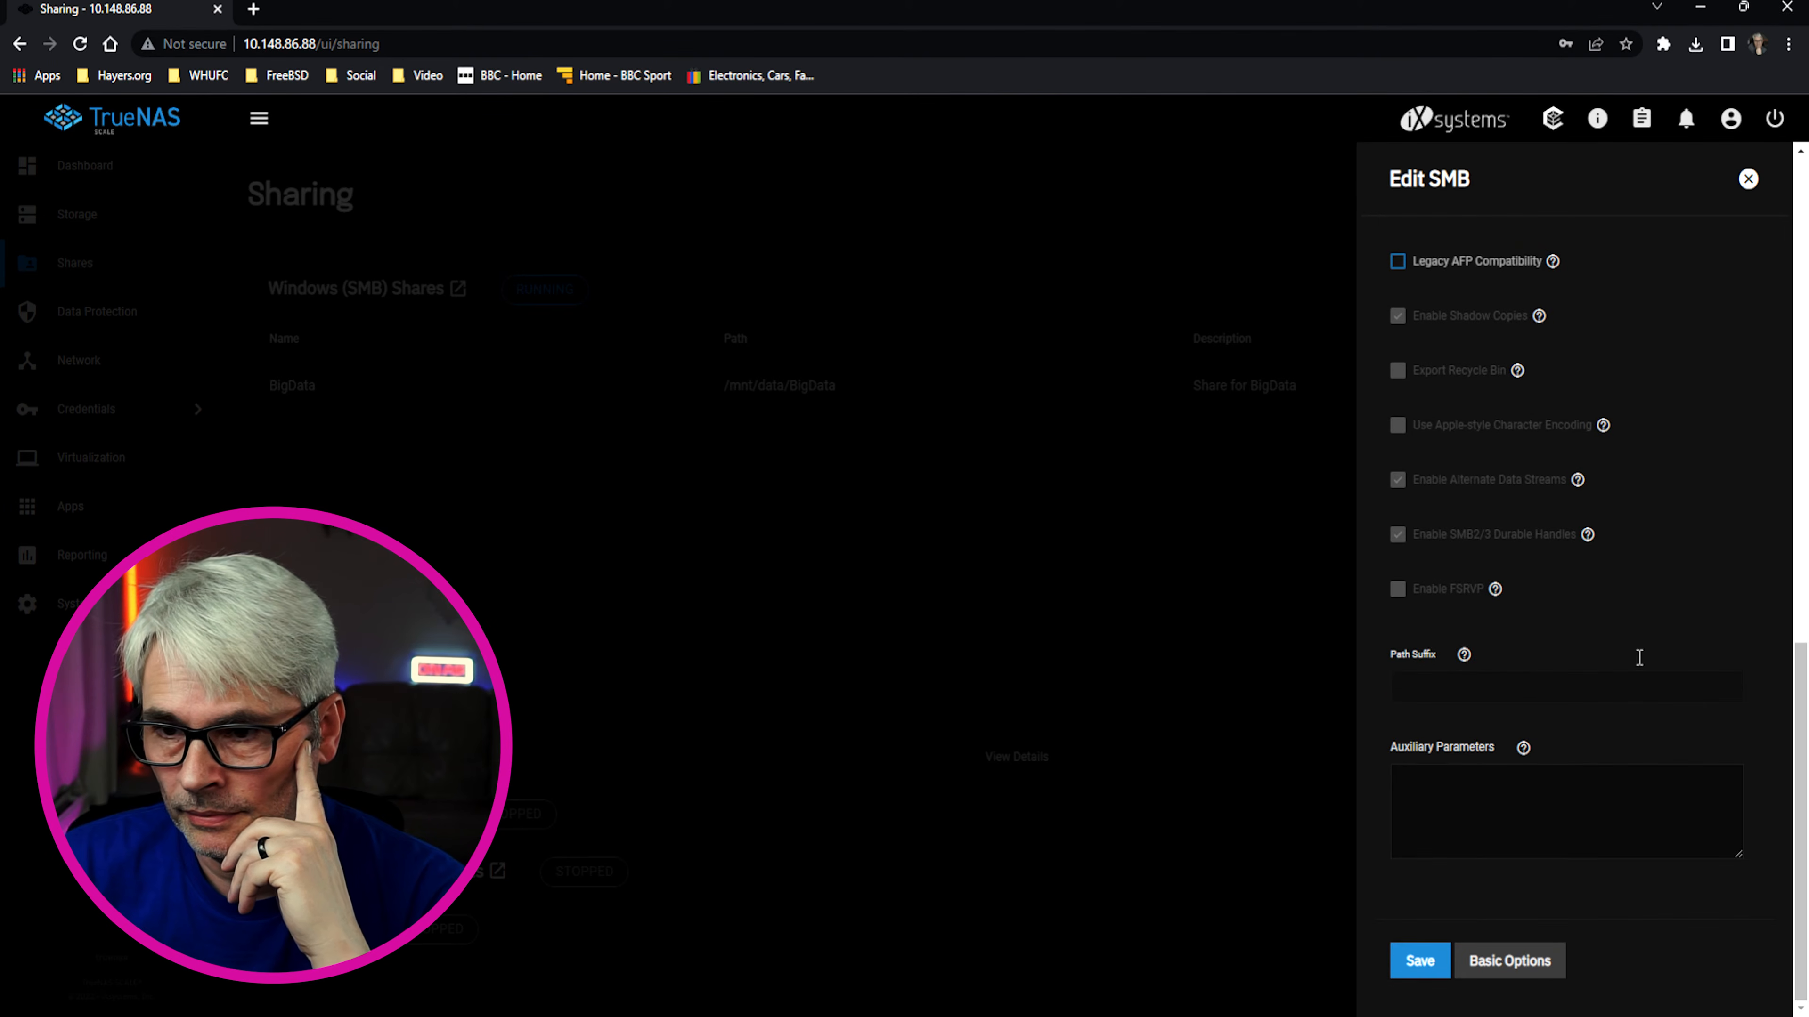
# Close the SMB editor and open BigData's permissions for editing from the Storage page
pyautogui.click(1748, 178)
pyautogui.click(77, 214)
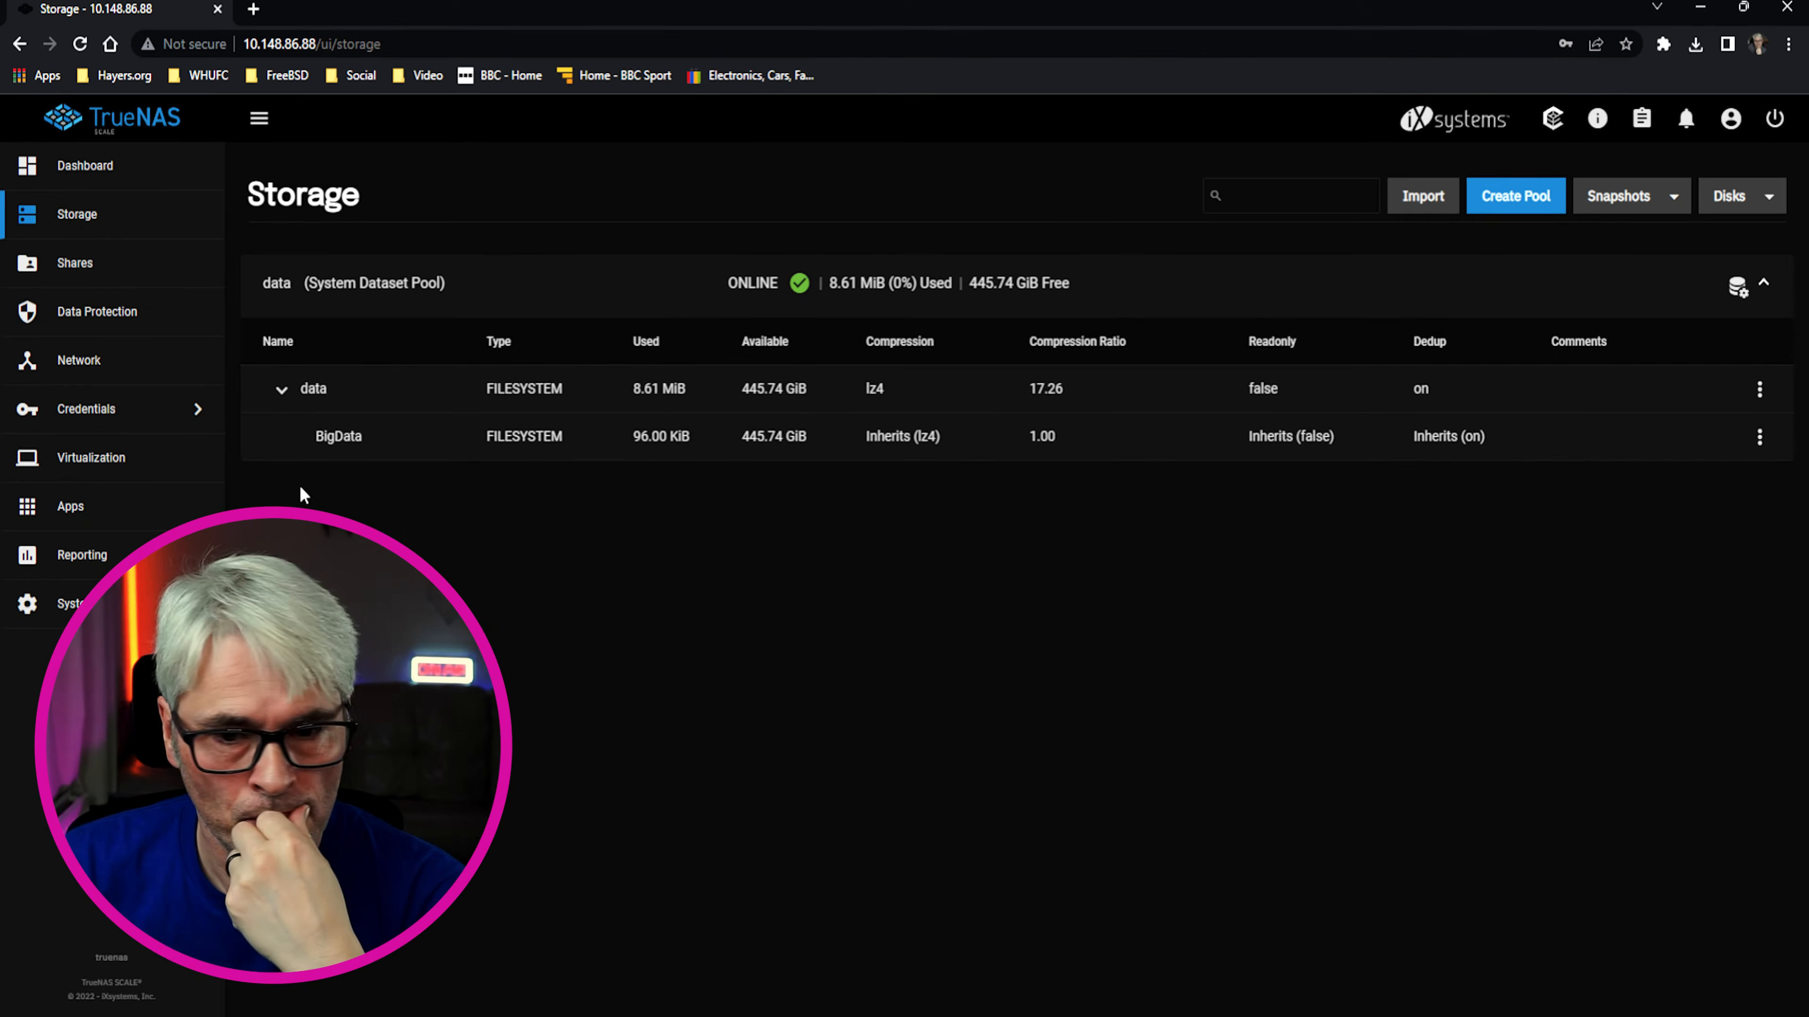
pyautogui.click(1759, 436)
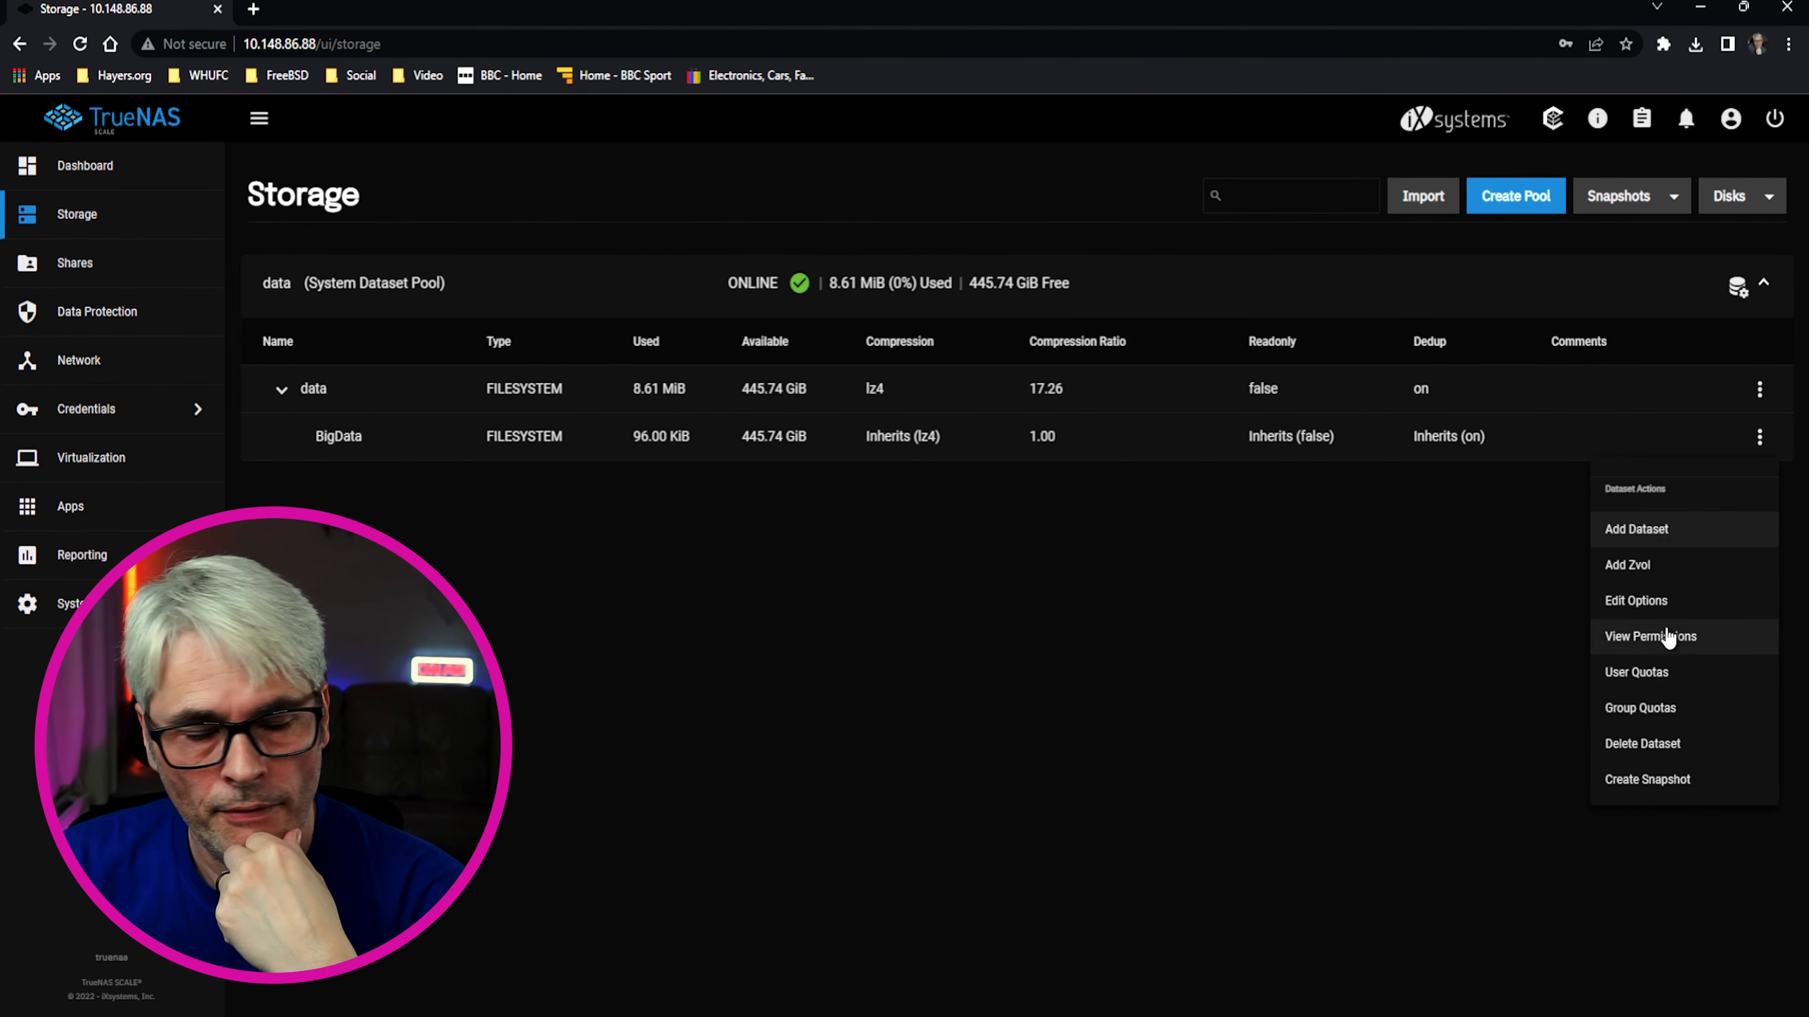
pyautogui.click(1650, 636)
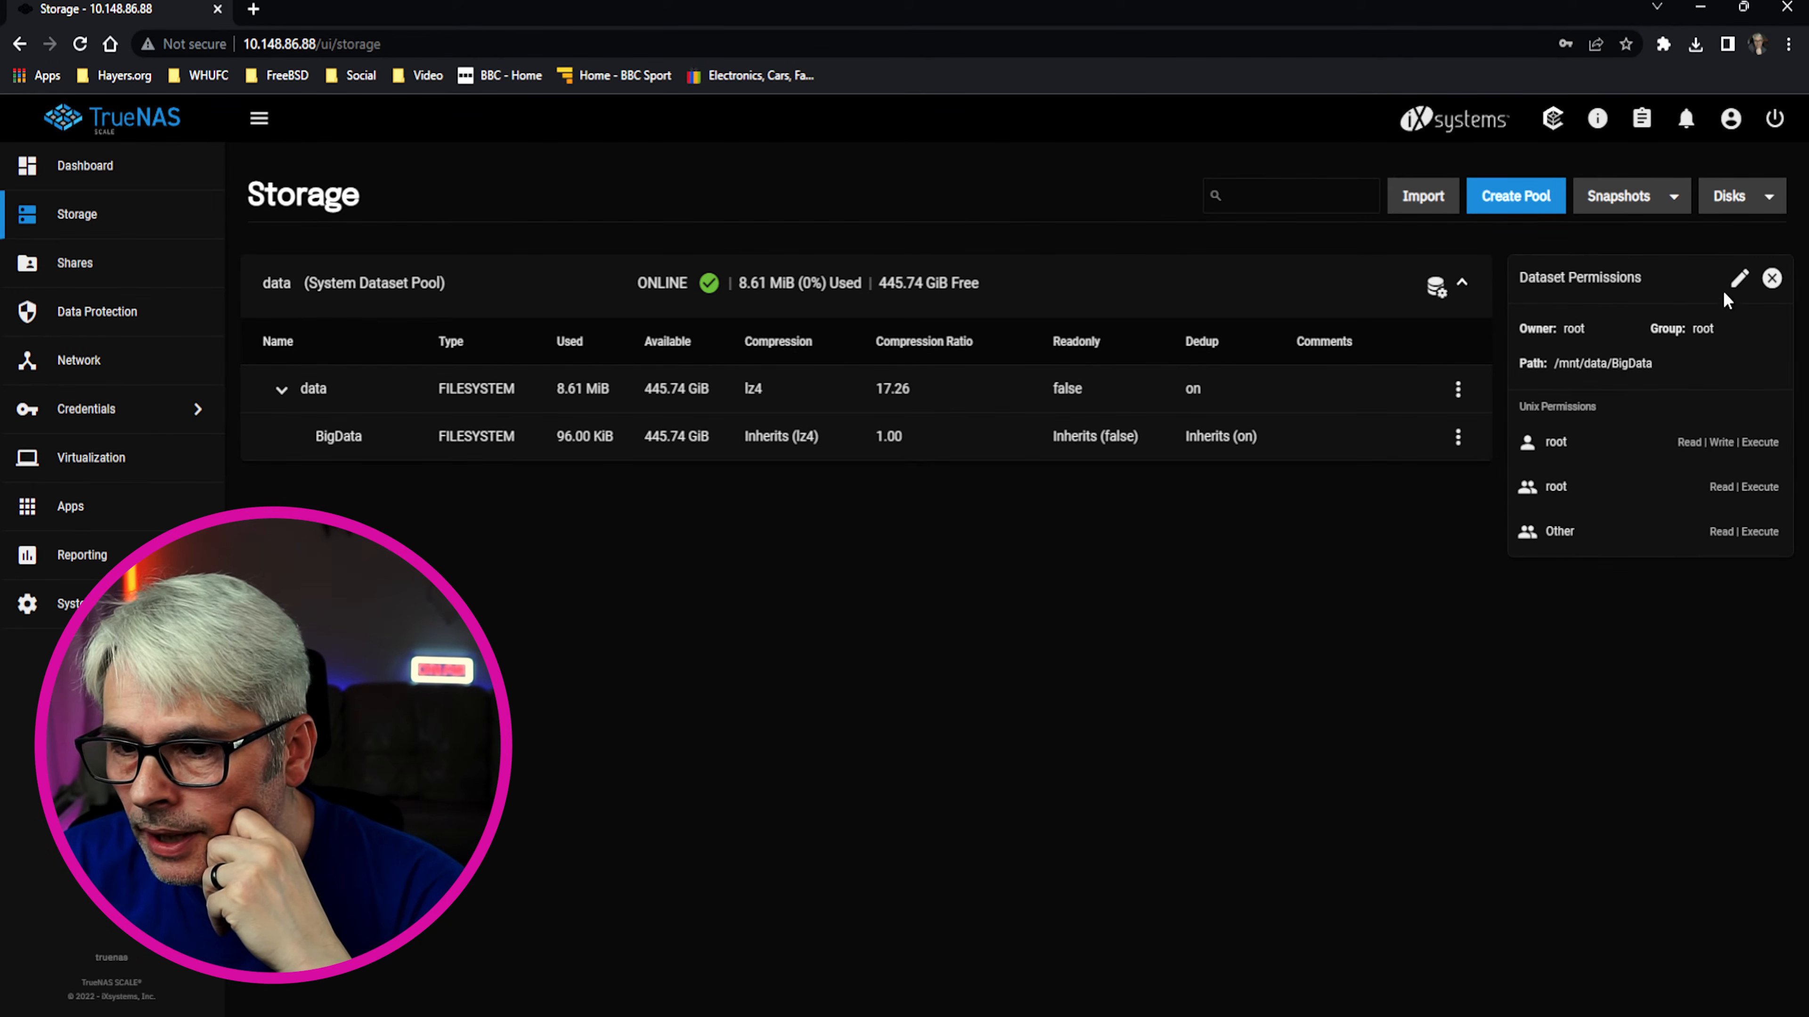
pyautogui.click(1741, 282)
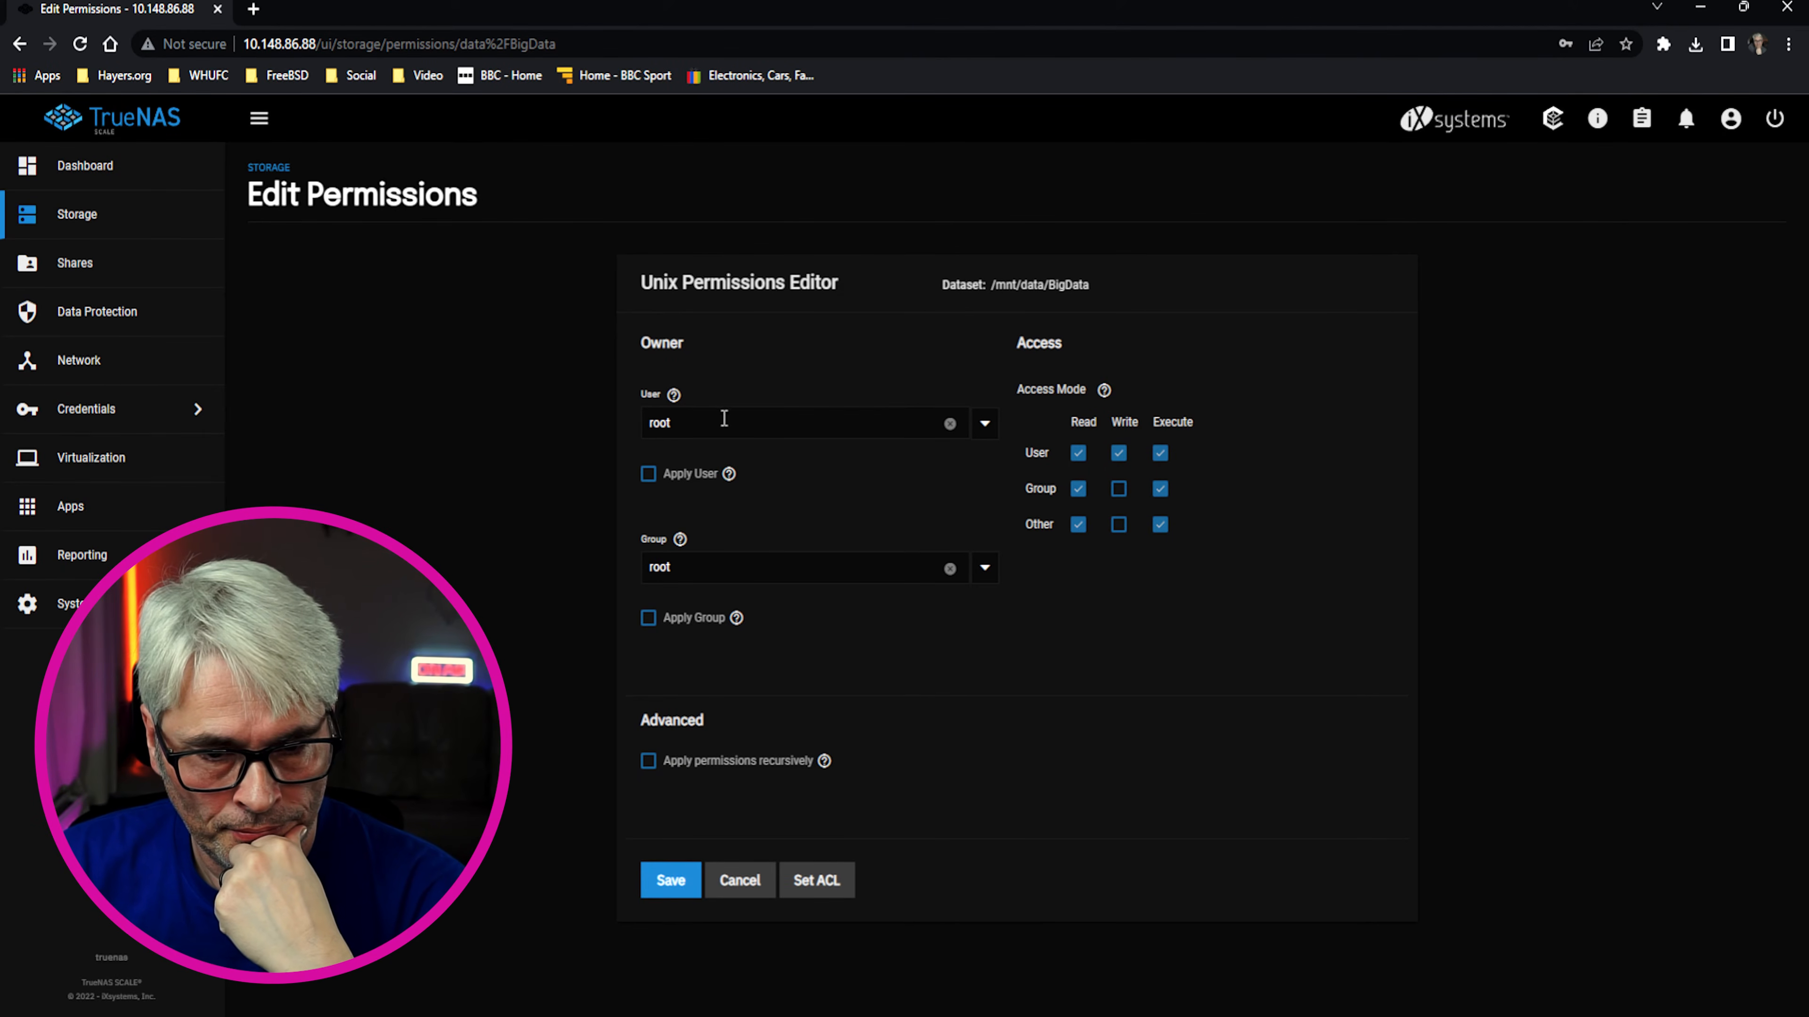
# Set share as BigData's owning user and group, applying the group ownership
pyautogui.click(949, 424)
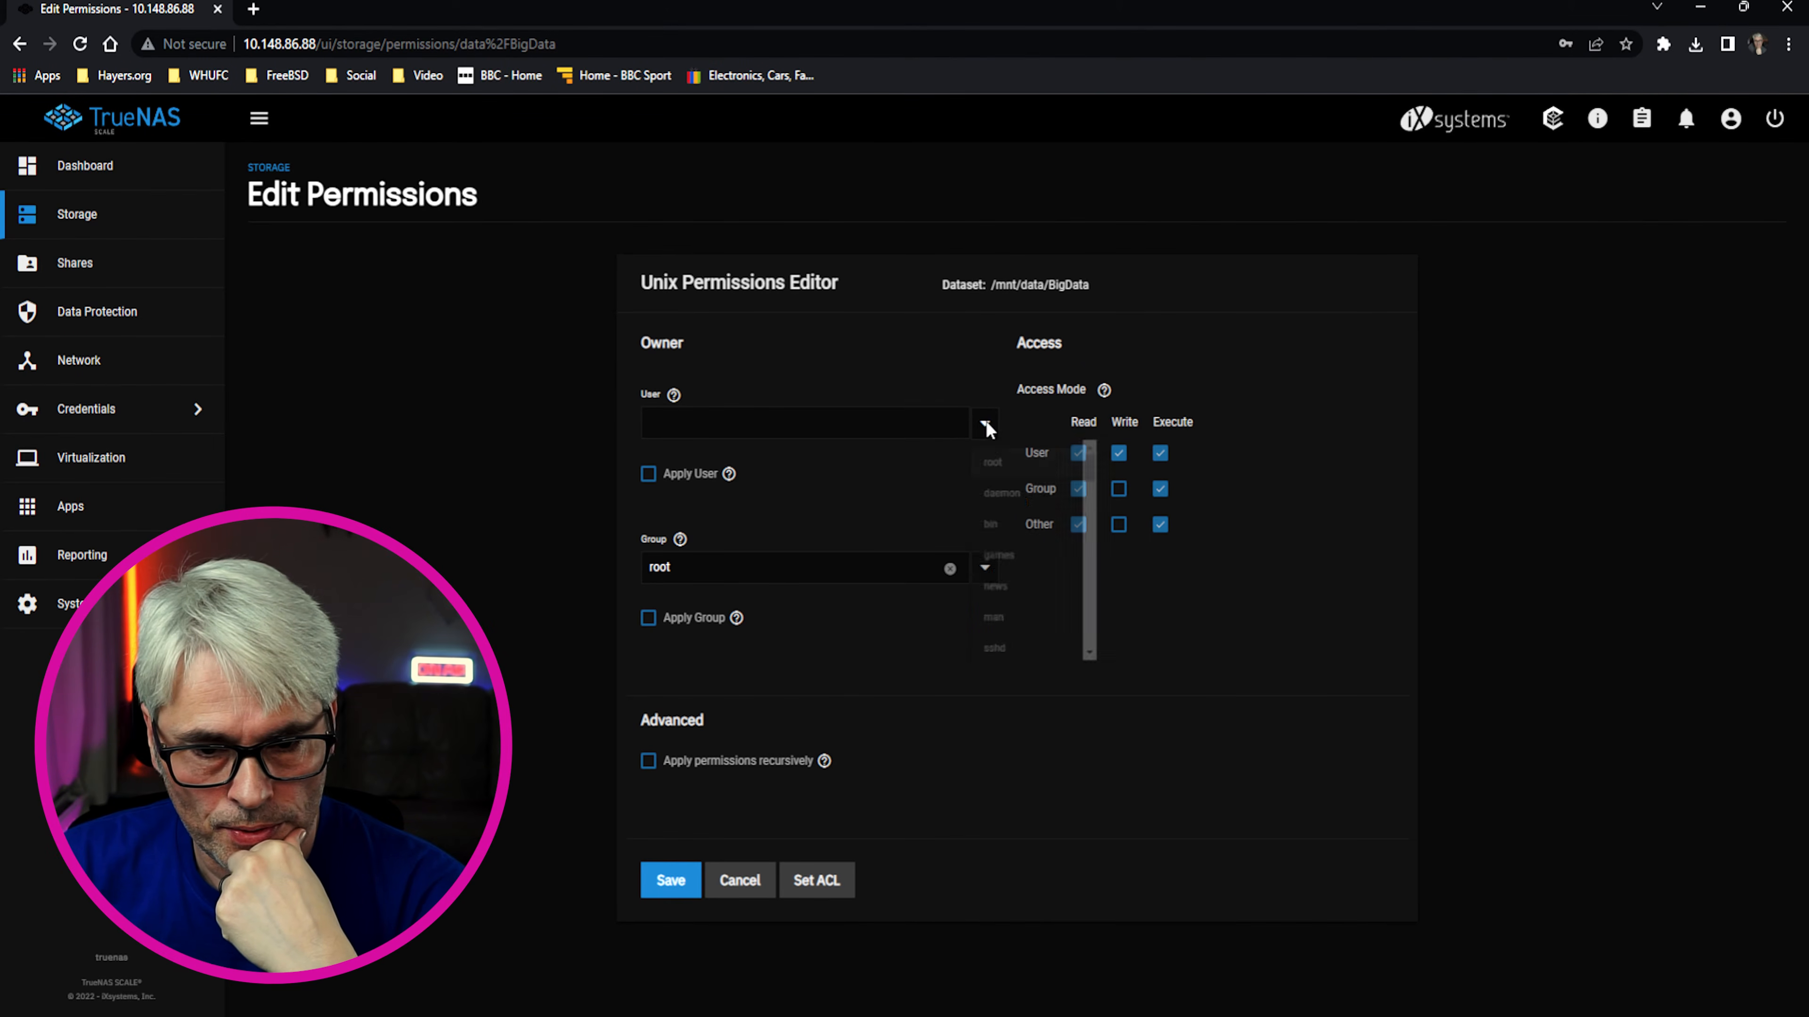
pyautogui.click(985, 424)
pyautogui.moveTo(1107, 471); pyautogui.dragTo(1097, 686)
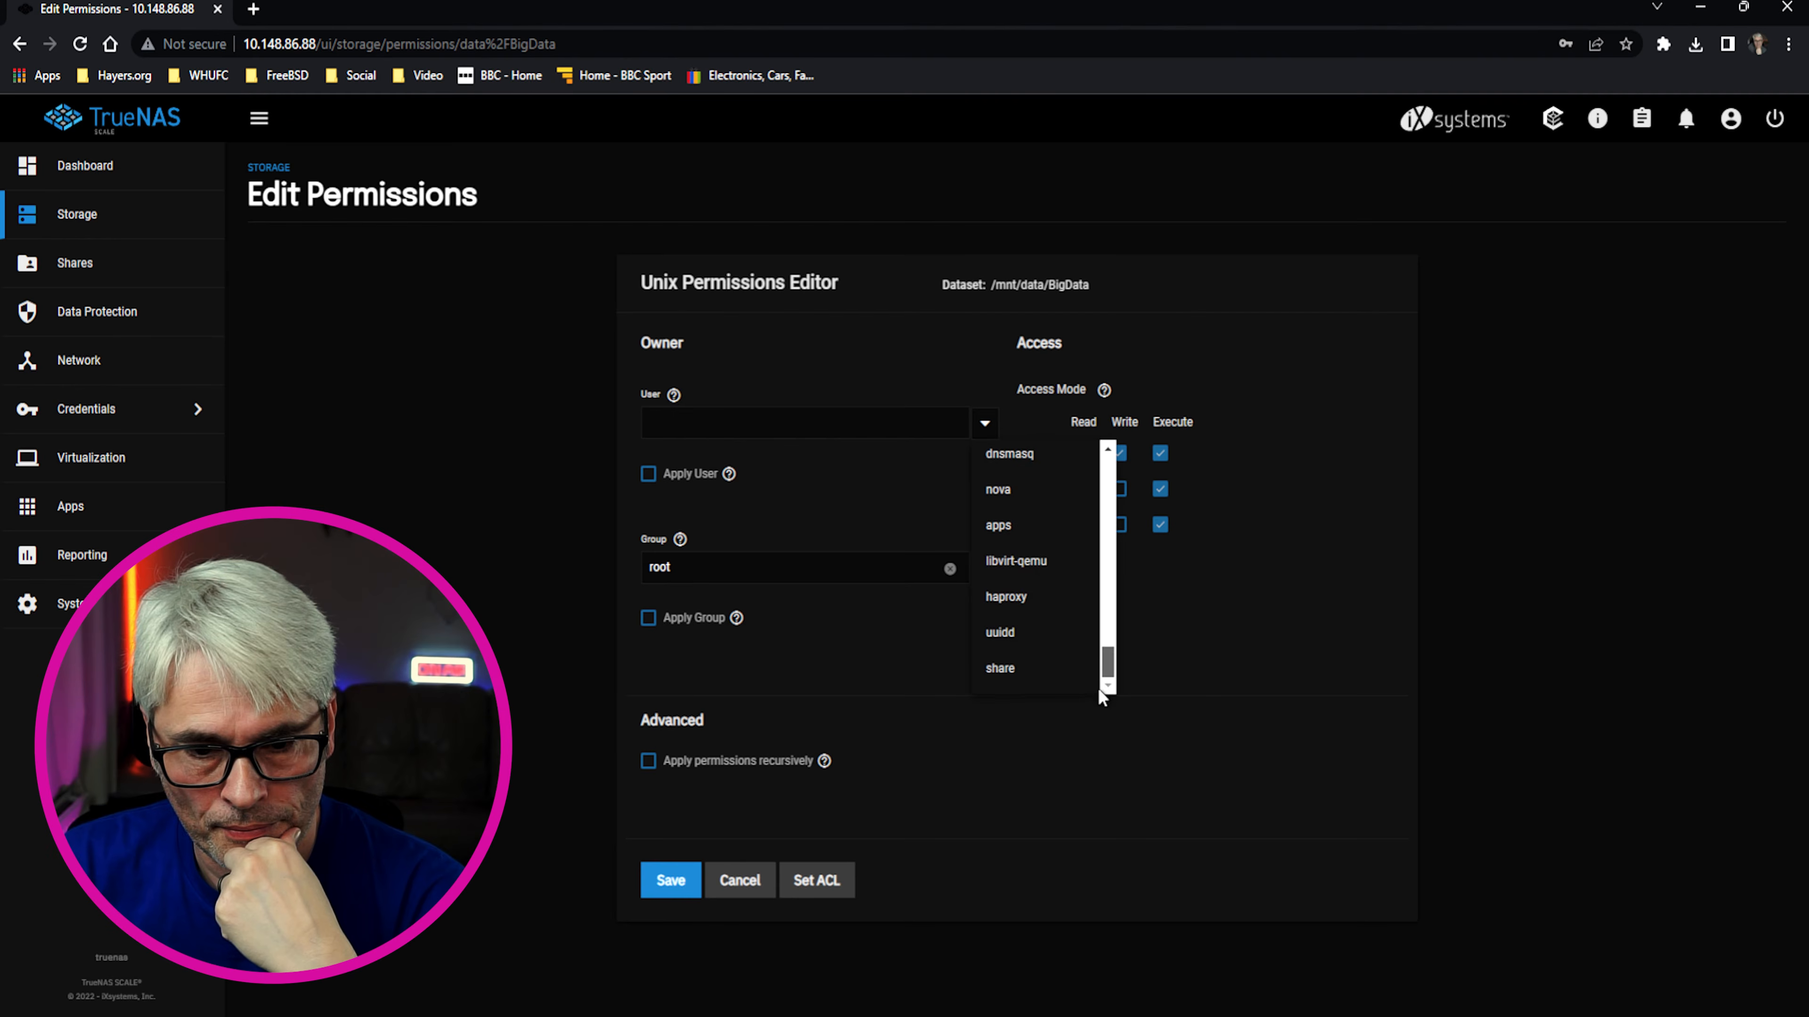
pyautogui.click(1033, 683)
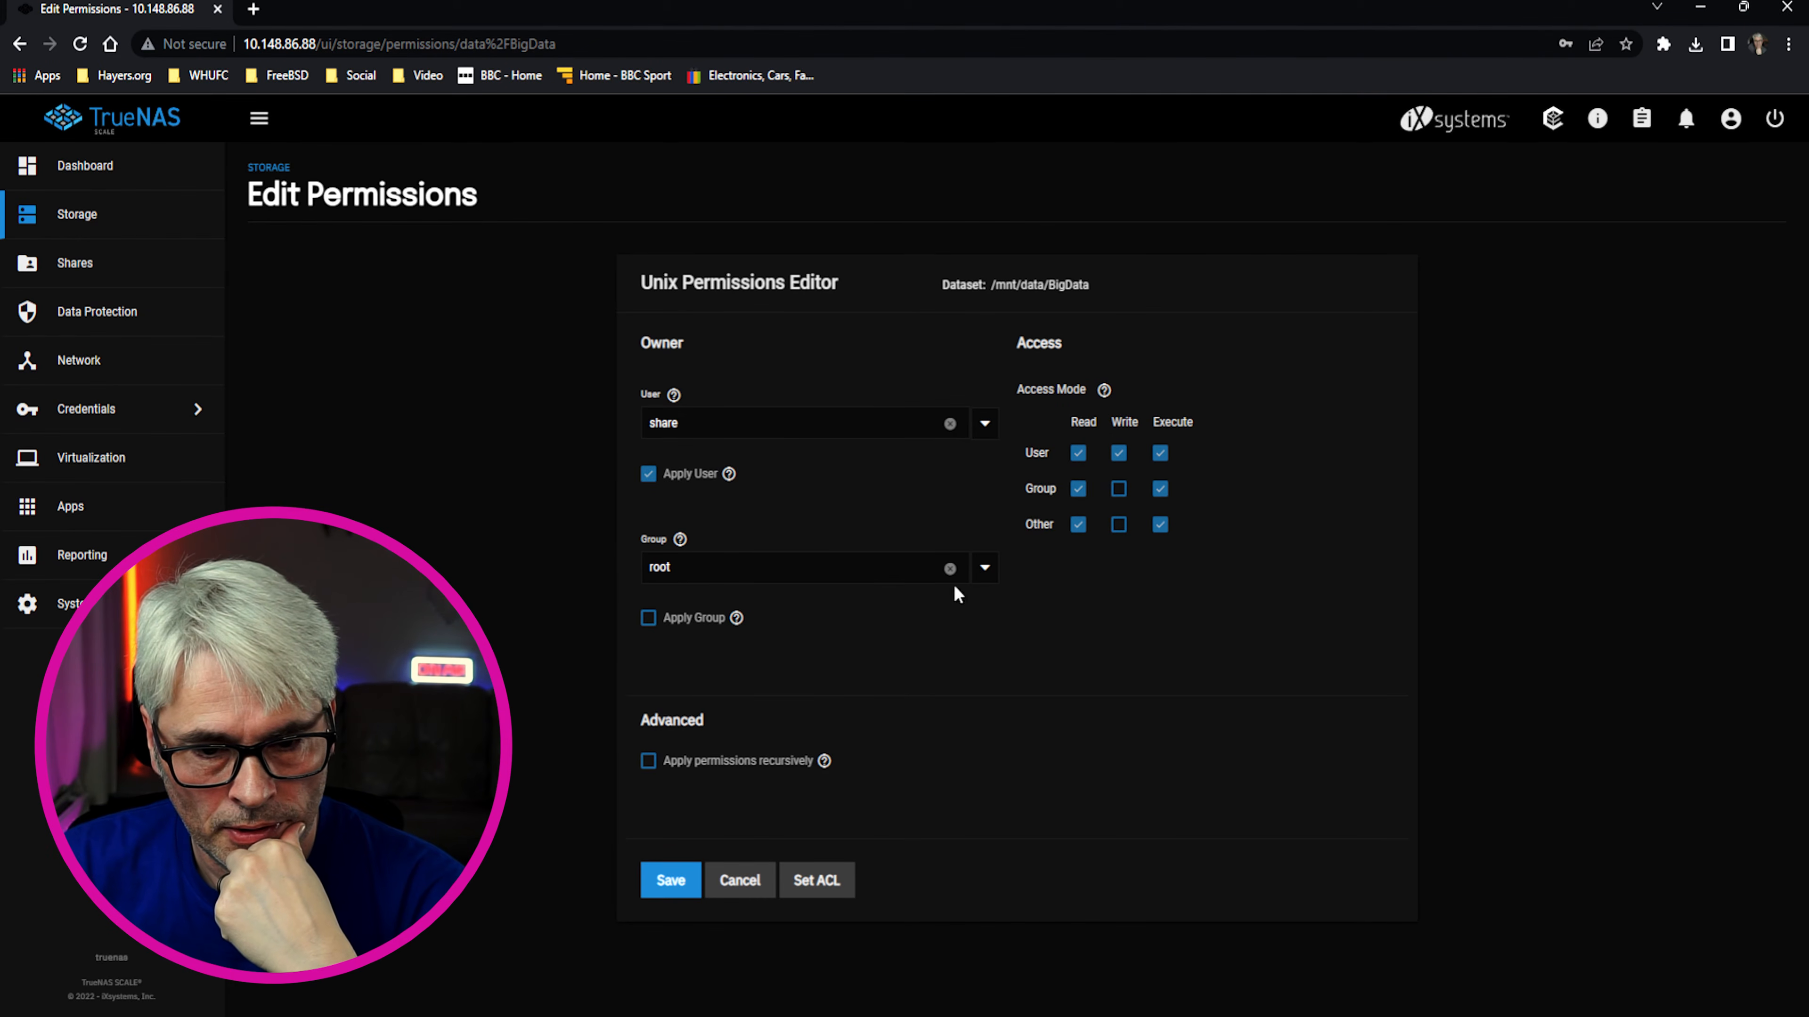
pyautogui.click(984, 568)
pyautogui.moveTo(1101, 617); pyautogui.dragTo(1122, 840)
pyautogui.click(1017, 820)
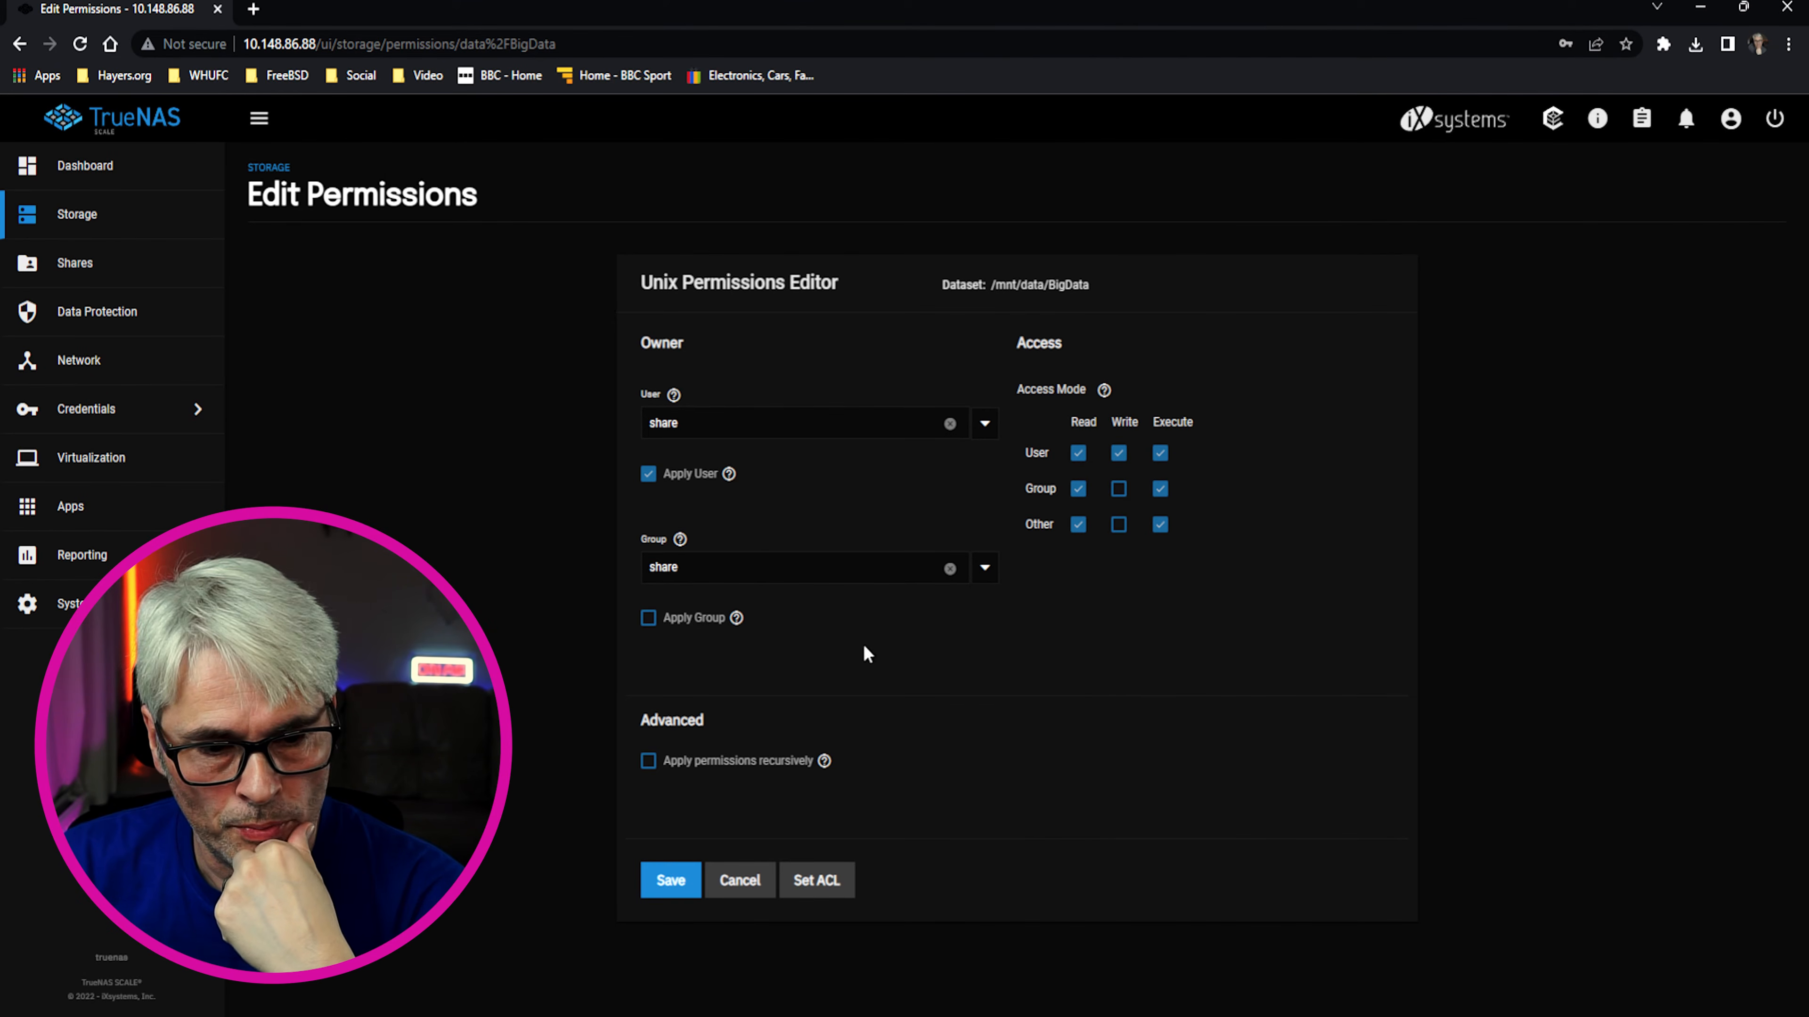
pyautogui.click(649, 618)
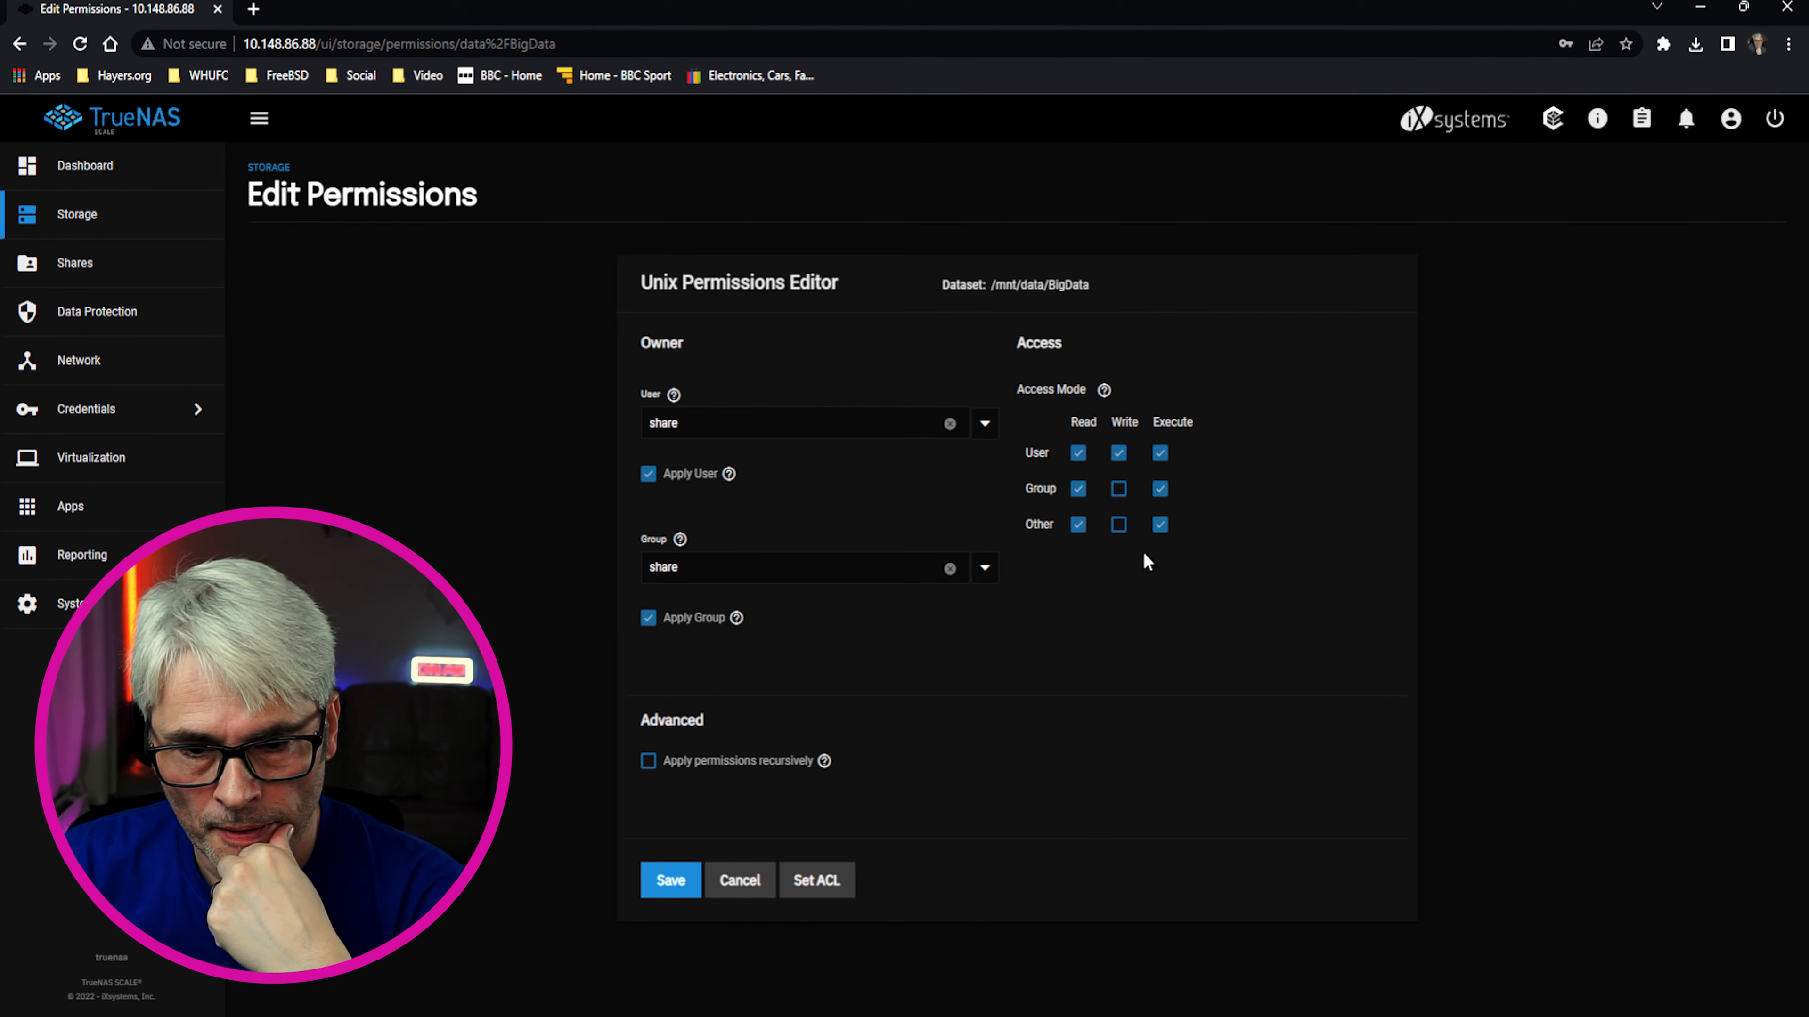
# Grant group write, apply permissions recursively and to child datasets, then choose Set ACL
pyautogui.click(1119, 491)
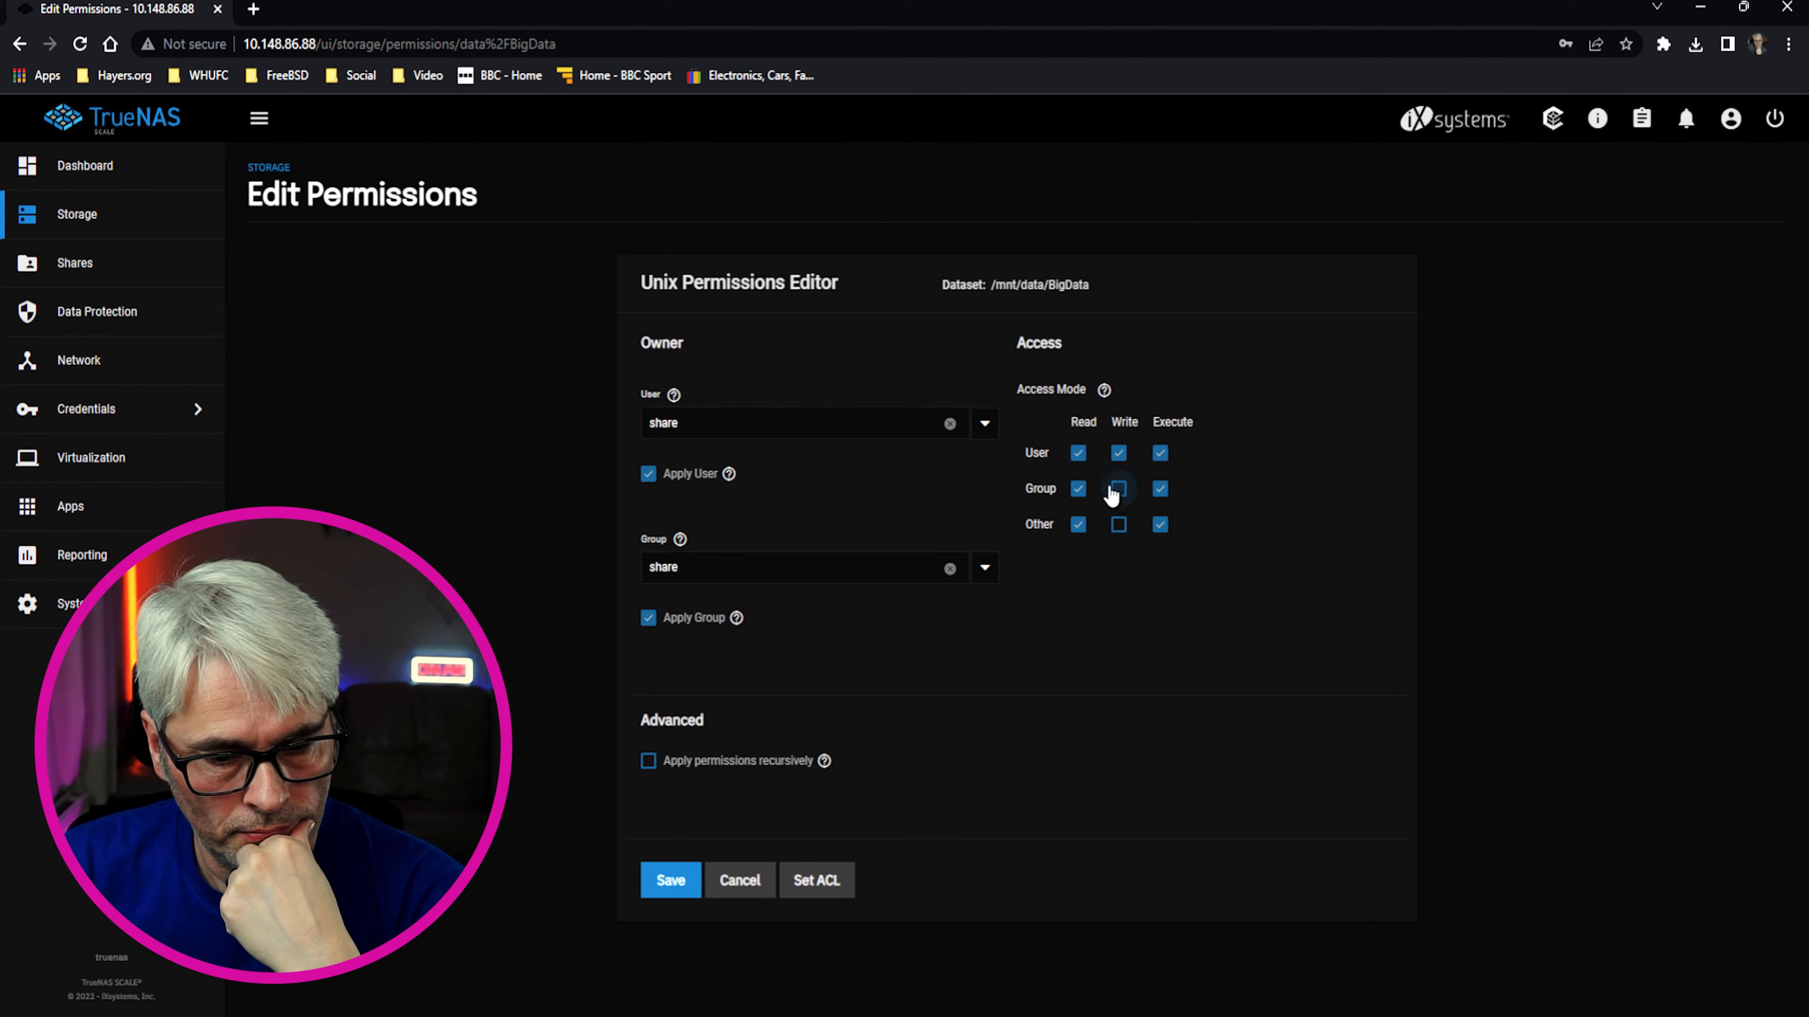
pyautogui.click(670, 762)
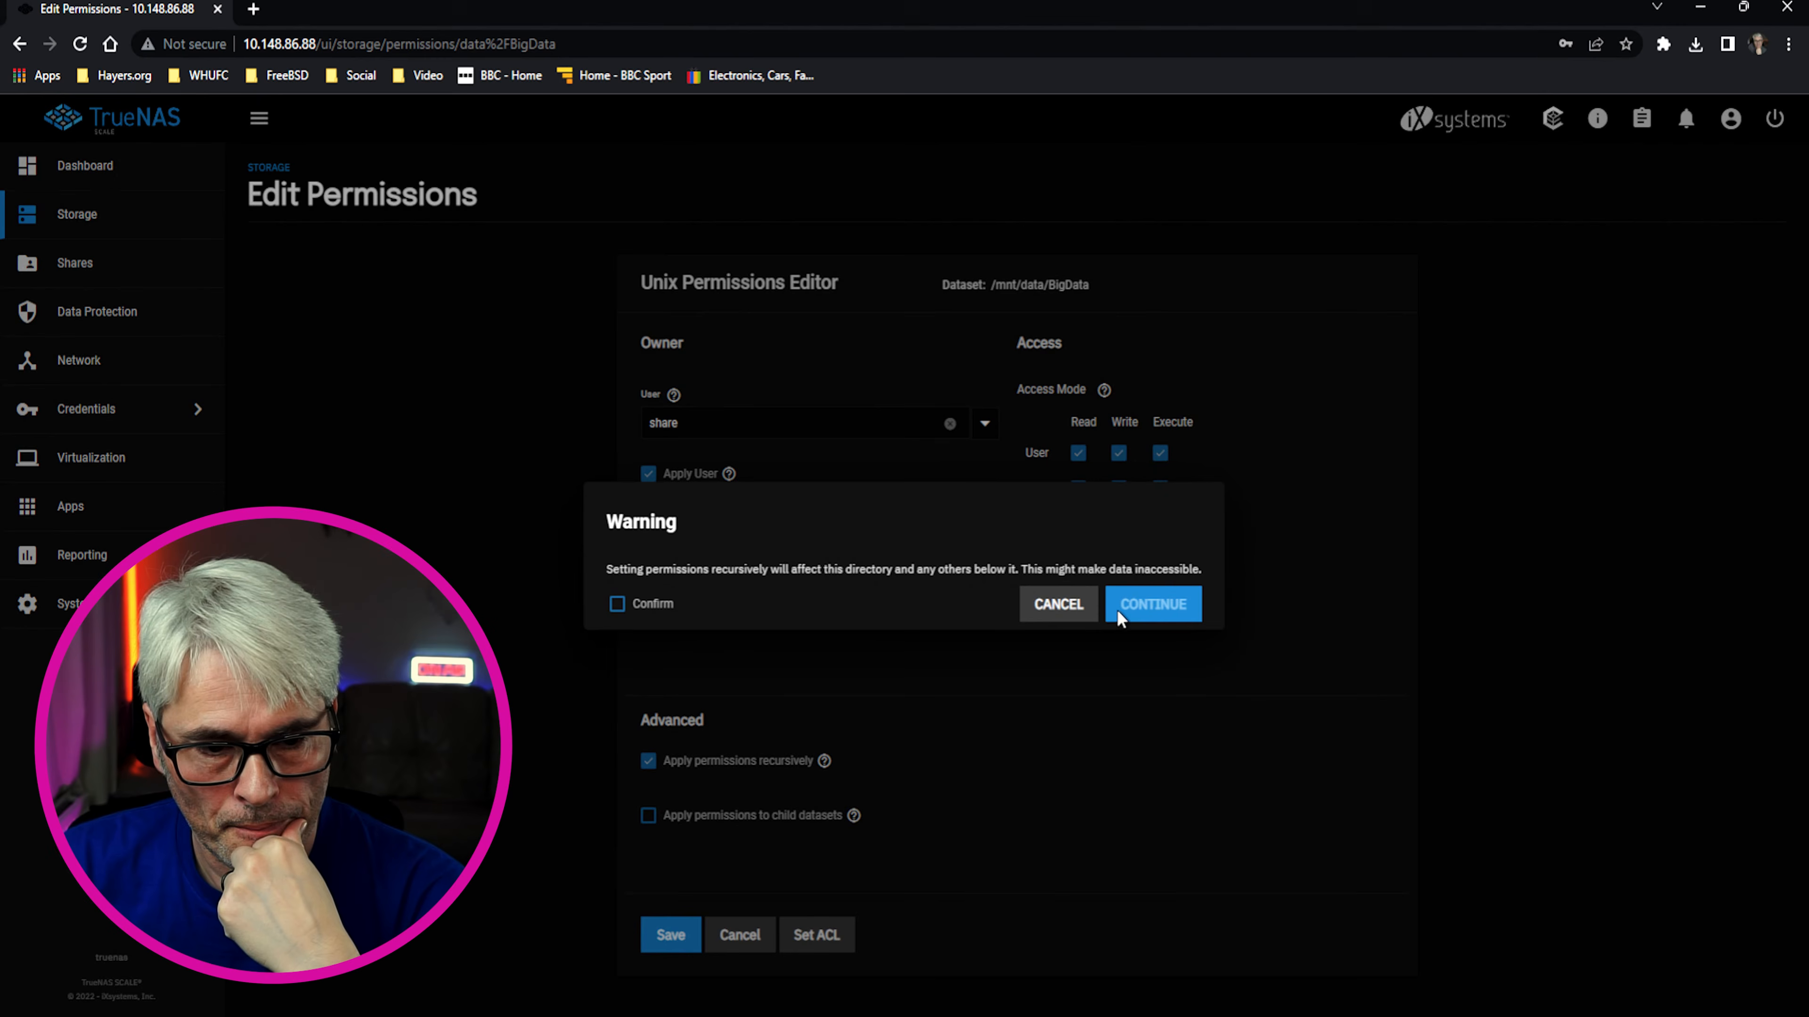
pyautogui.click(618, 606)
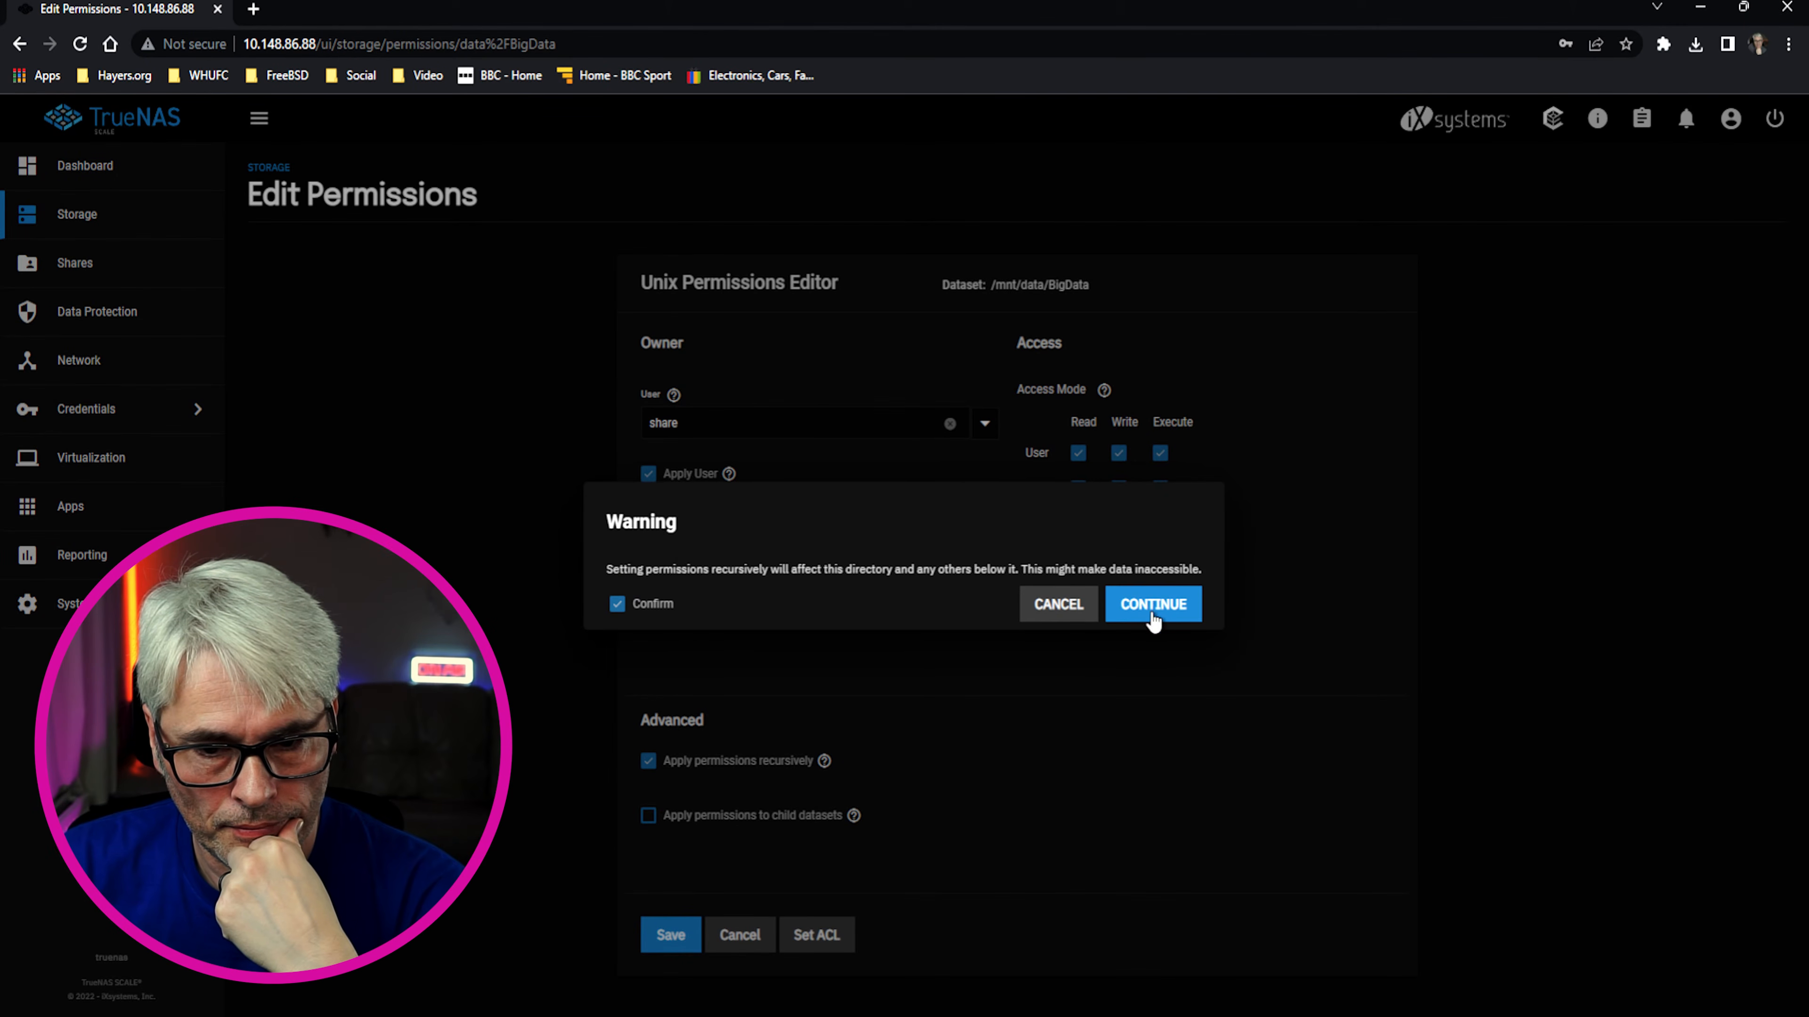
pyautogui.click(1153, 618)
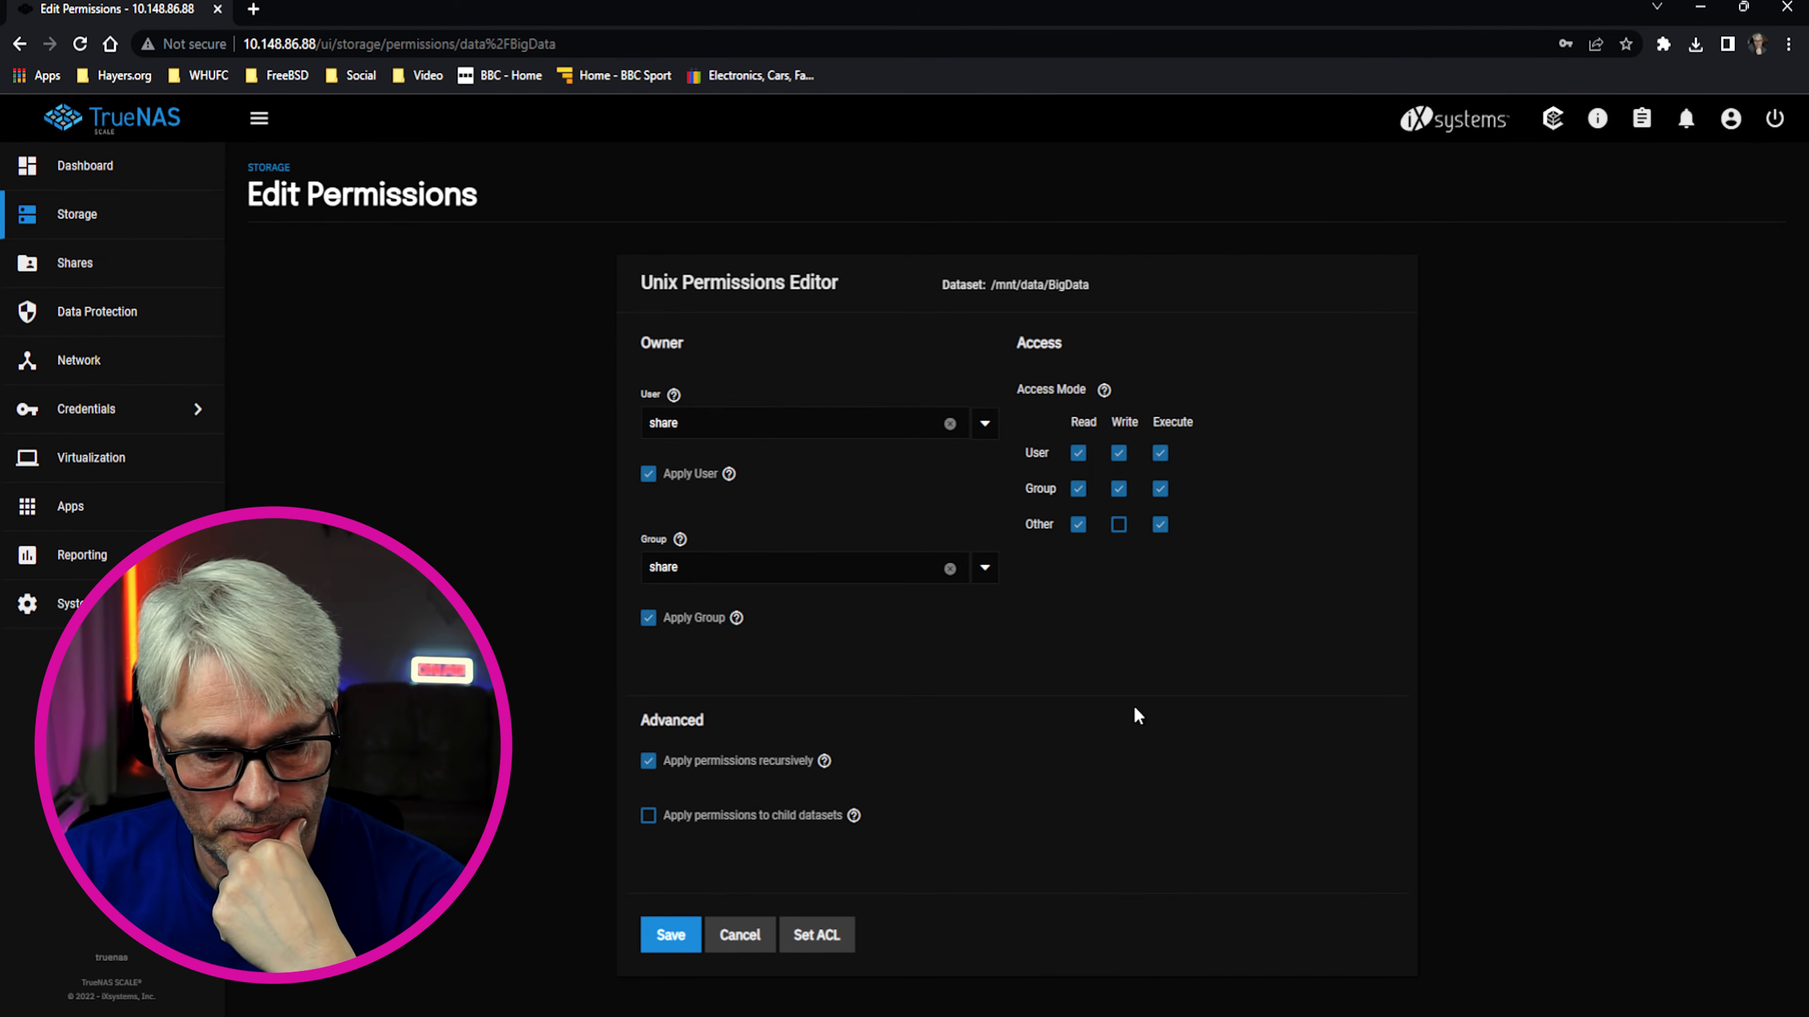
pyautogui.click(645, 817)
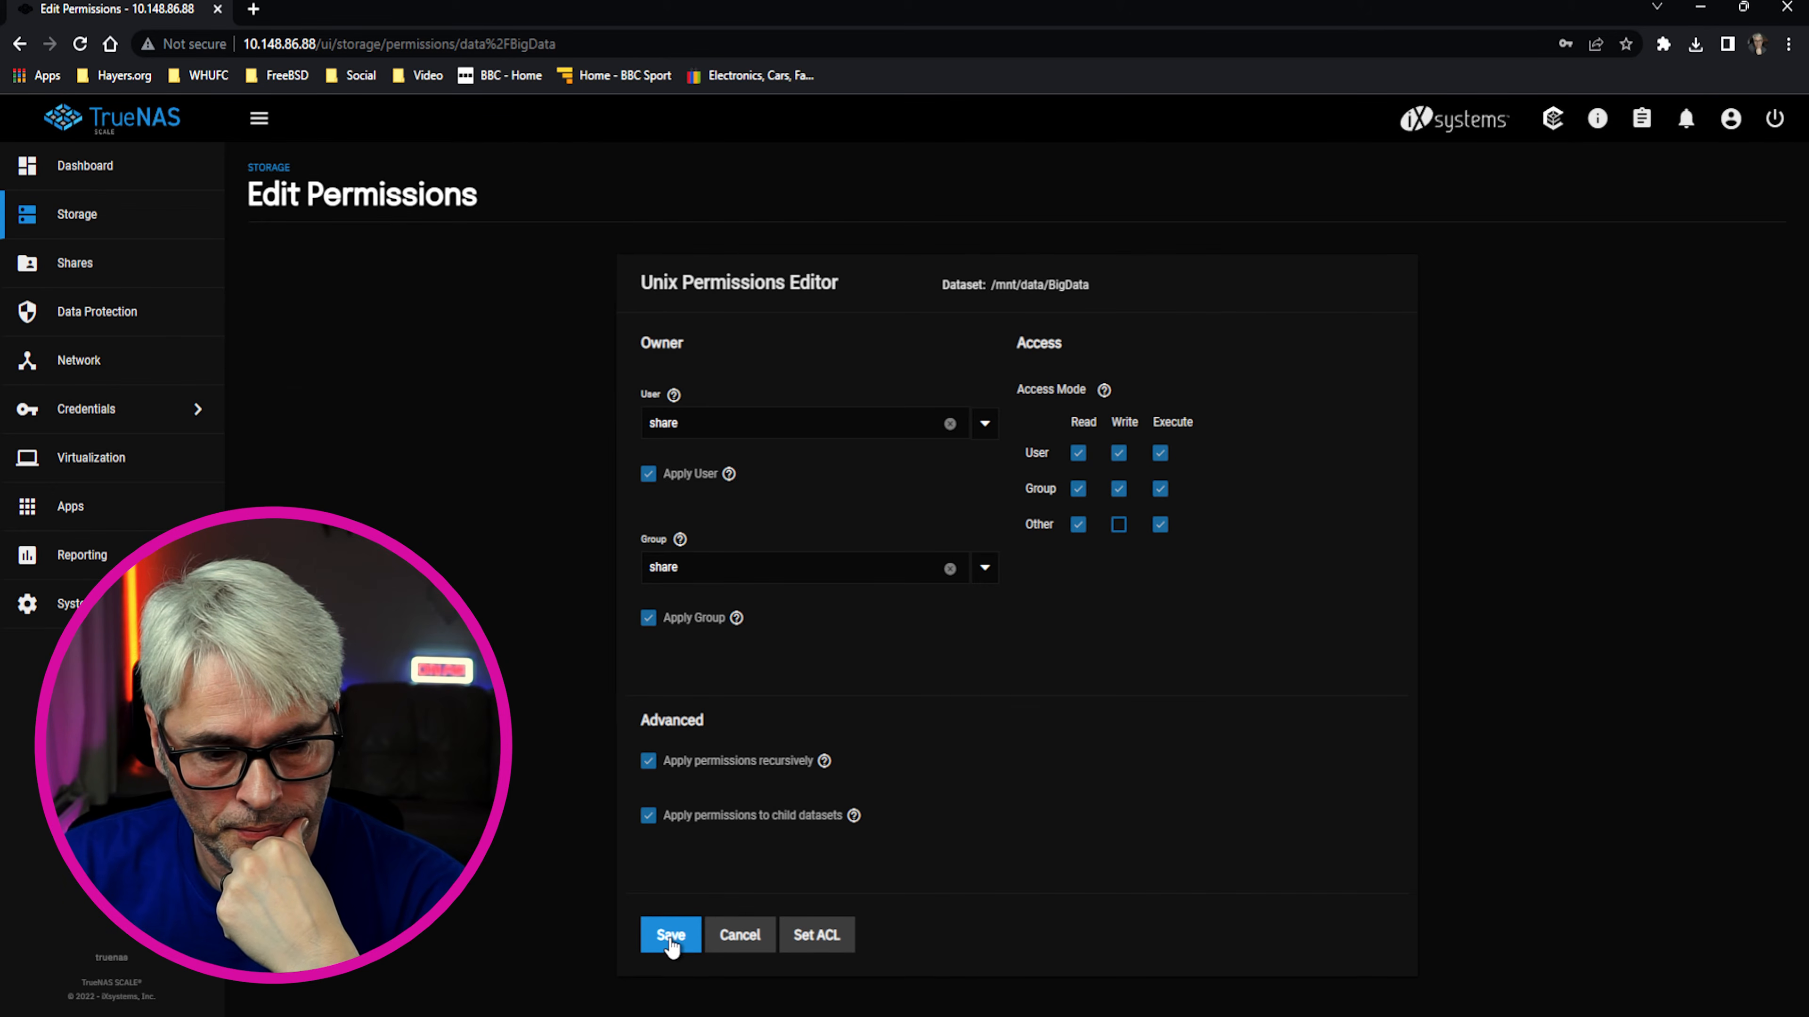
pyautogui.click(817, 935)
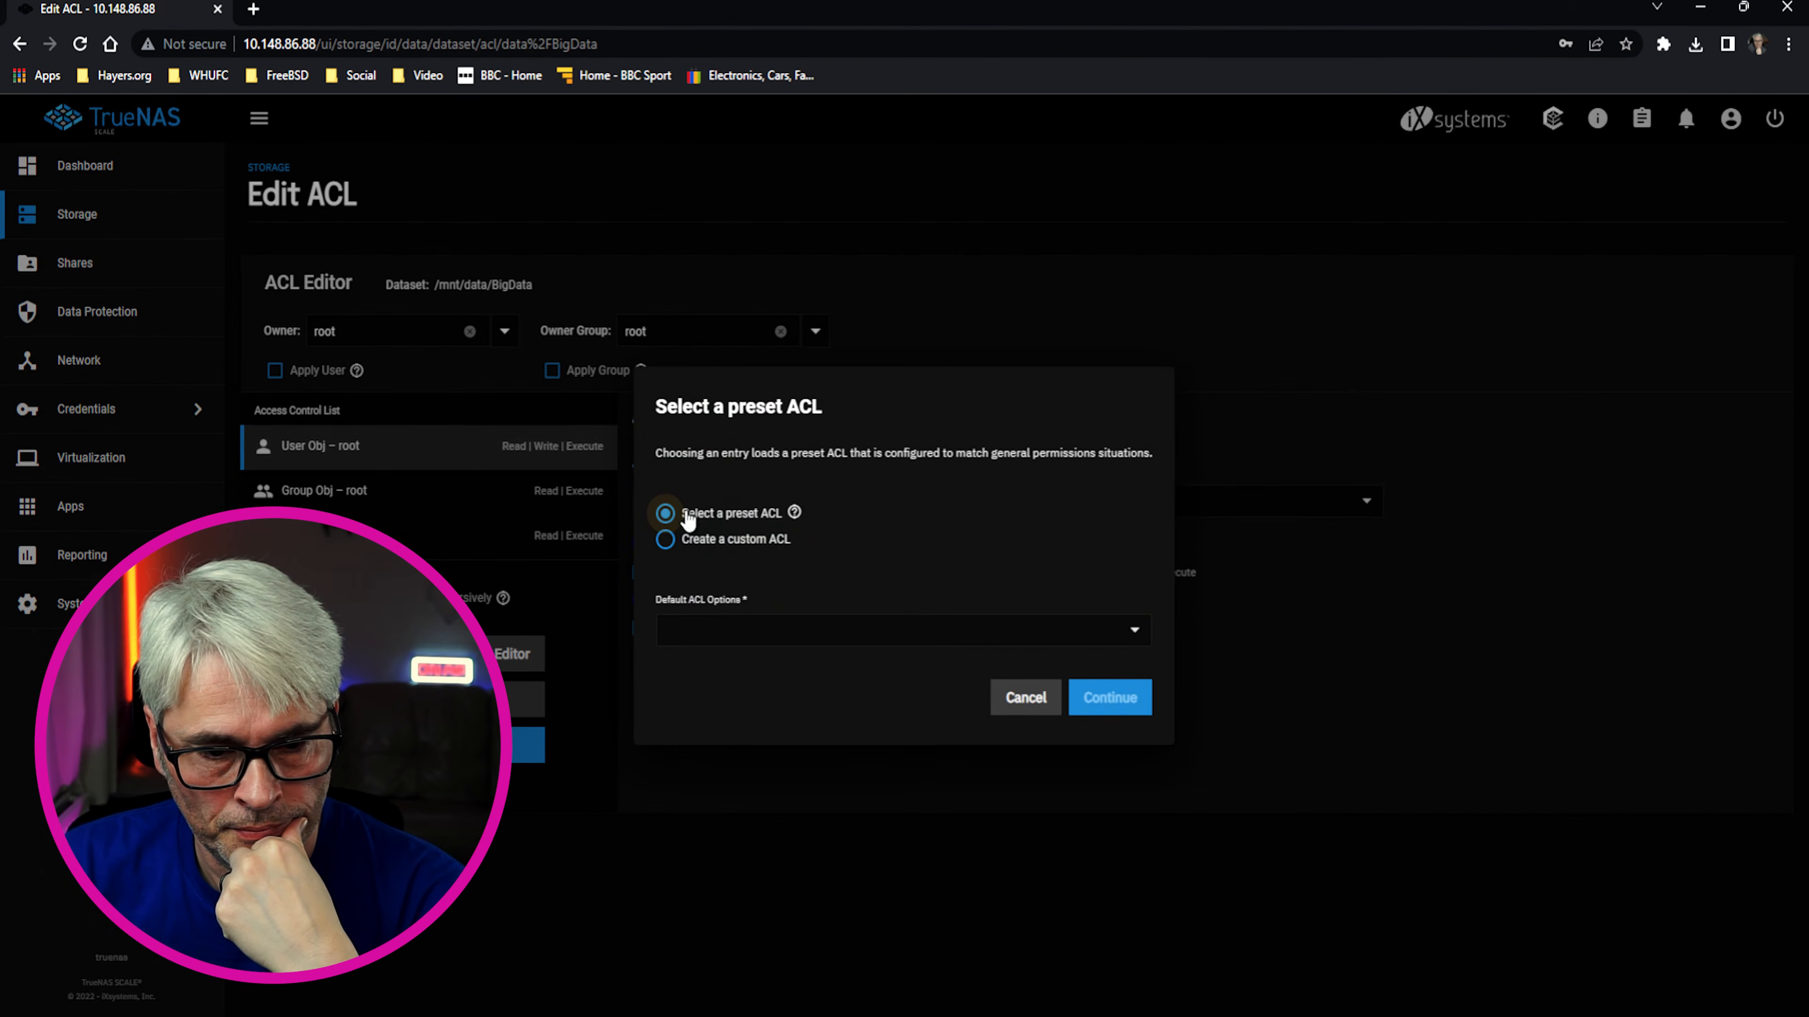
# Dismiss the ACL preset prompt and return to the Unix permissions editor
pyautogui.click(1032, 697)
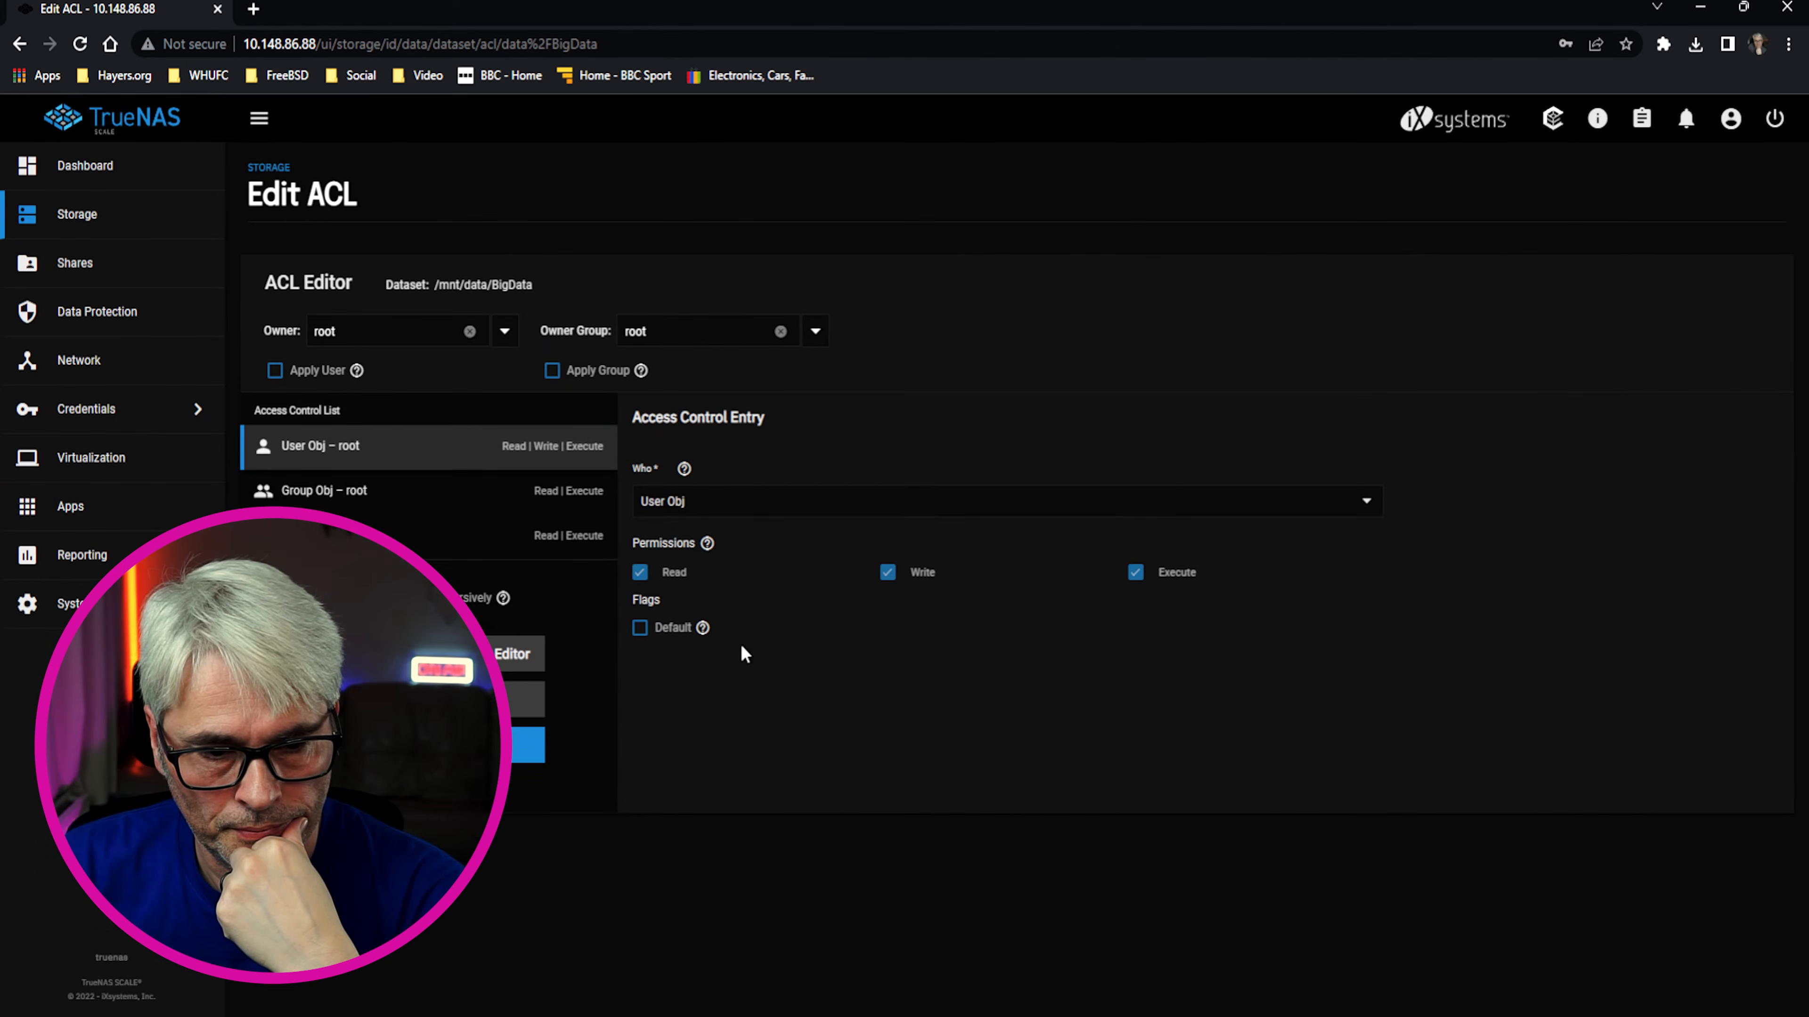
pyautogui.click(640, 628)
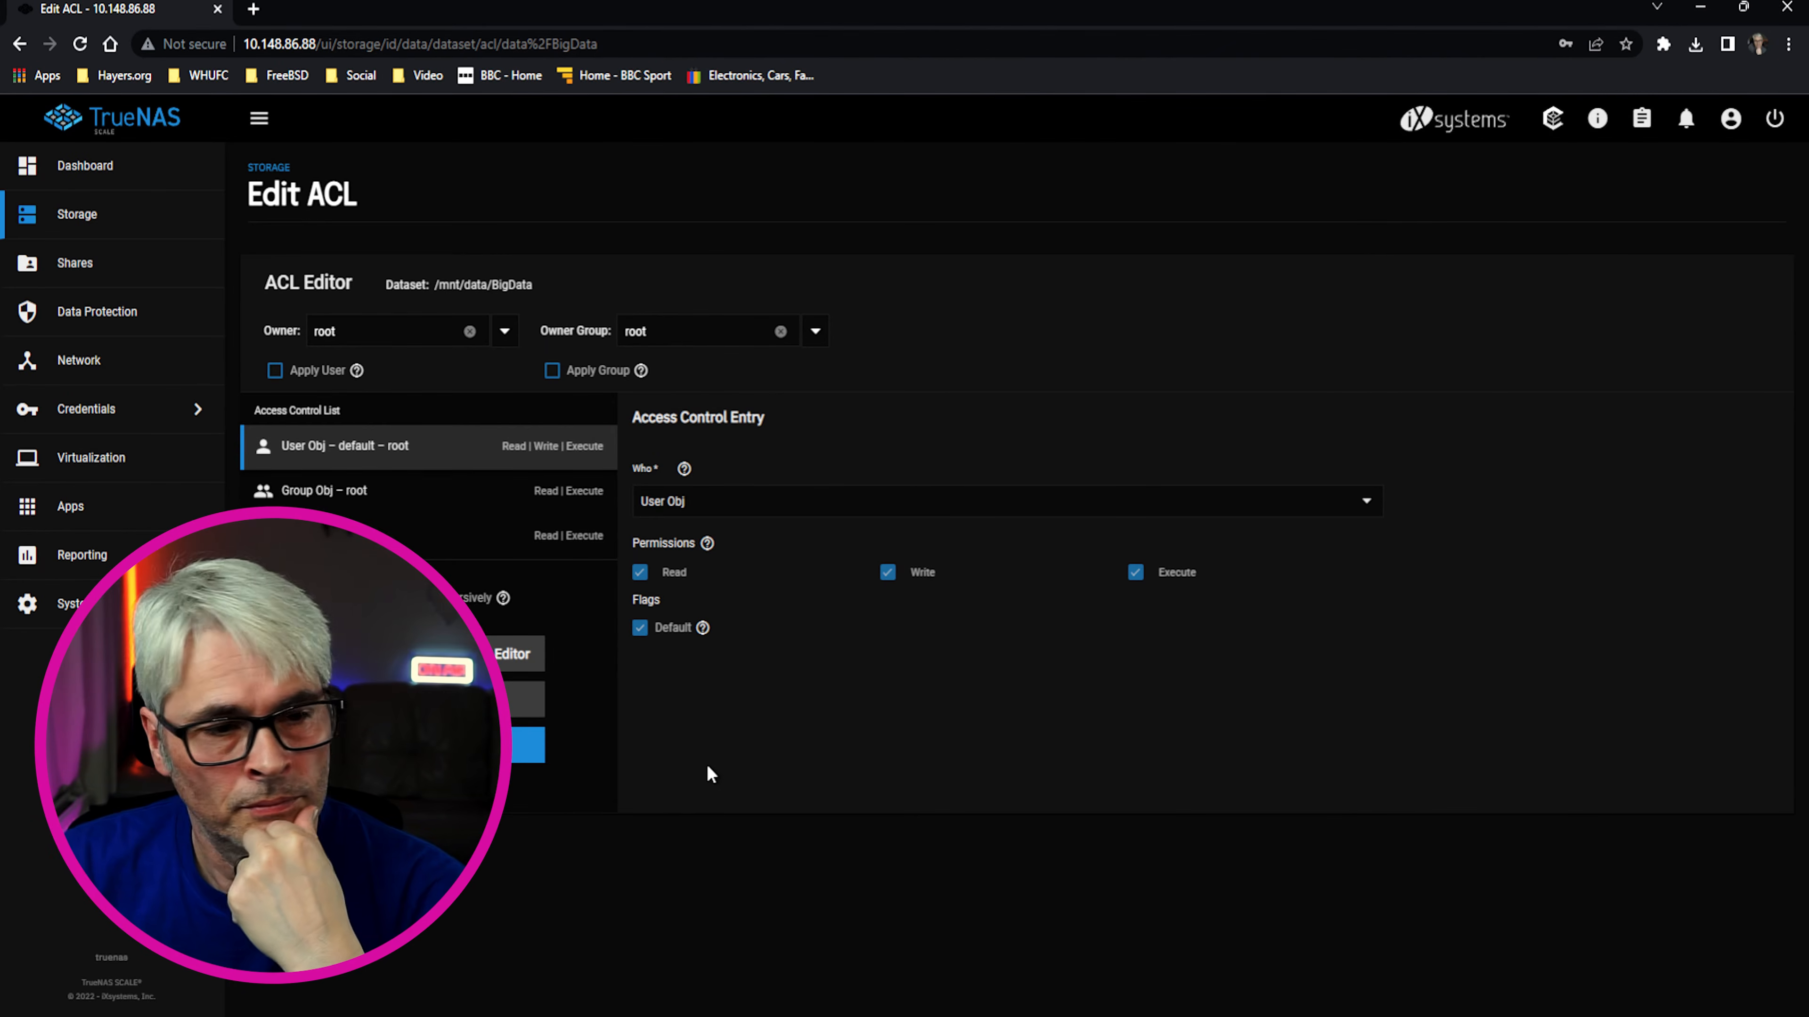
pyautogui.hotkey('alt', 'Left')
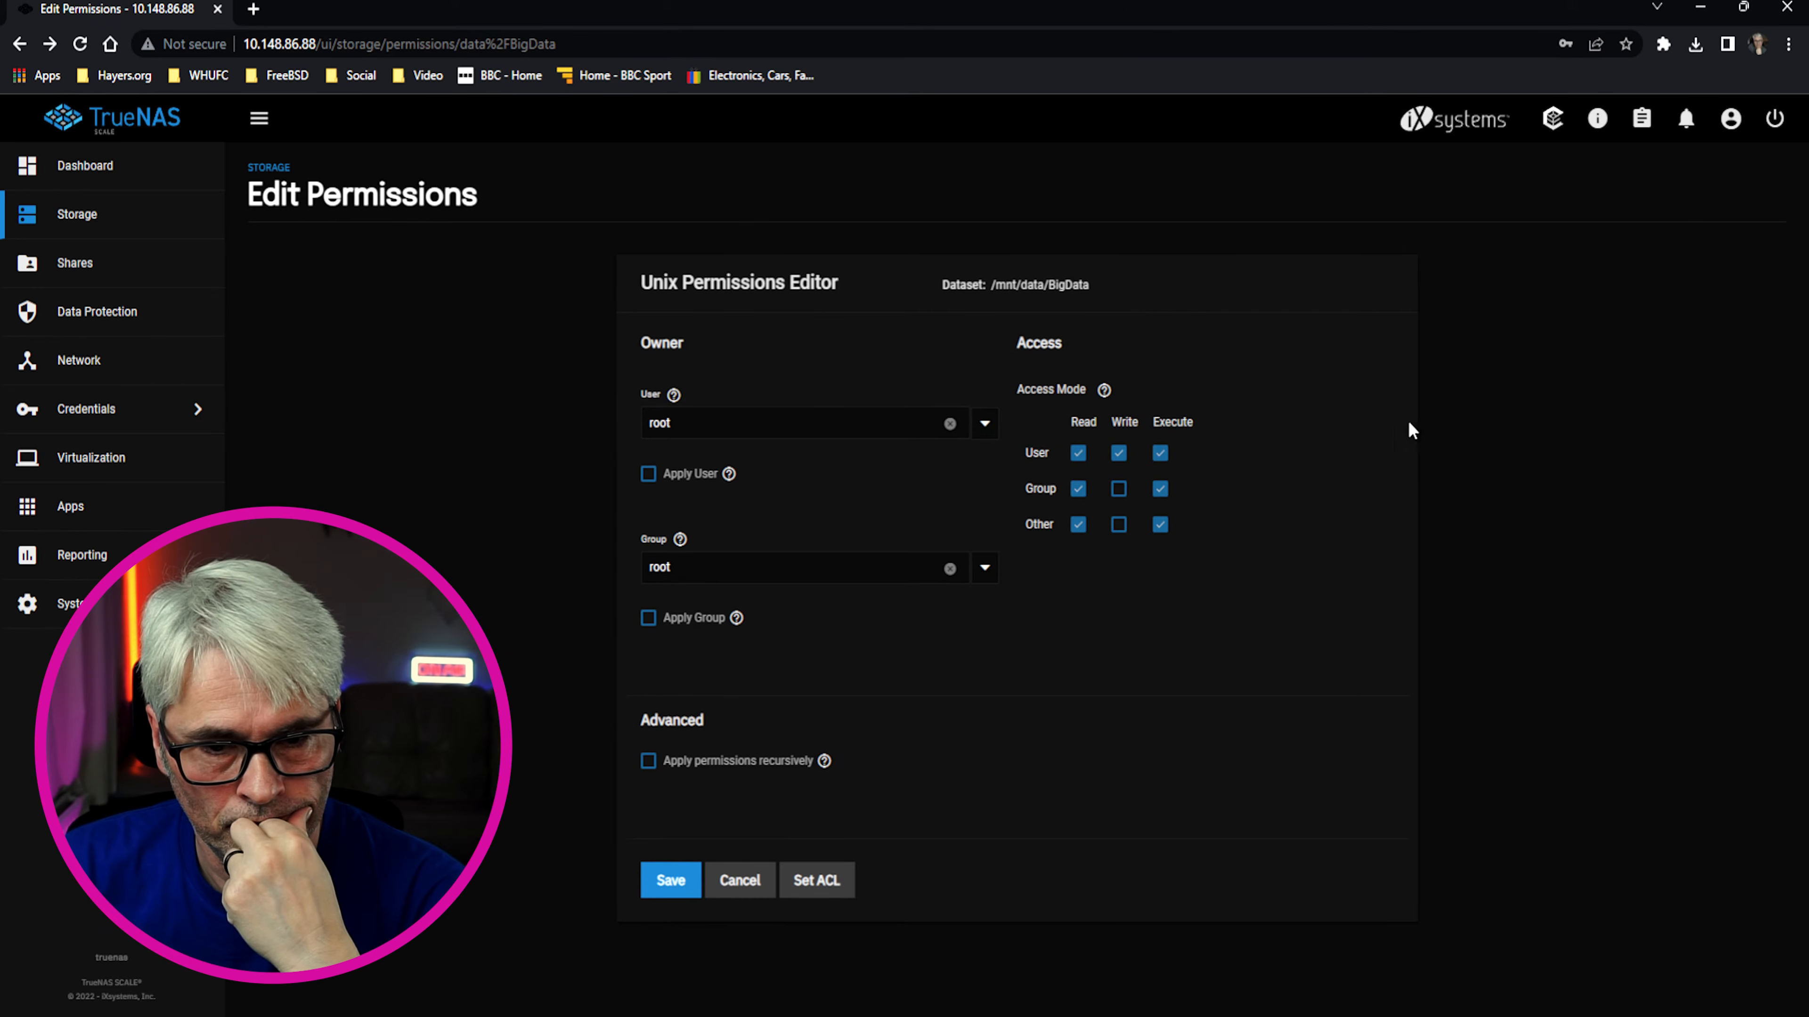
# Set share as BigData's owning user and group, applying both ownership changes
pyautogui.click(950, 424)
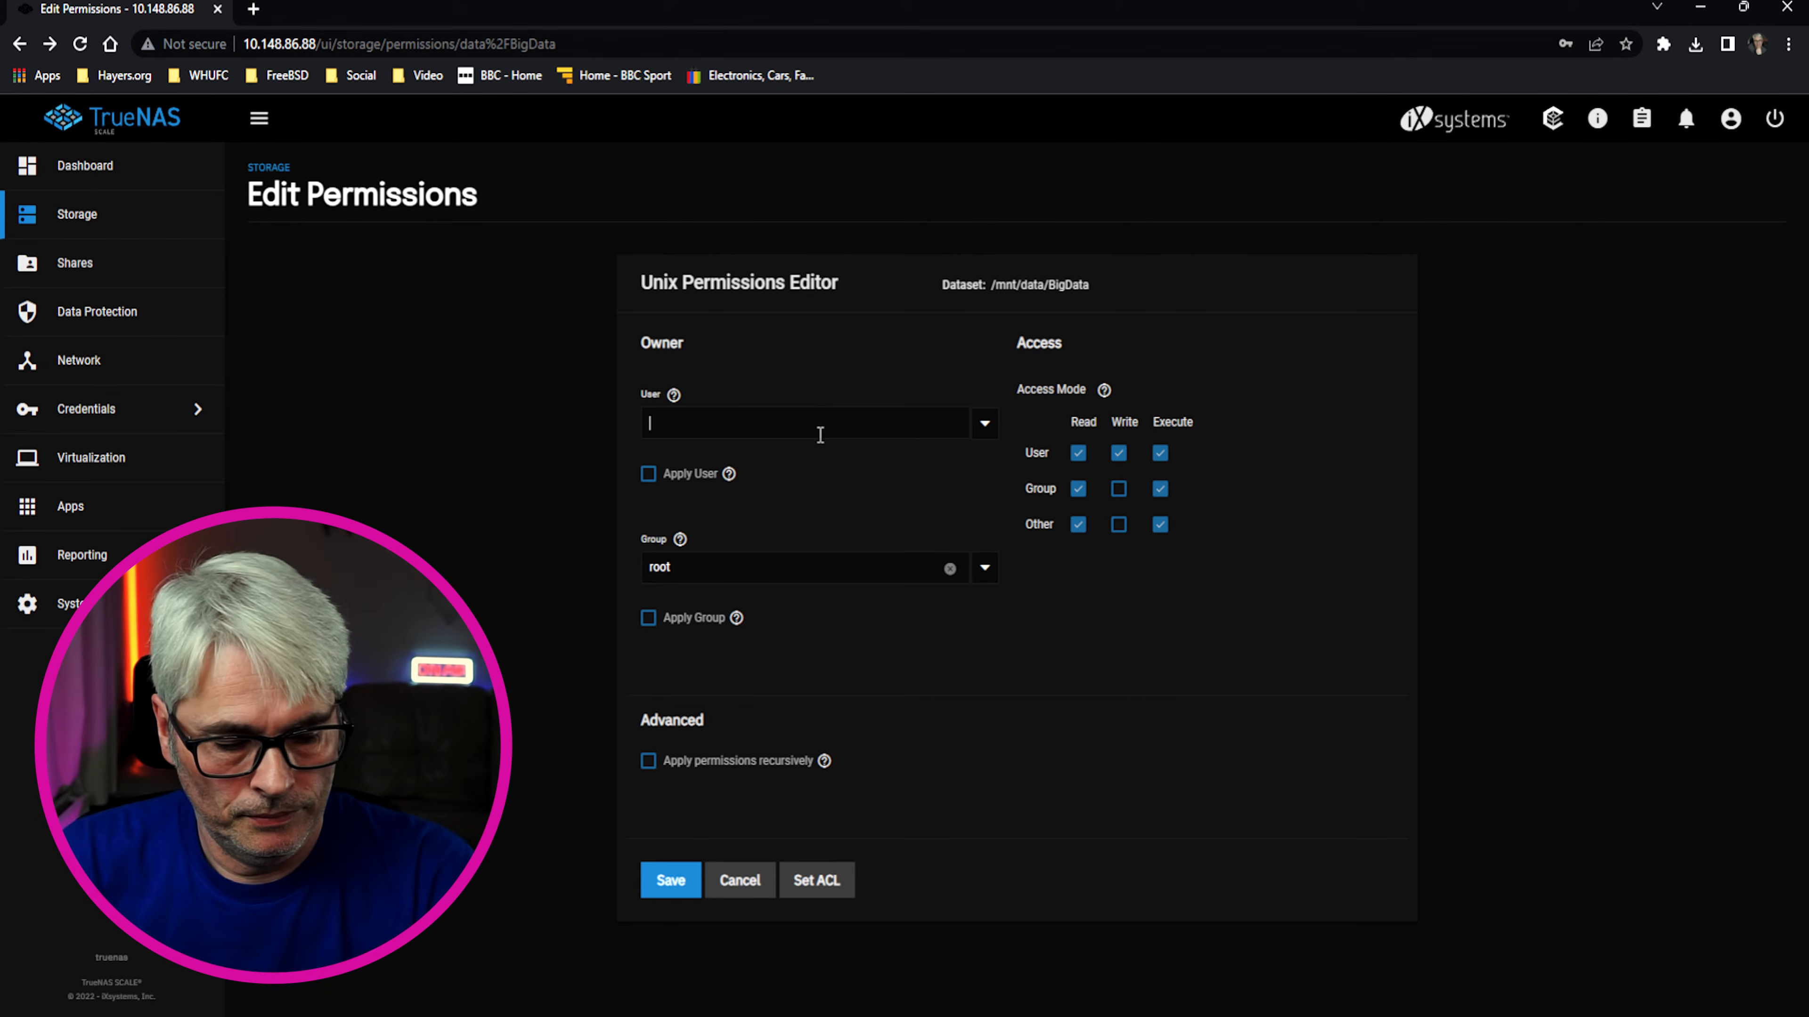
pyautogui.write('share')
pyautogui.press('Return')
pyautogui.click(655, 475)
pyautogui.doubleClick(690, 567)
pyautogui.write('sha')
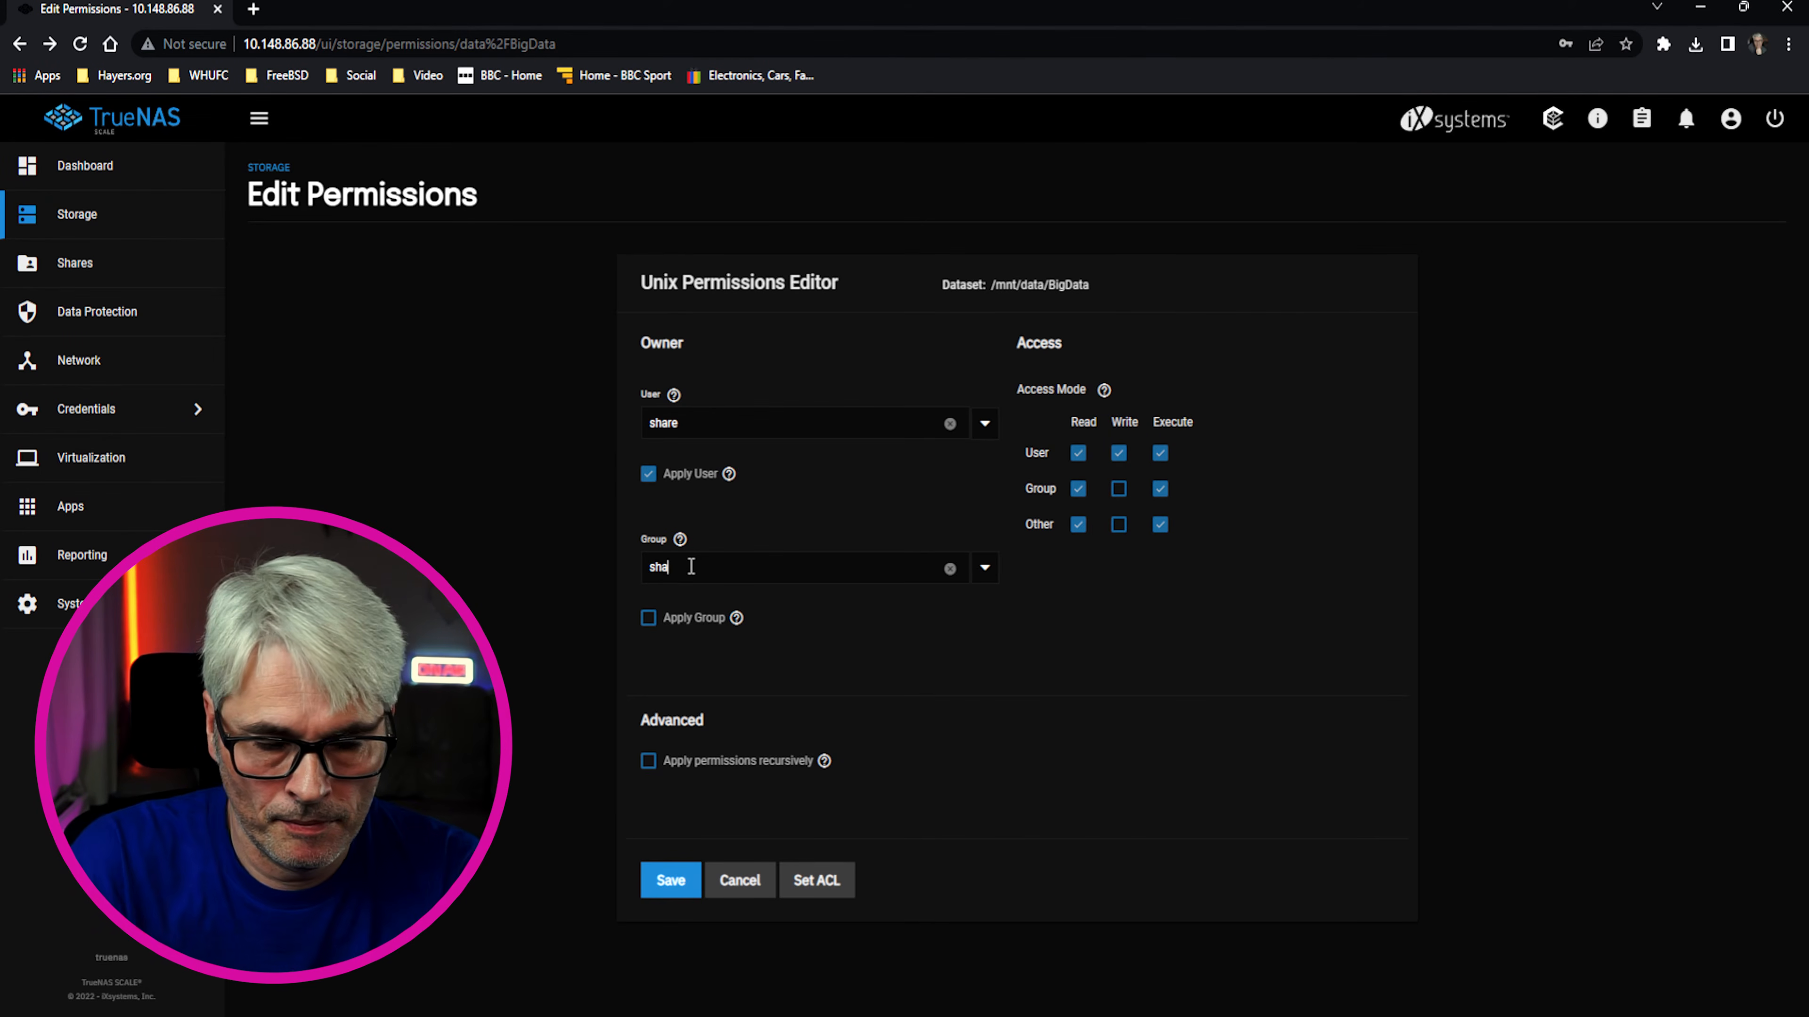
pyautogui.click(705, 610)
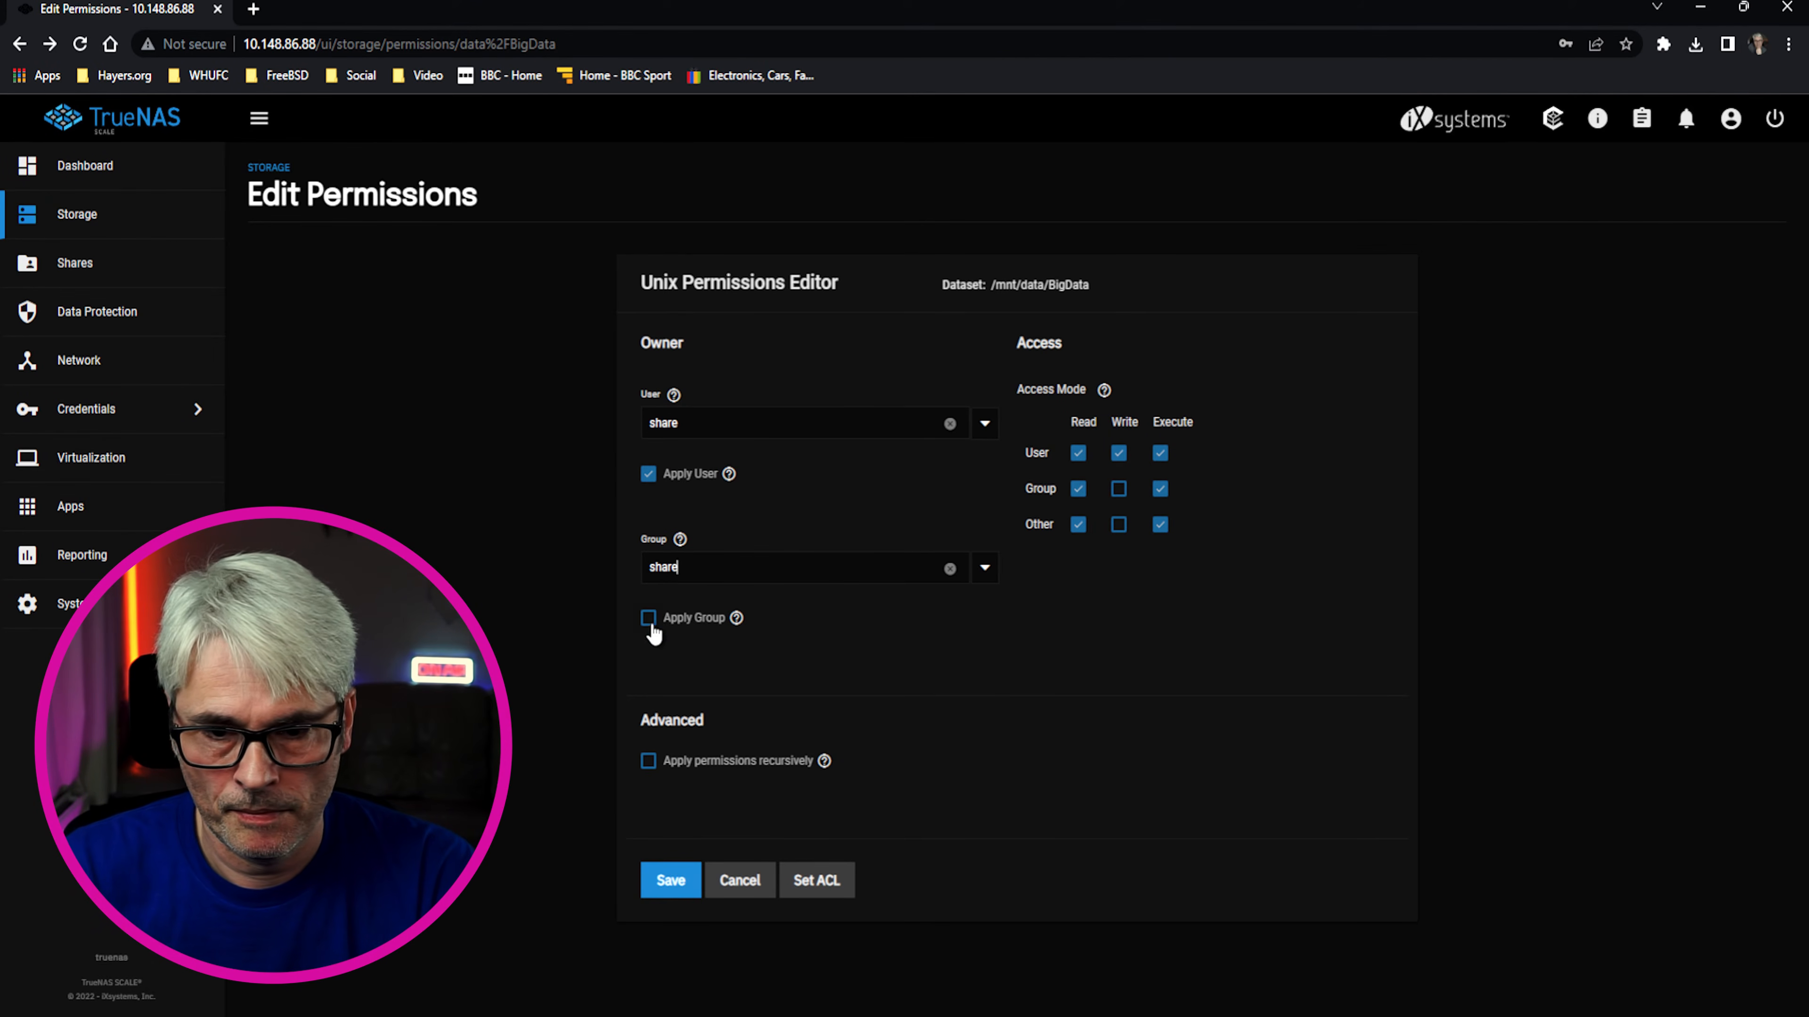
pyautogui.click(648, 619)
# Apply the permissions recursively, including child datasets, and save them
pyautogui.click(648, 760)
pyautogui.click(618, 604)
pyautogui.click(1153, 603)
pyautogui.click(648, 815)
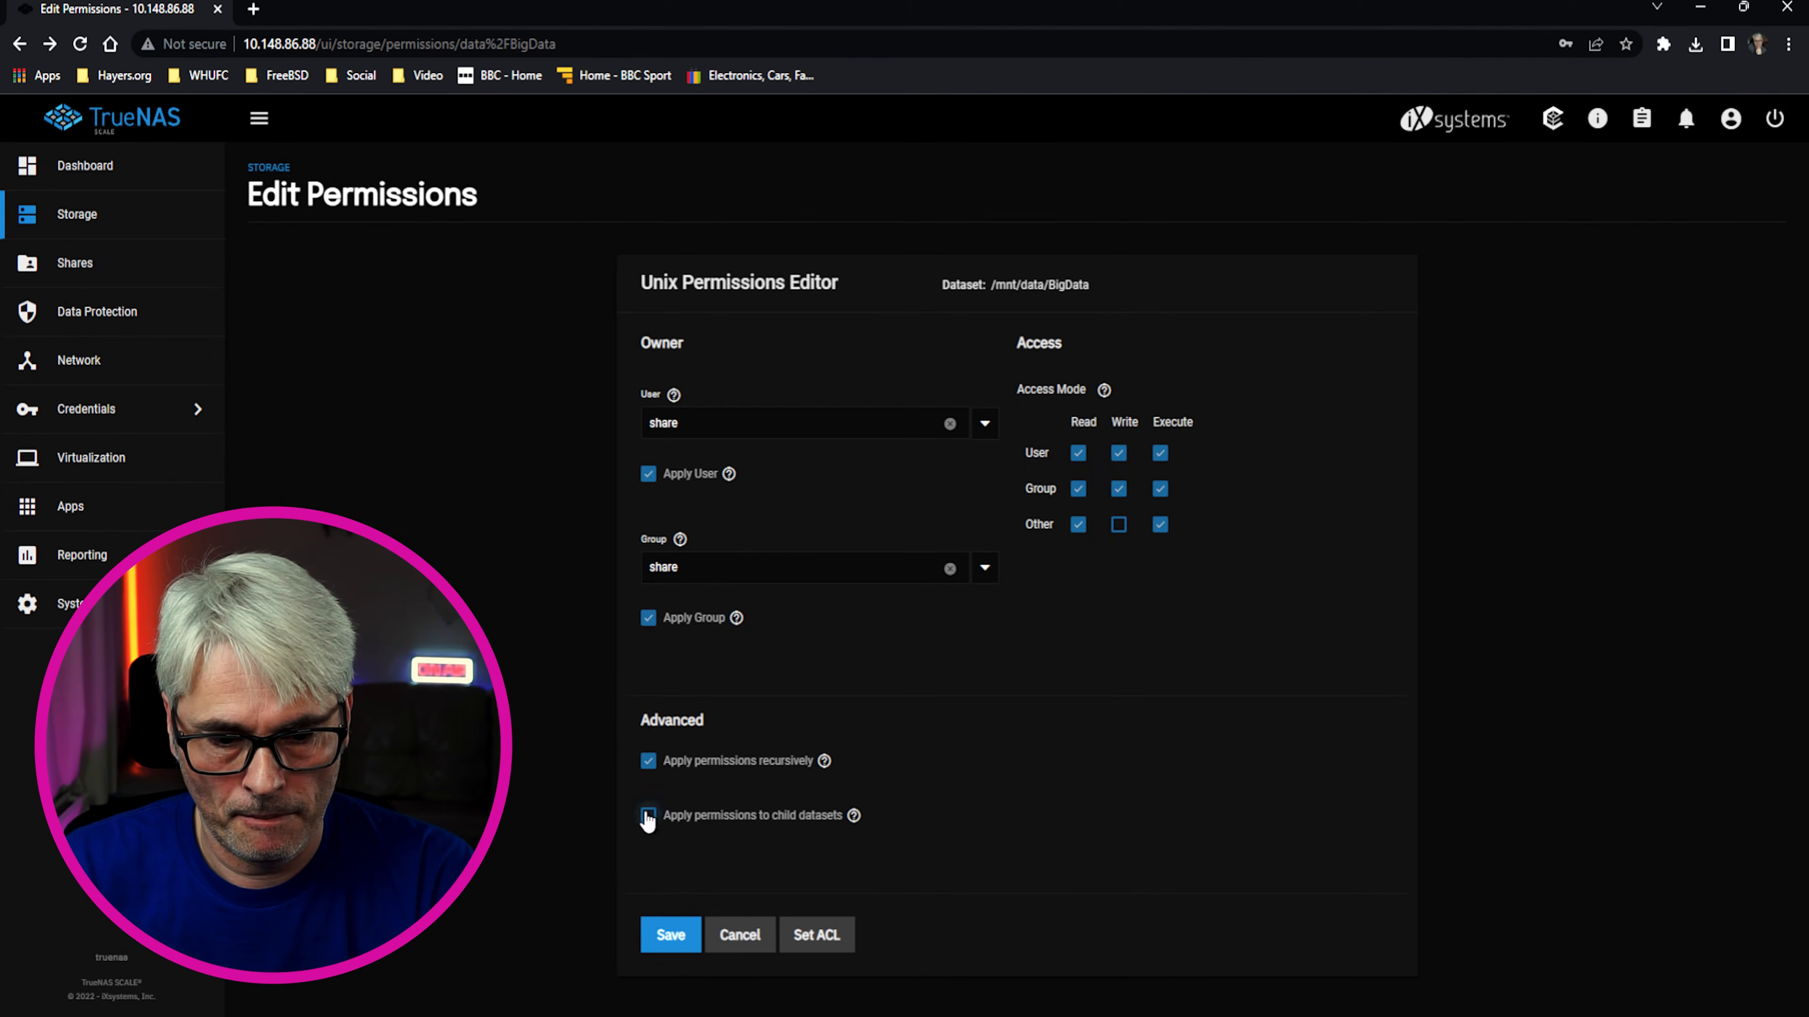
pyautogui.click(670, 935)
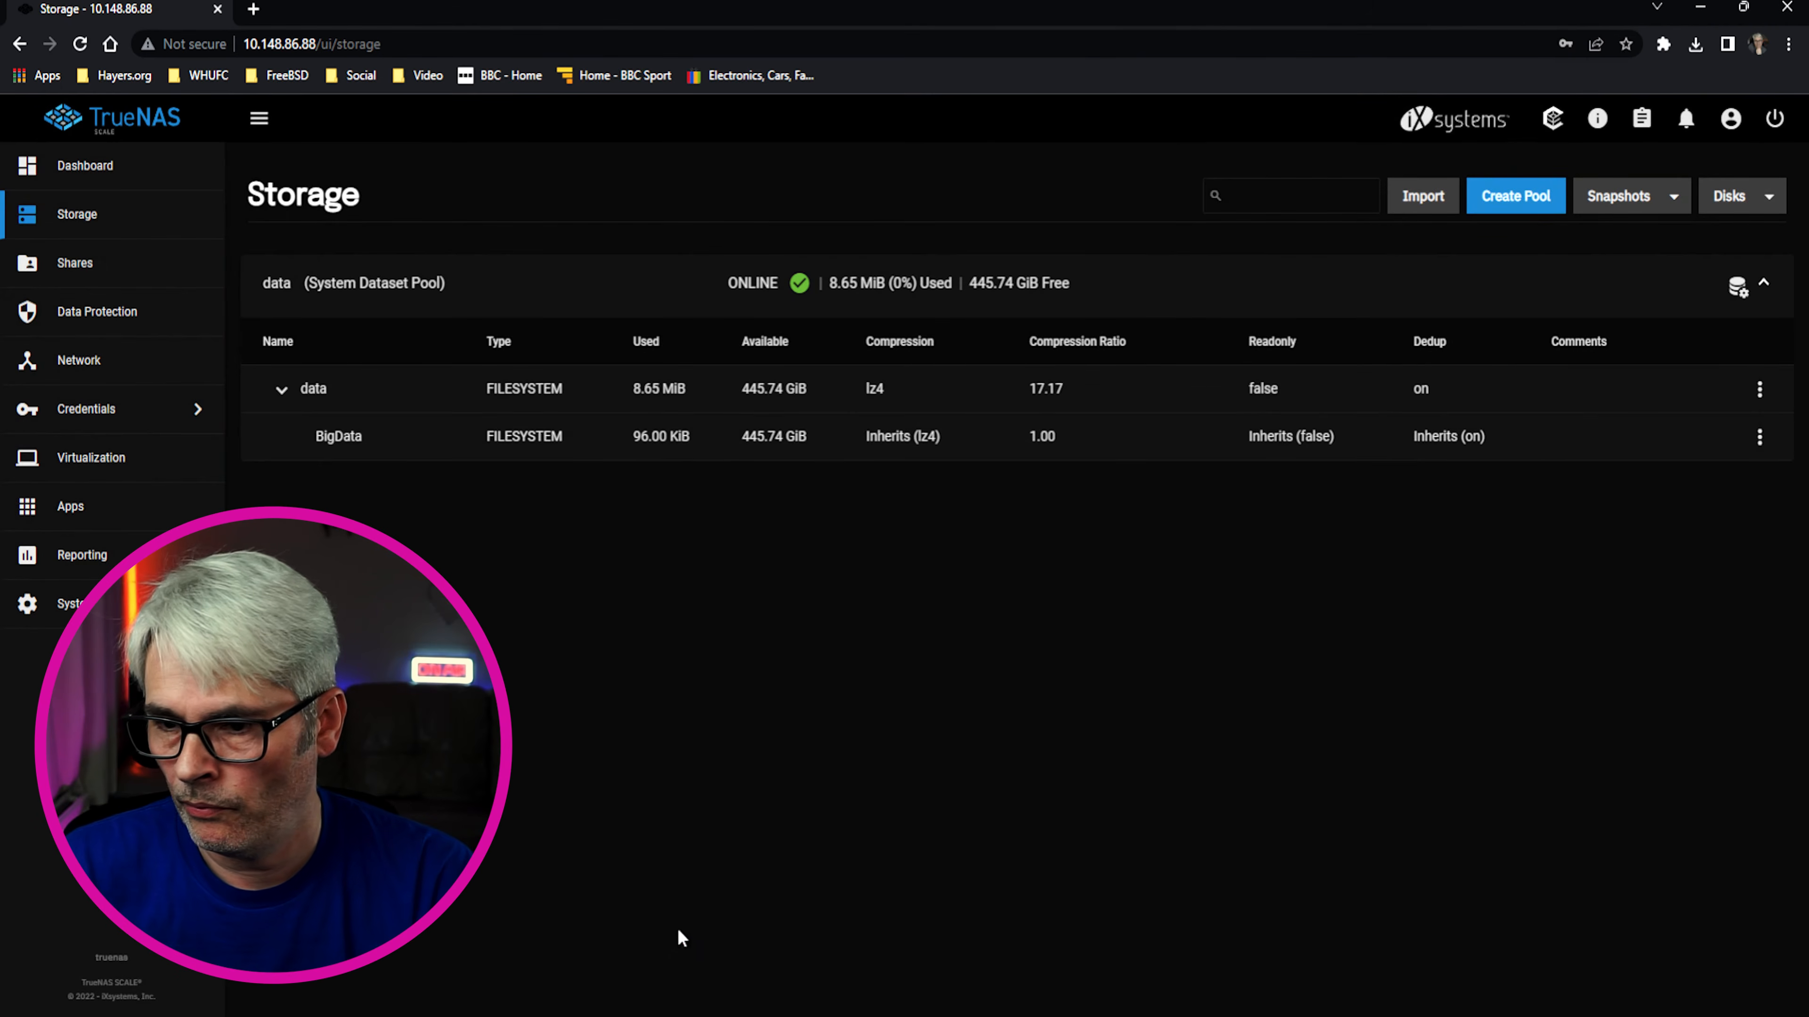
pyautogui.click(1760, 438)
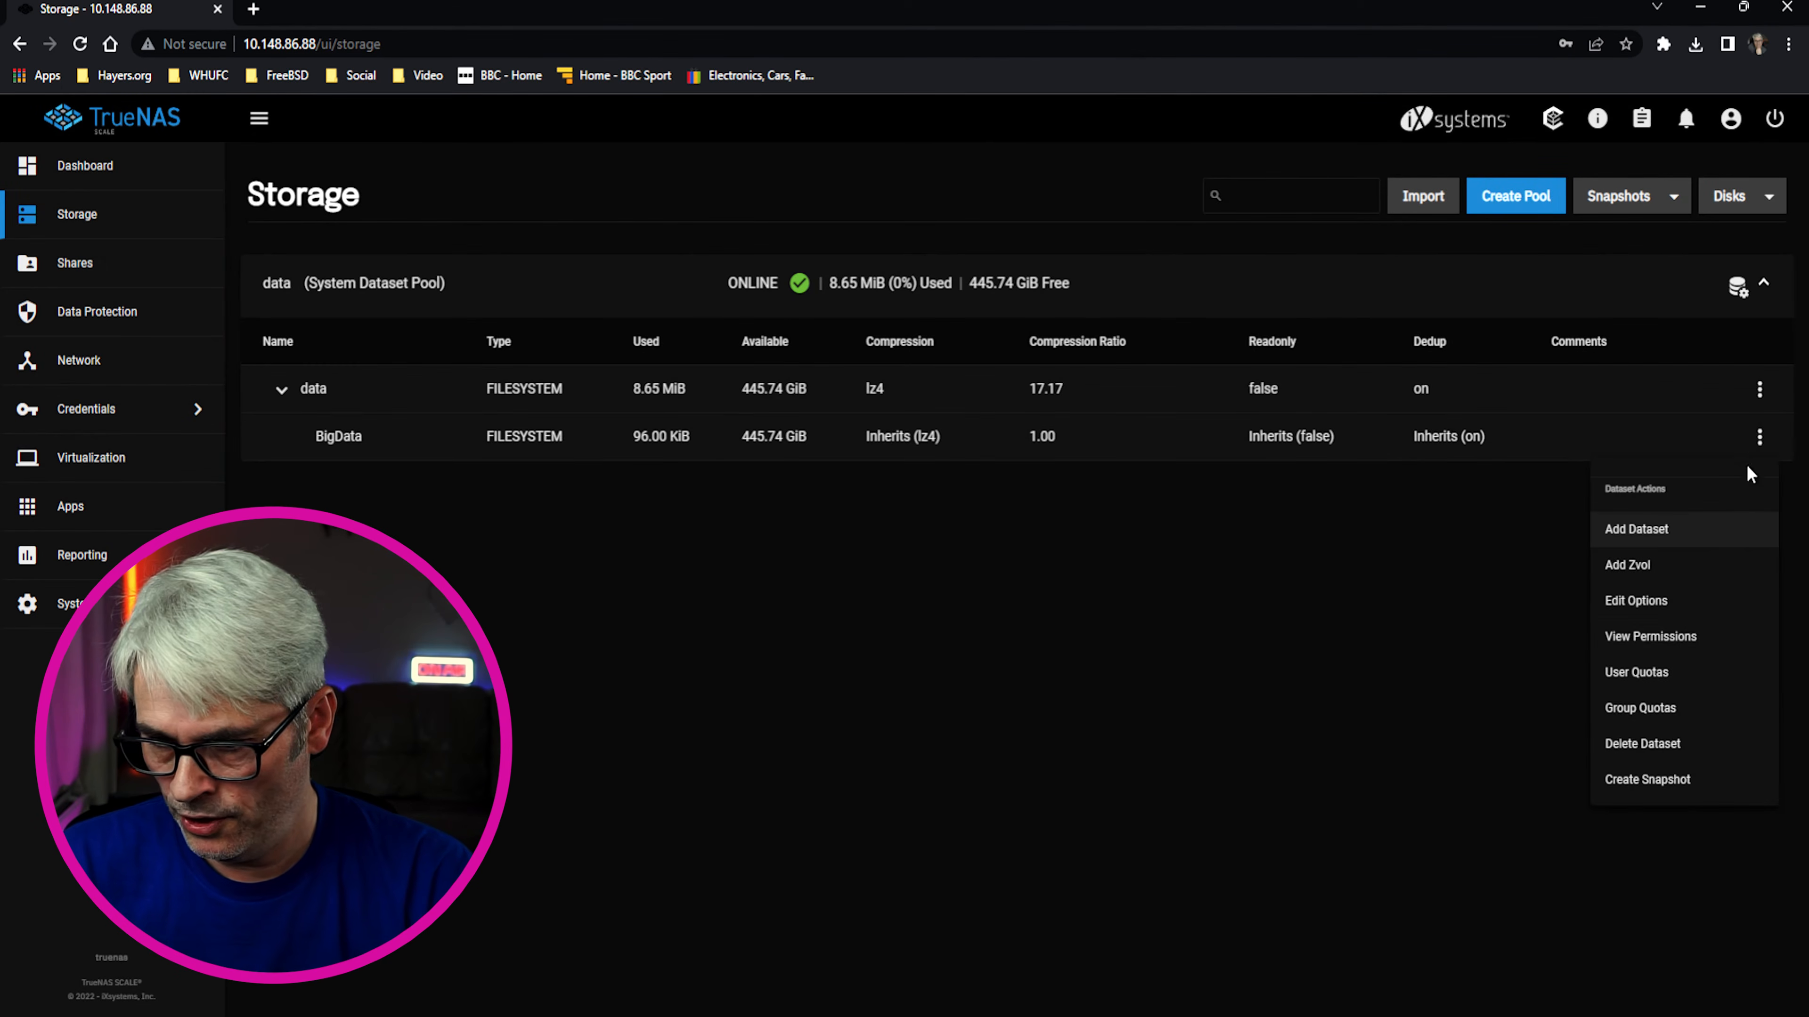
pyautogui.click(1696, 641)
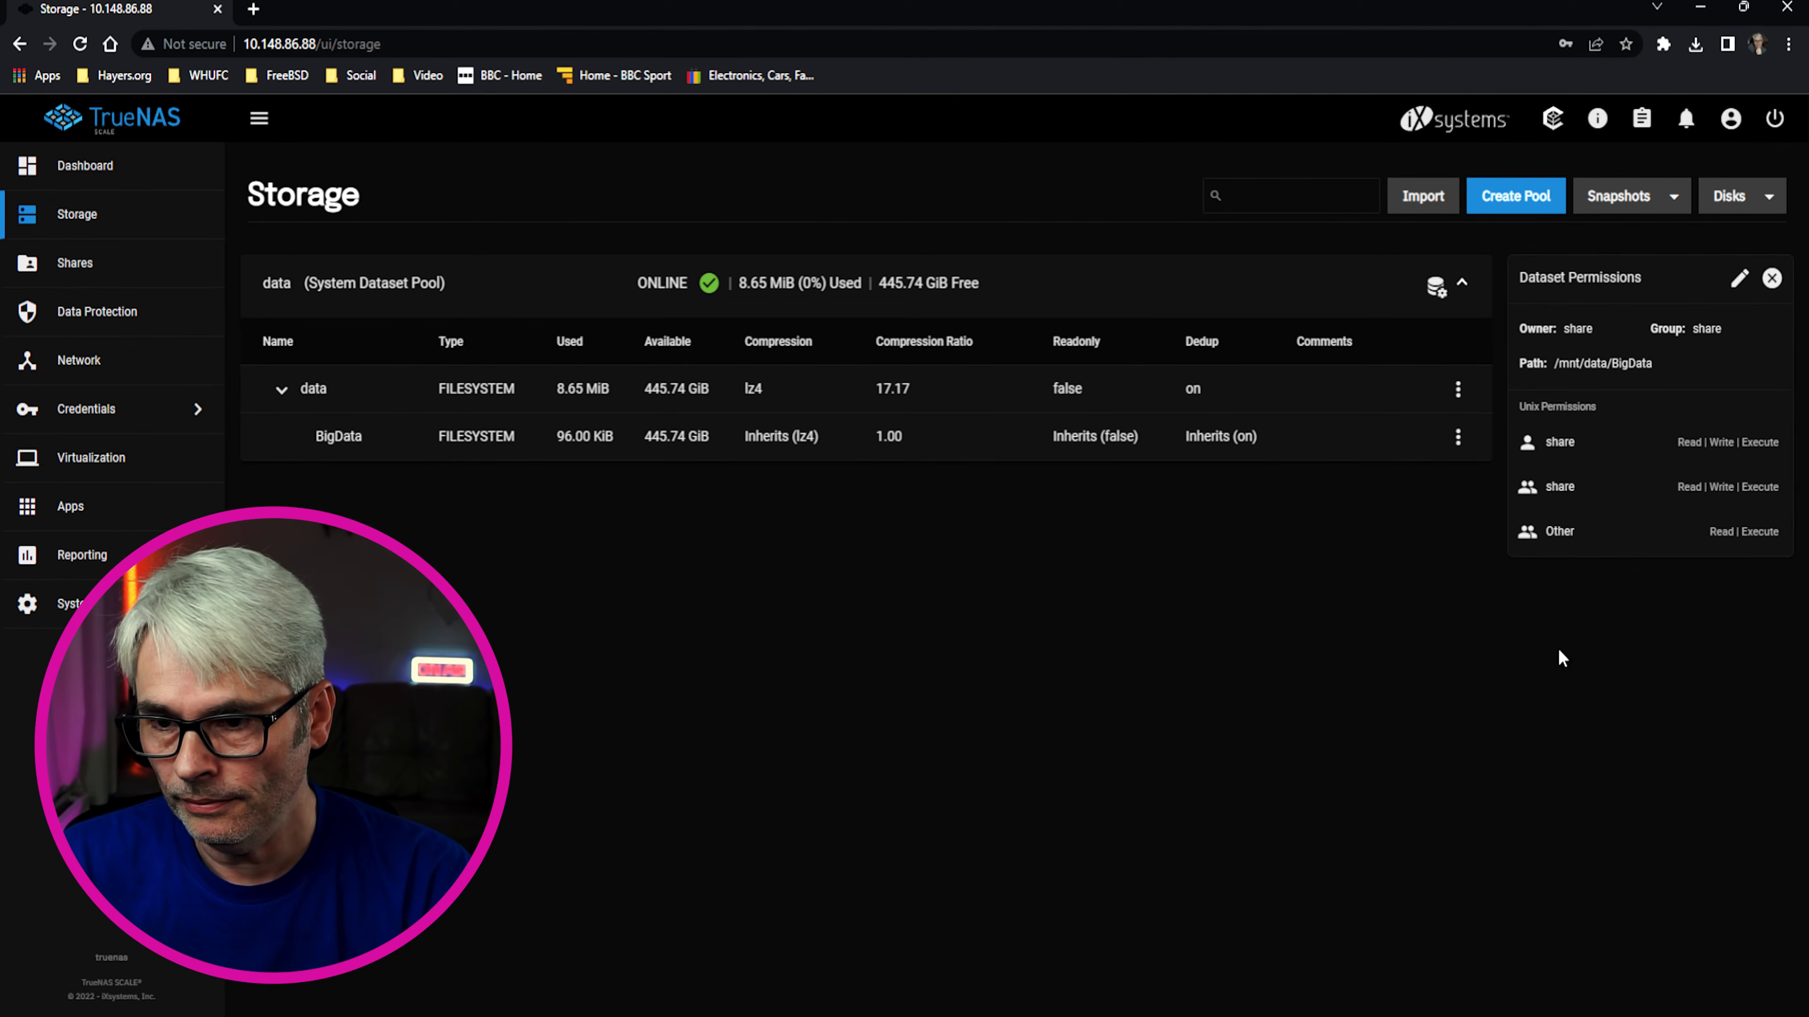
pyautogui.click(1771, 278)
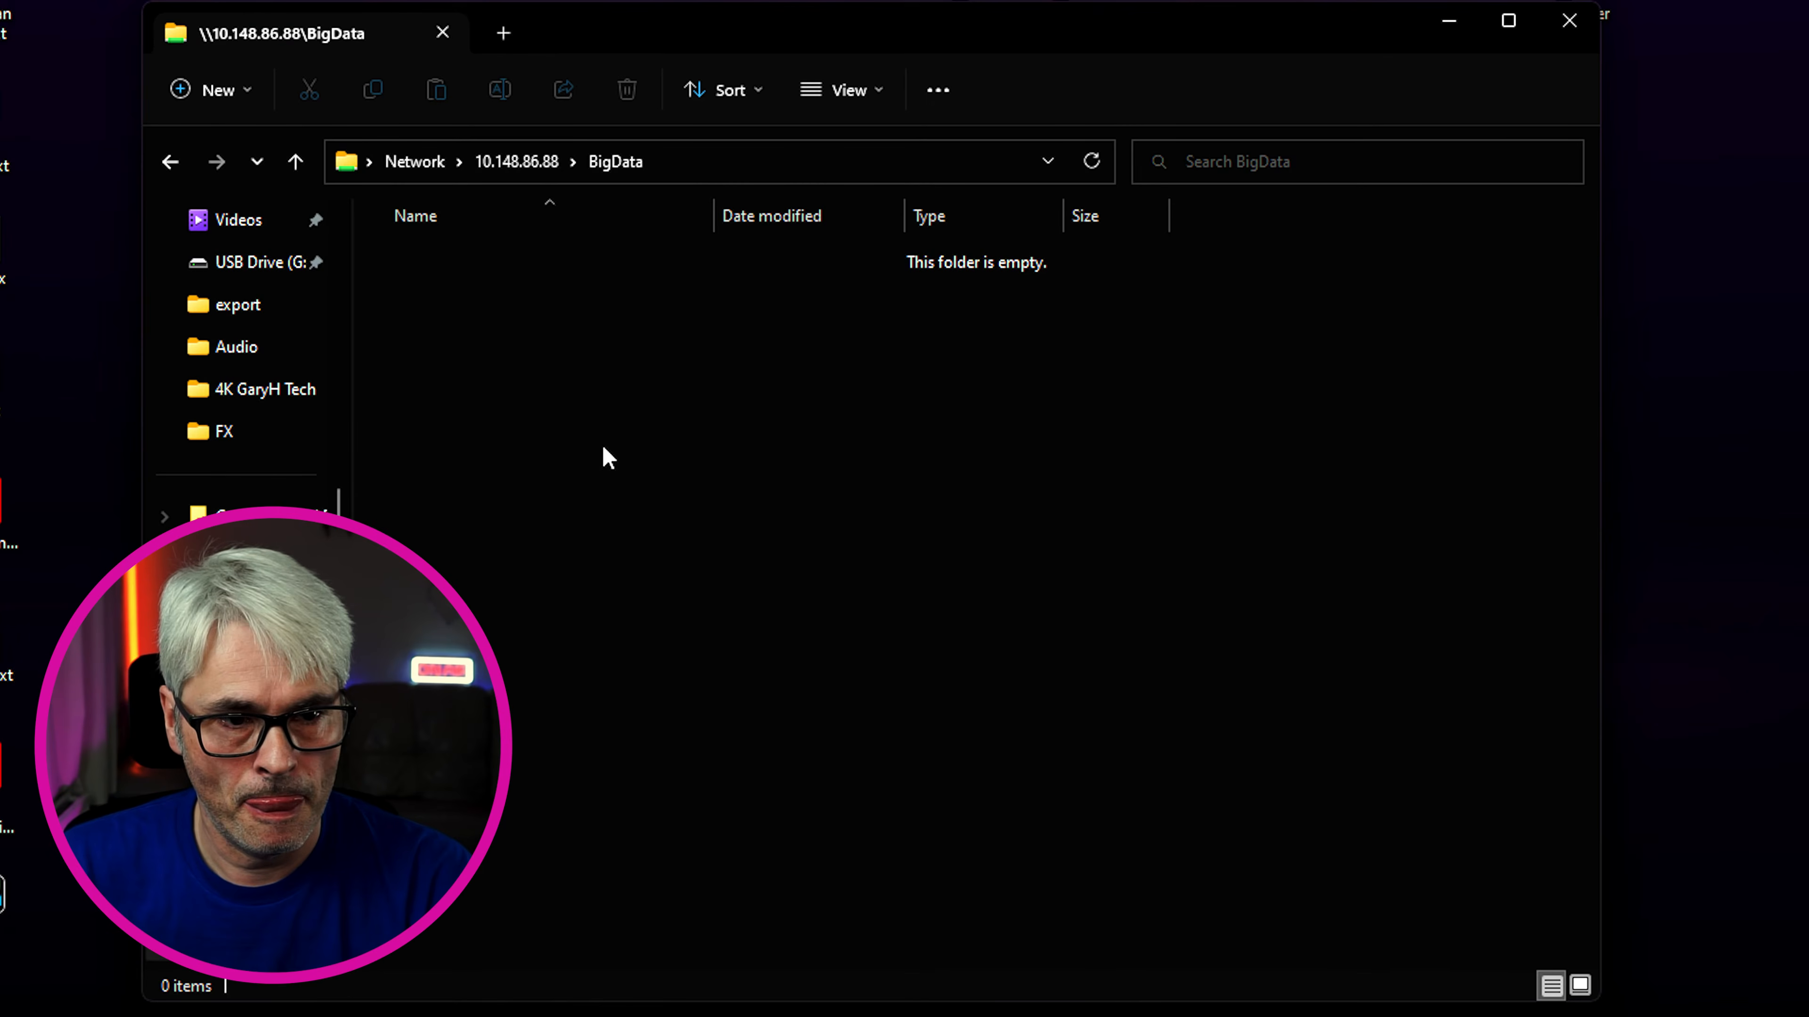
# Create a folder named 'New folder' in the BigData share and open it
pyautogui.rightClick(604, 456)
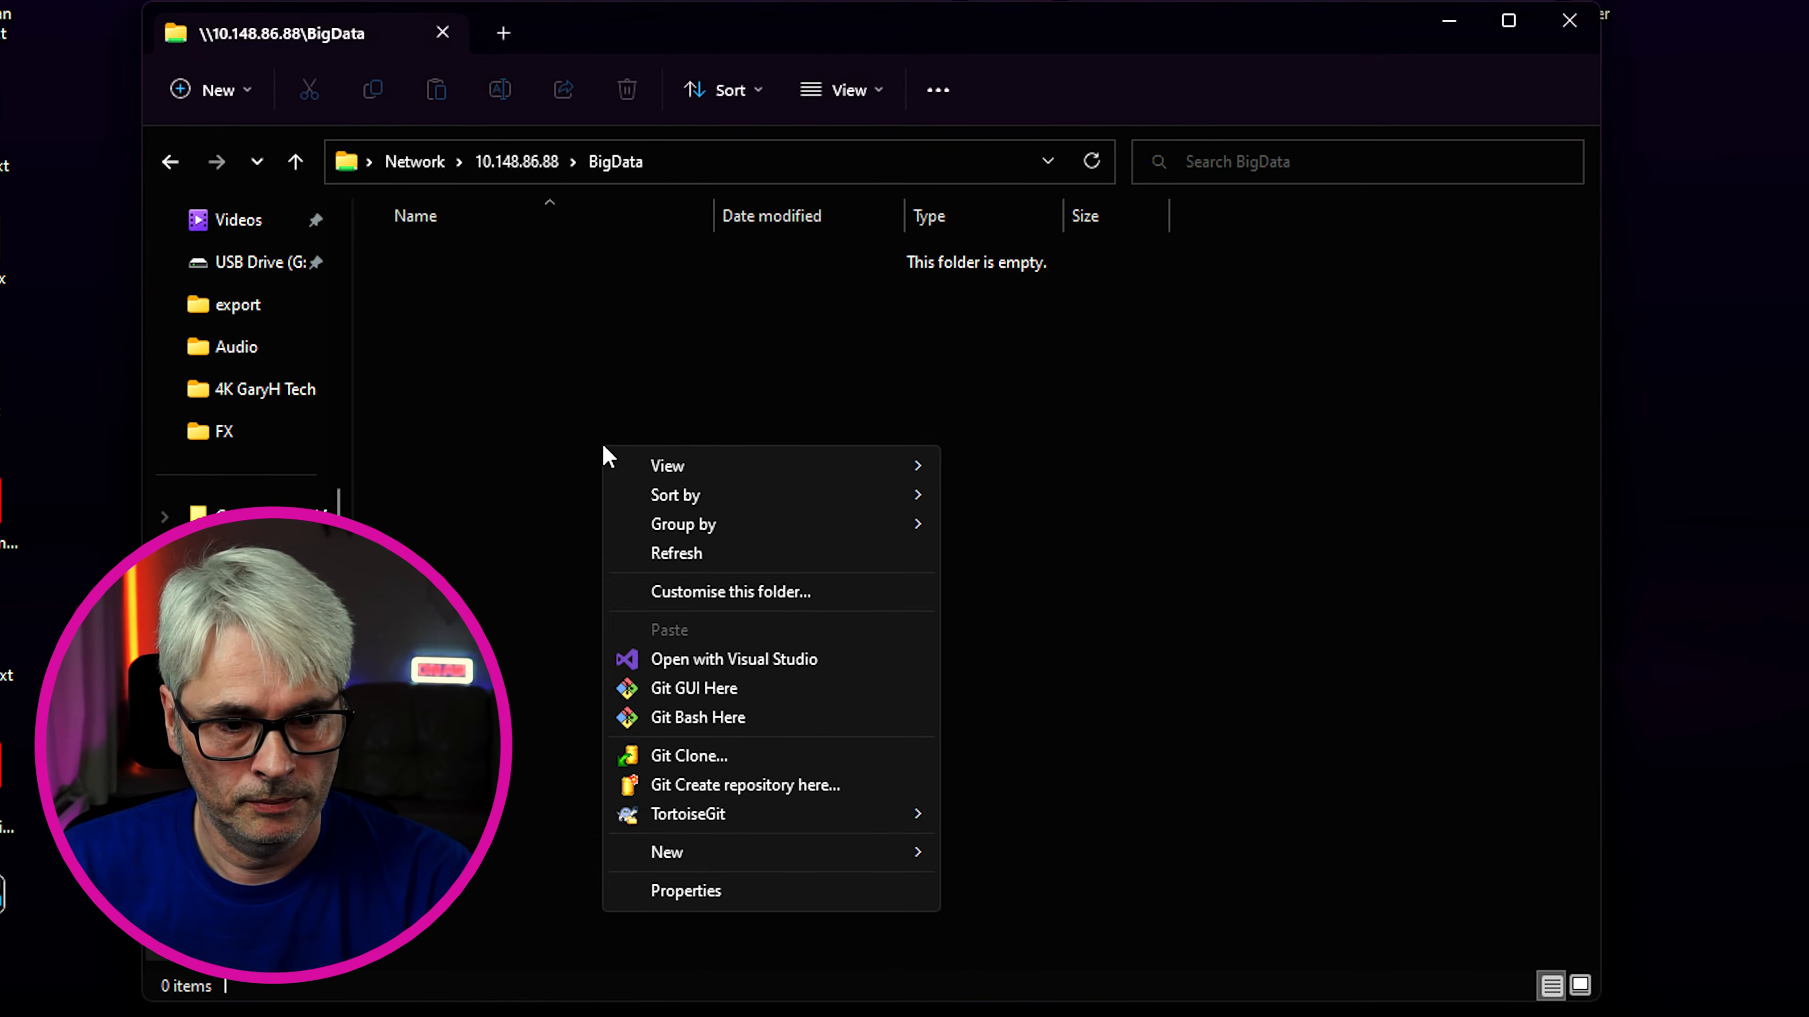
pyautogui.moveTo(888, 855)
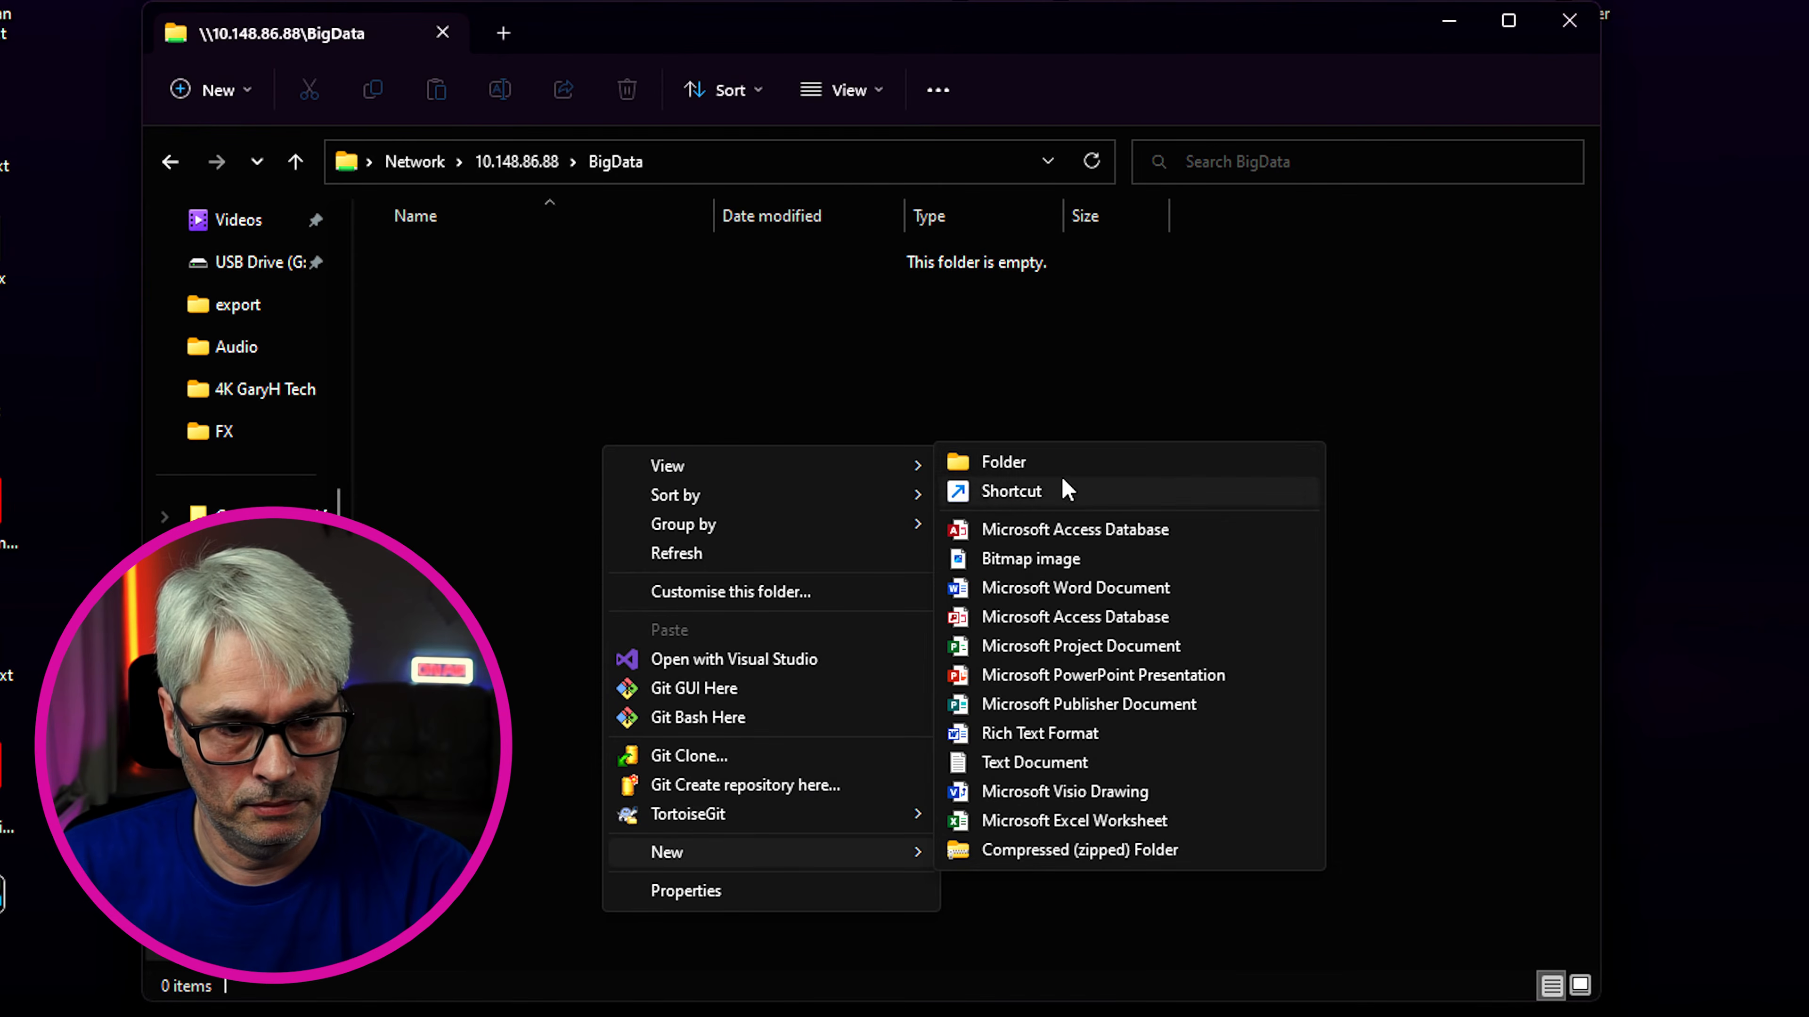
pyautogui.click(1031, 467)
pyautogui.click(597, 520)
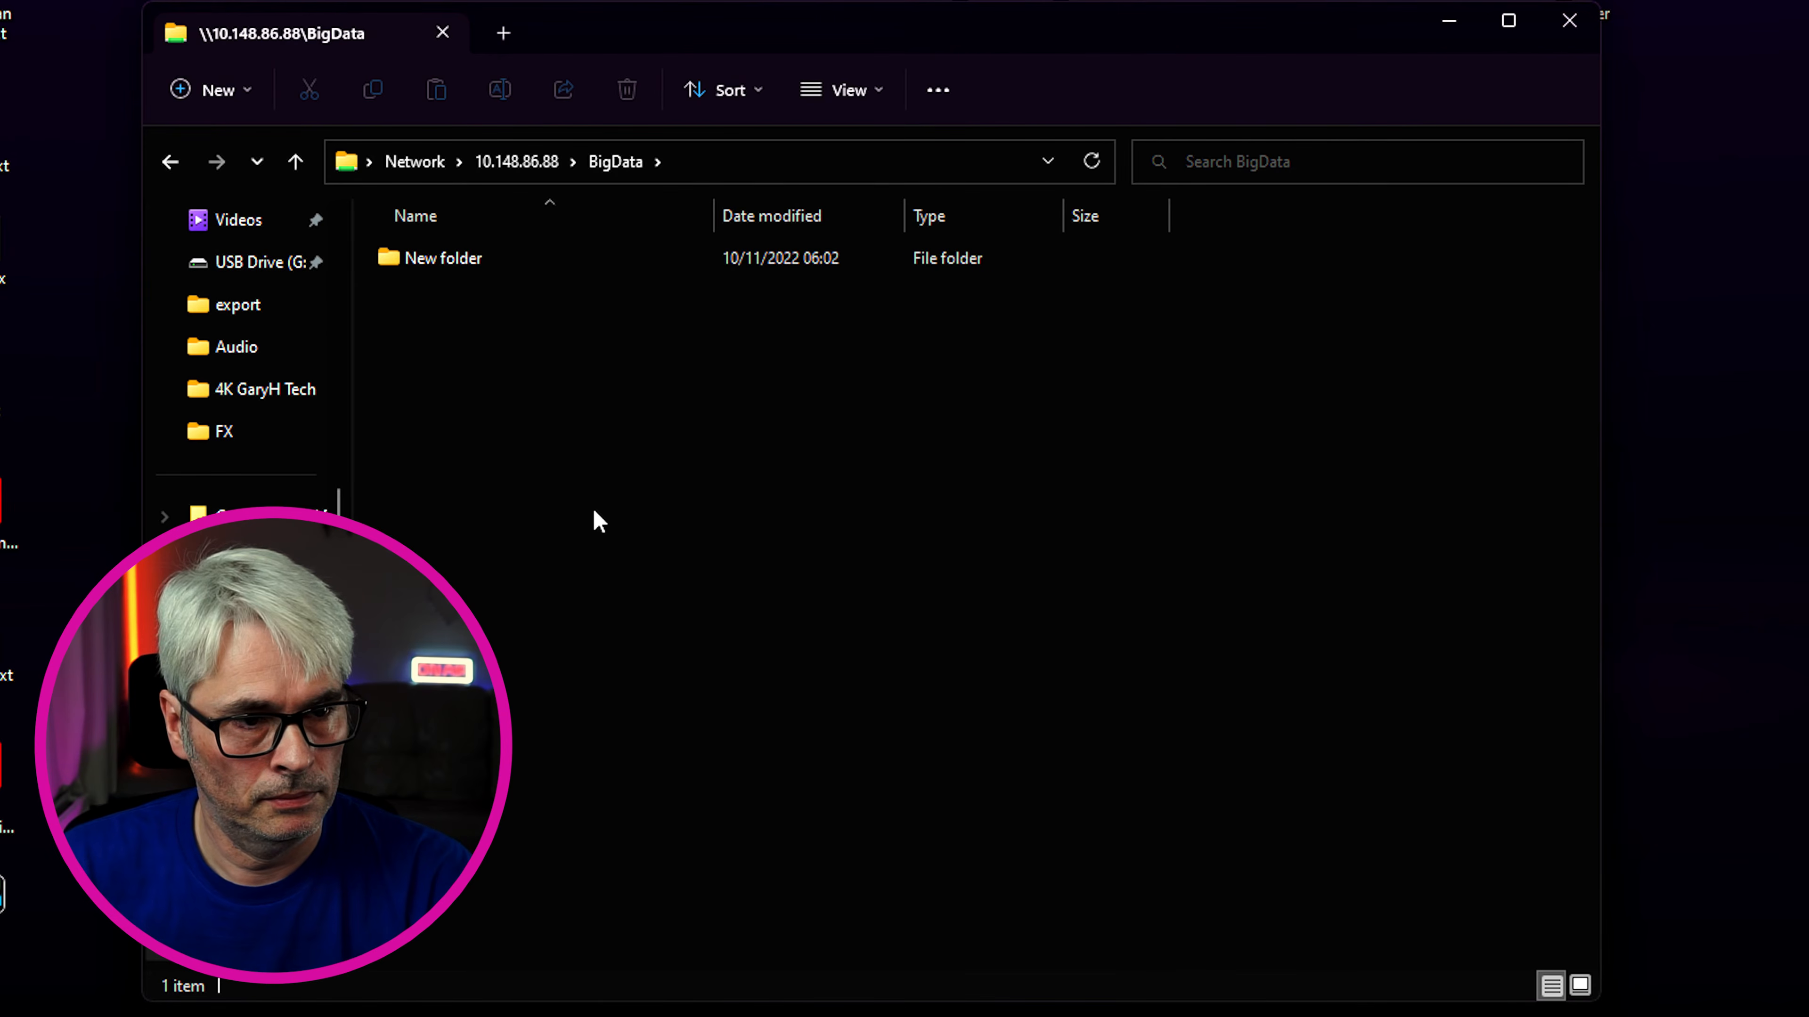
pyautogui.doubleClick(479, 263)
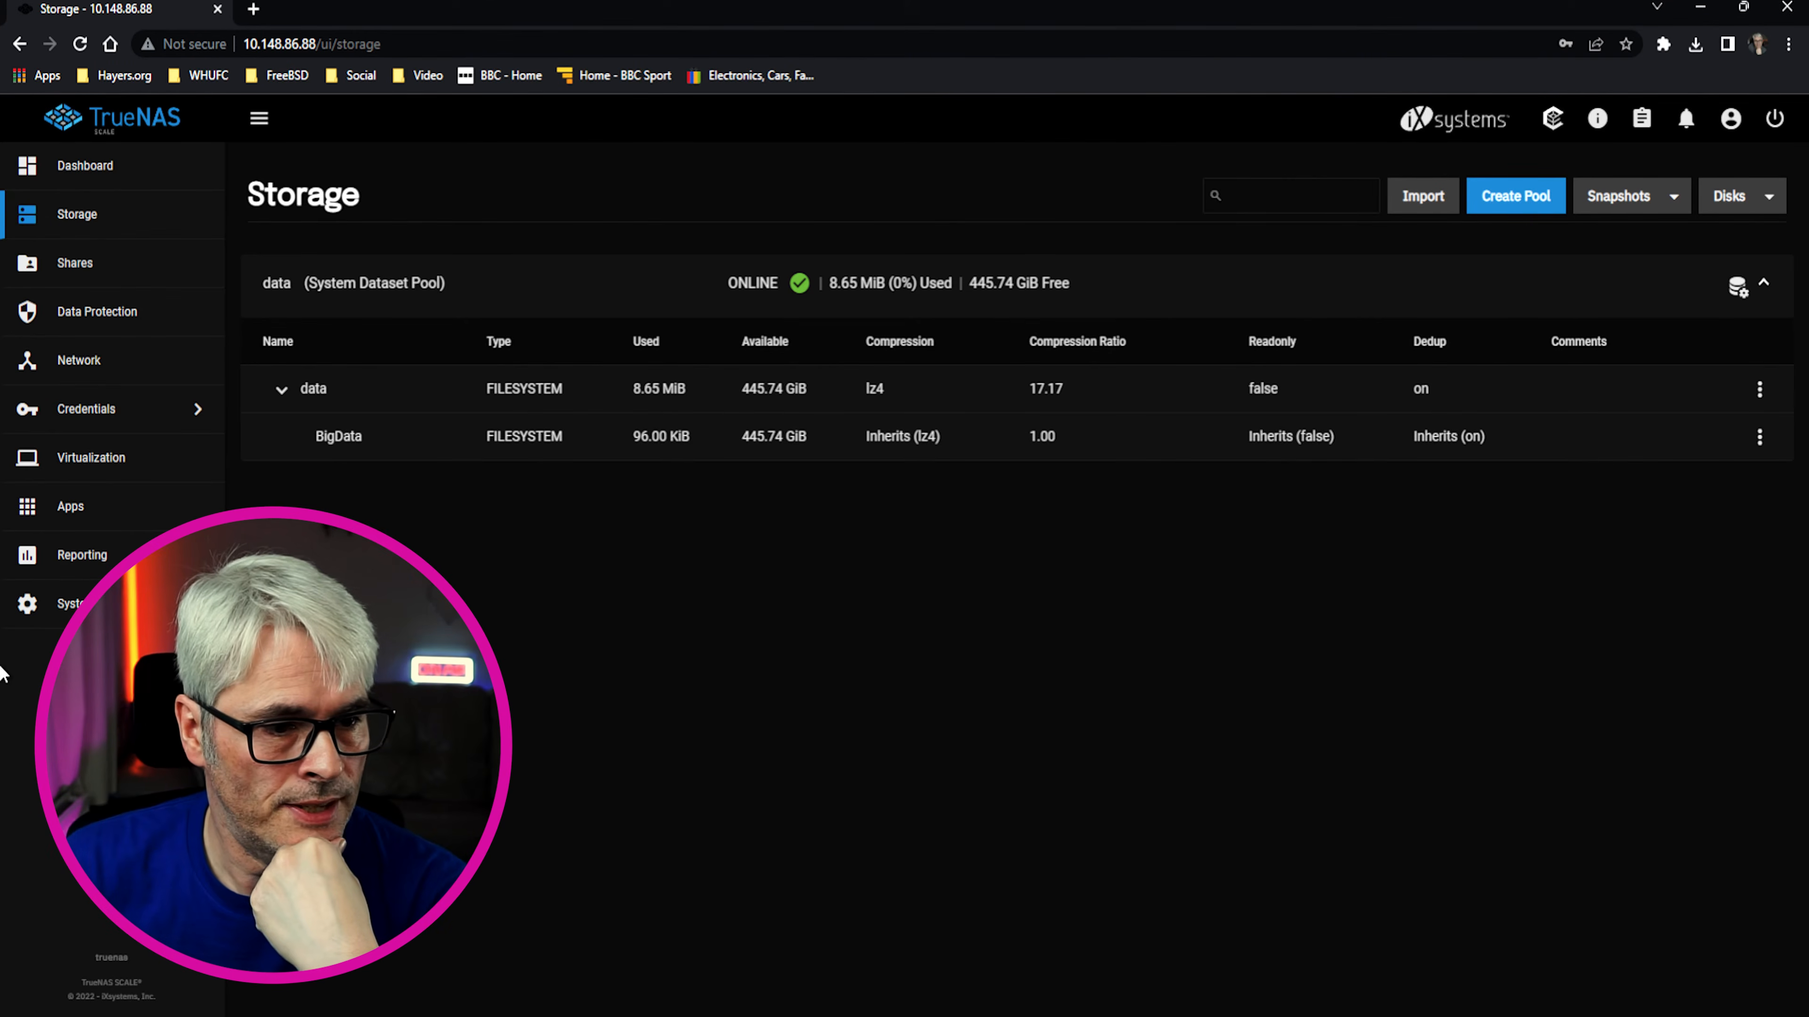
# Look over the Advanced system settings page
pyautogui.click(43, 604)
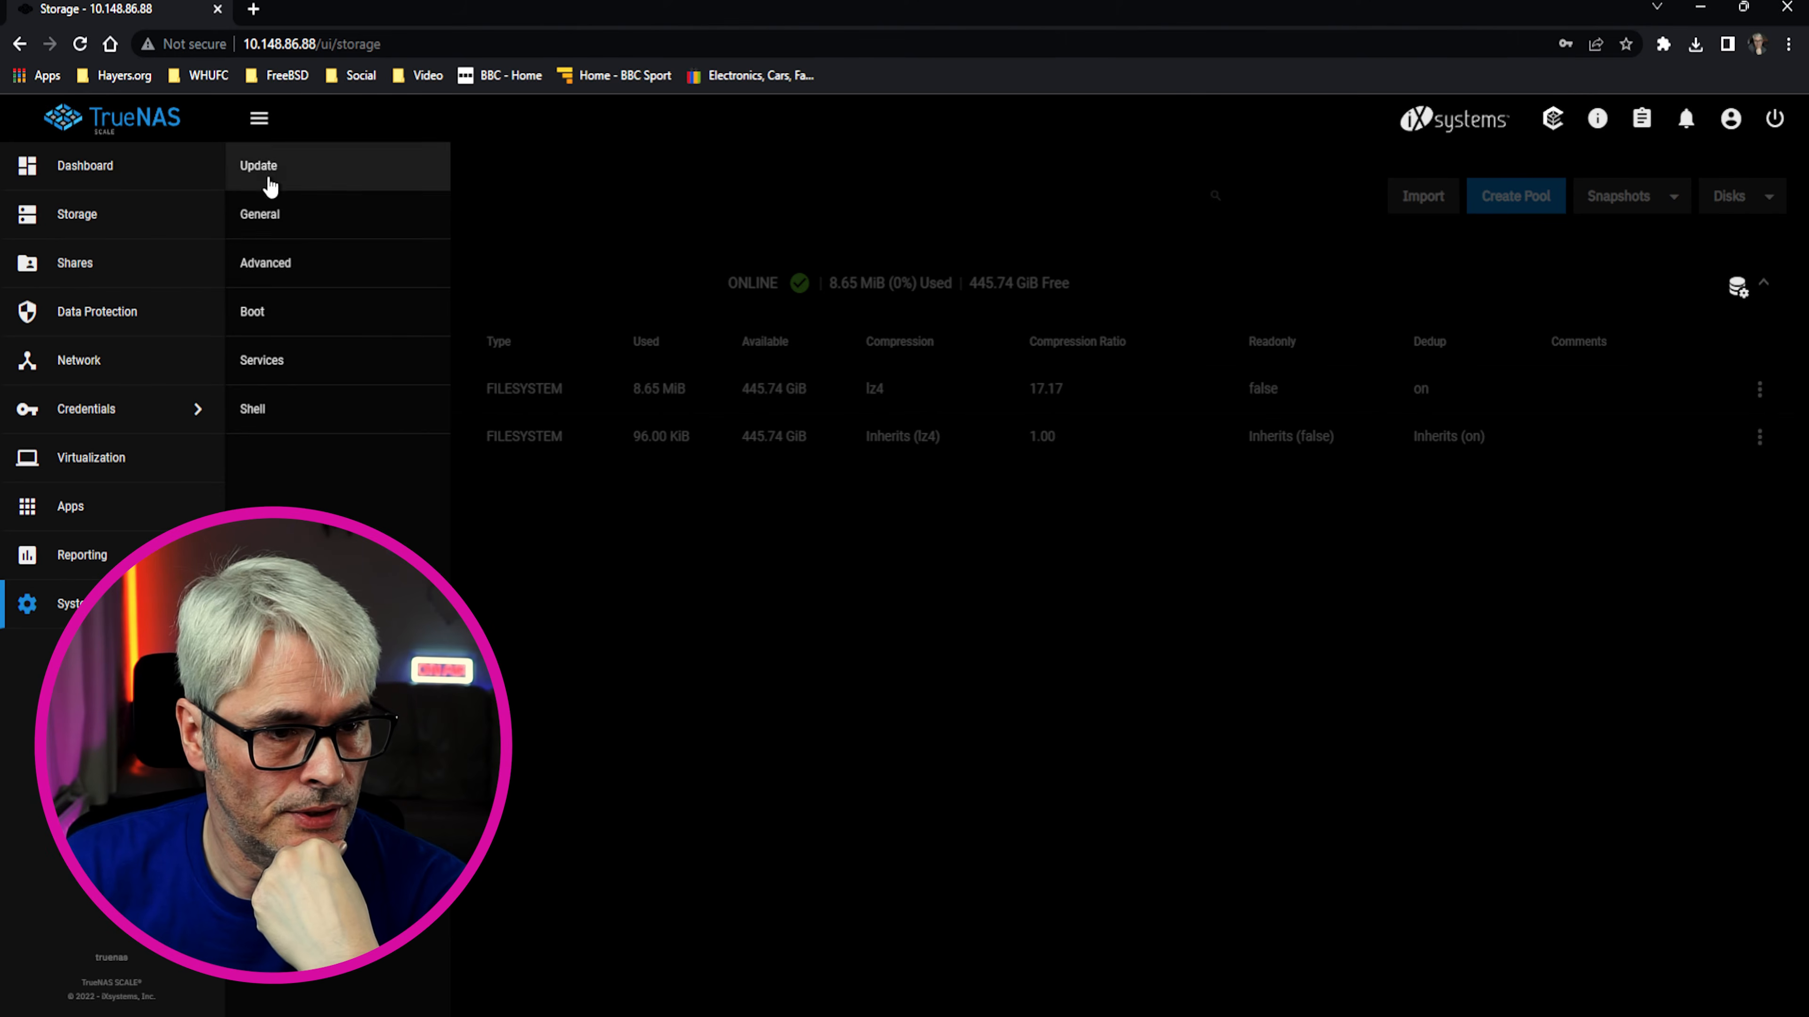
pyautogui.click(265, 266)
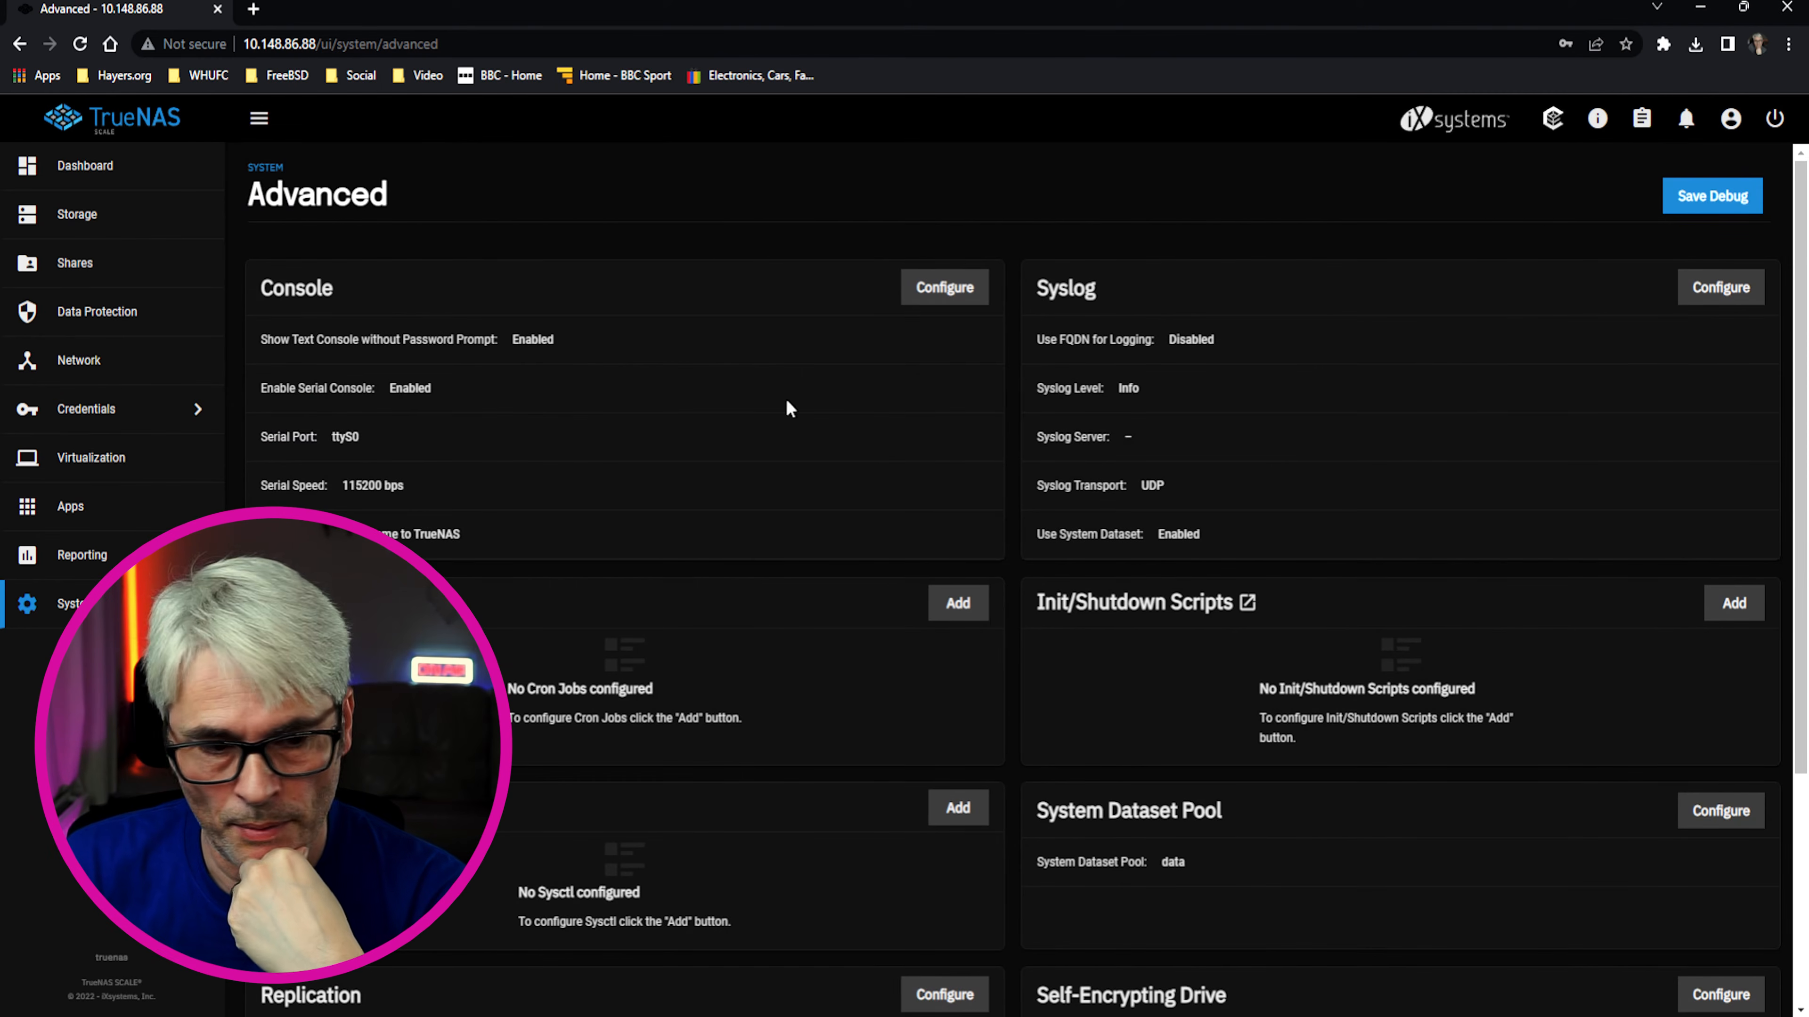
pyautogui.scroll(-4, 582, 742)
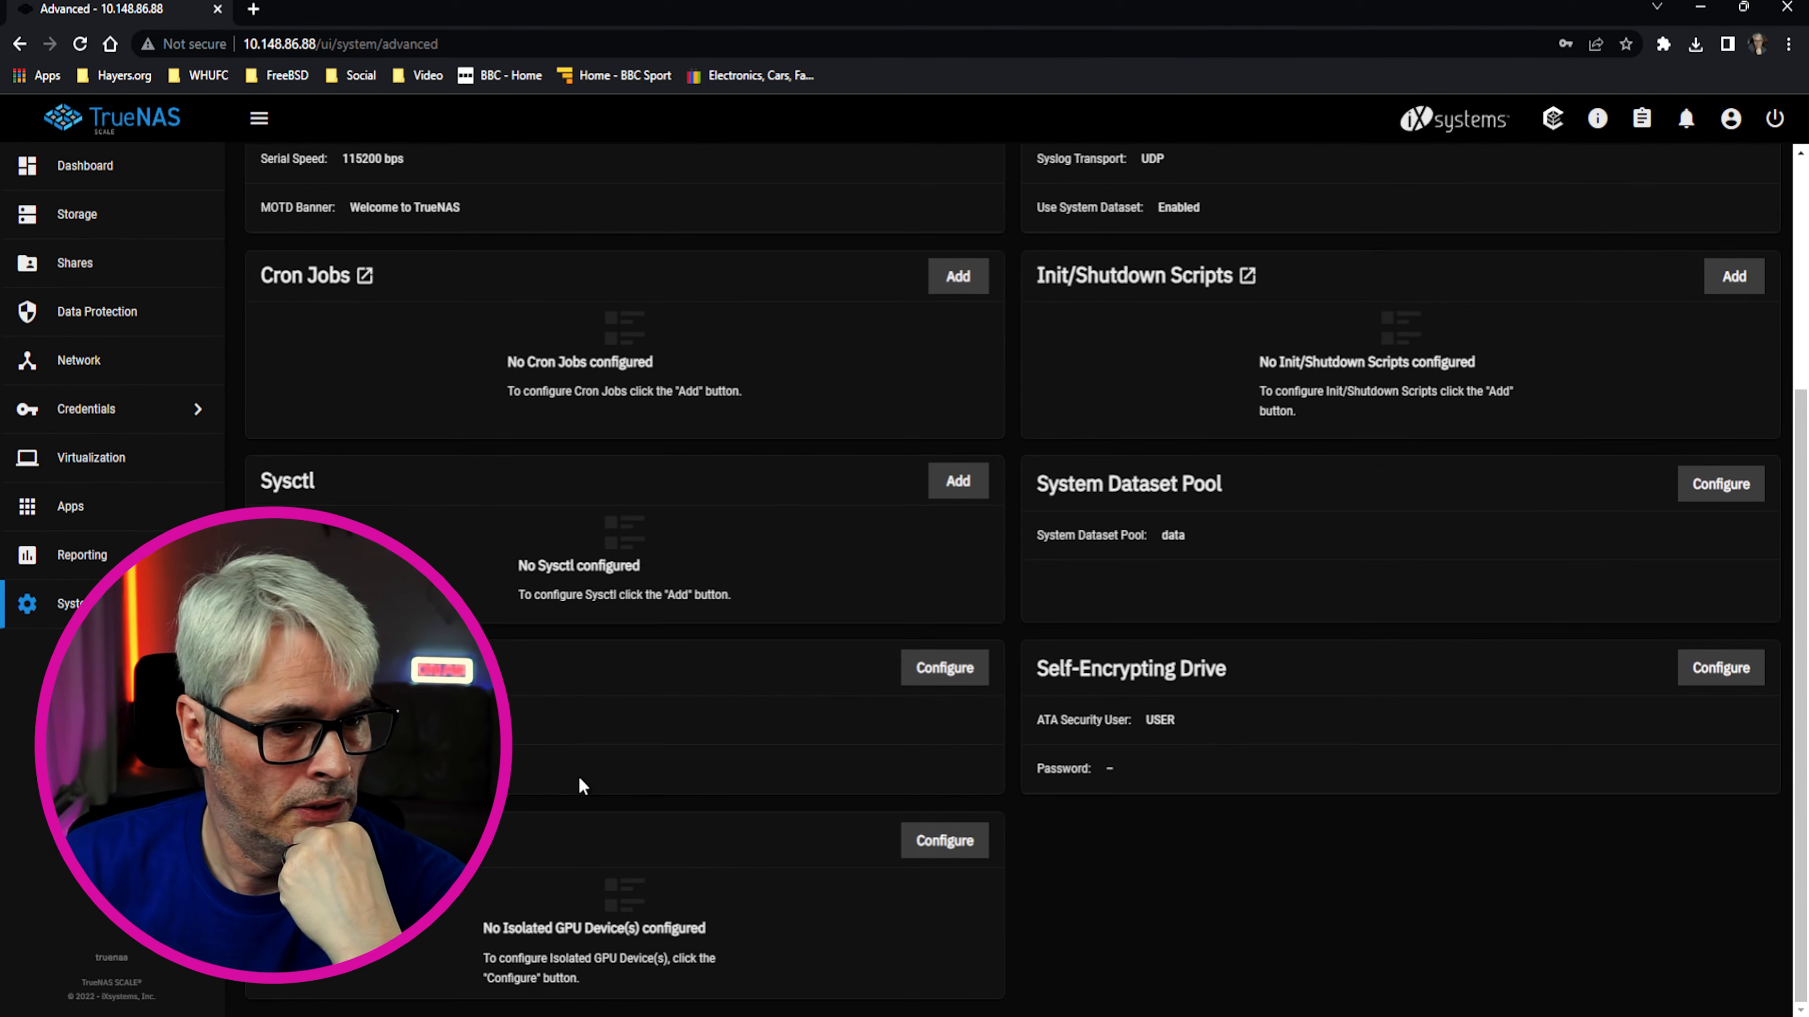
pyautogui.scroll(4, 581, 780)
# Review the General system settings, then move to the Network page
pyautogui.click(64, 603)
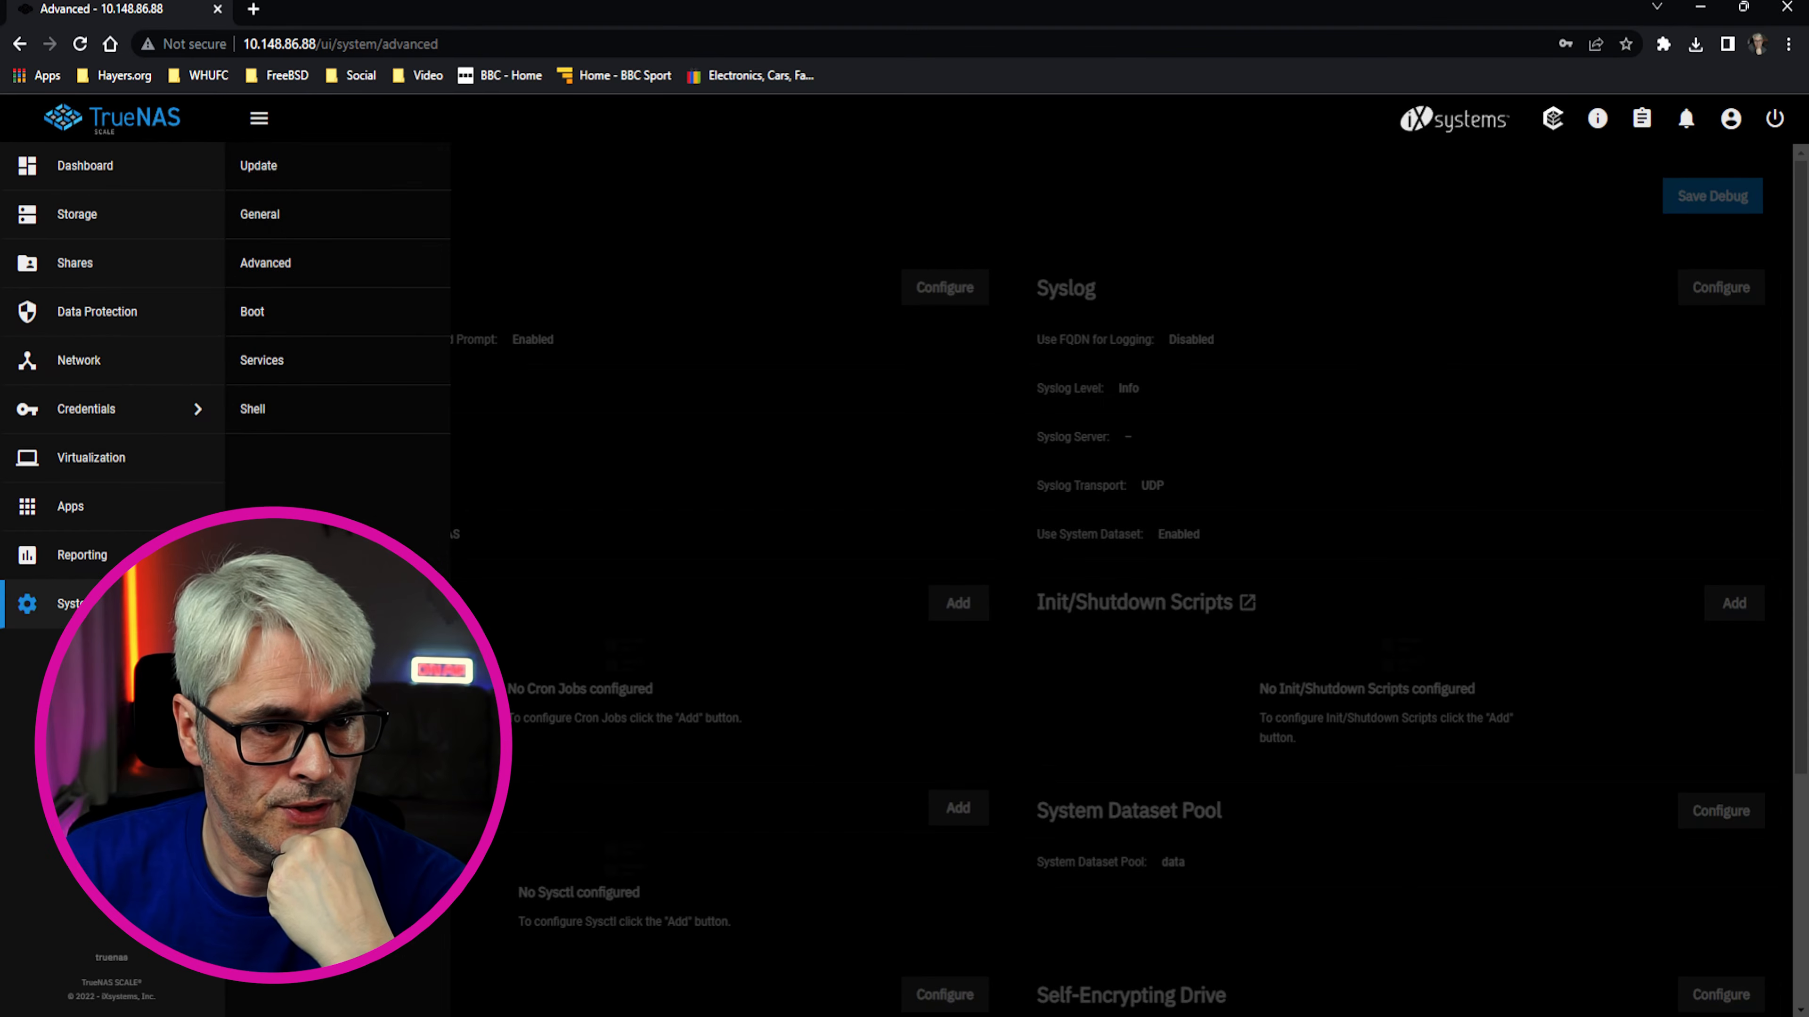
pyautogui.click(260, 213)
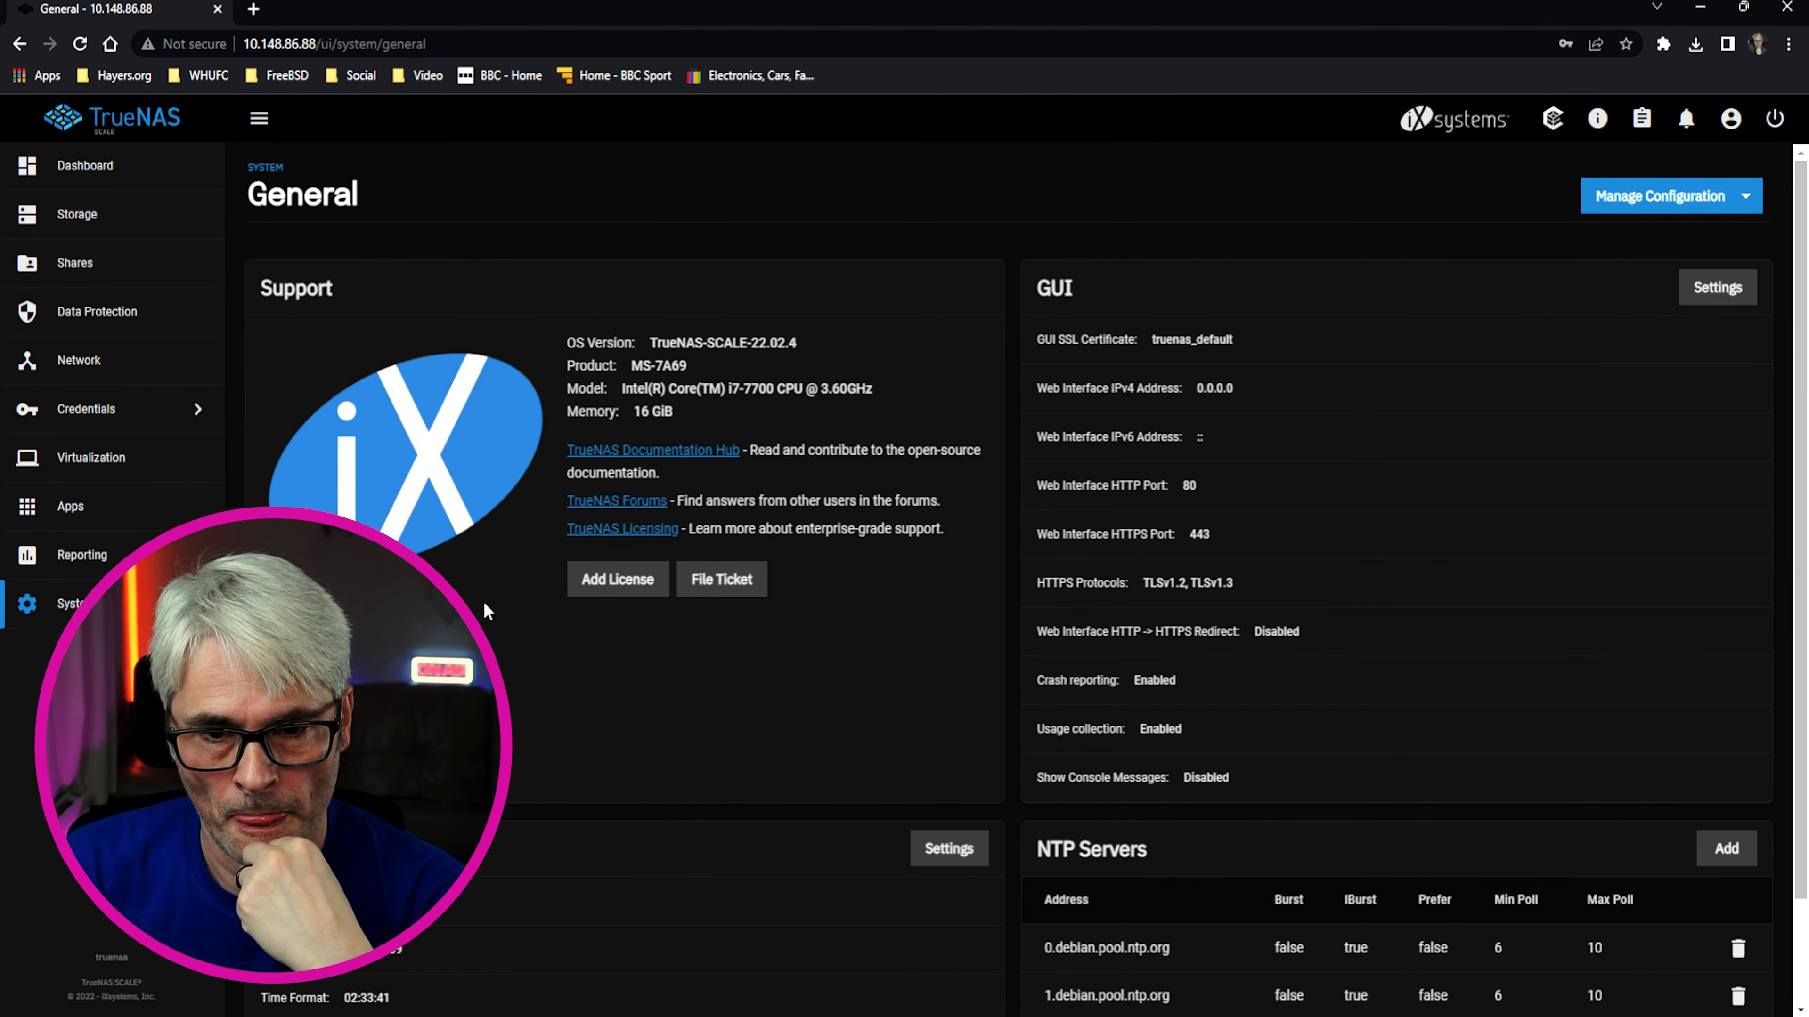
pyautogui.scroll(-2, 1032, 581)
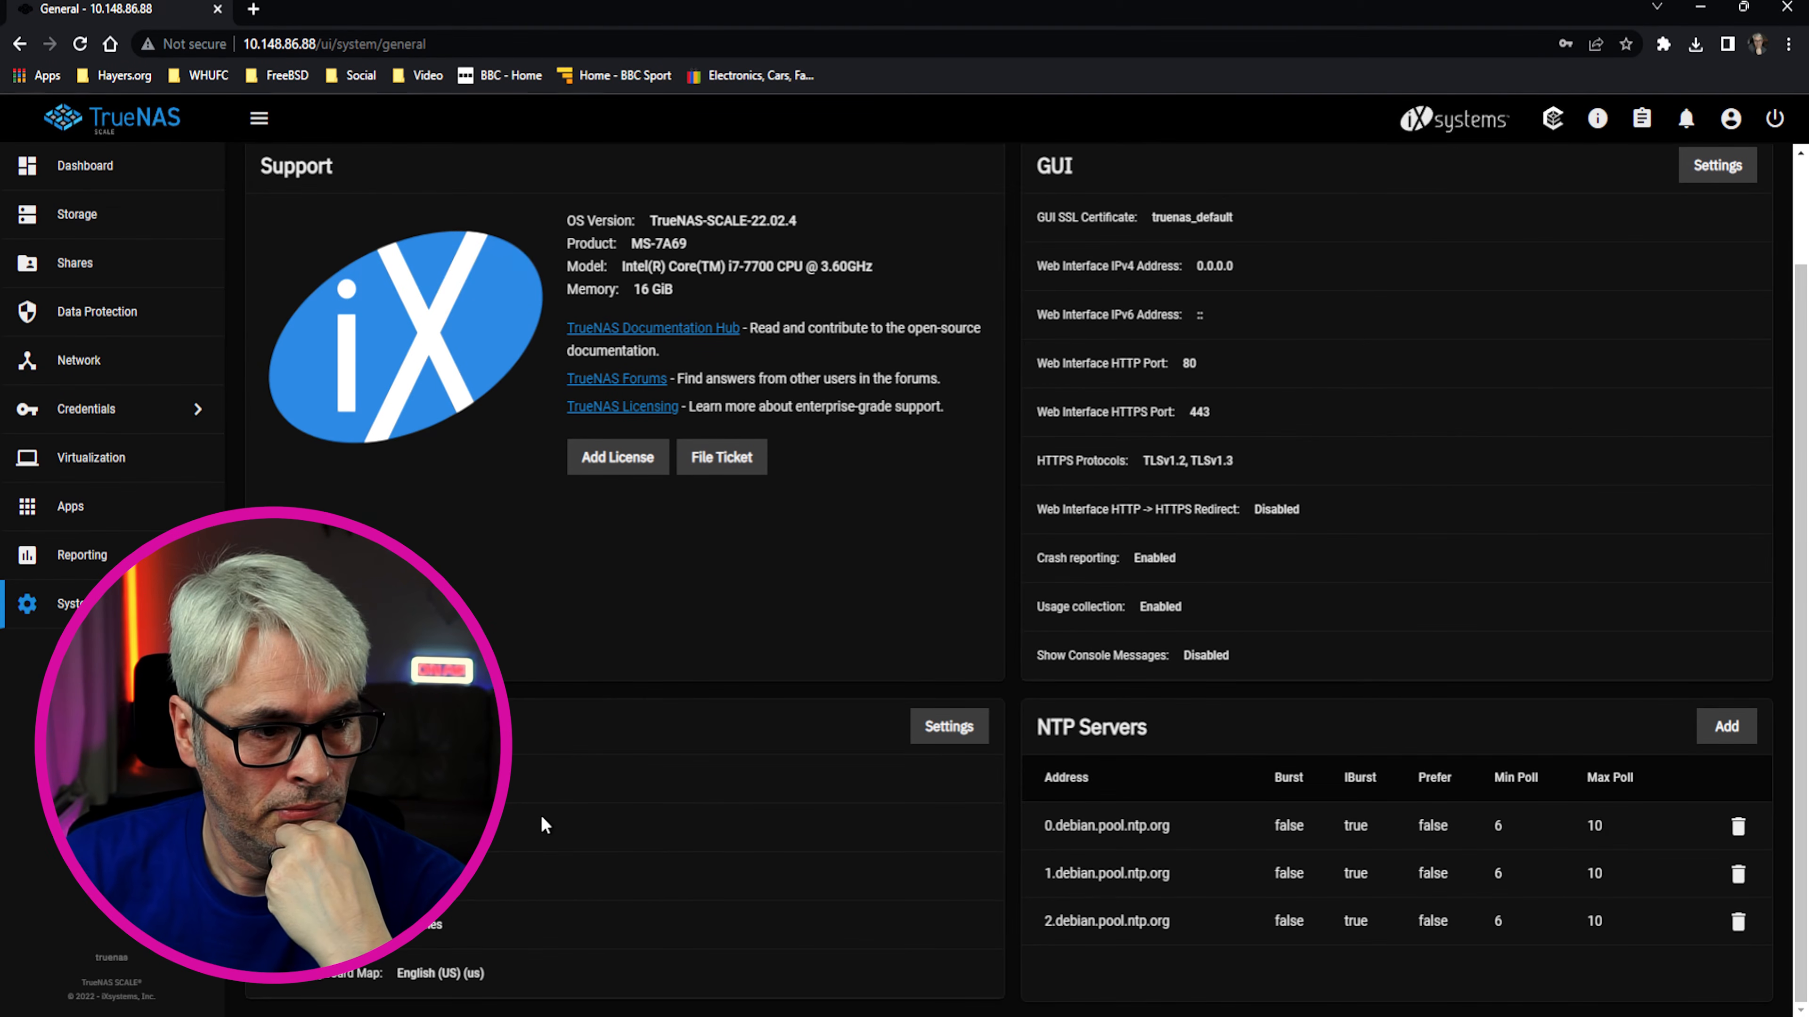
pyautogui.click(84, 362)
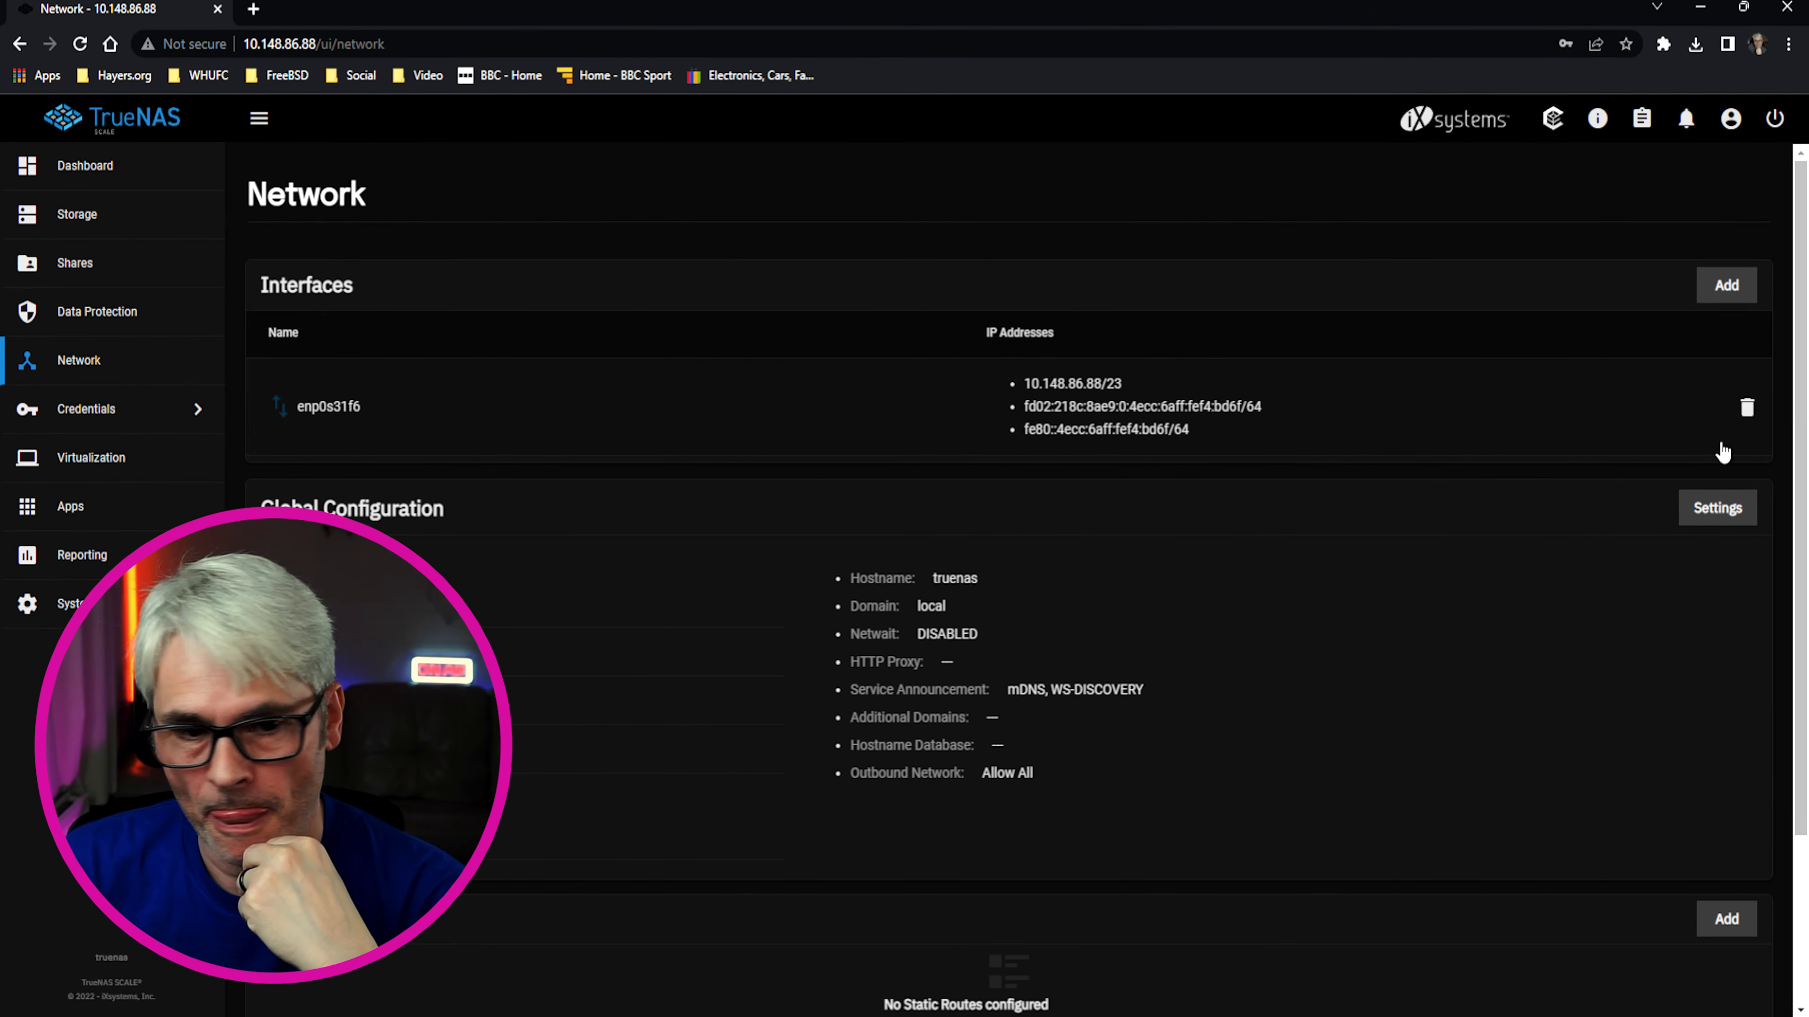
# Inspect the enp0s31f6 interface with DHCP unticked, closing the editor without applying
pyautogui.click(609, 406)
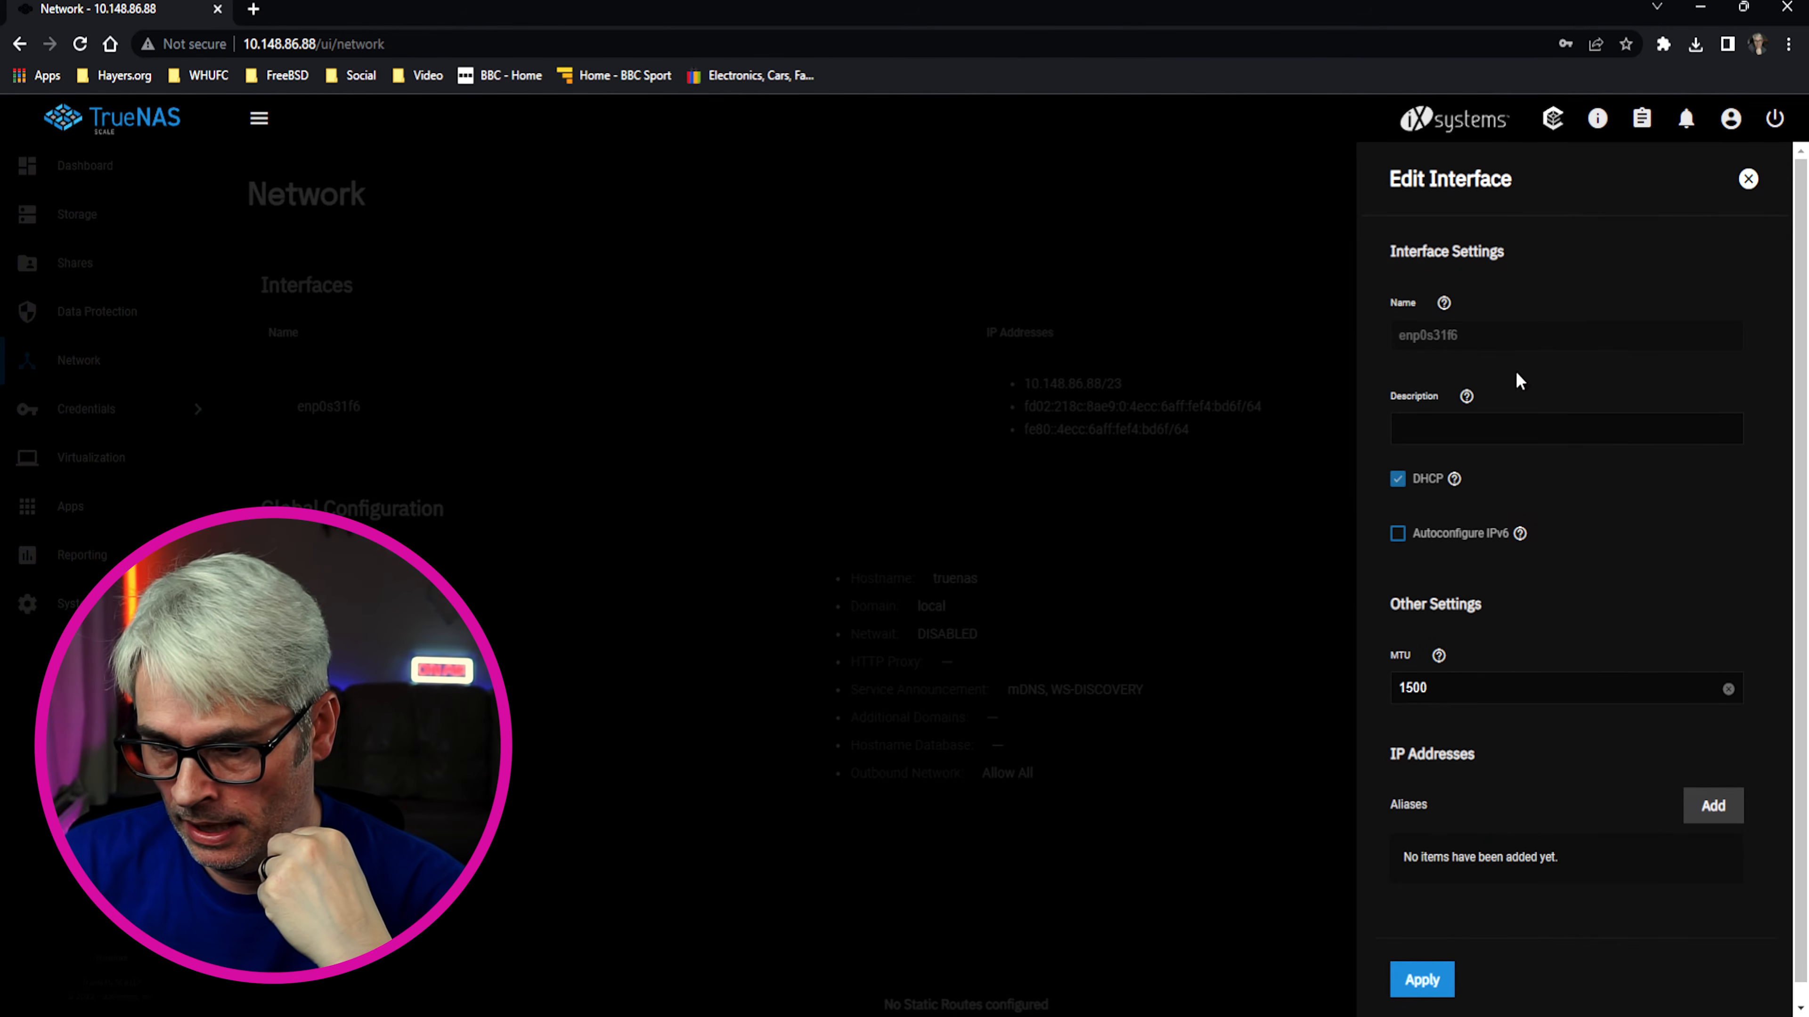
pyautogui.click(1397, 478)
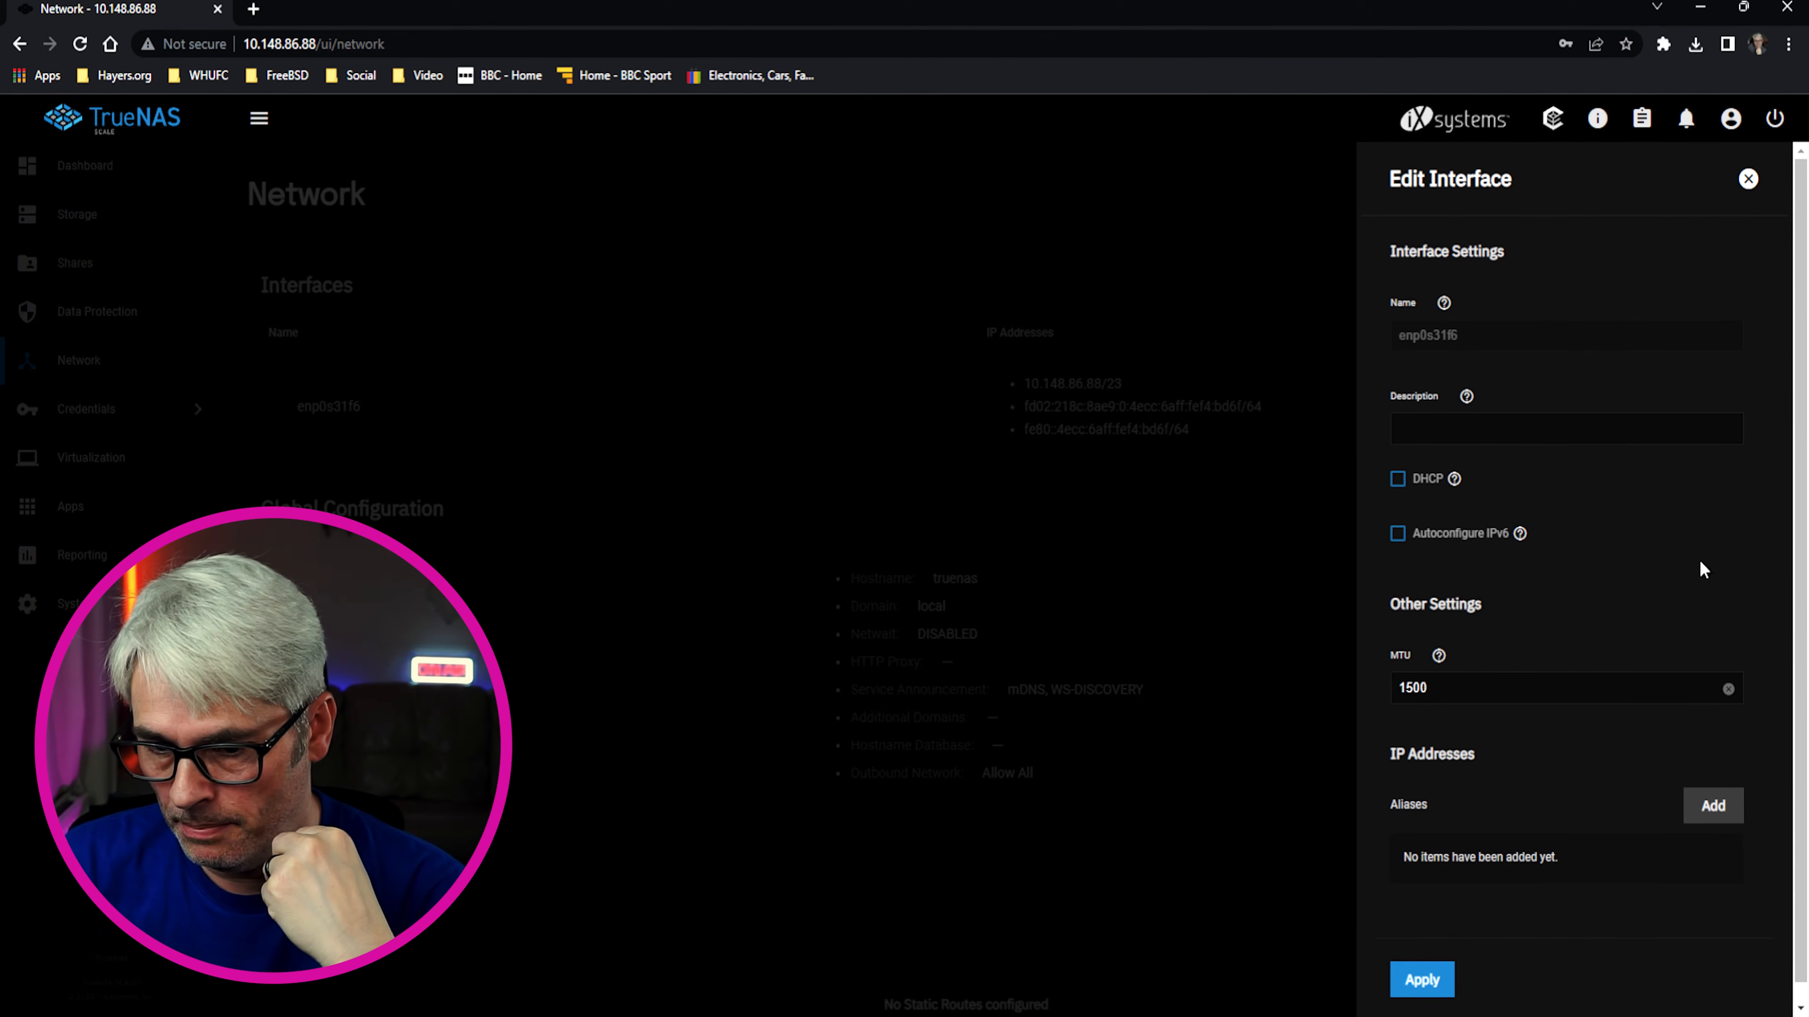
pyautogui.scroll(-1, 1508, 722)
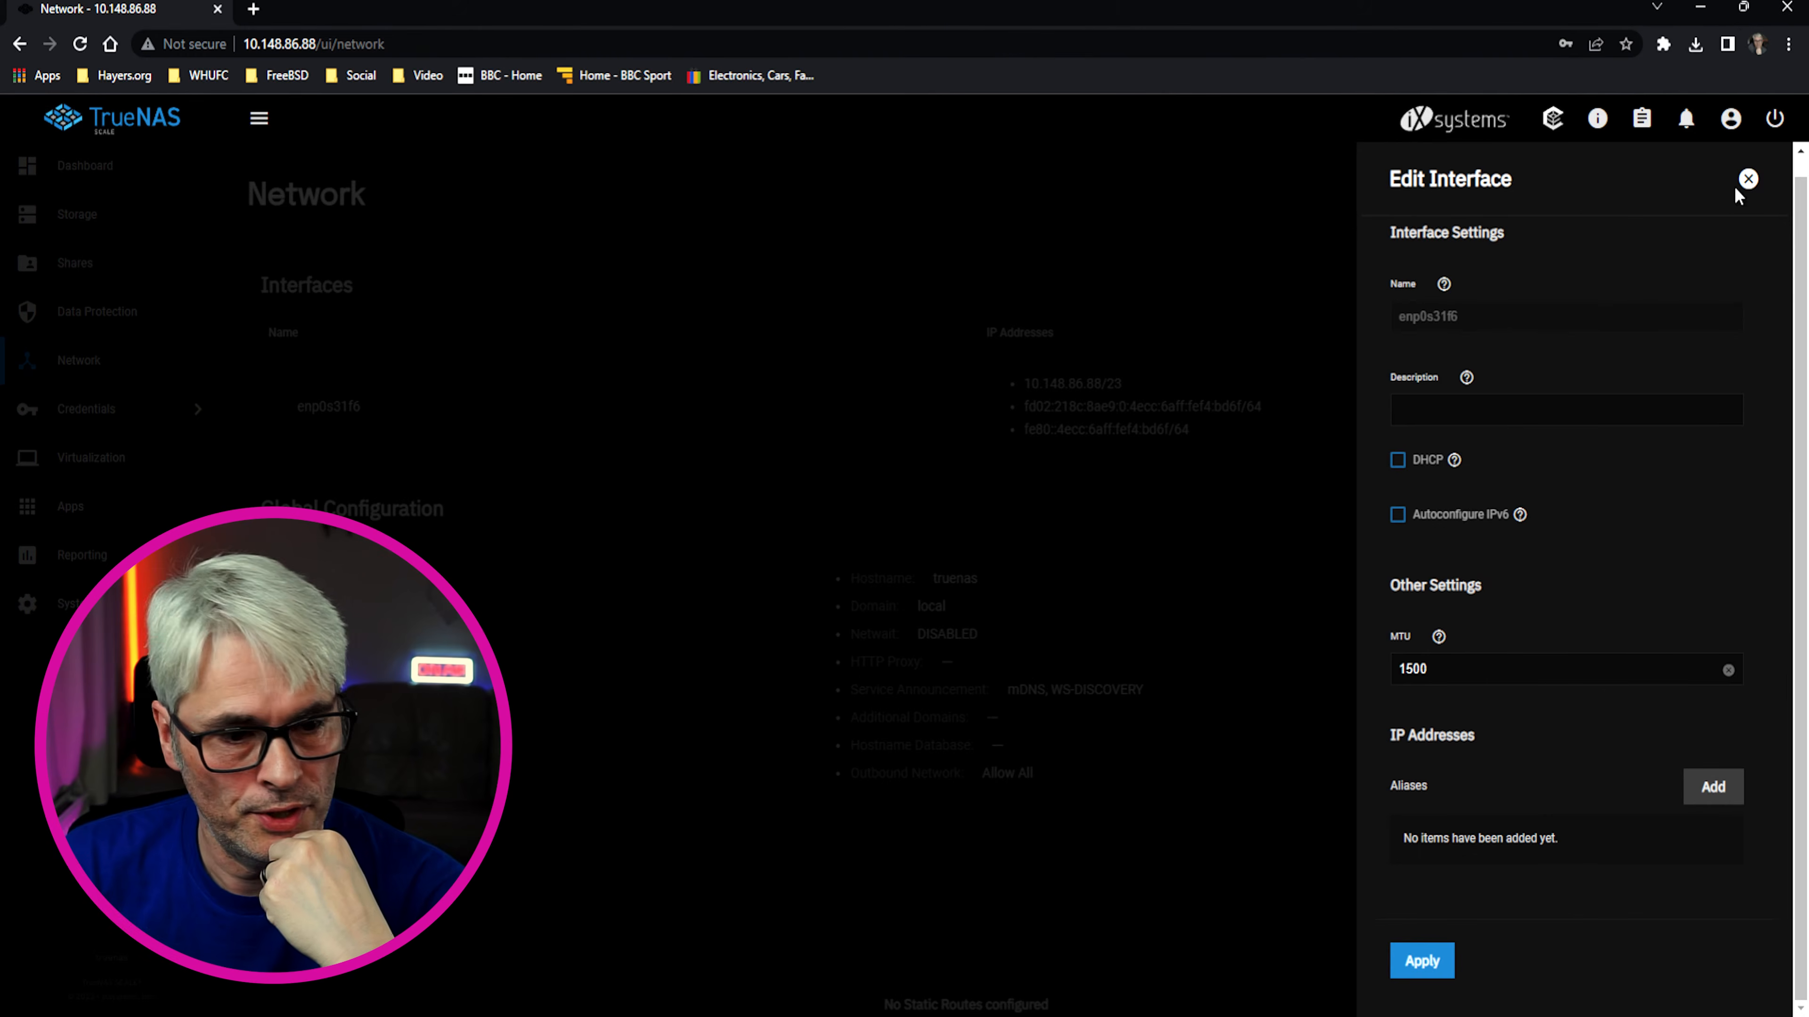
pyautogui.click(1746, 178)
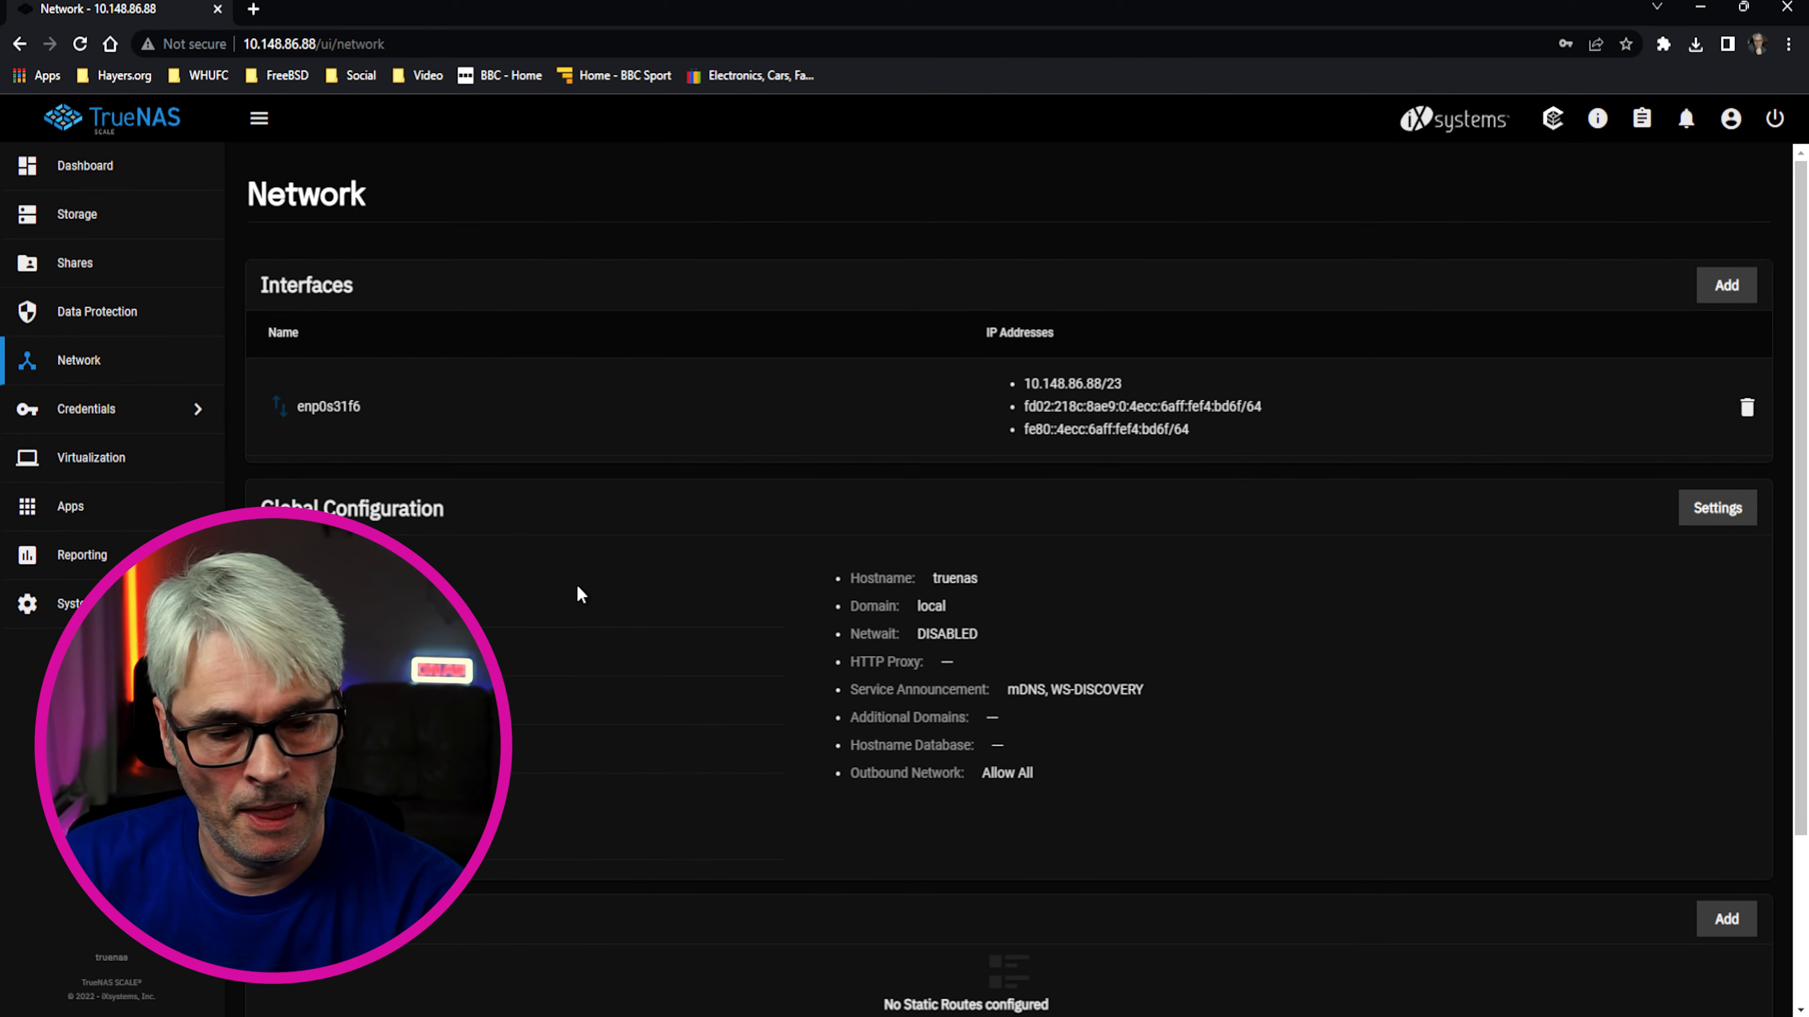
# Scroll through the nameserver settings, then go to the Virtual Machines page
pyautogui.scroll(-3, 555, 591)
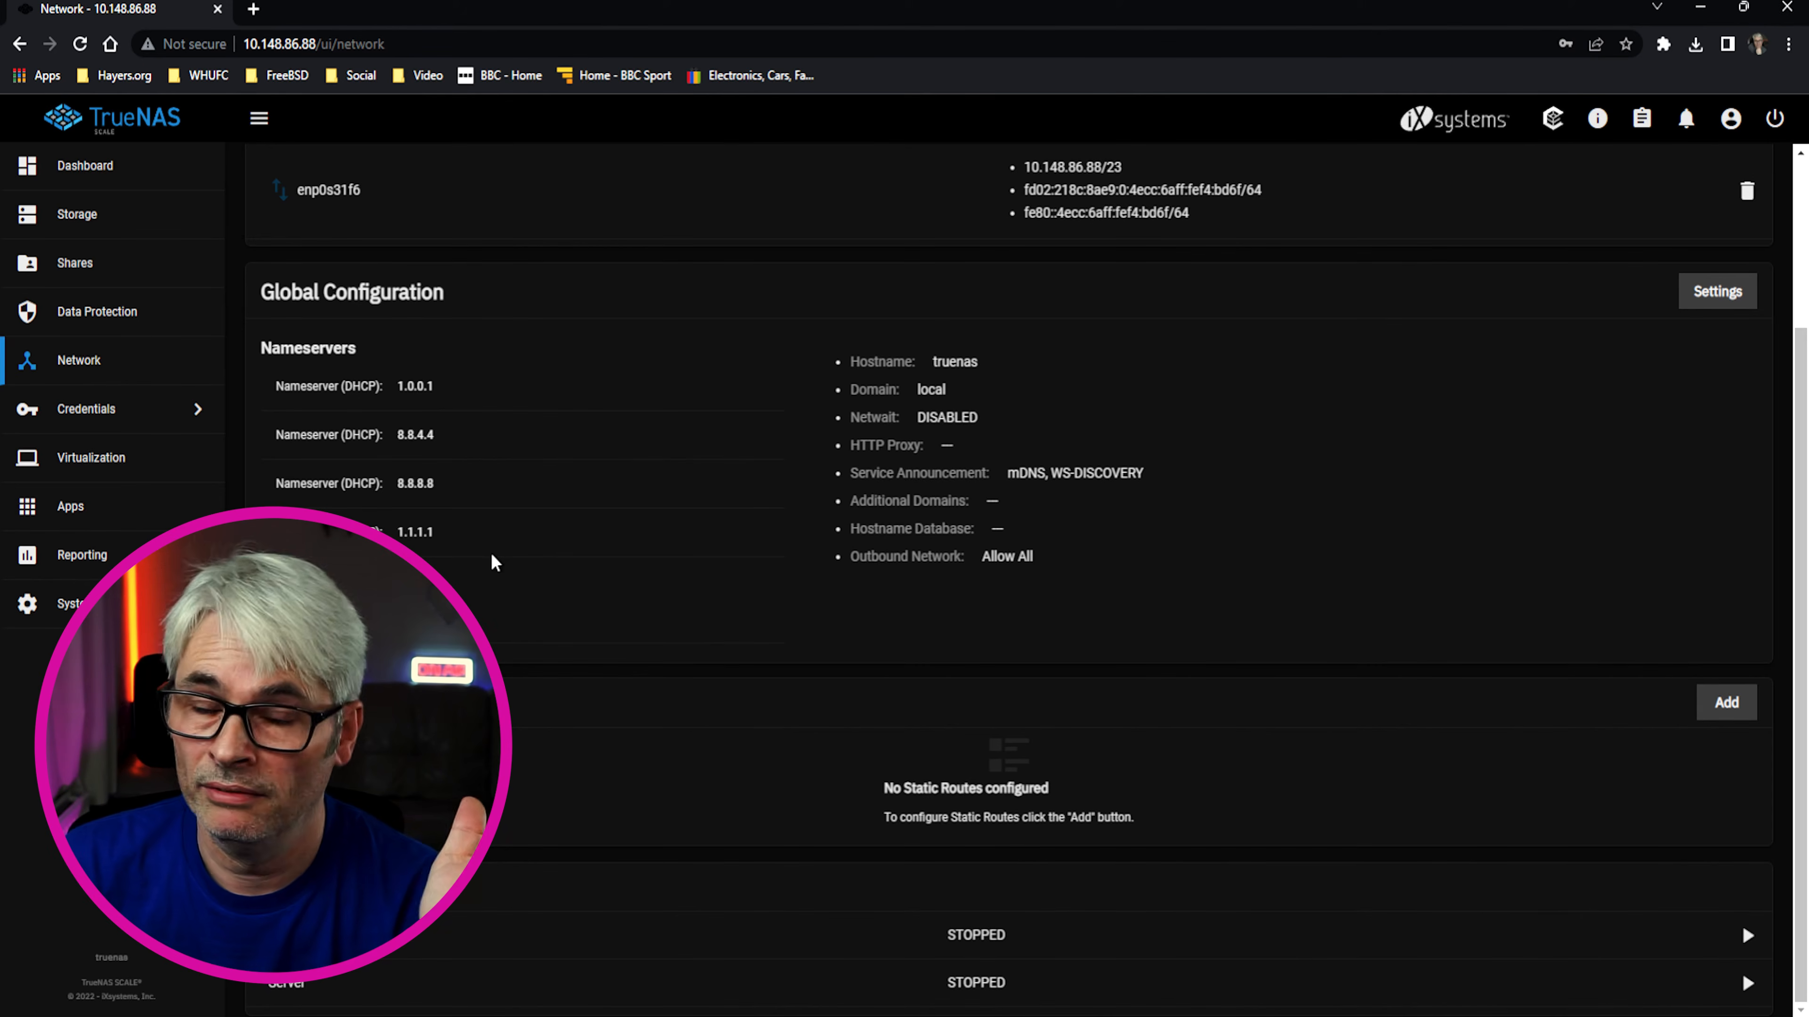
pyautogui.scroll(3, 492, 550)
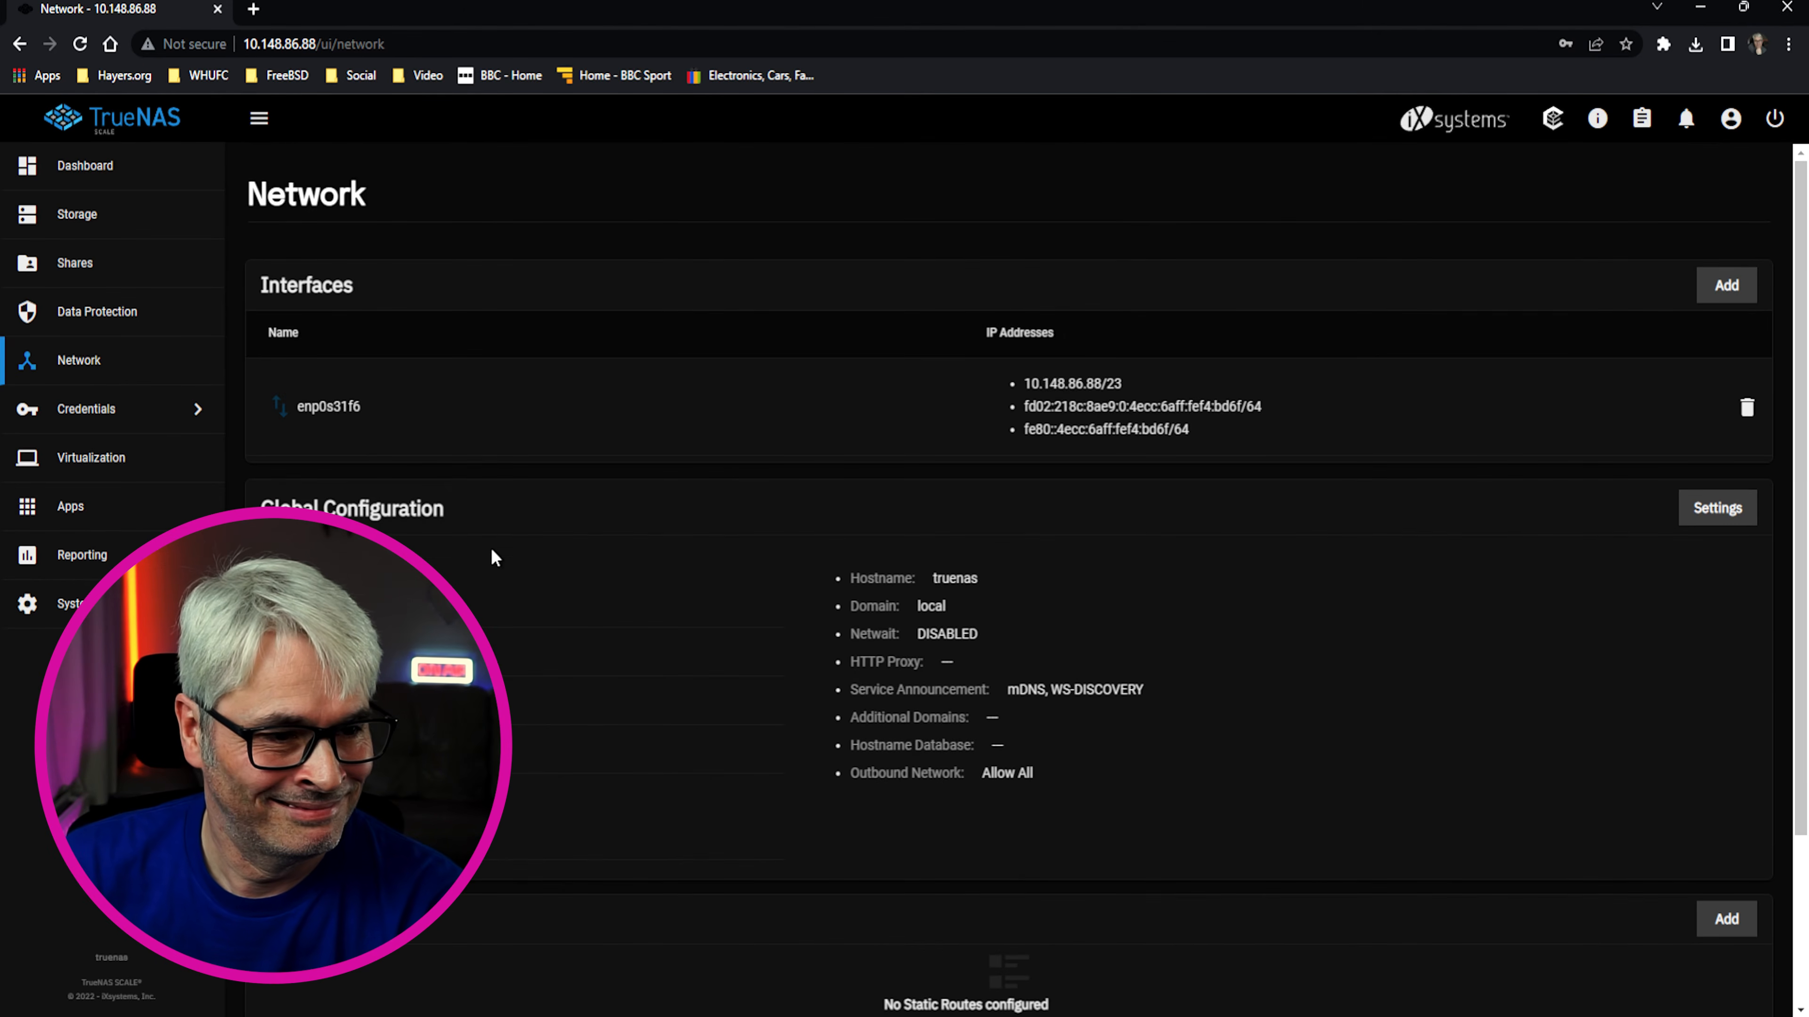
pyautogui.click(174, 460)
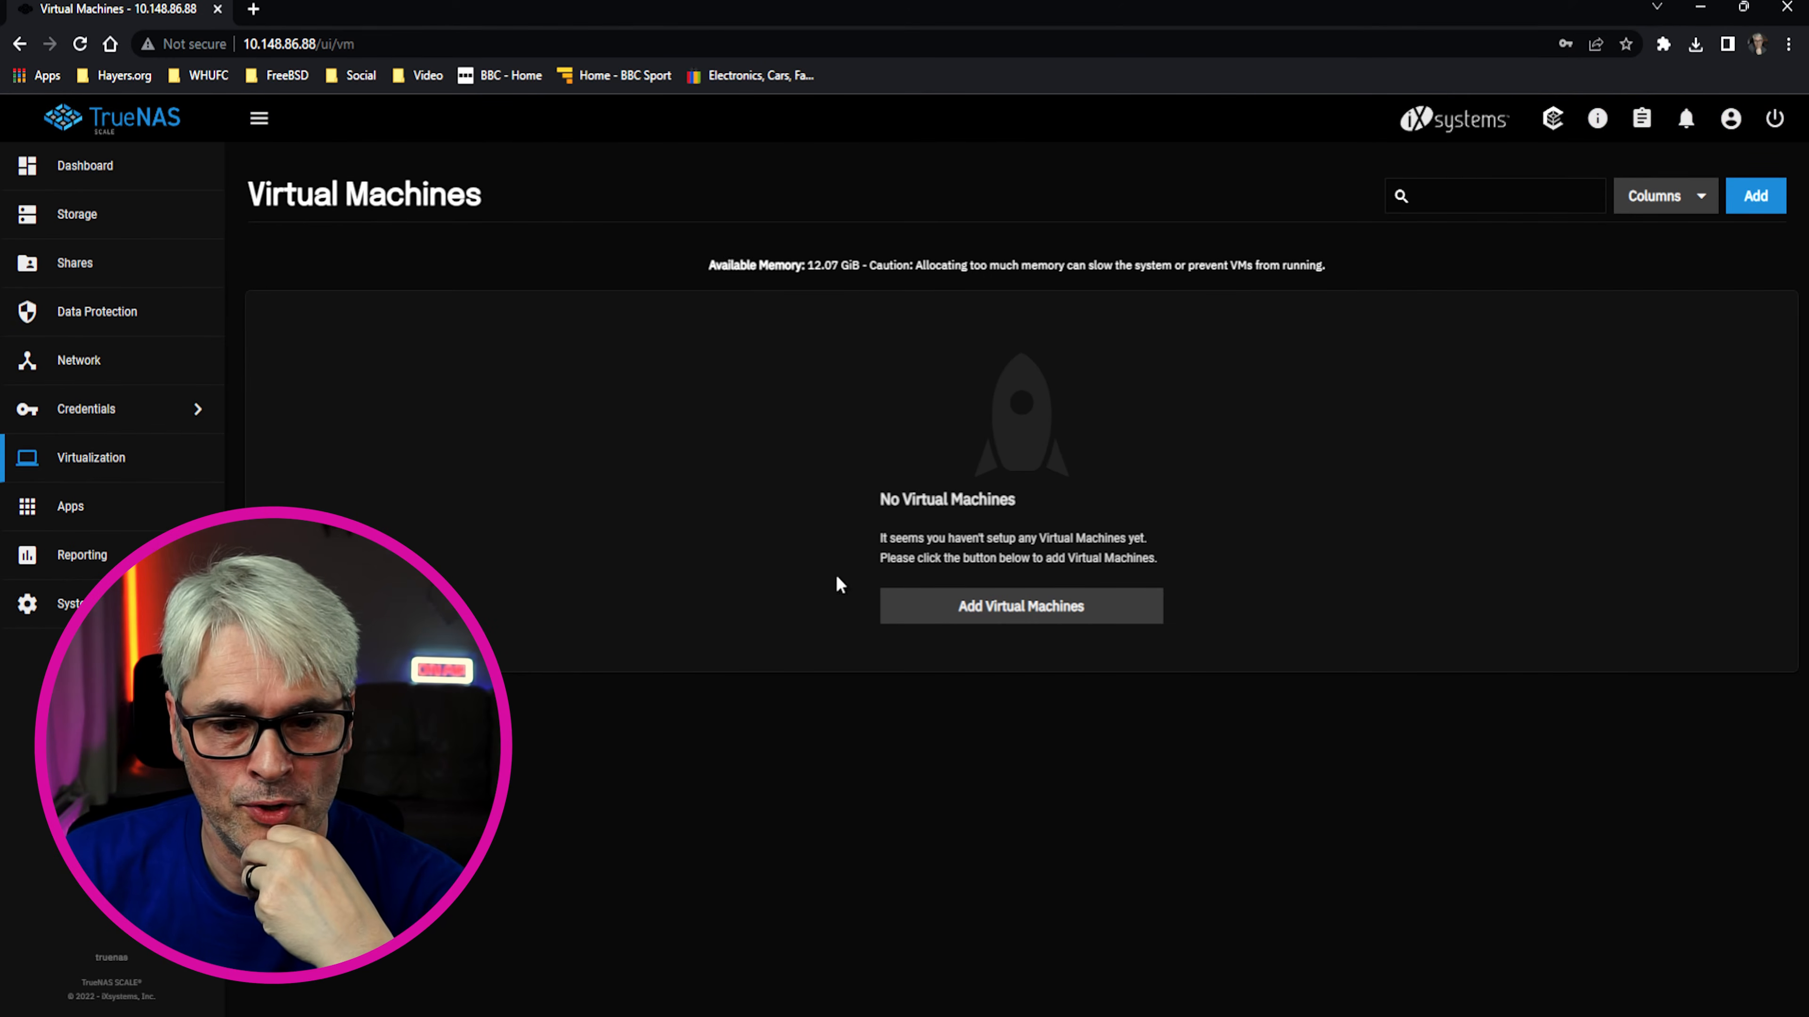
# Start a new virtual machine, view guest OS choices, cancel it, then go to Applications
pyautogui.click(912, 604)
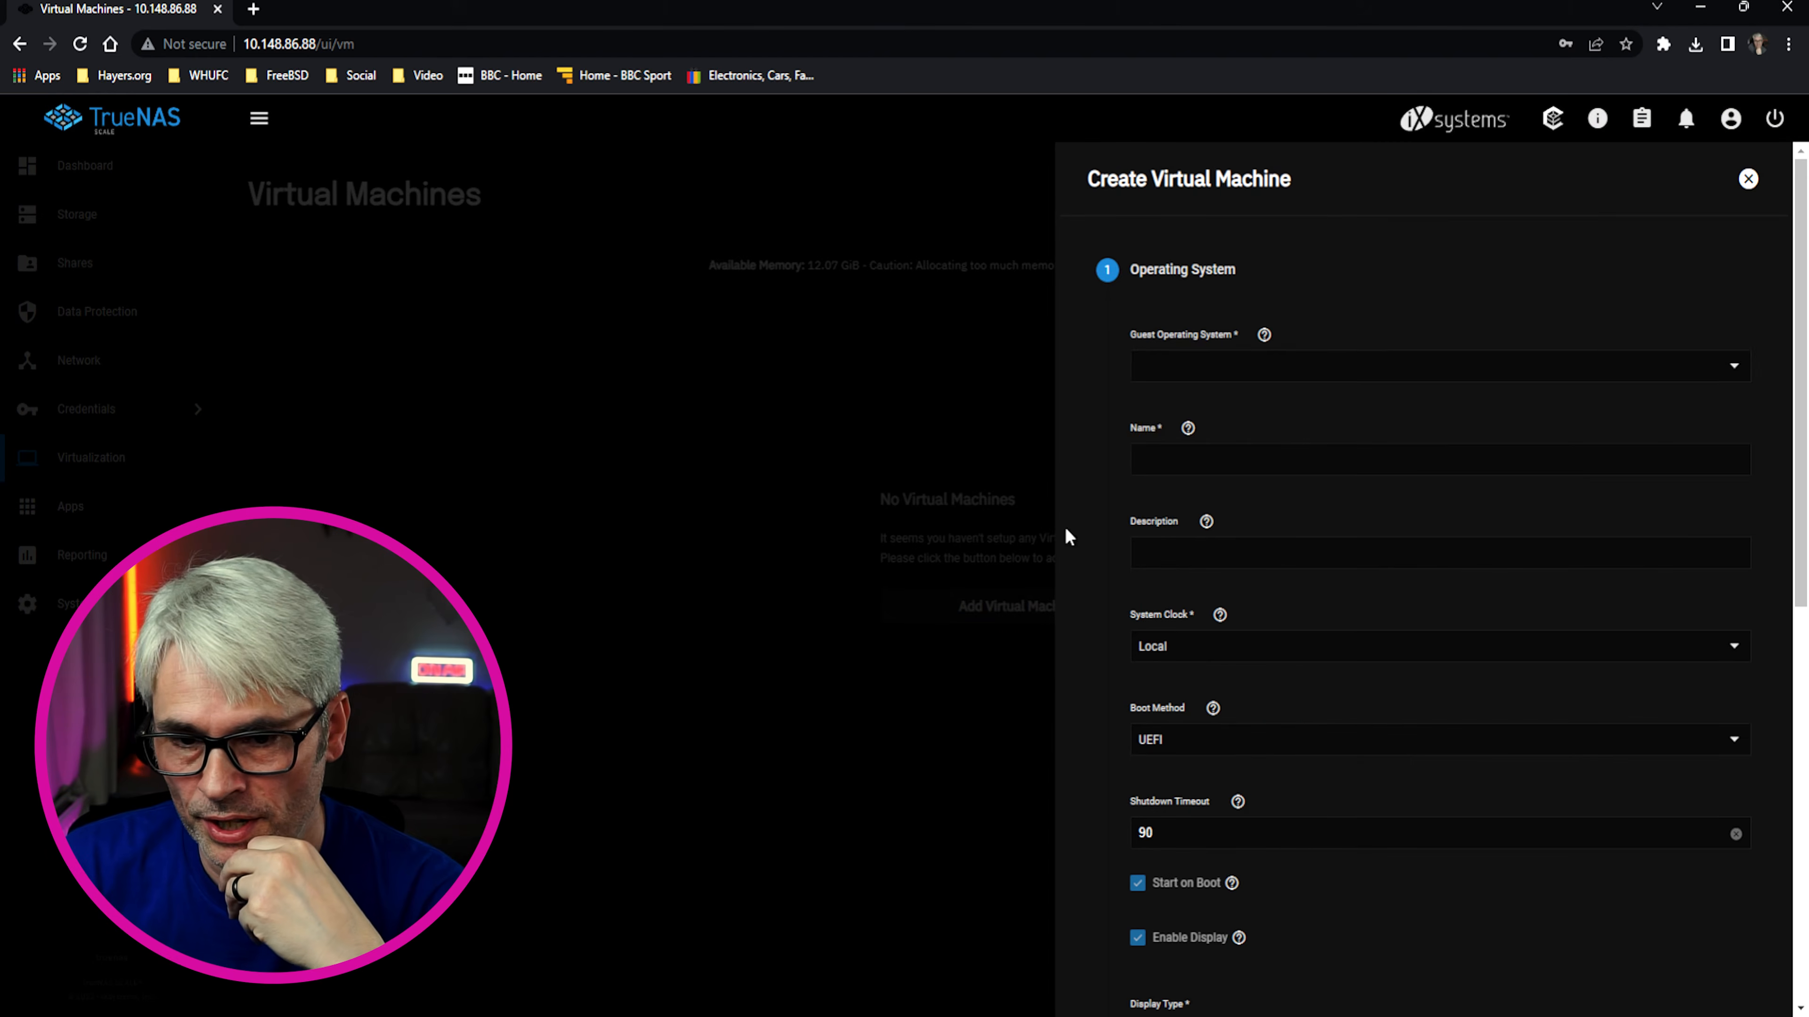
pyautogui.click(1200, 366)
pyautogui.click(1078, 472)
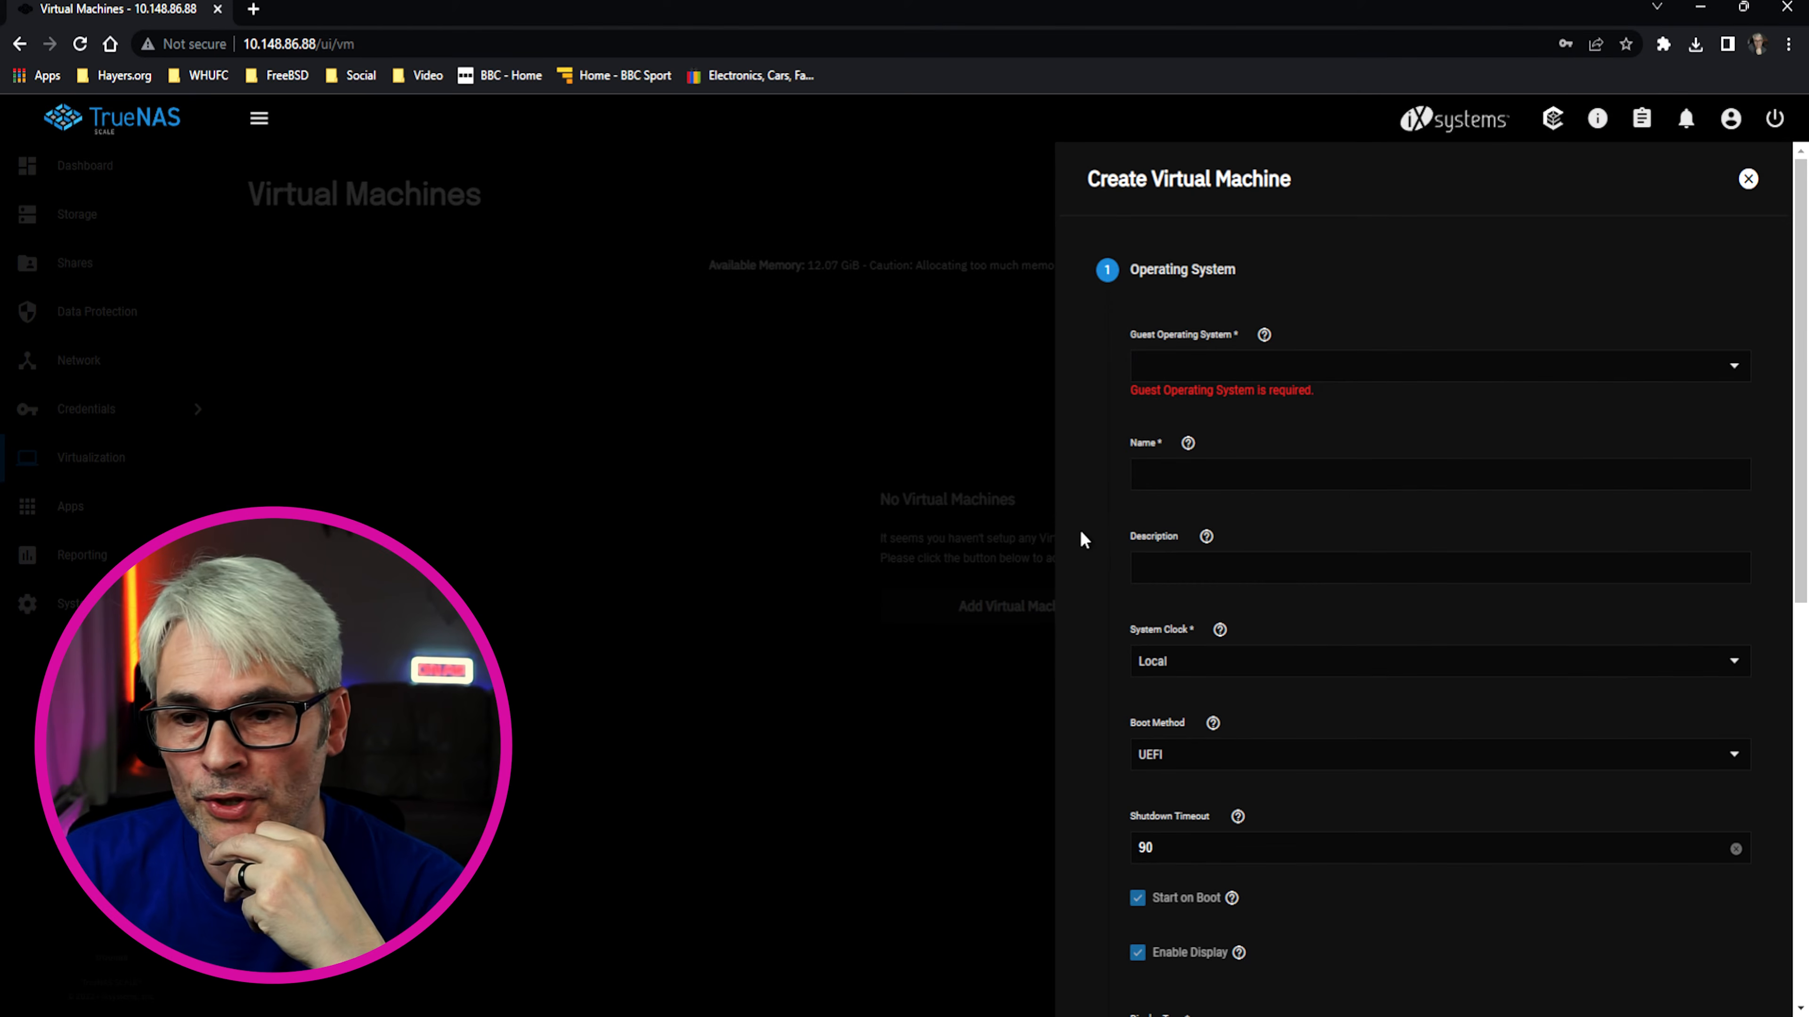
pyautogui.click(1748, 179)
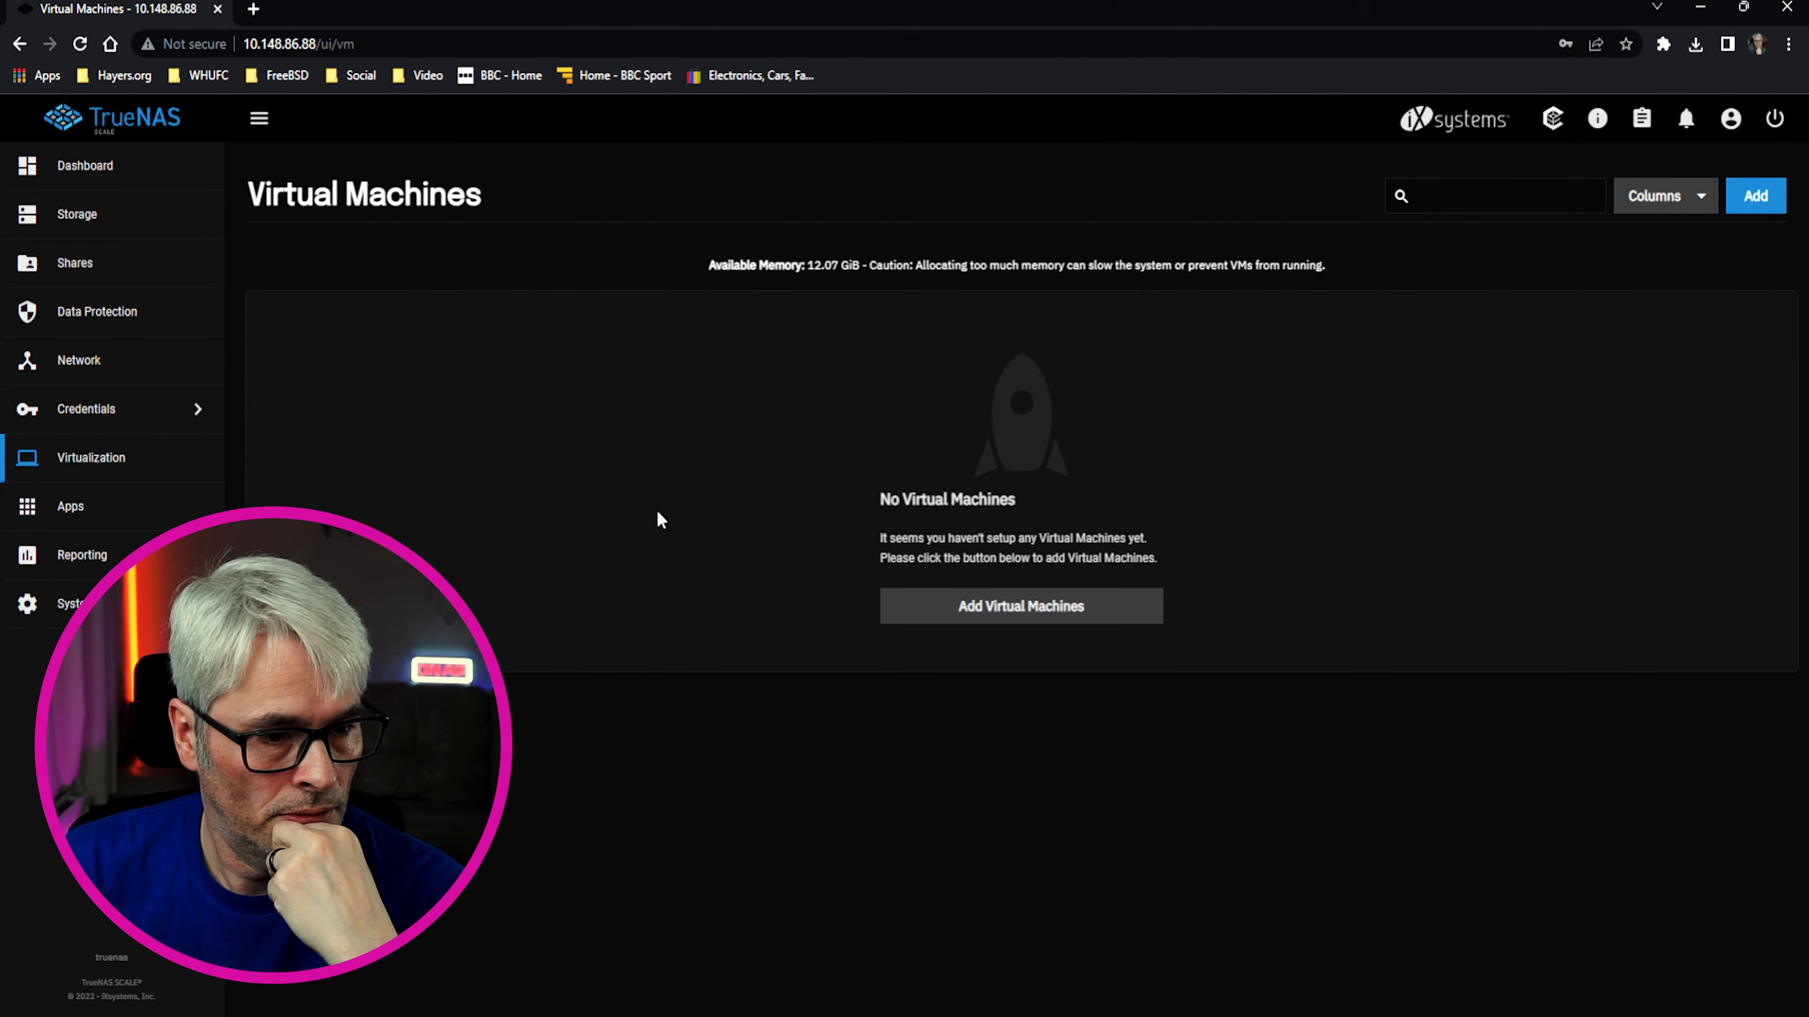
pyautogui.click(84, 506)
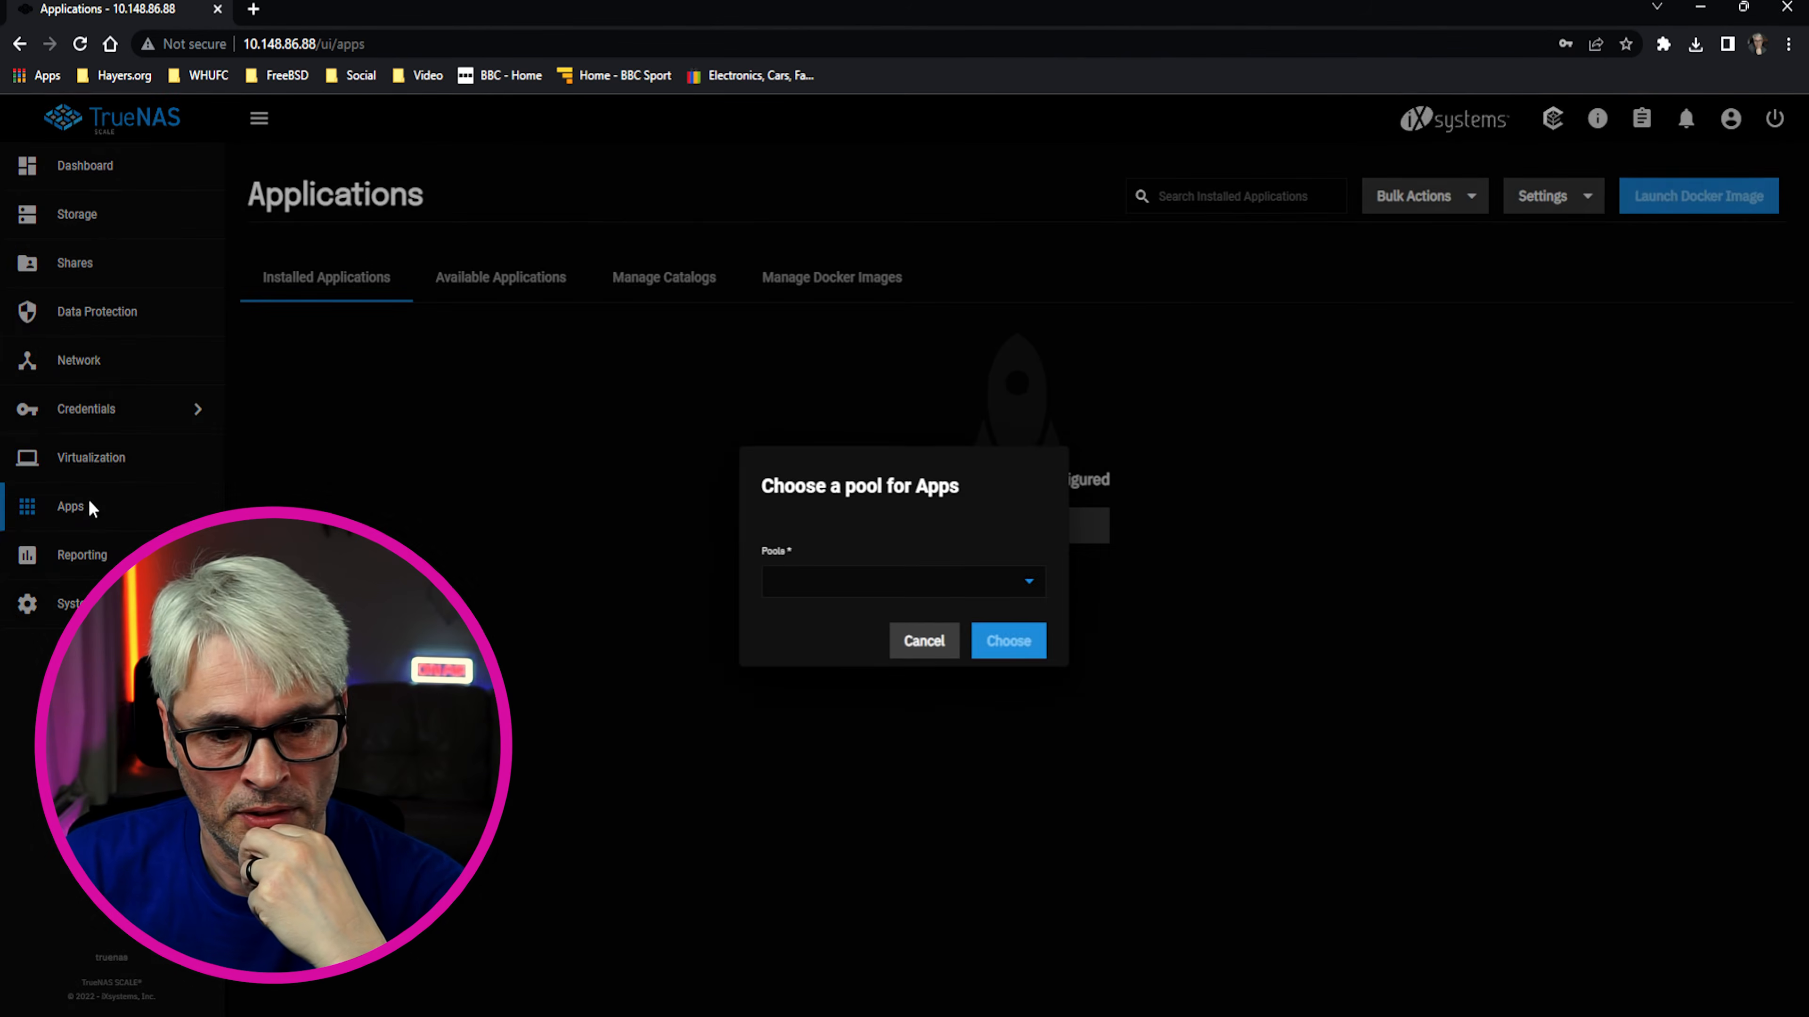
# Choose the data pool for Apps and minimise the browser
pyautogui.click(1026, 593)
pyautogui.click(799, 585)
pyautogui.click(1005, 643)
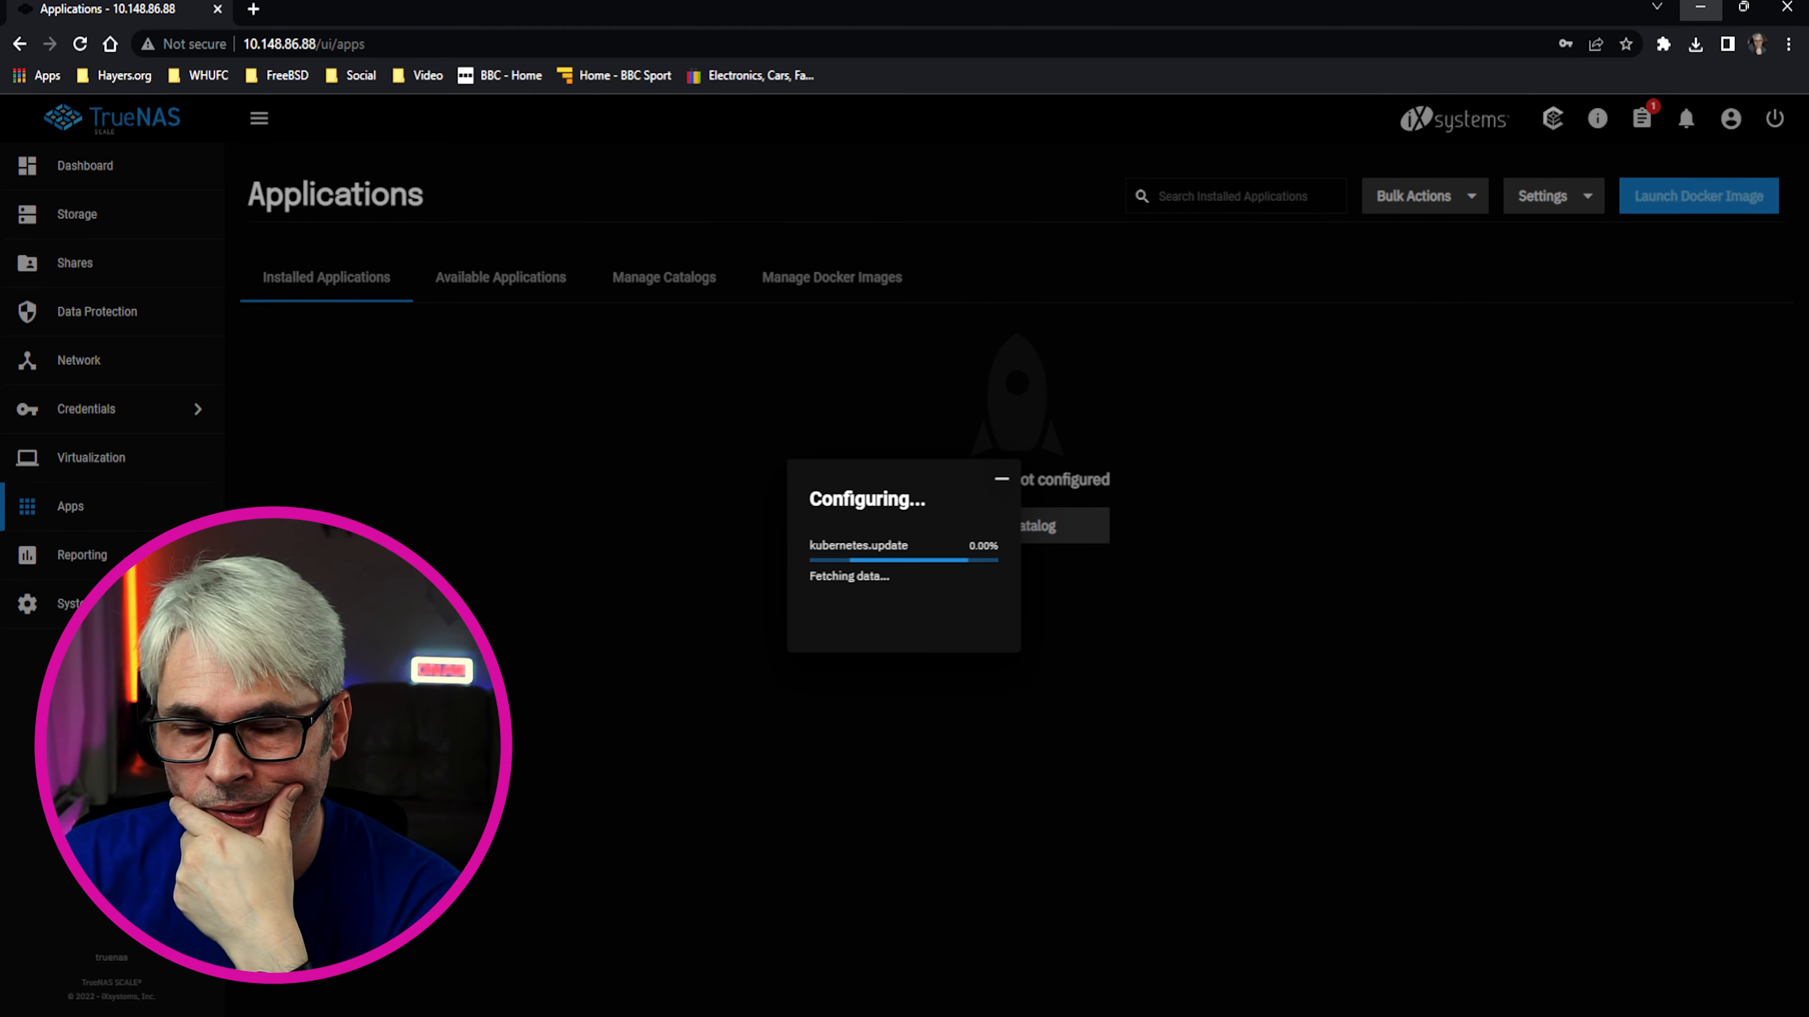
pyautogui.click(1700, 7)
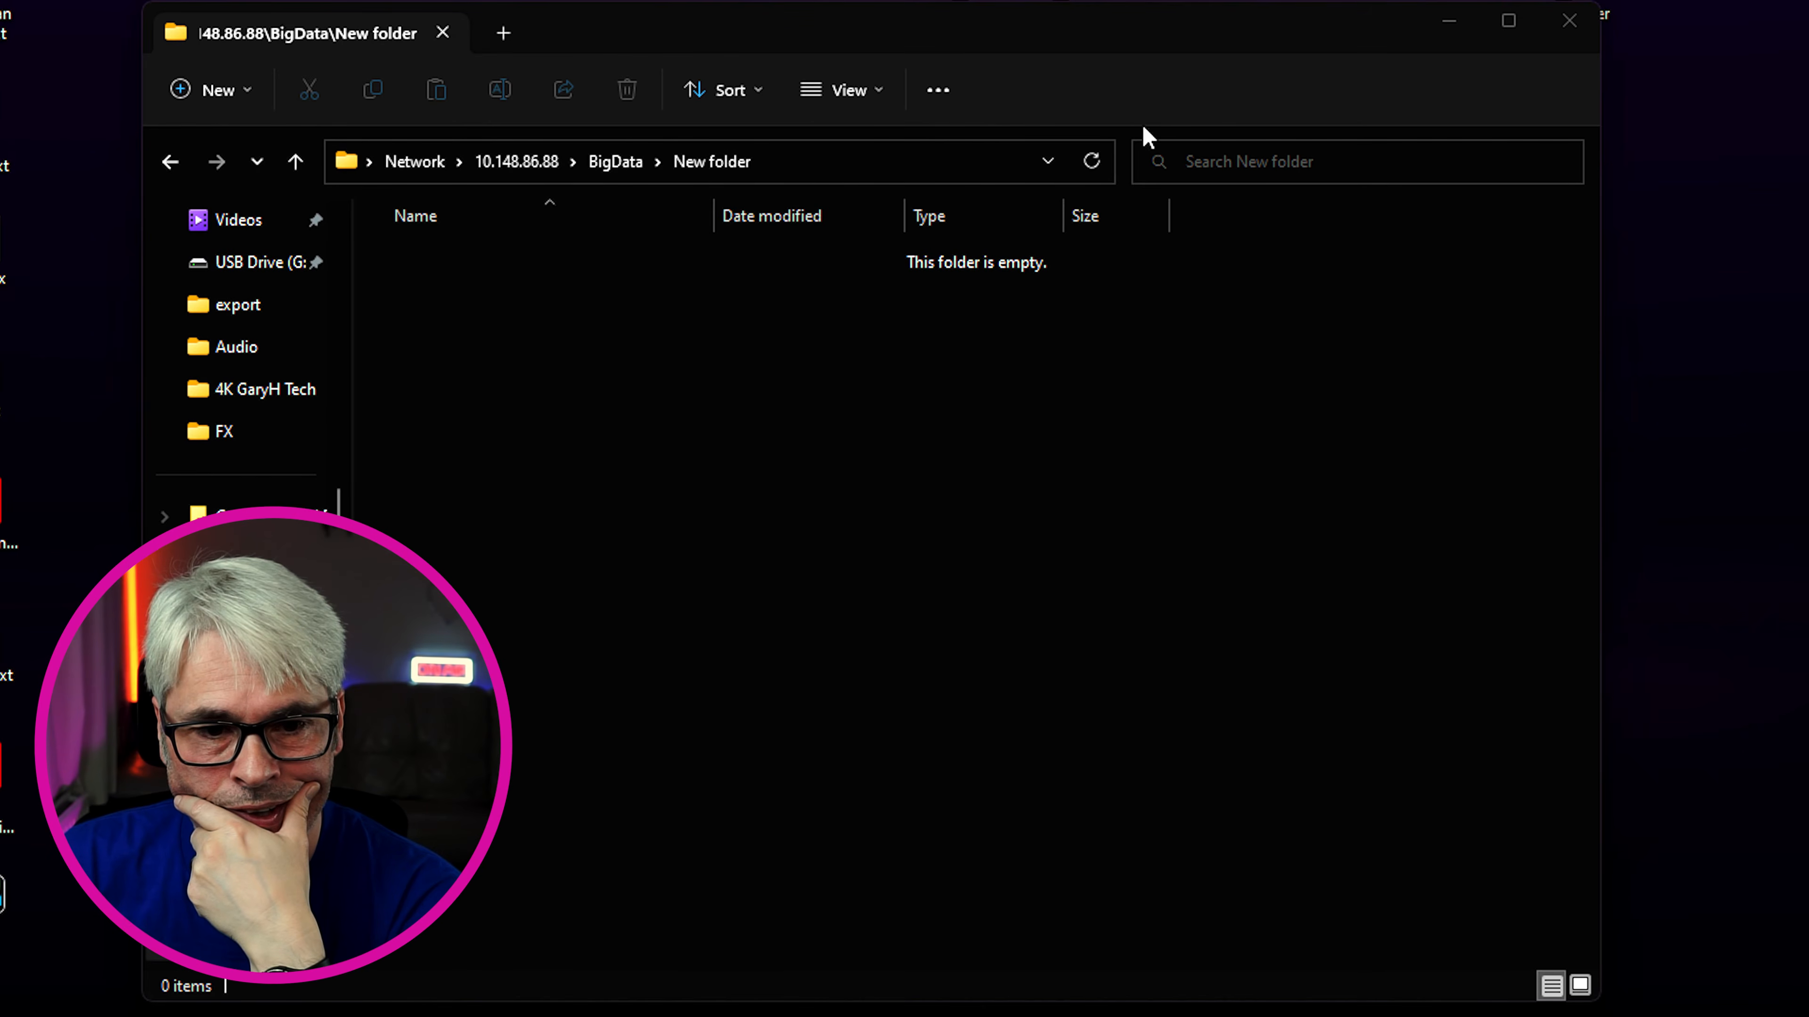
# Paste 'Thinking About The Universe' MP3 from F:\4K GaryH Tech\Audio into BigData\New folder
pyautogui.click(502, 33)
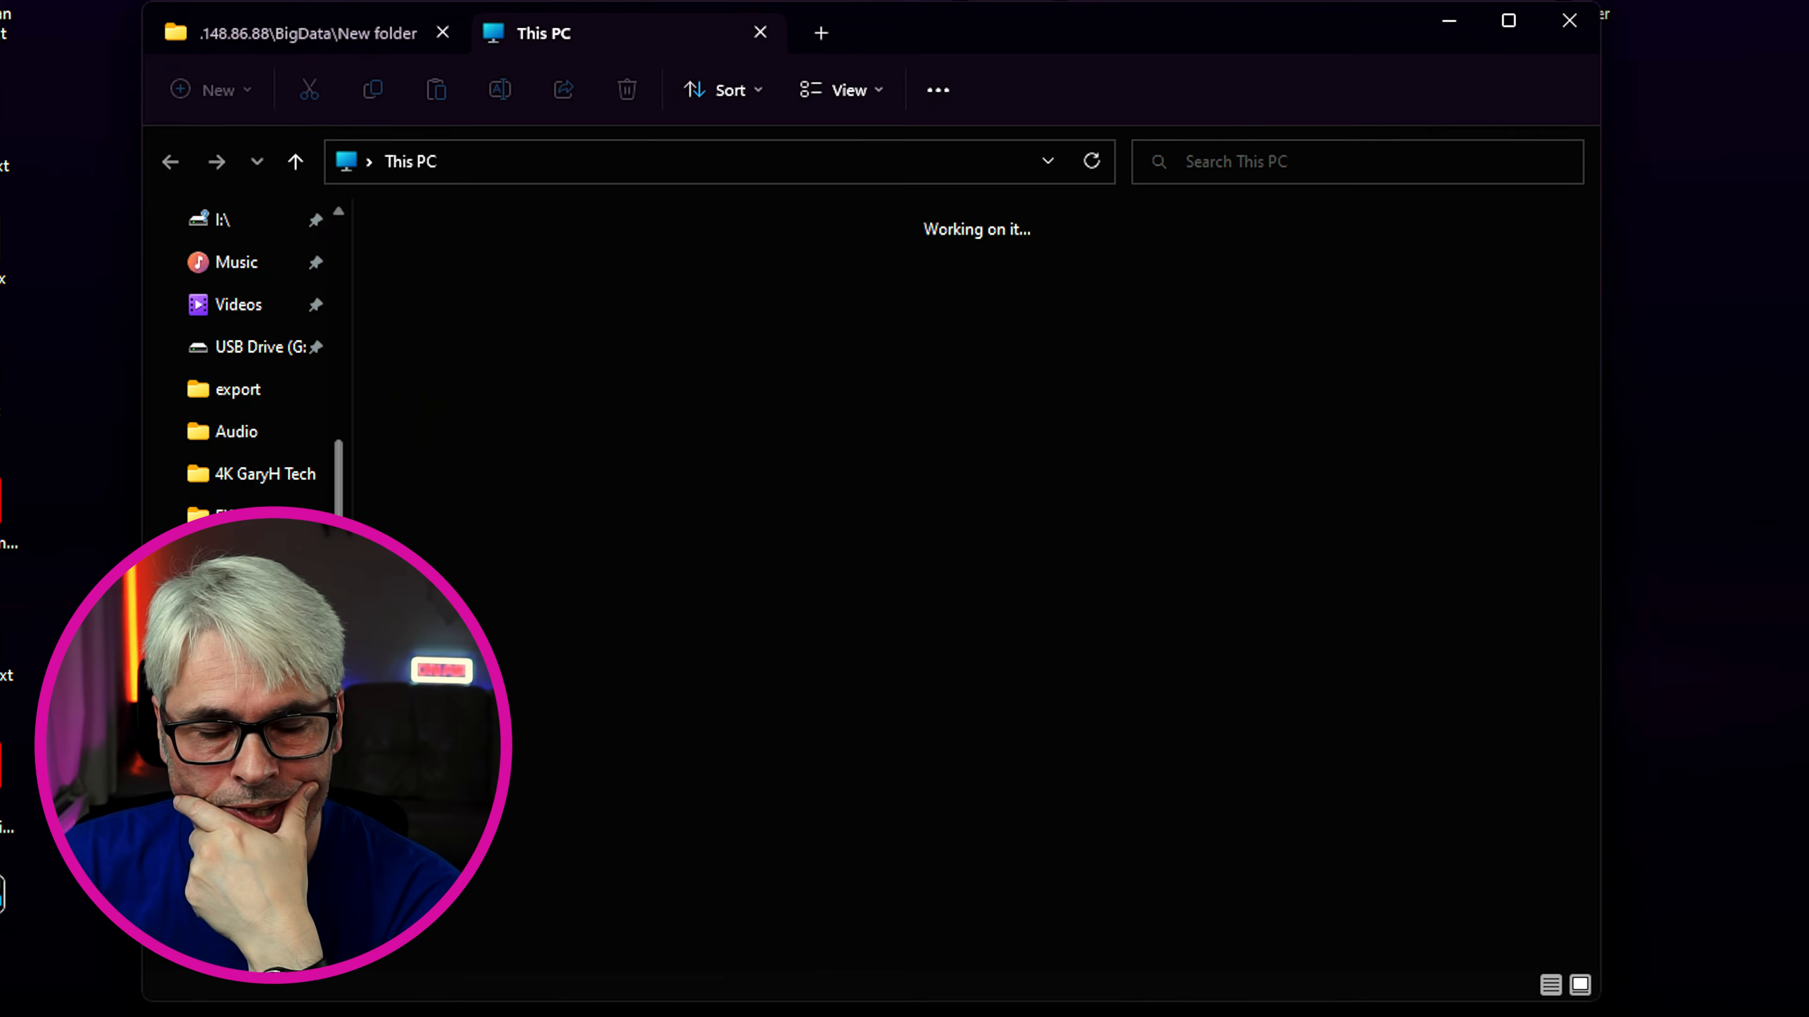
pyautogui.click(276, 480)
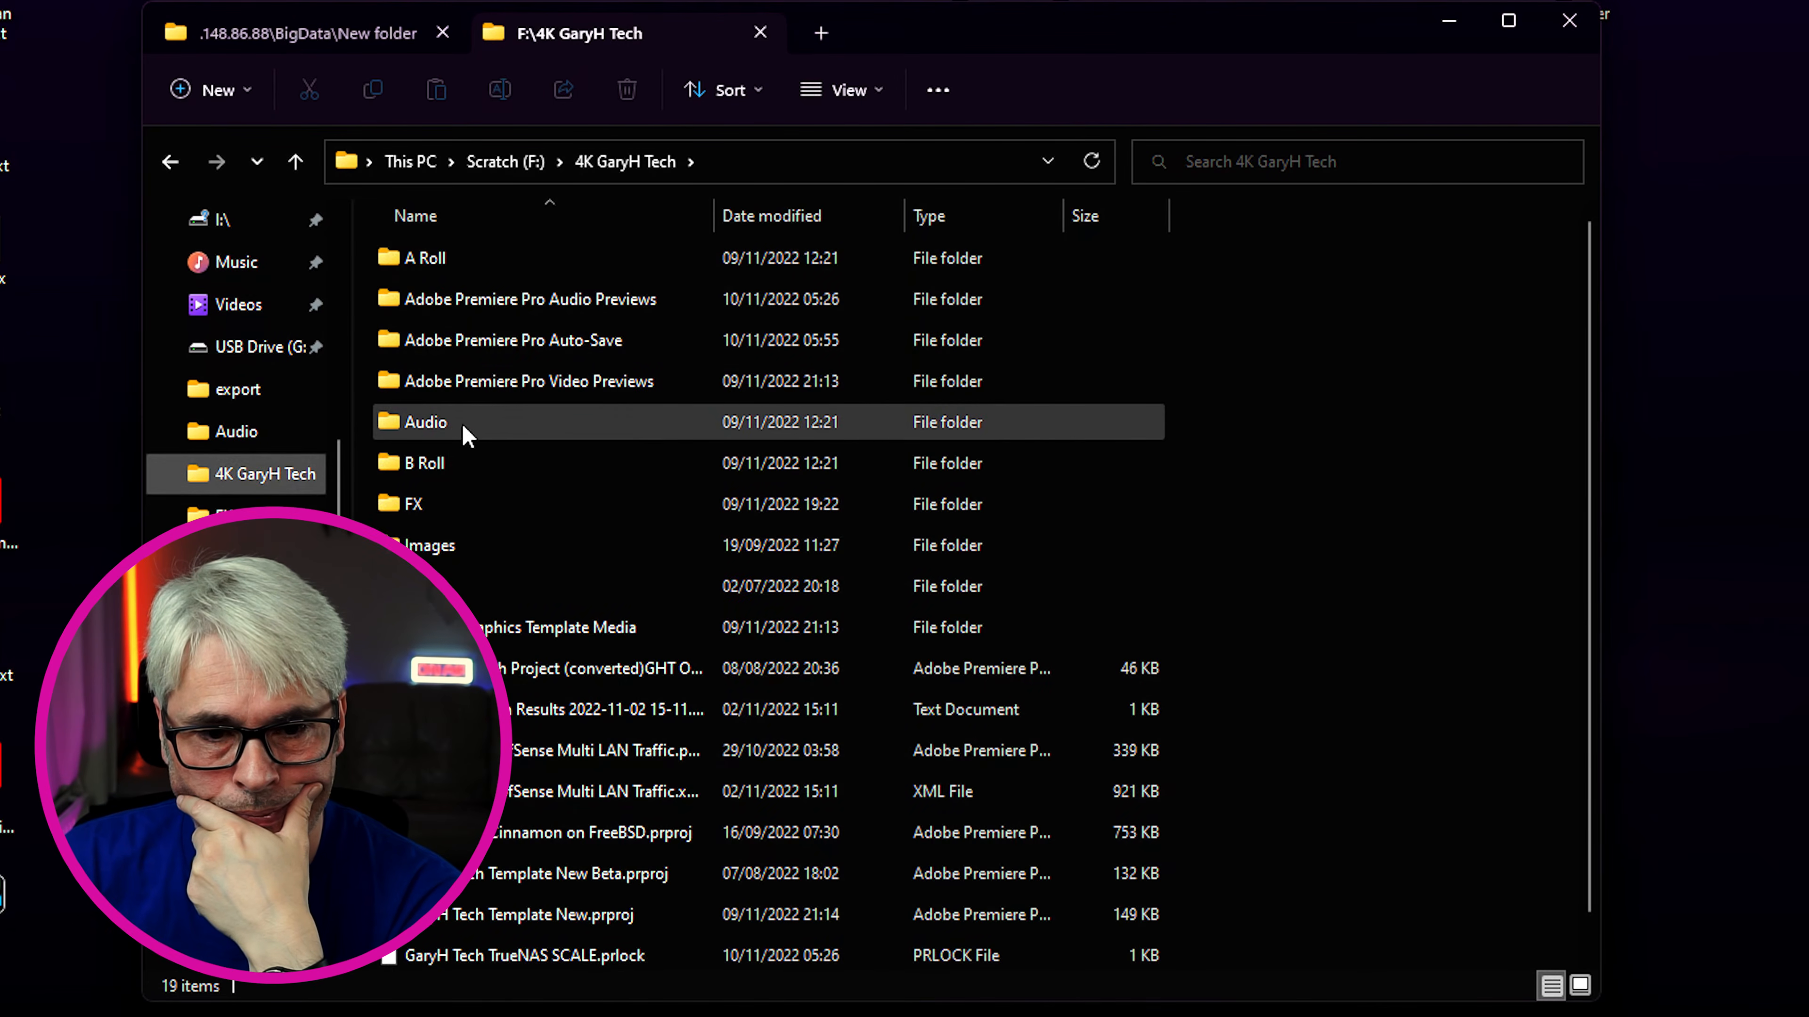
pyautogui.doubleClick(463, 428)
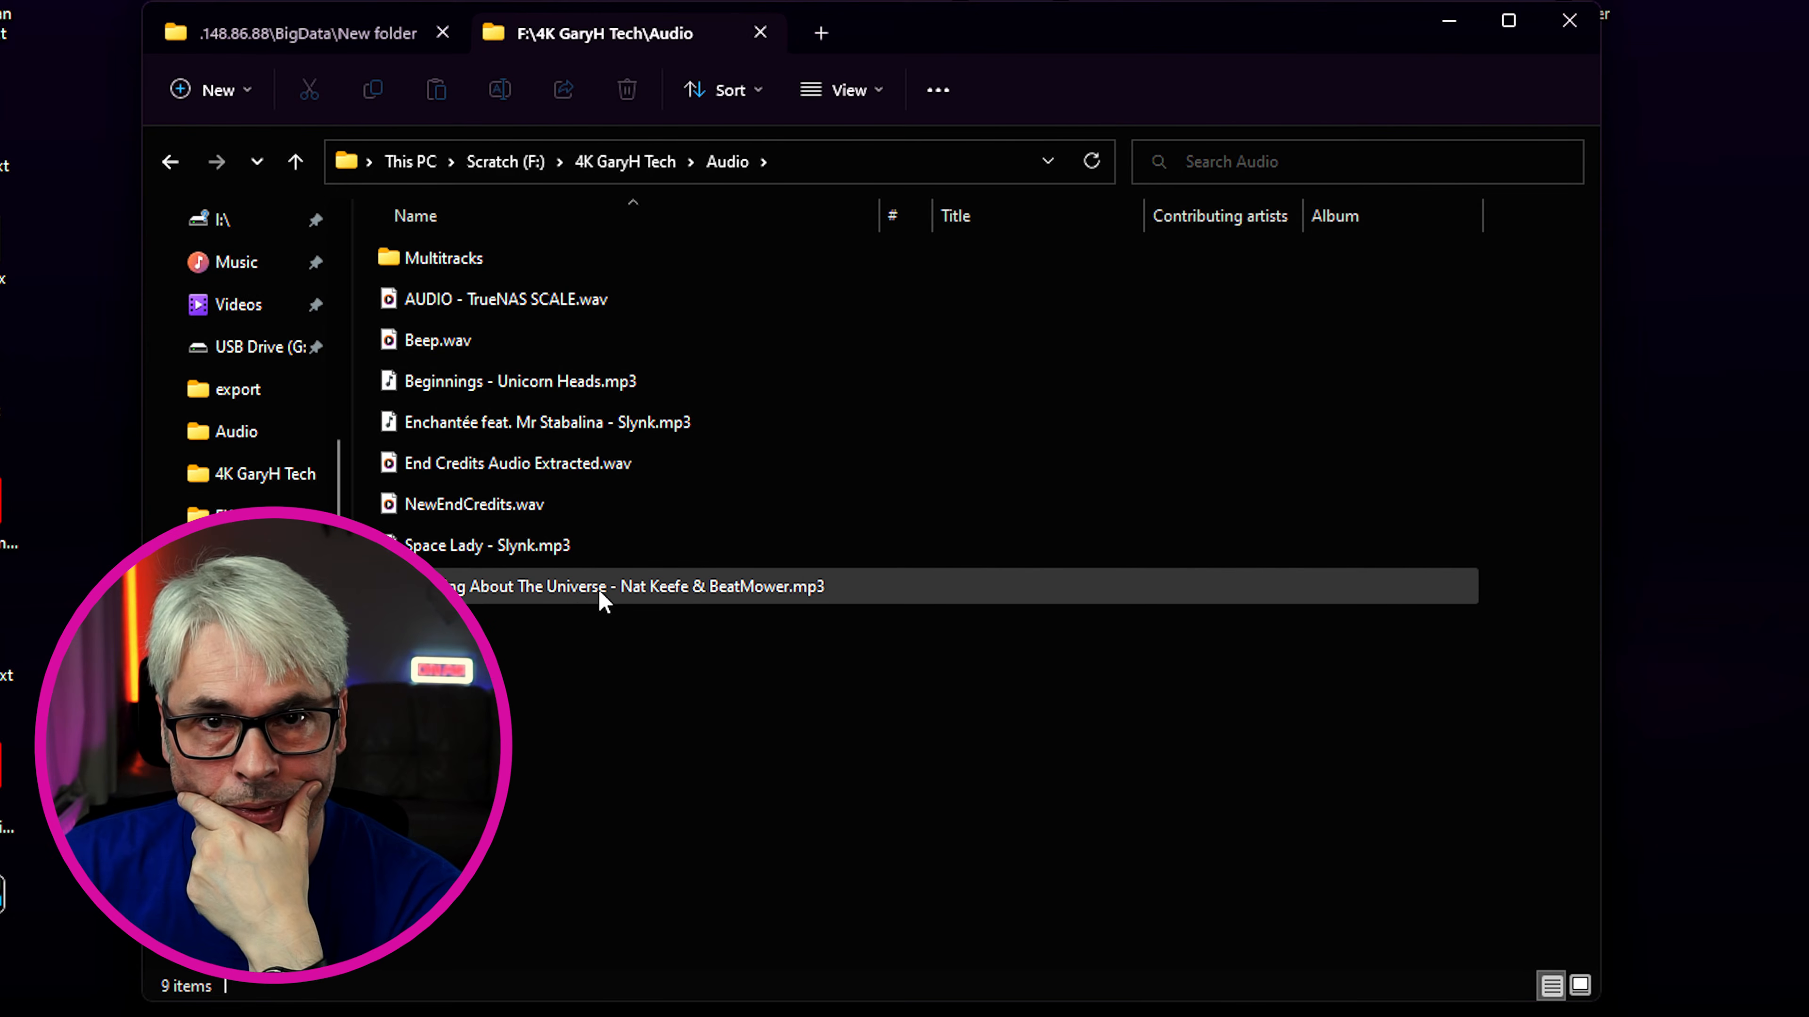
pyautogui.moveTo(607, 595)
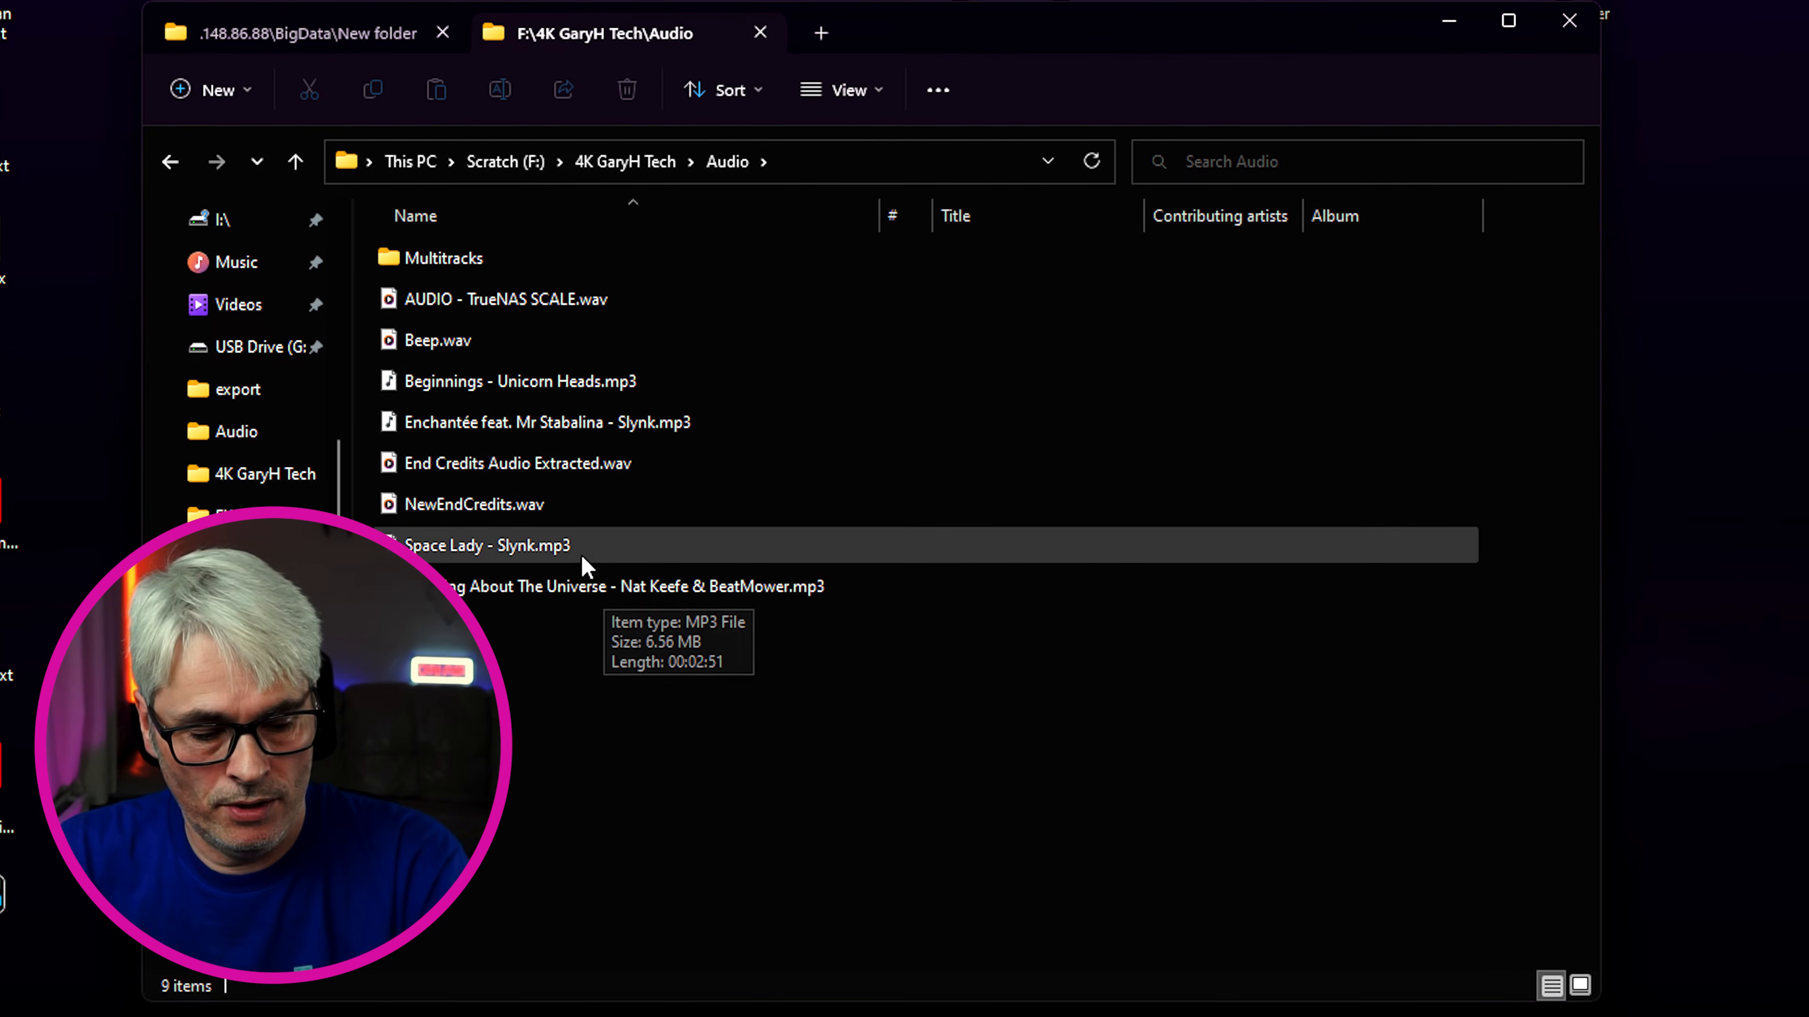
pyautogui.moveTo(576, 546)
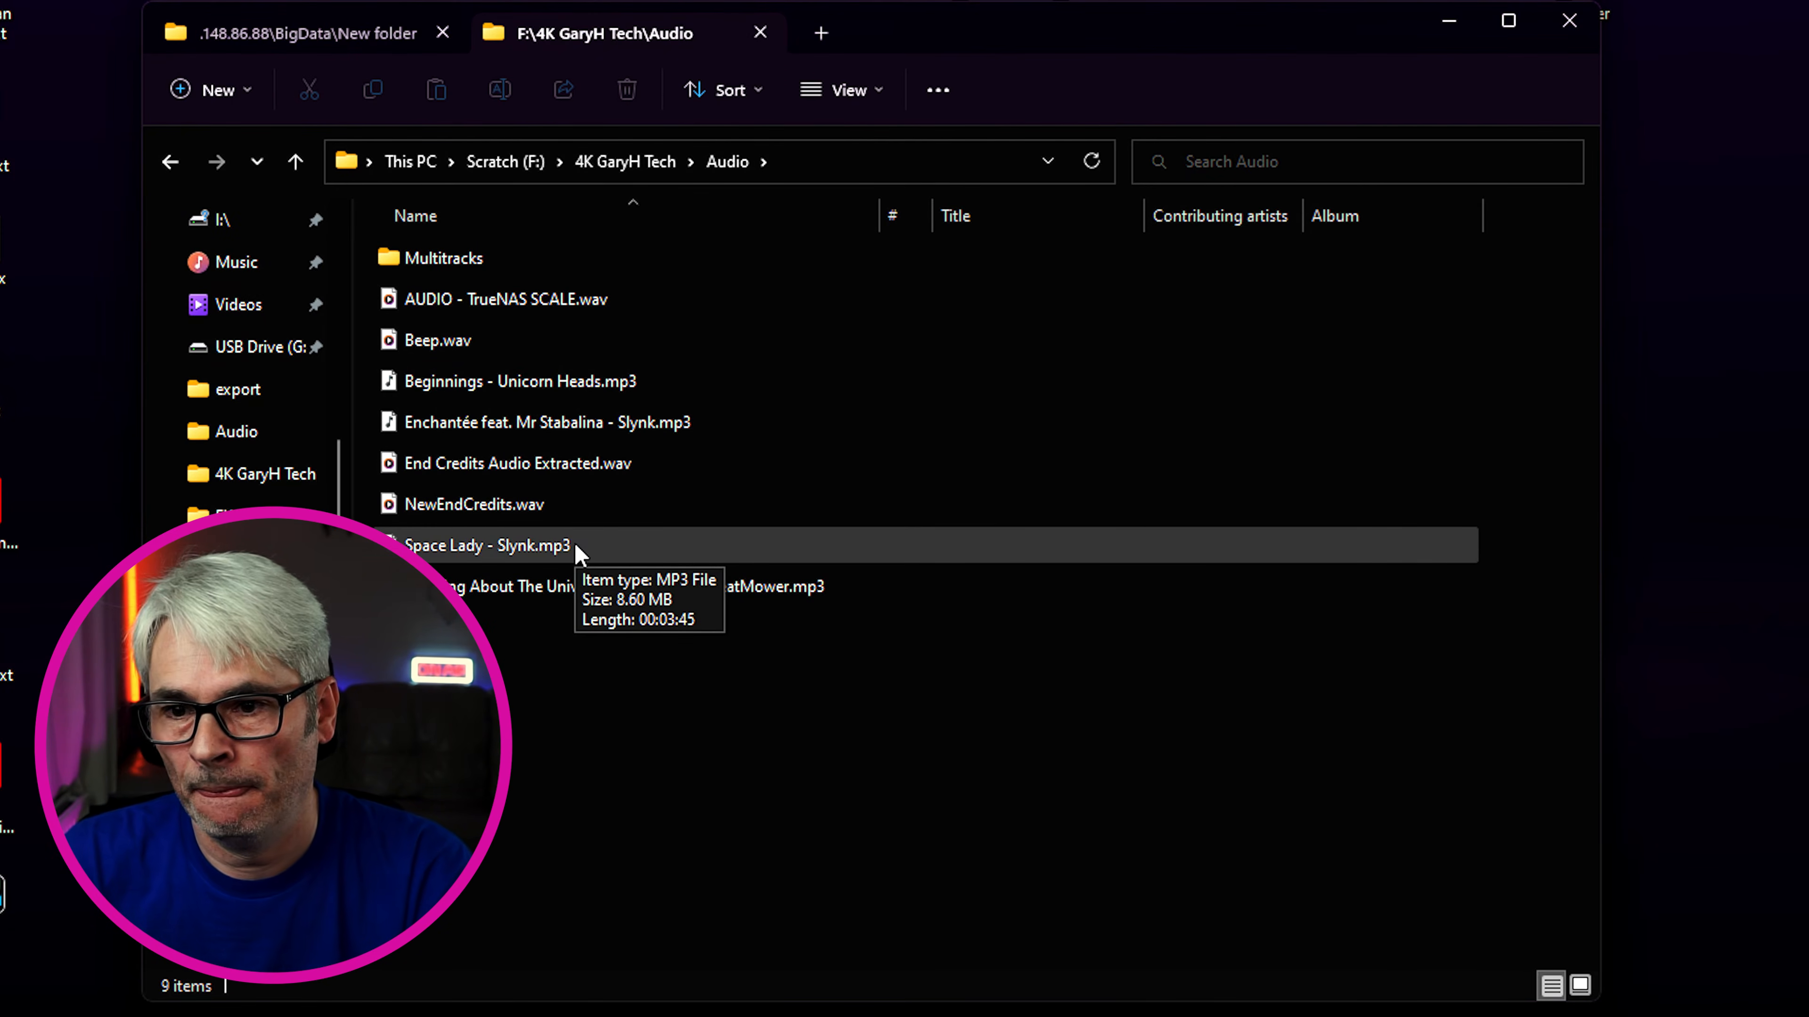
pyautogui.click(581, 588)
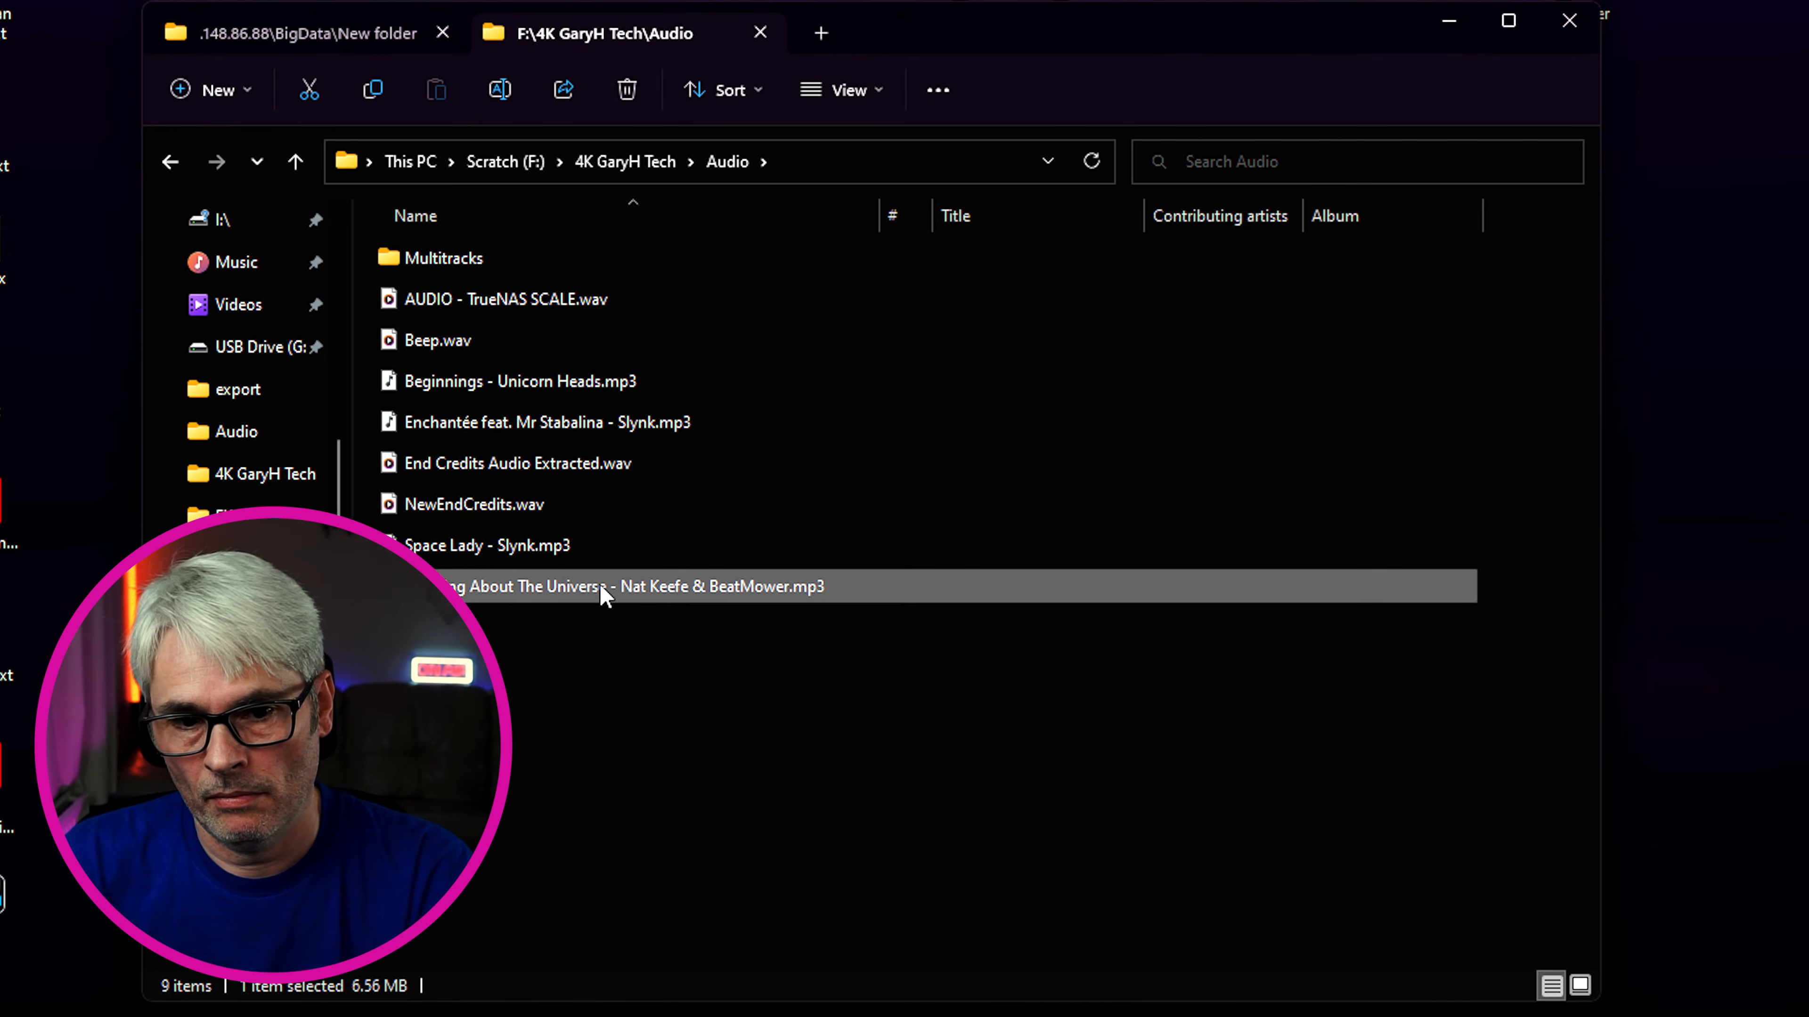
pyautogui.click(303, 36)
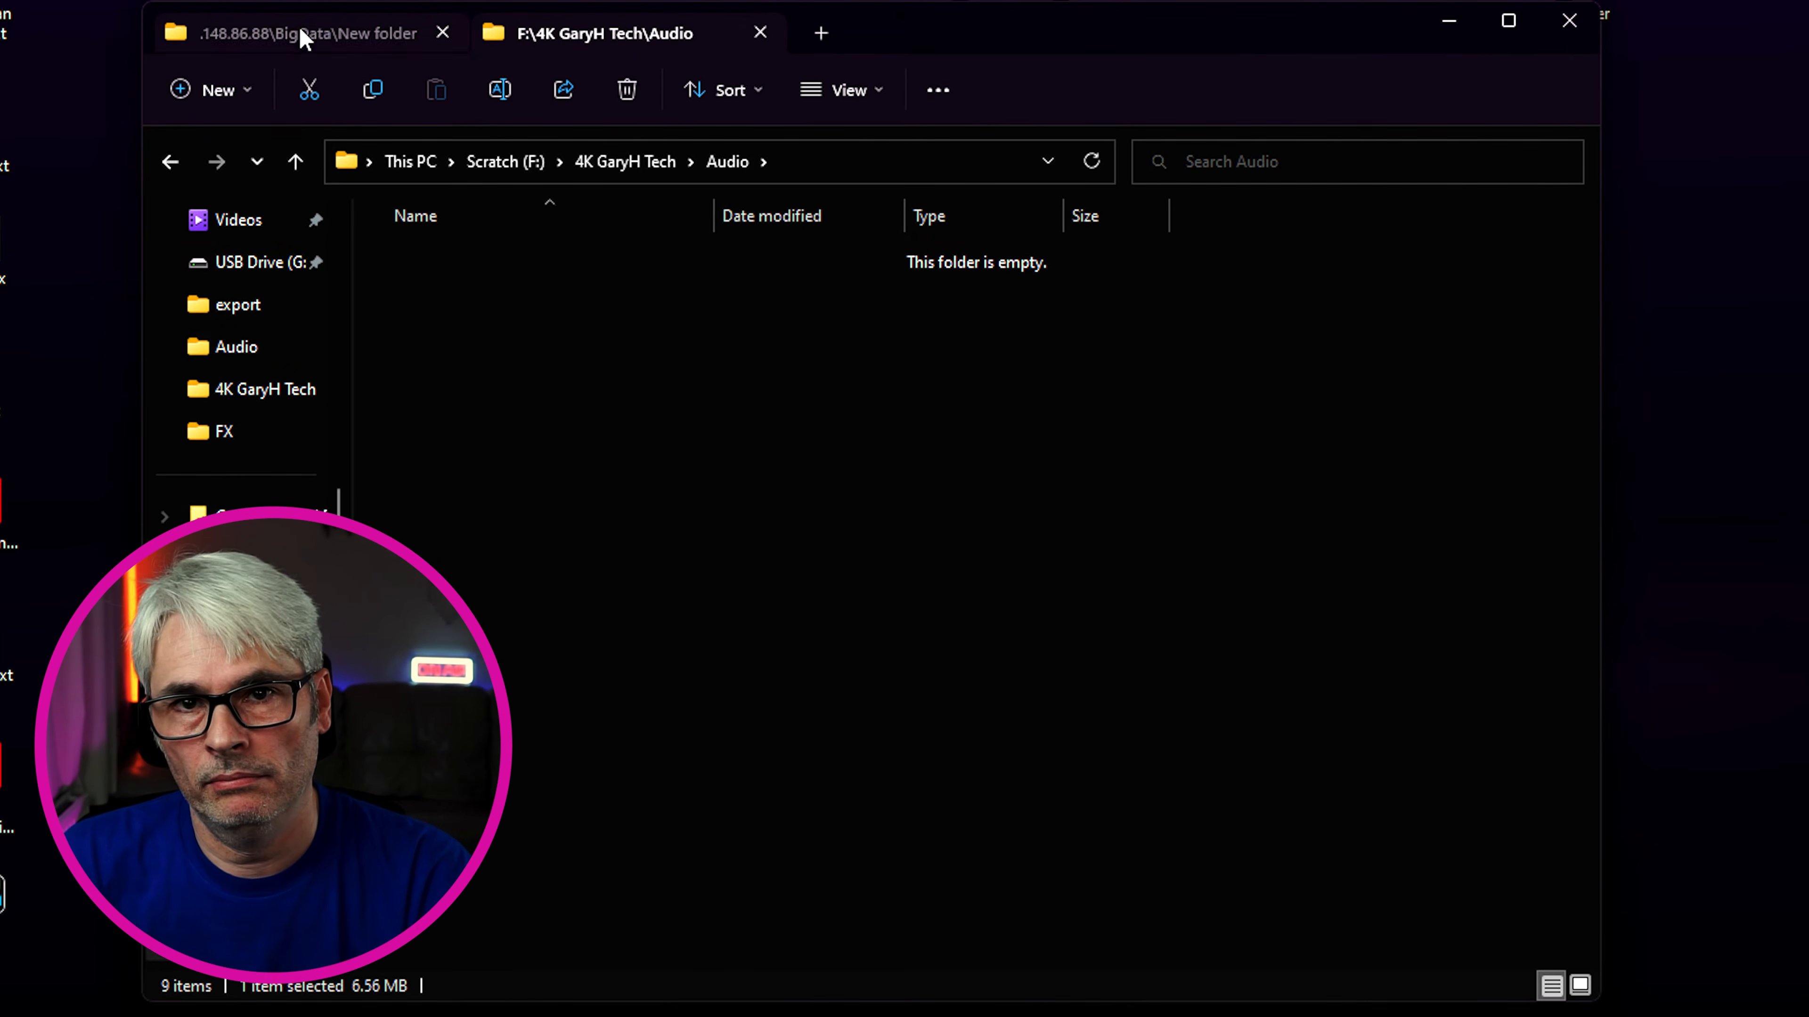
pyautogui.hotkey('ctrl', 'v')
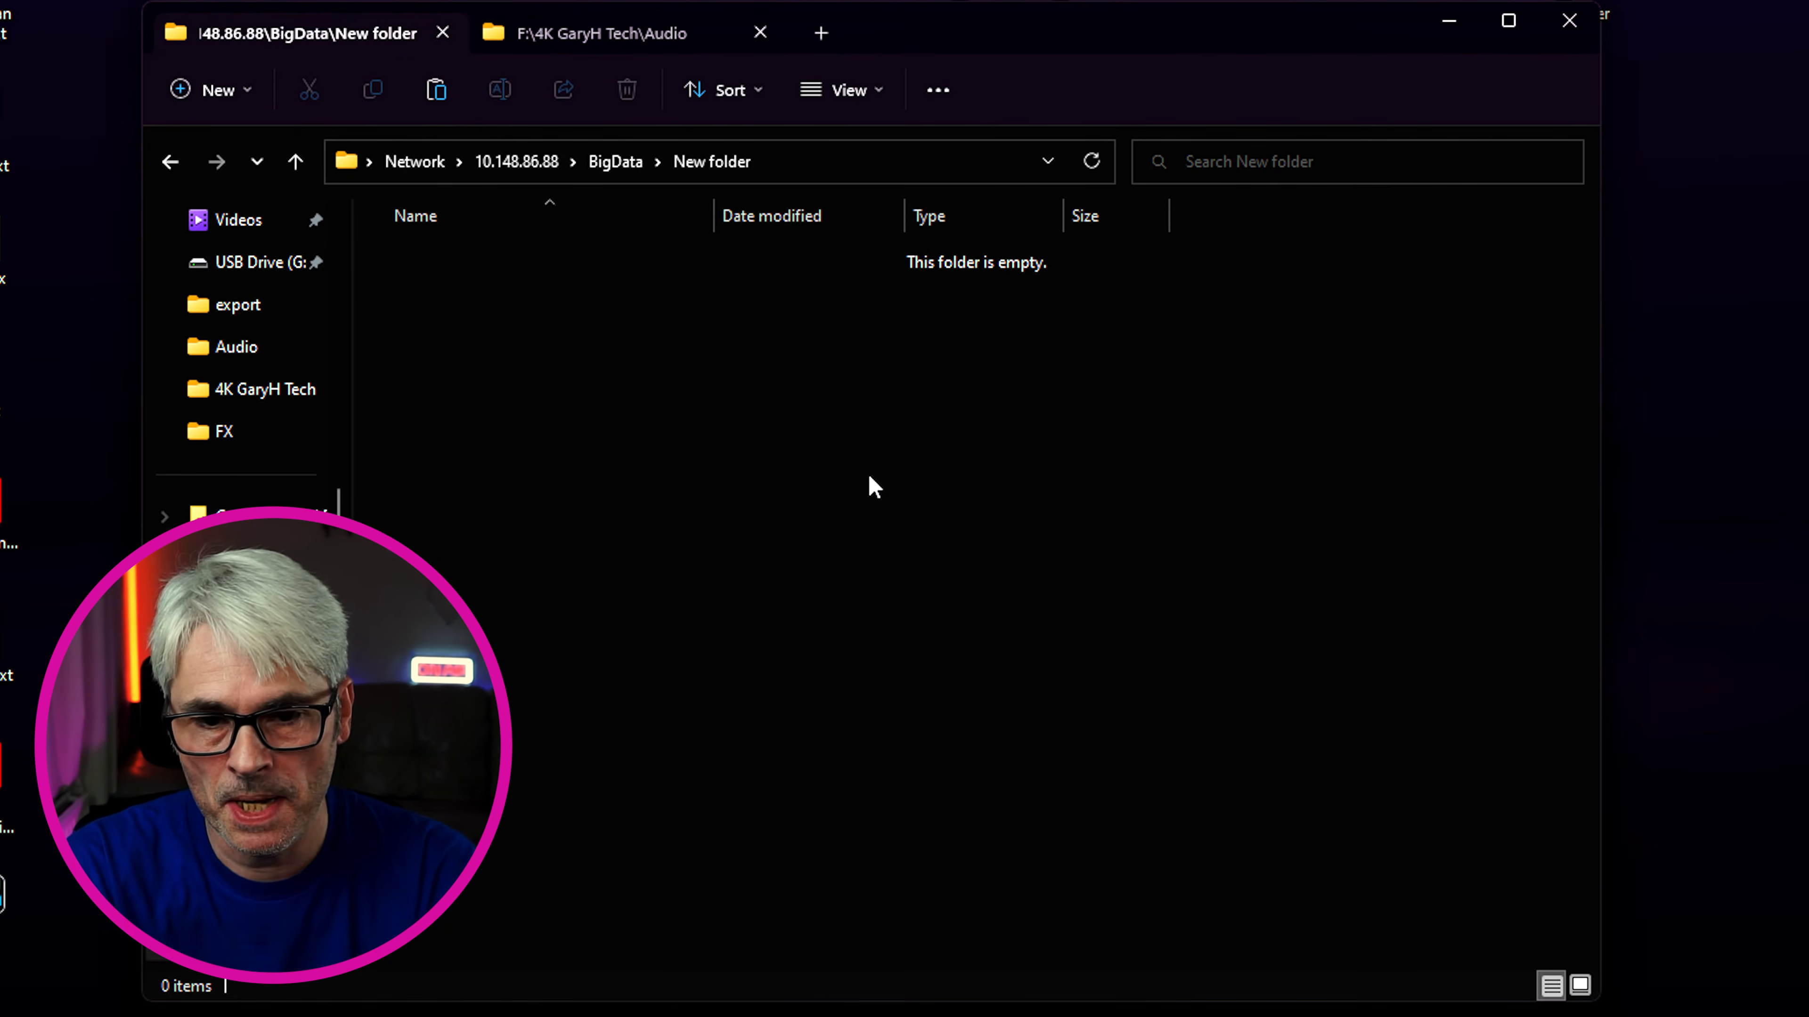
pyautogui.click(874, 487)
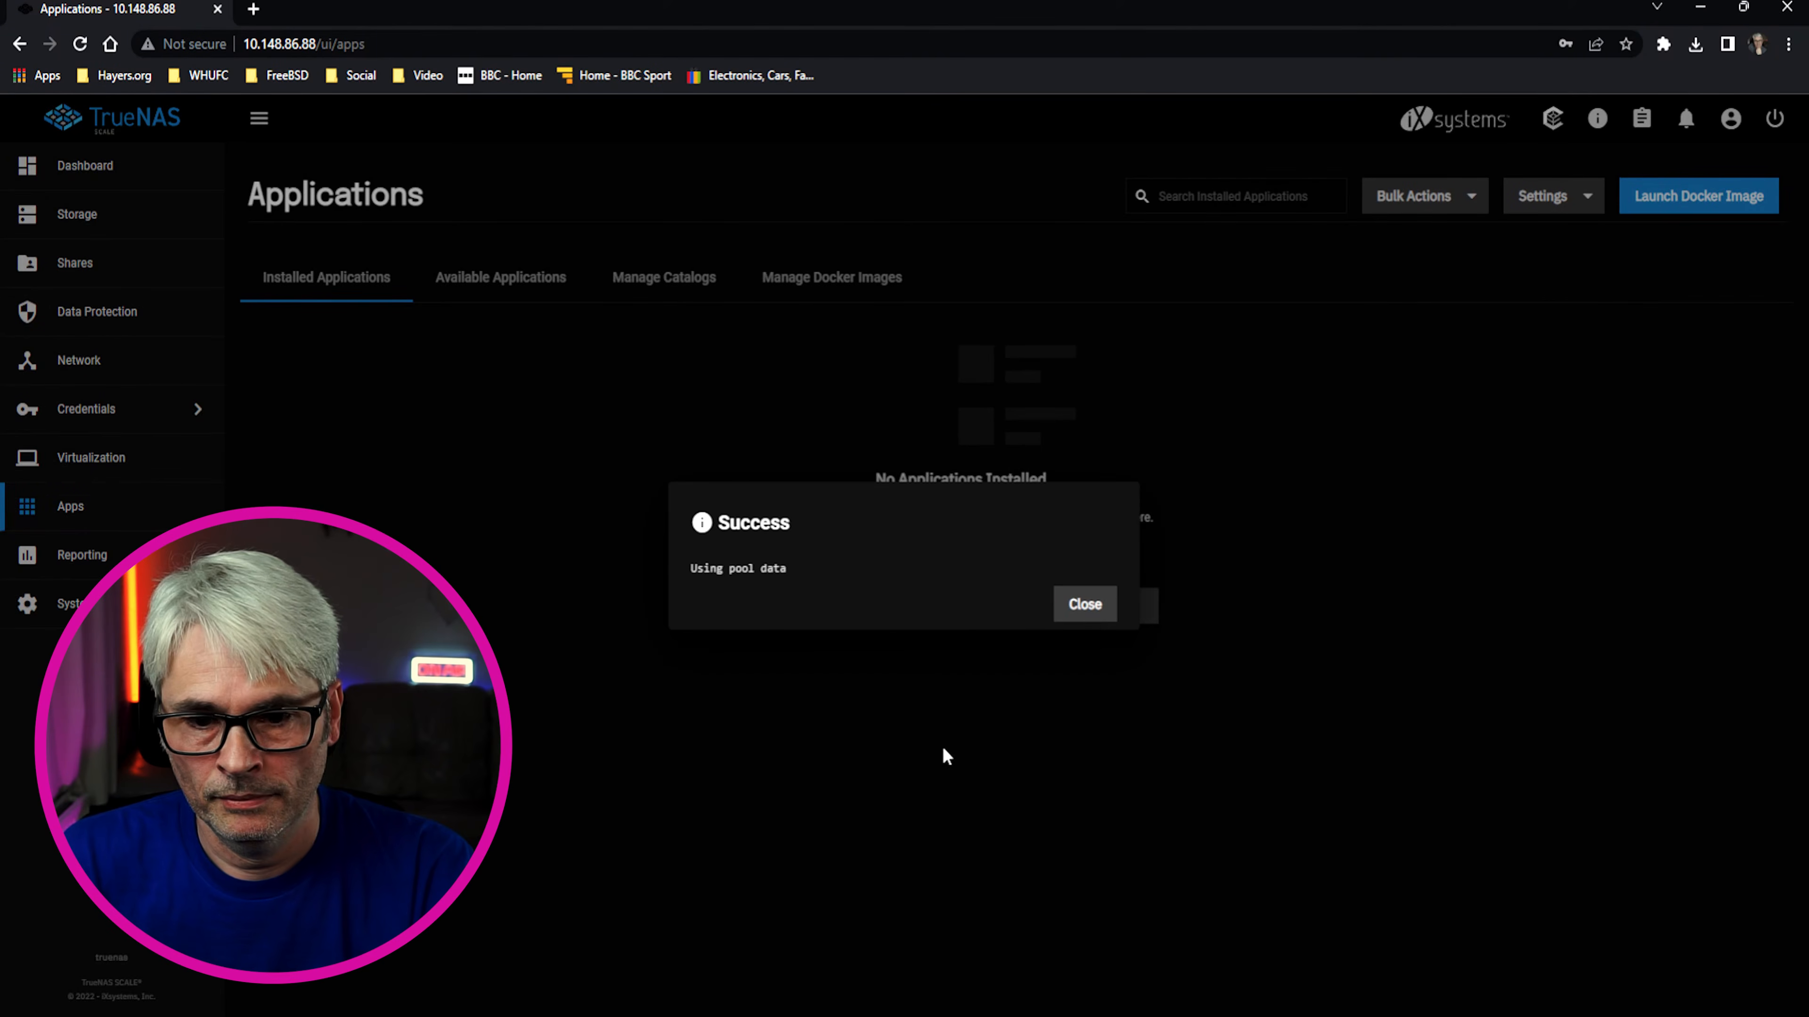
# Dismiss the pool-data confirmation and browse the Available Applications catalogue
pyautogui.click(1084, 605)
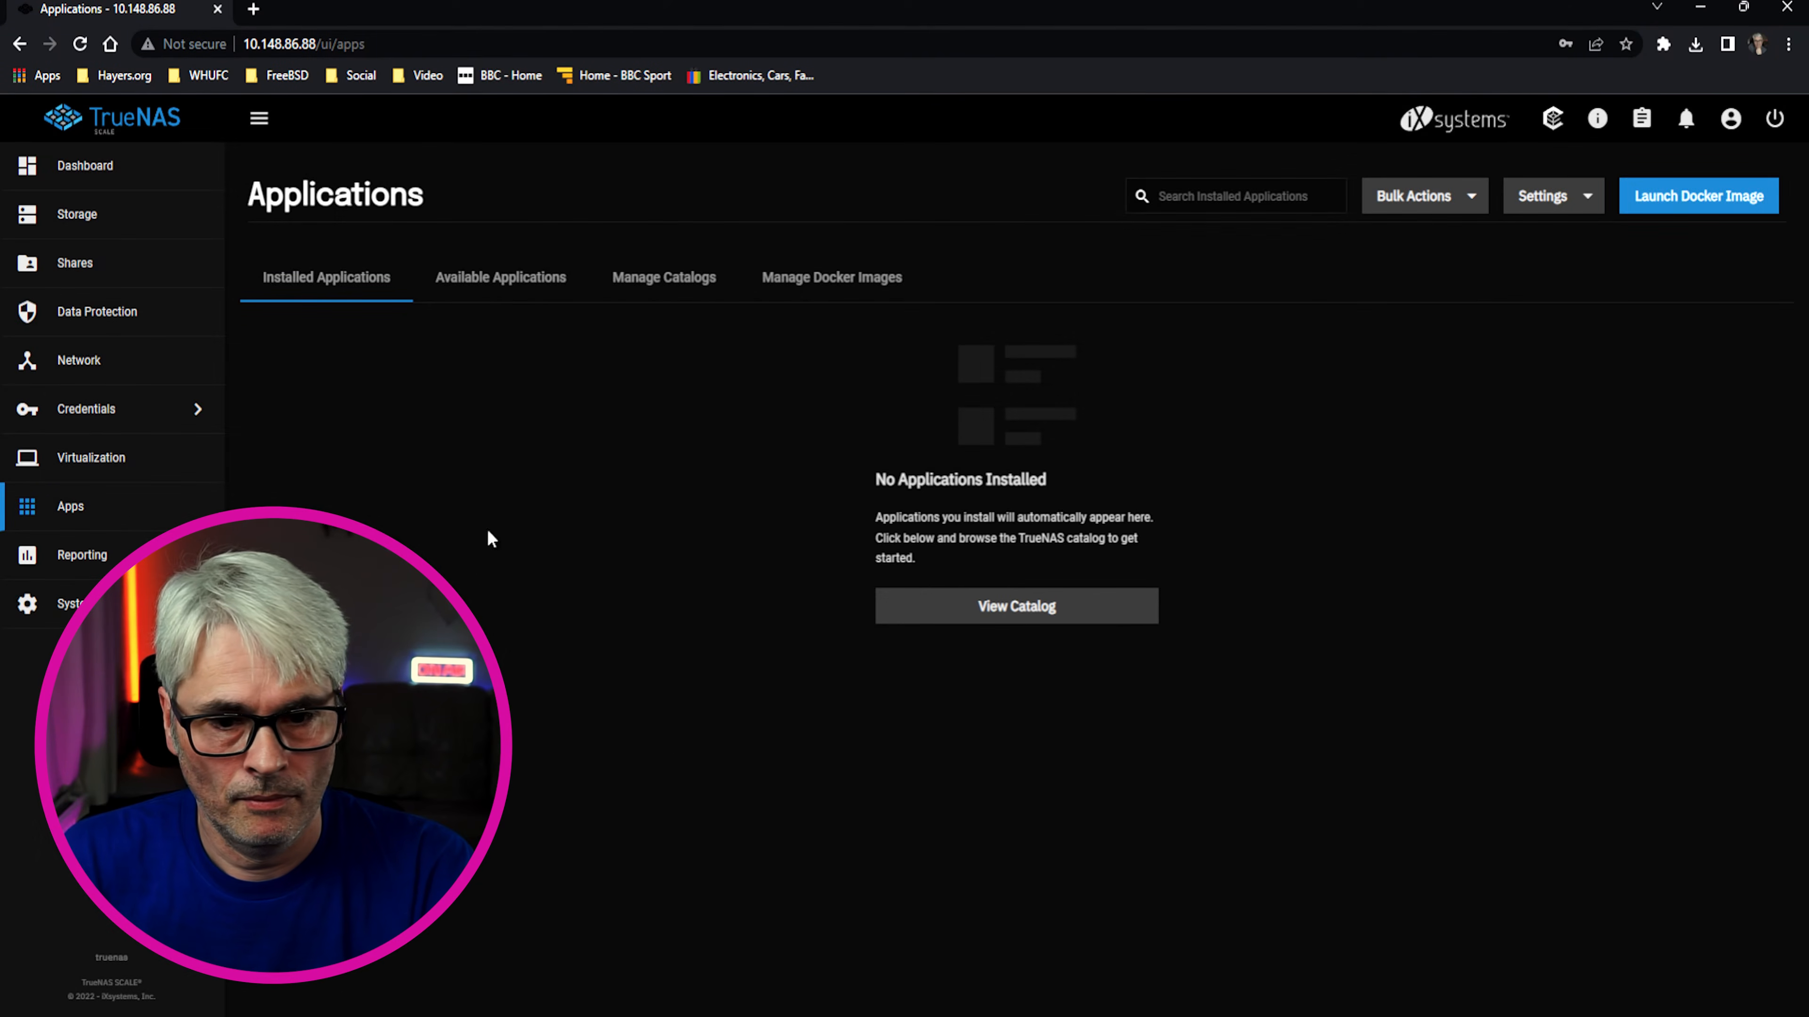
pyautogui.click(515, 285)
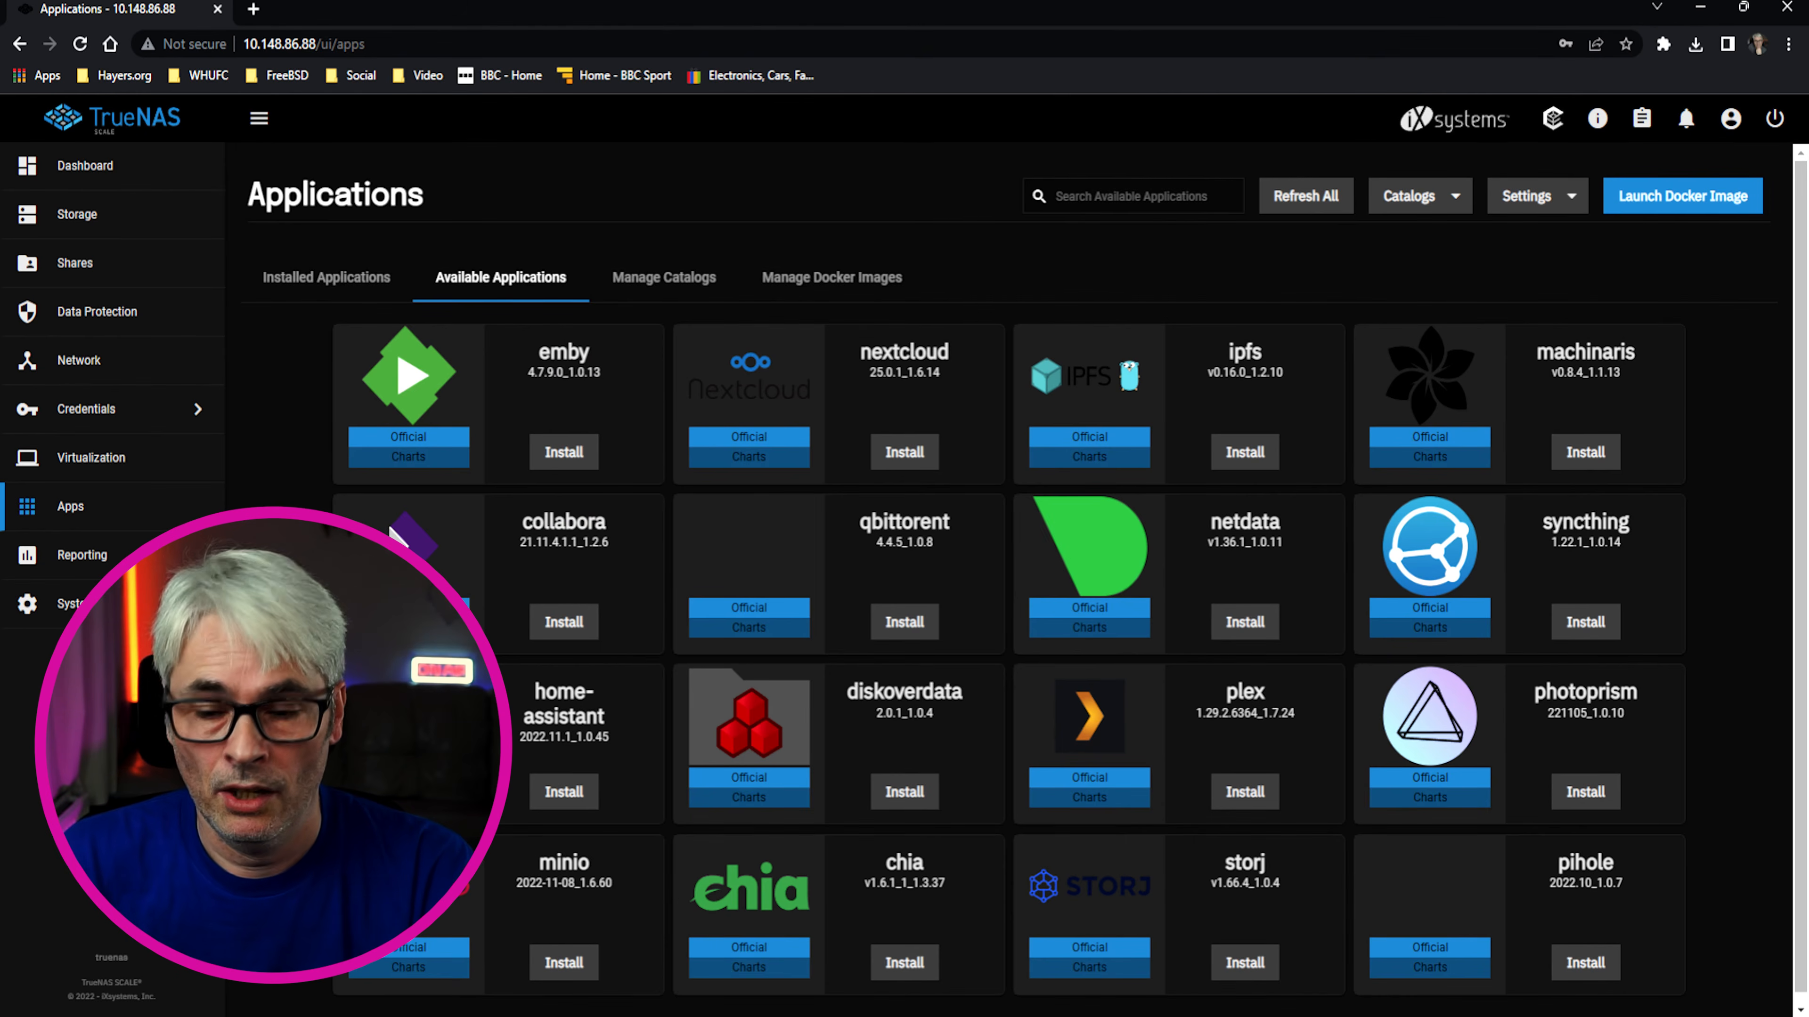
pyautogui.scroll(-1, 441, 831)
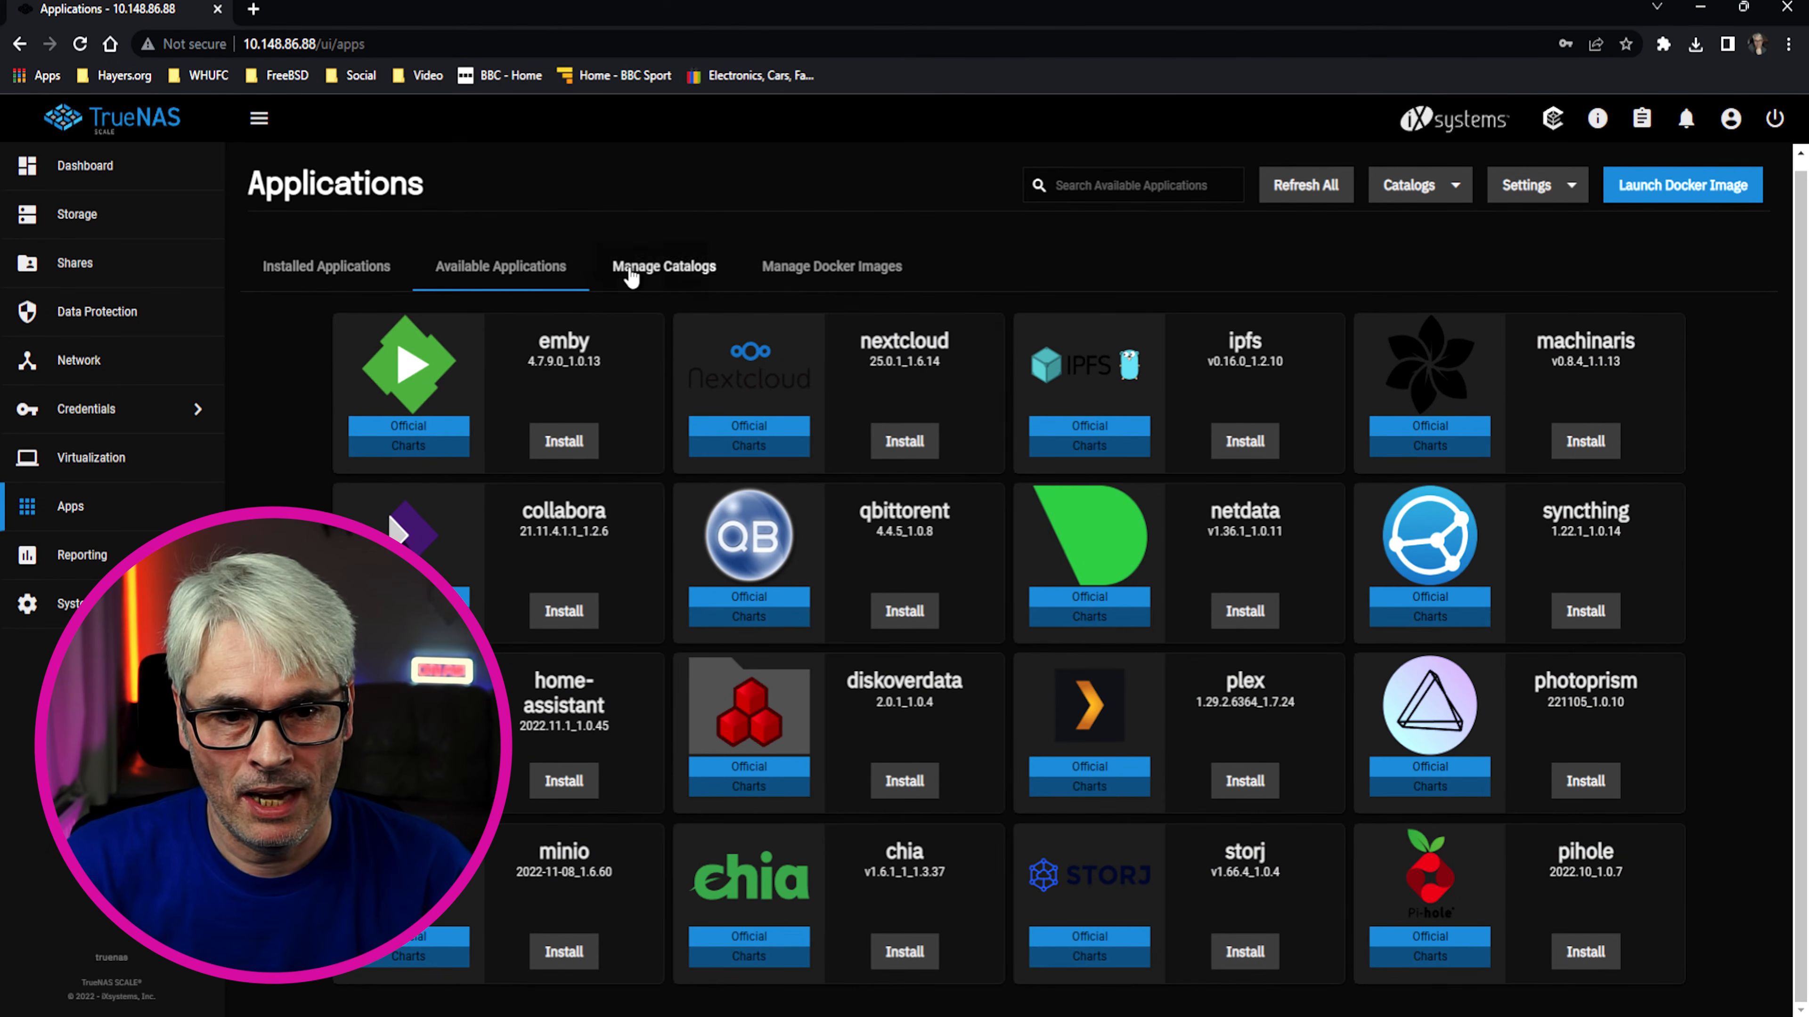
# View the app catalogs and the five downloaded Docker images, then go to Reporting
pyautogui.click(666, 269)
pyautogui.click(824, 278)
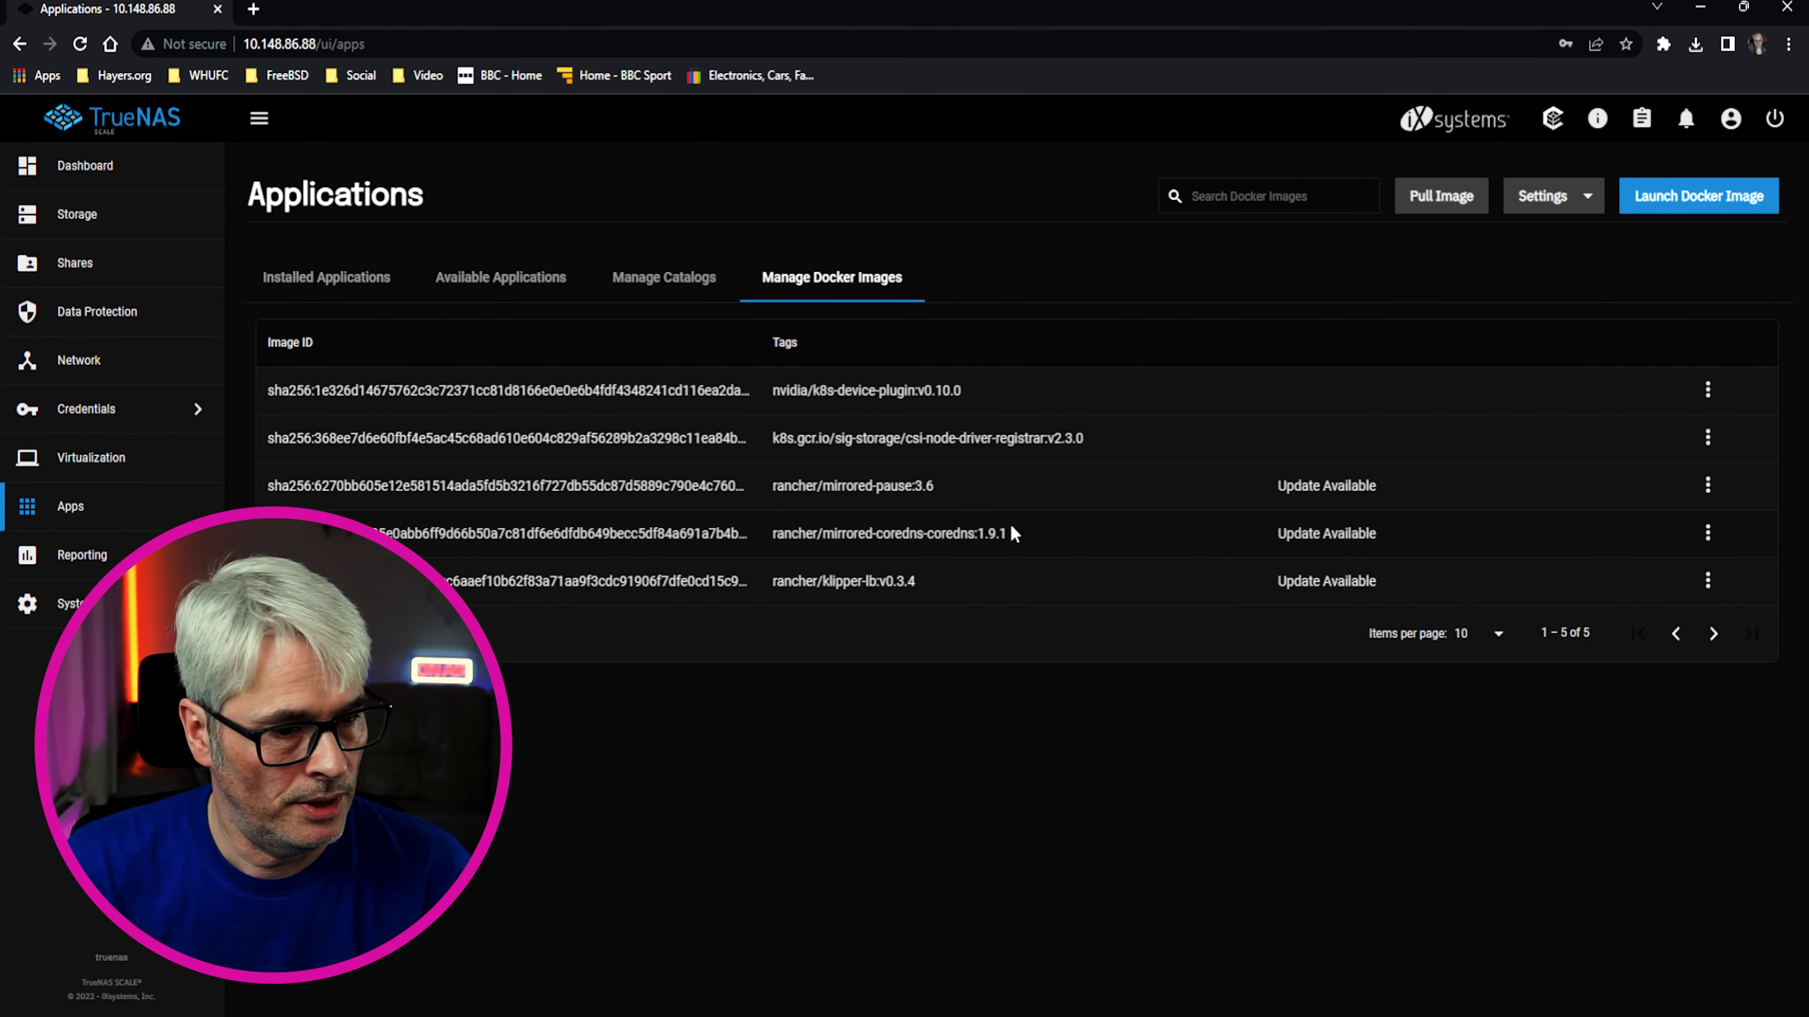
pyautogui.click(82, 556)
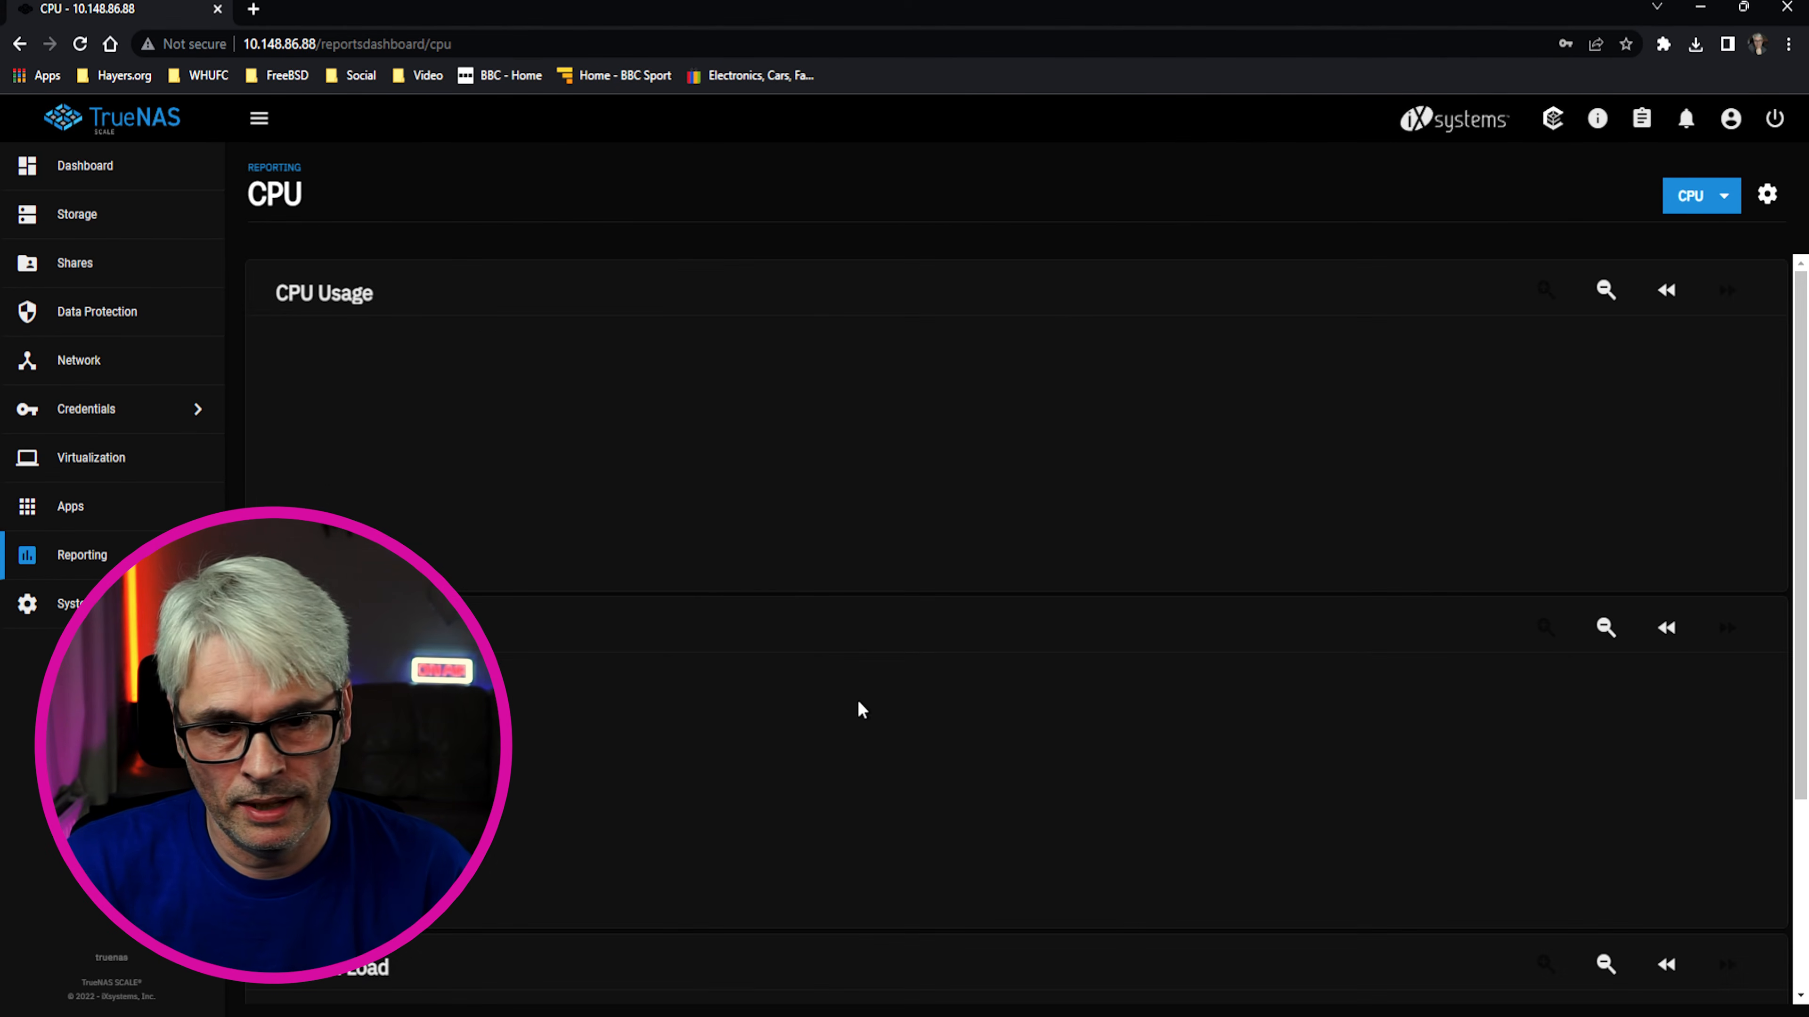
# Check the CPU usage report, then switch the report to Memory
pyautogui.moveTo(1308, 489)
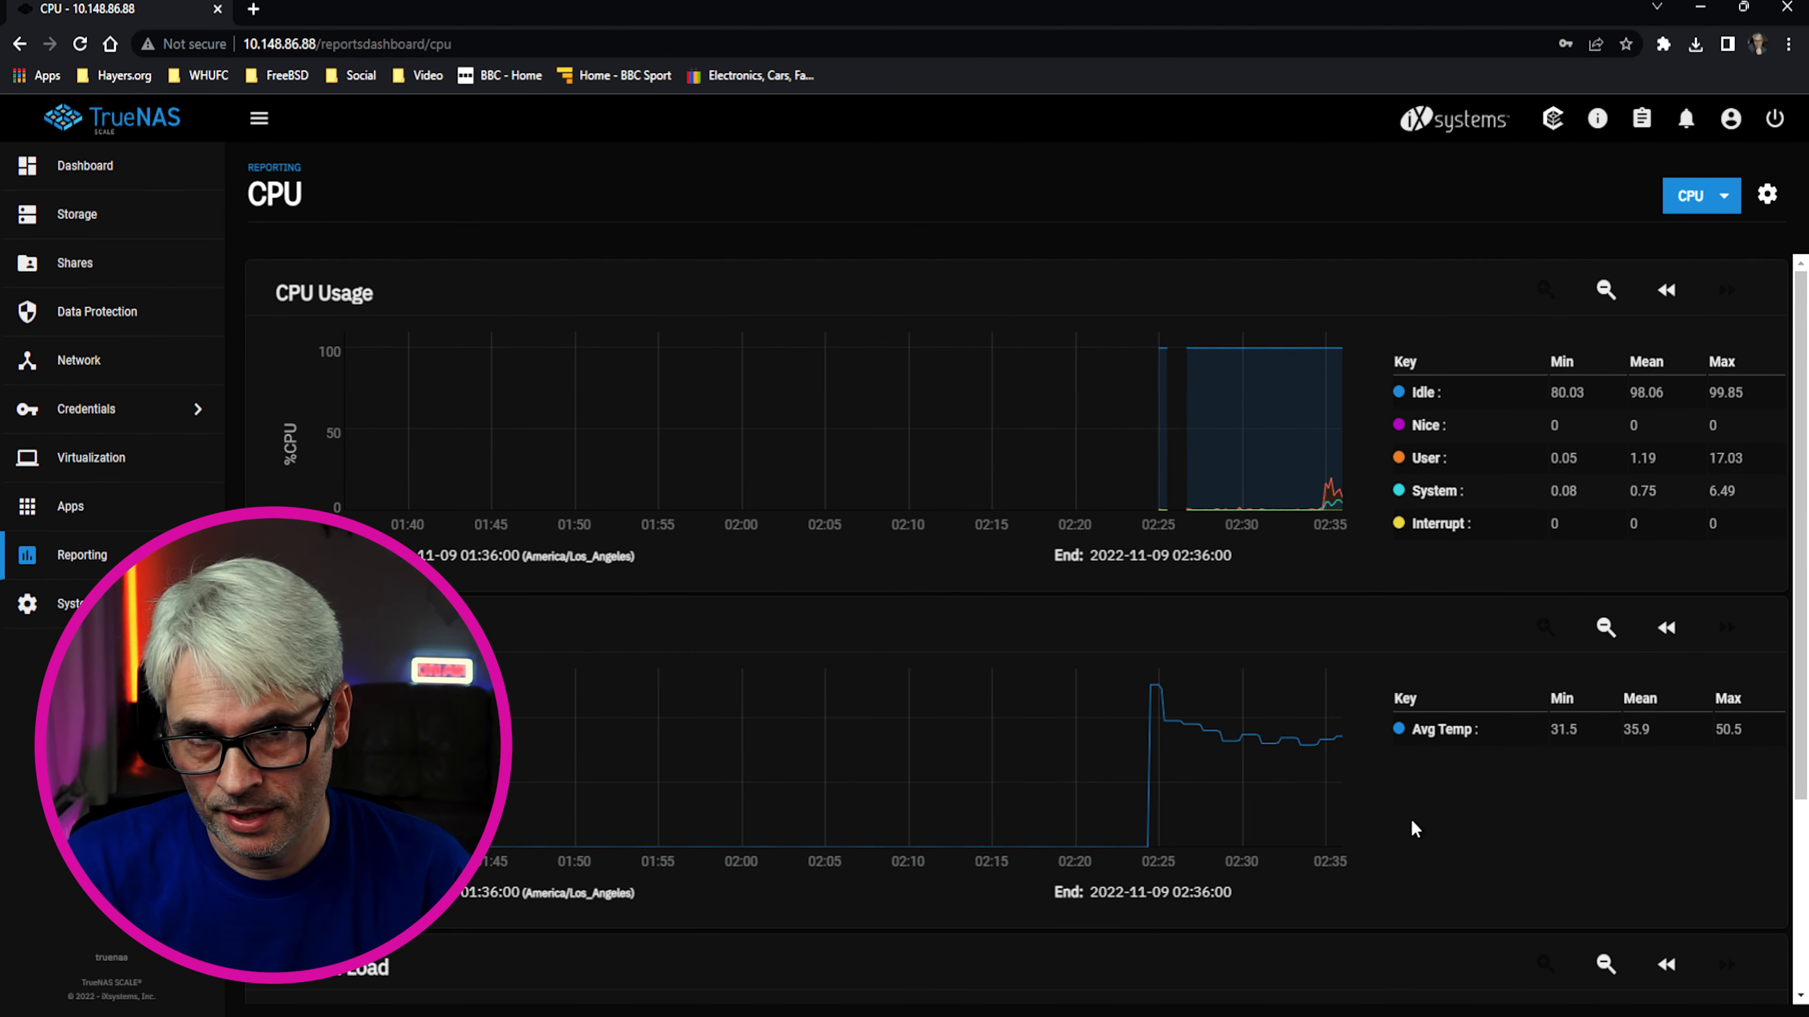
pyautogui.scroll(-3, 1394, 823)
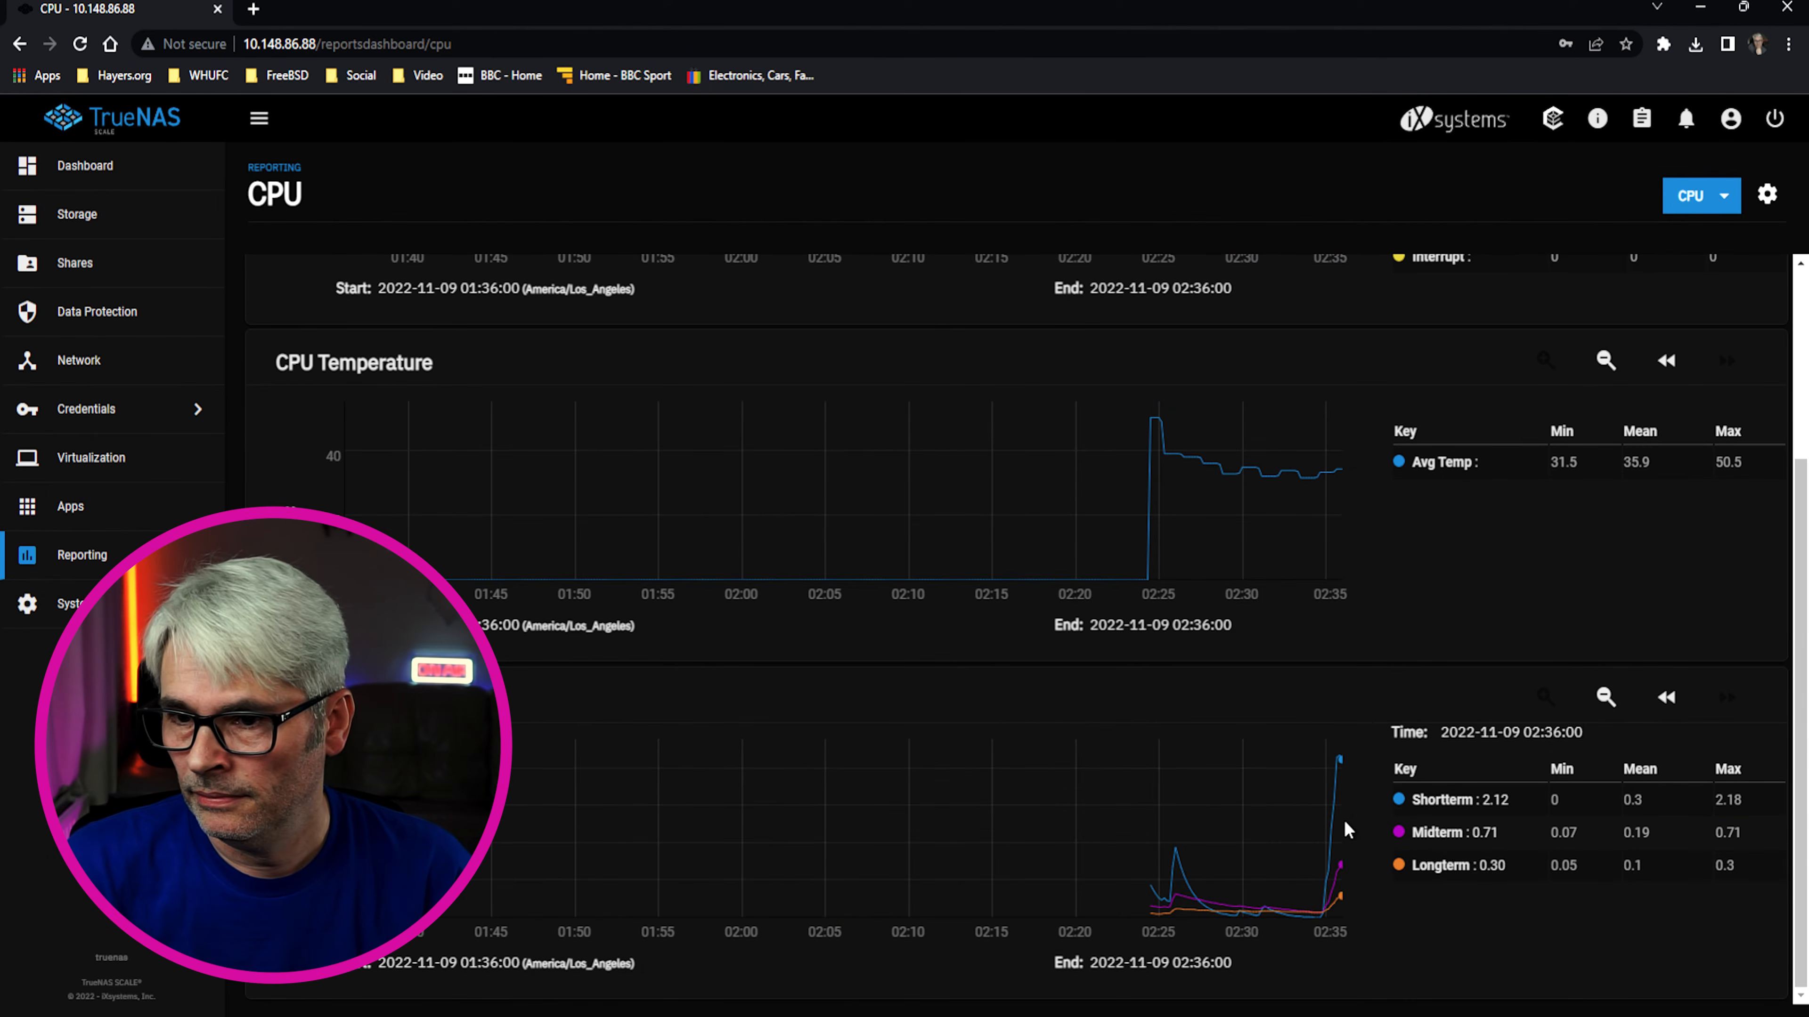
pyautogui.scroll(3, 1325, 777)
pyautogui.click(1693, 211)
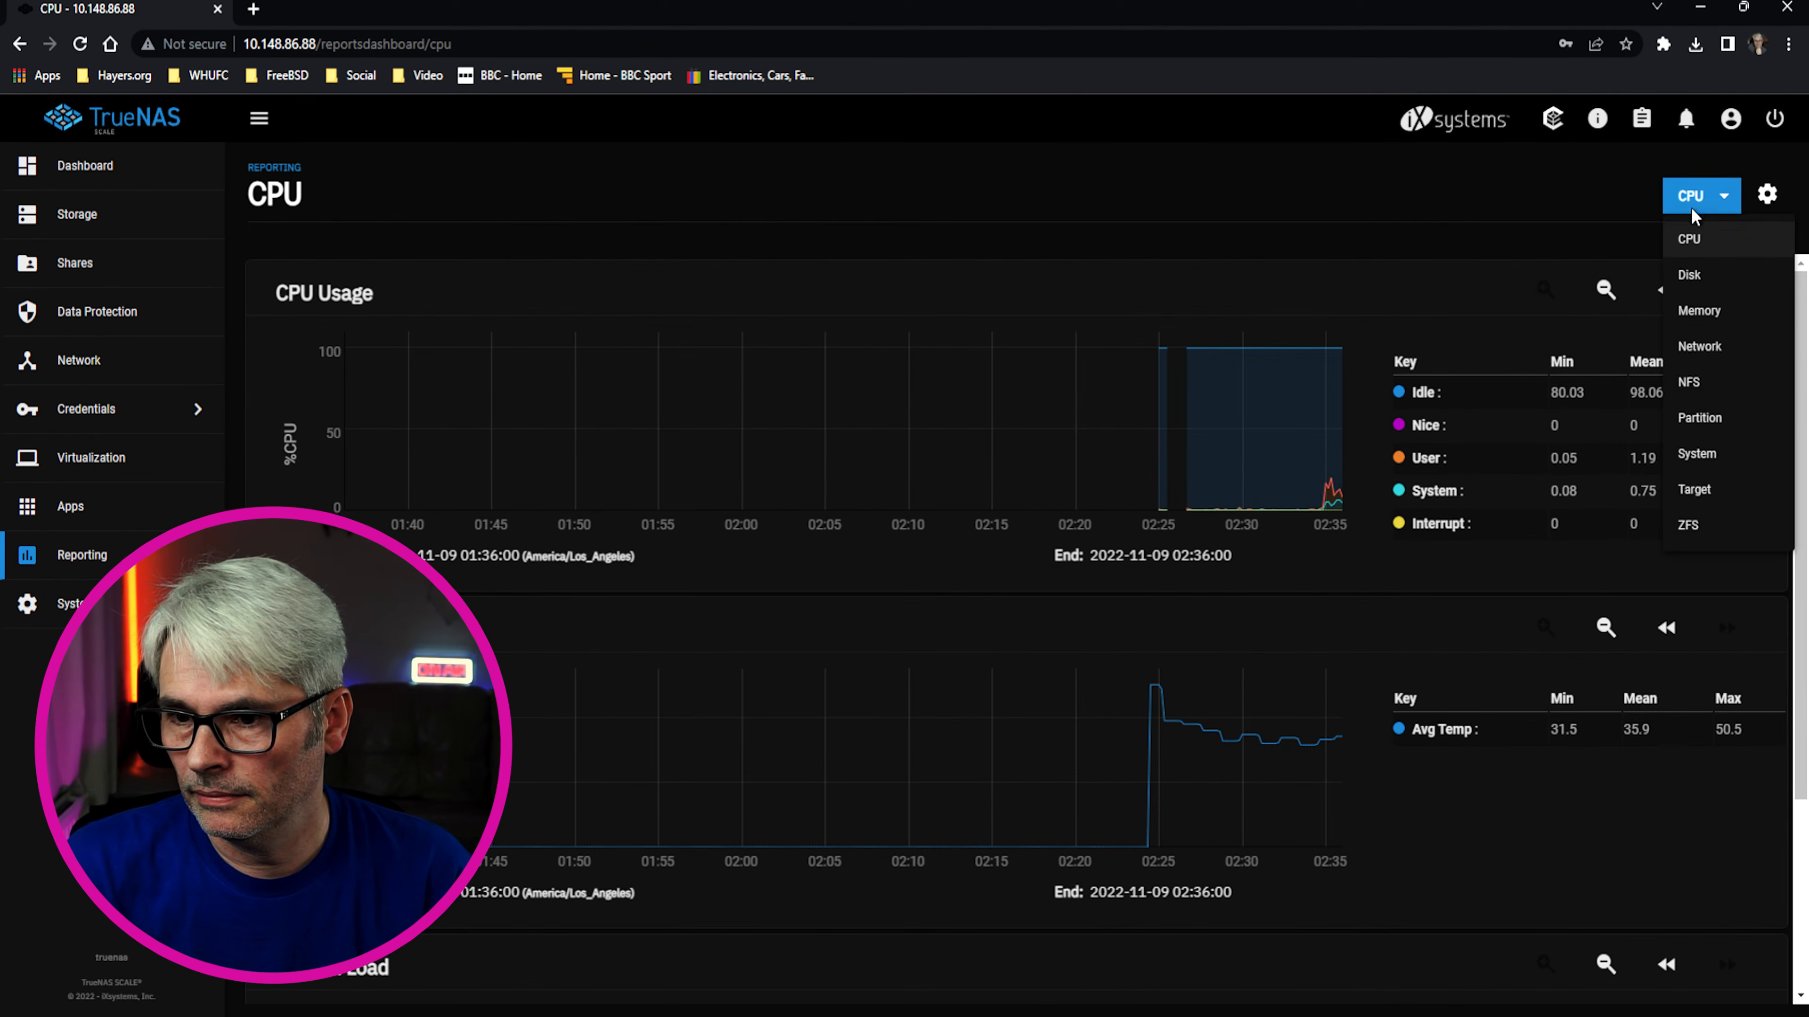
pyautogui.click(1701, 311)
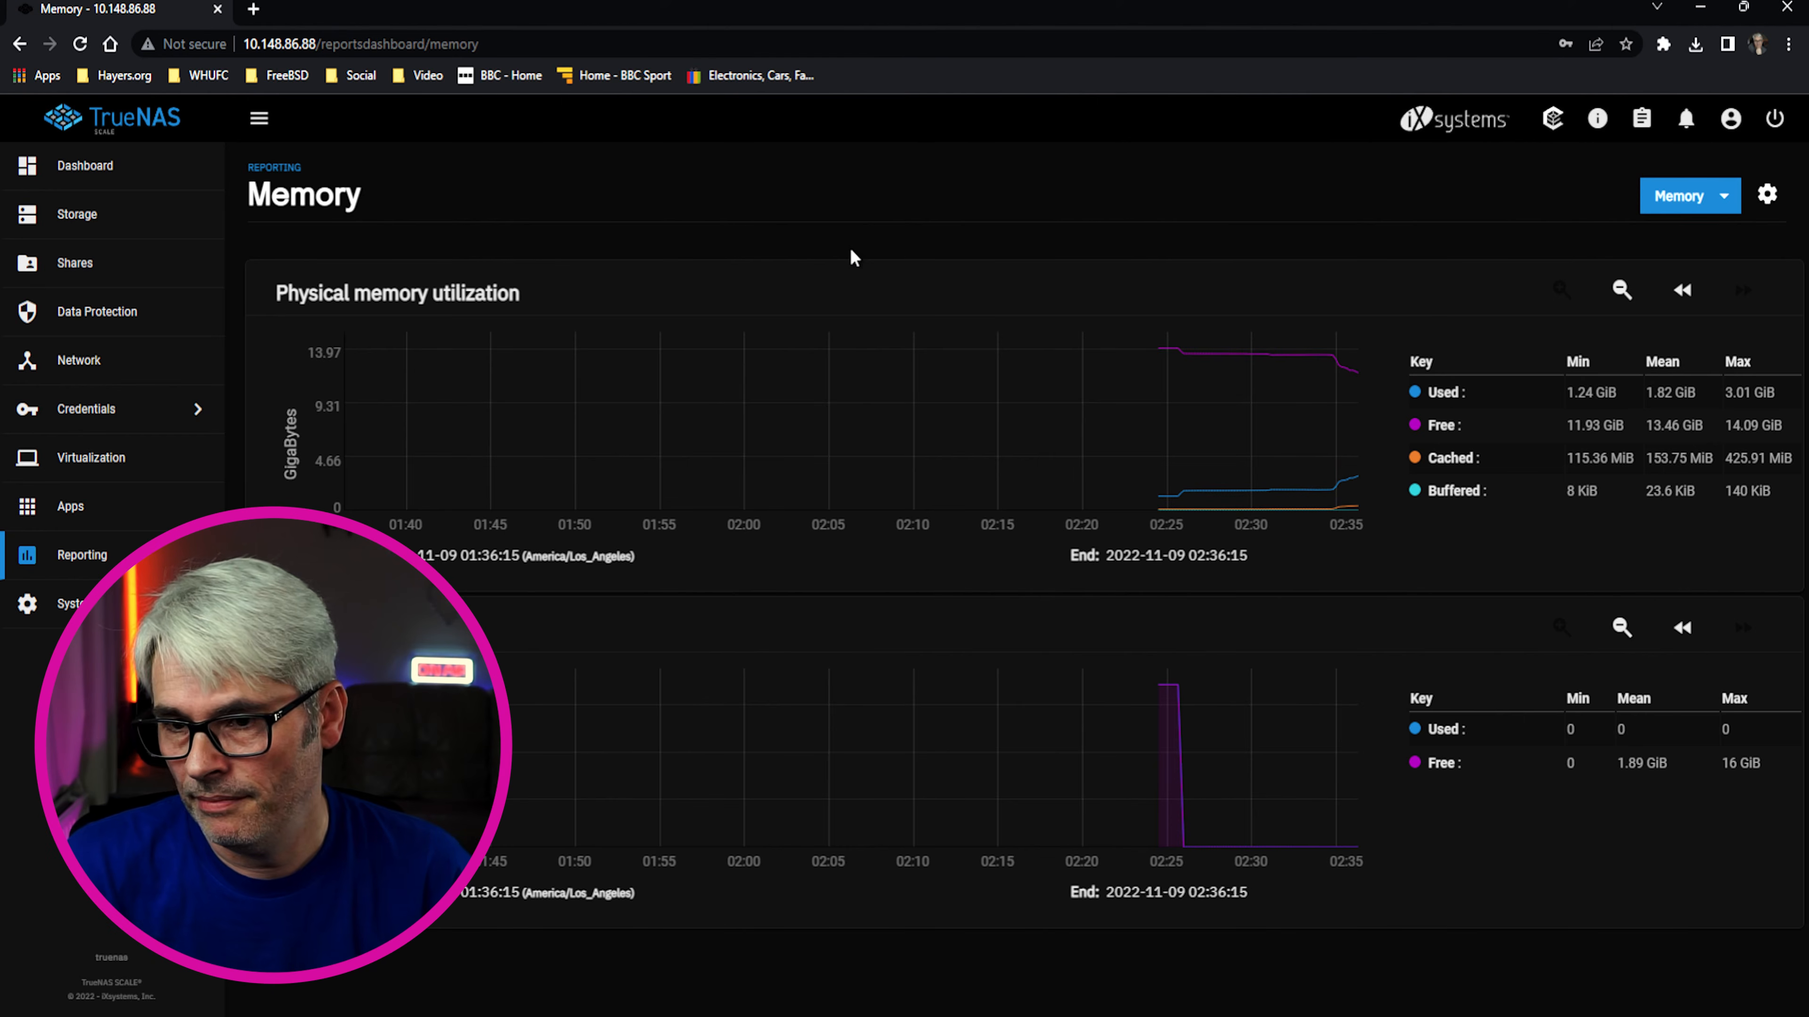
# Close the report type list unchanged and return to Available Applications
pyautogui.click(1709, 206)
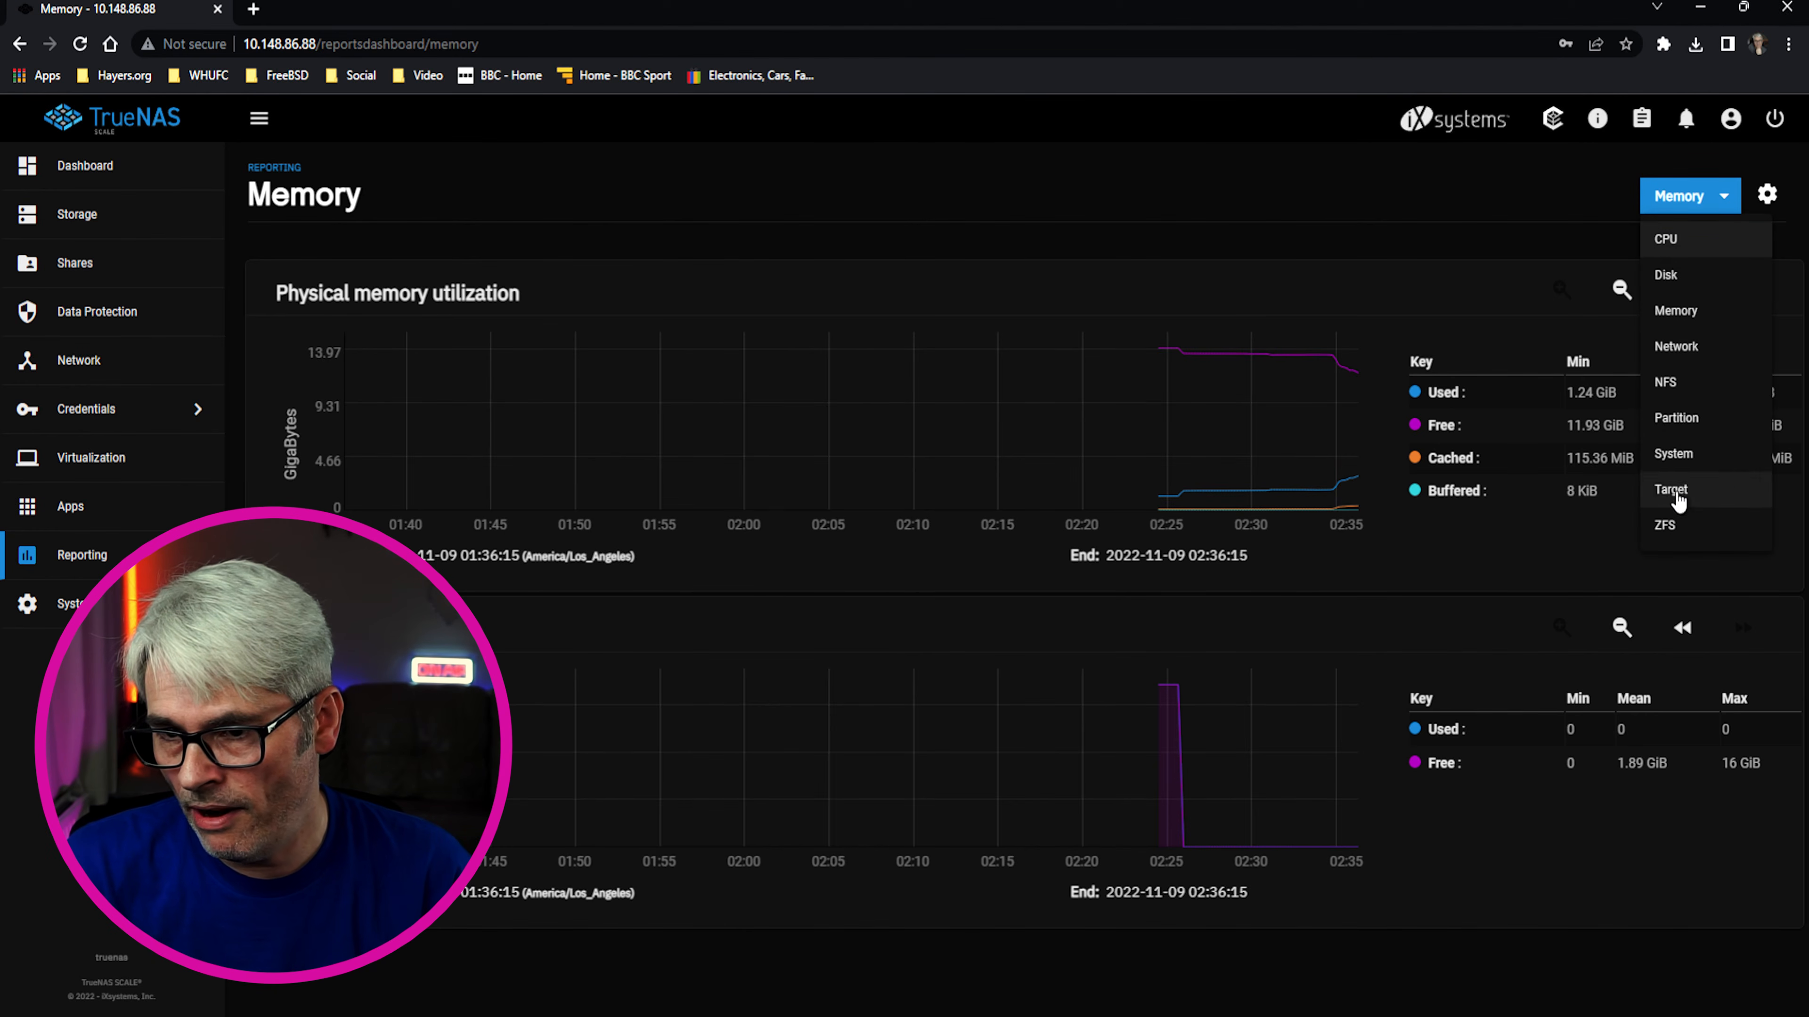
pyautogui.click(1750, 206)
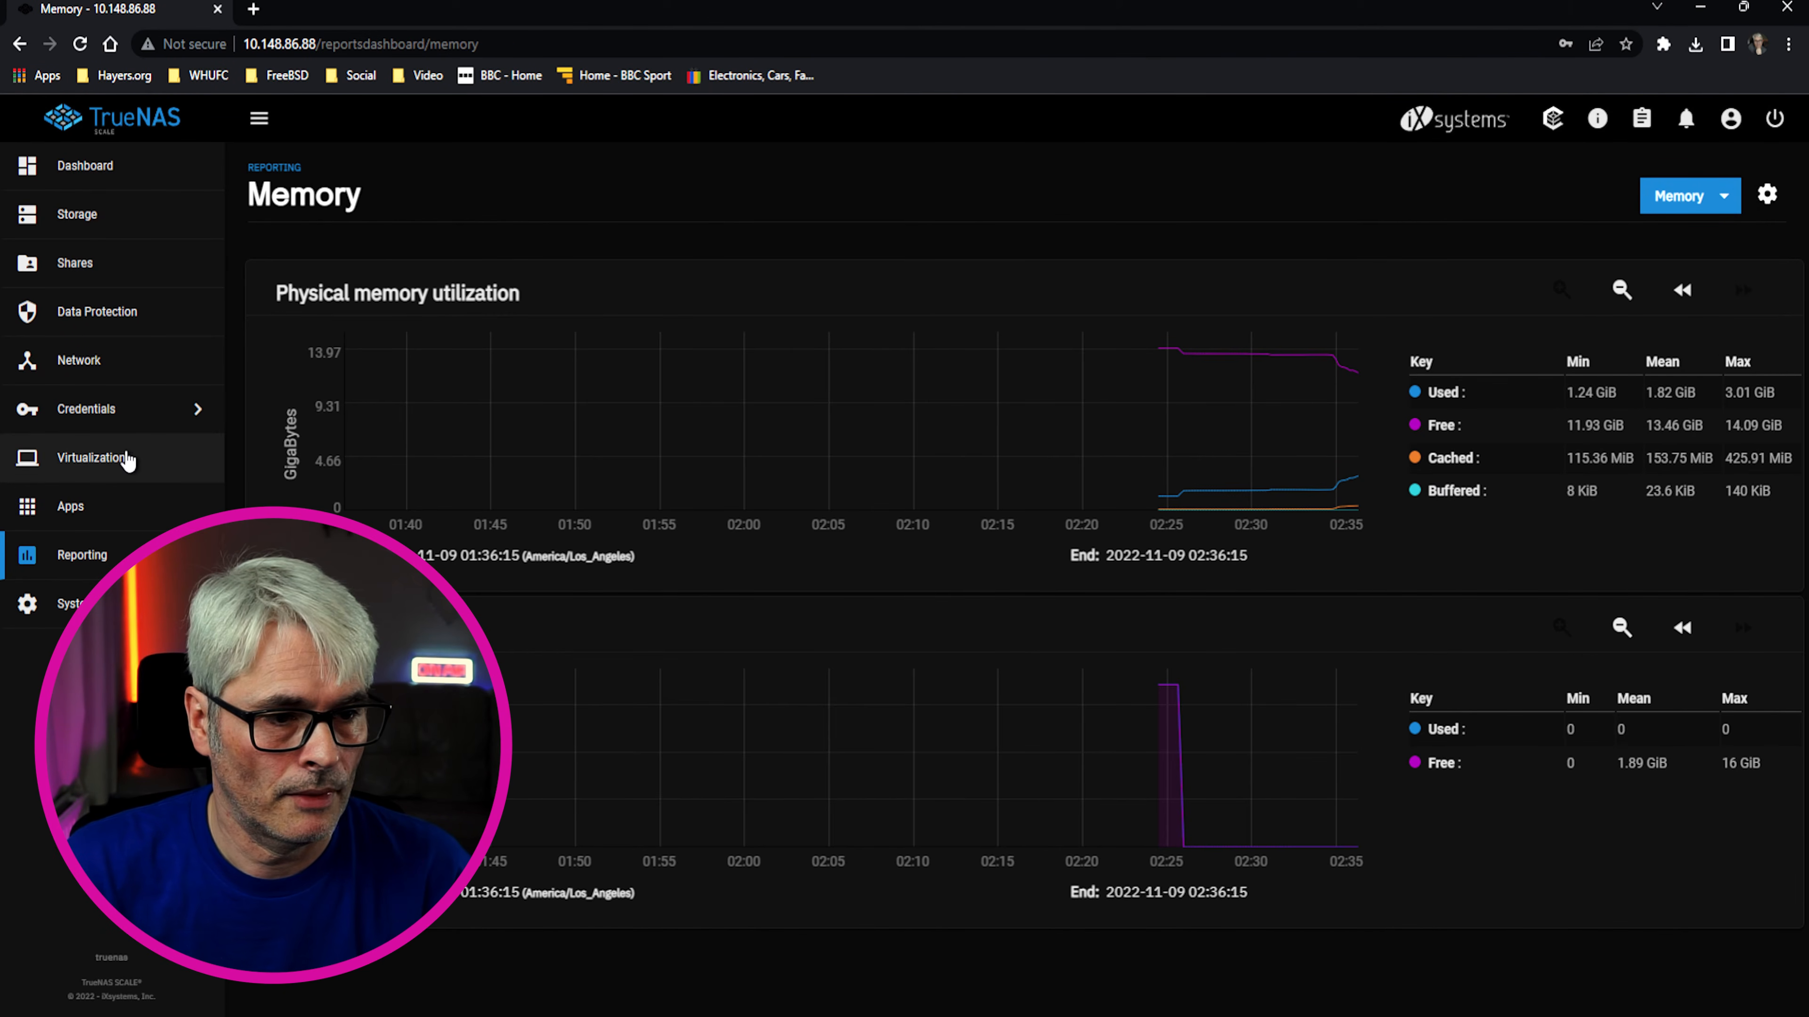
pyautogui.click(74, 515)
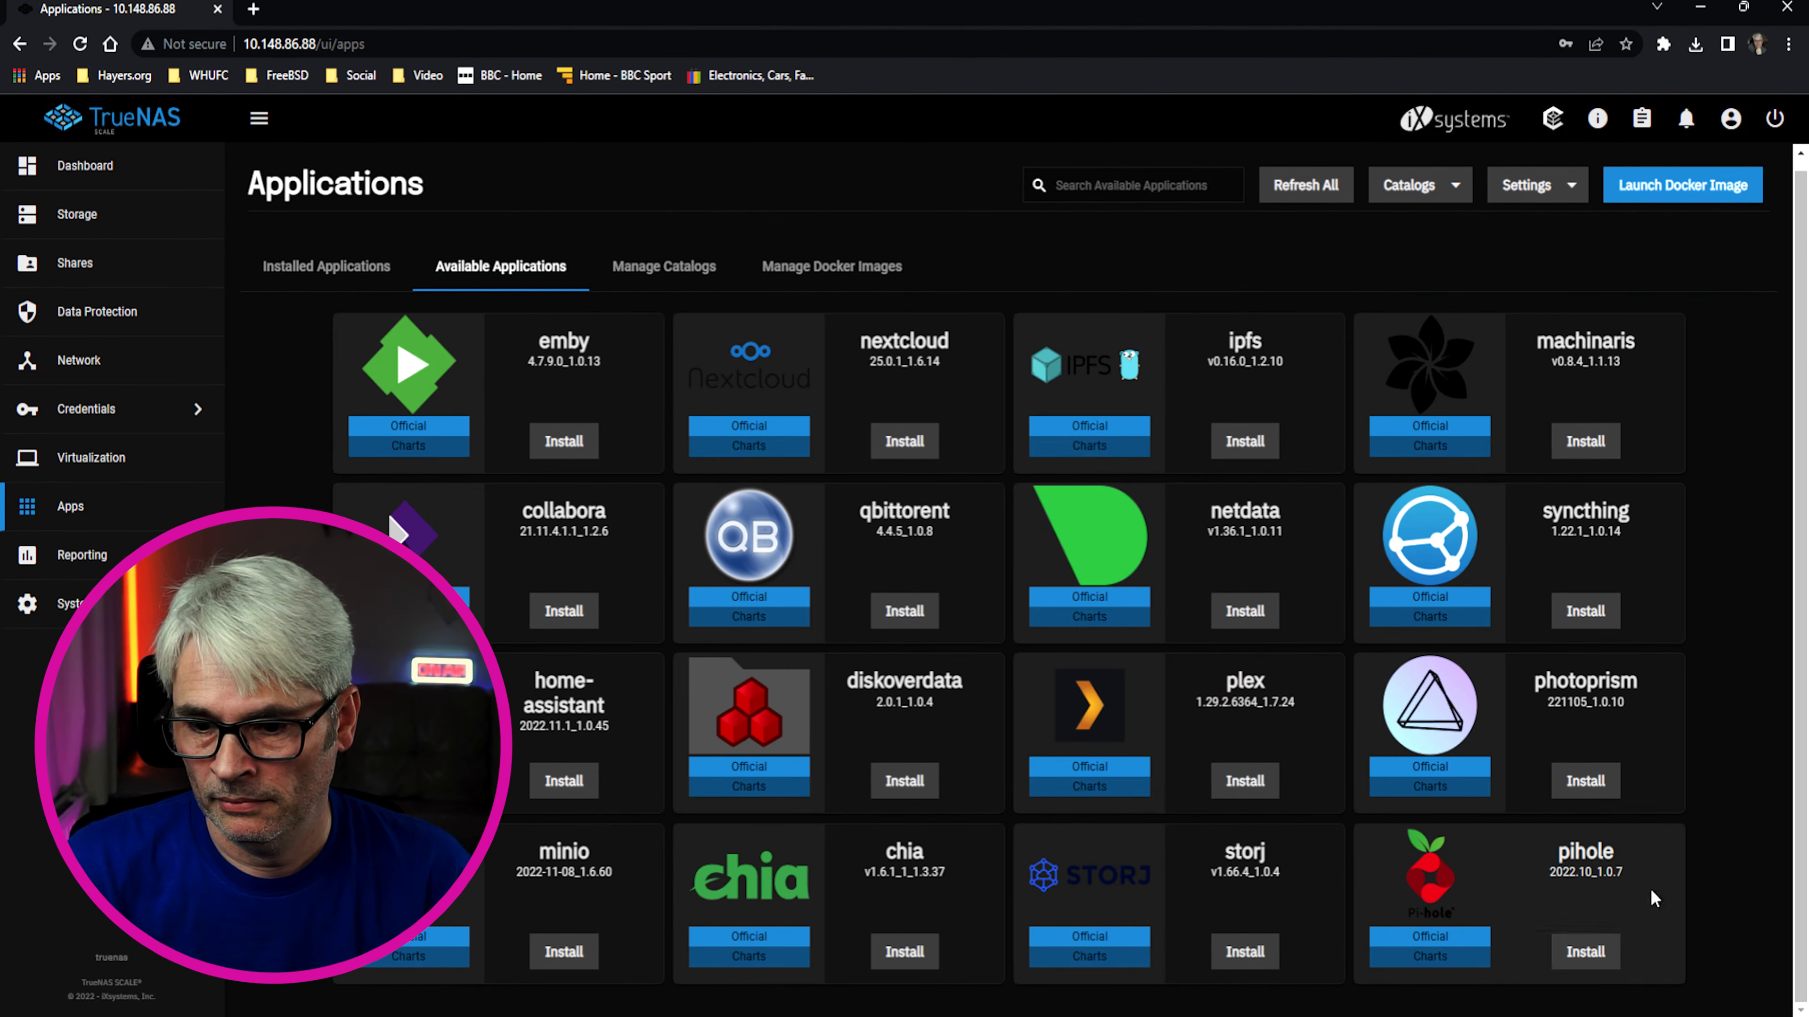
# Start installing the pihole app with Application Name pihole1
pyautogui.click(1589, 955)
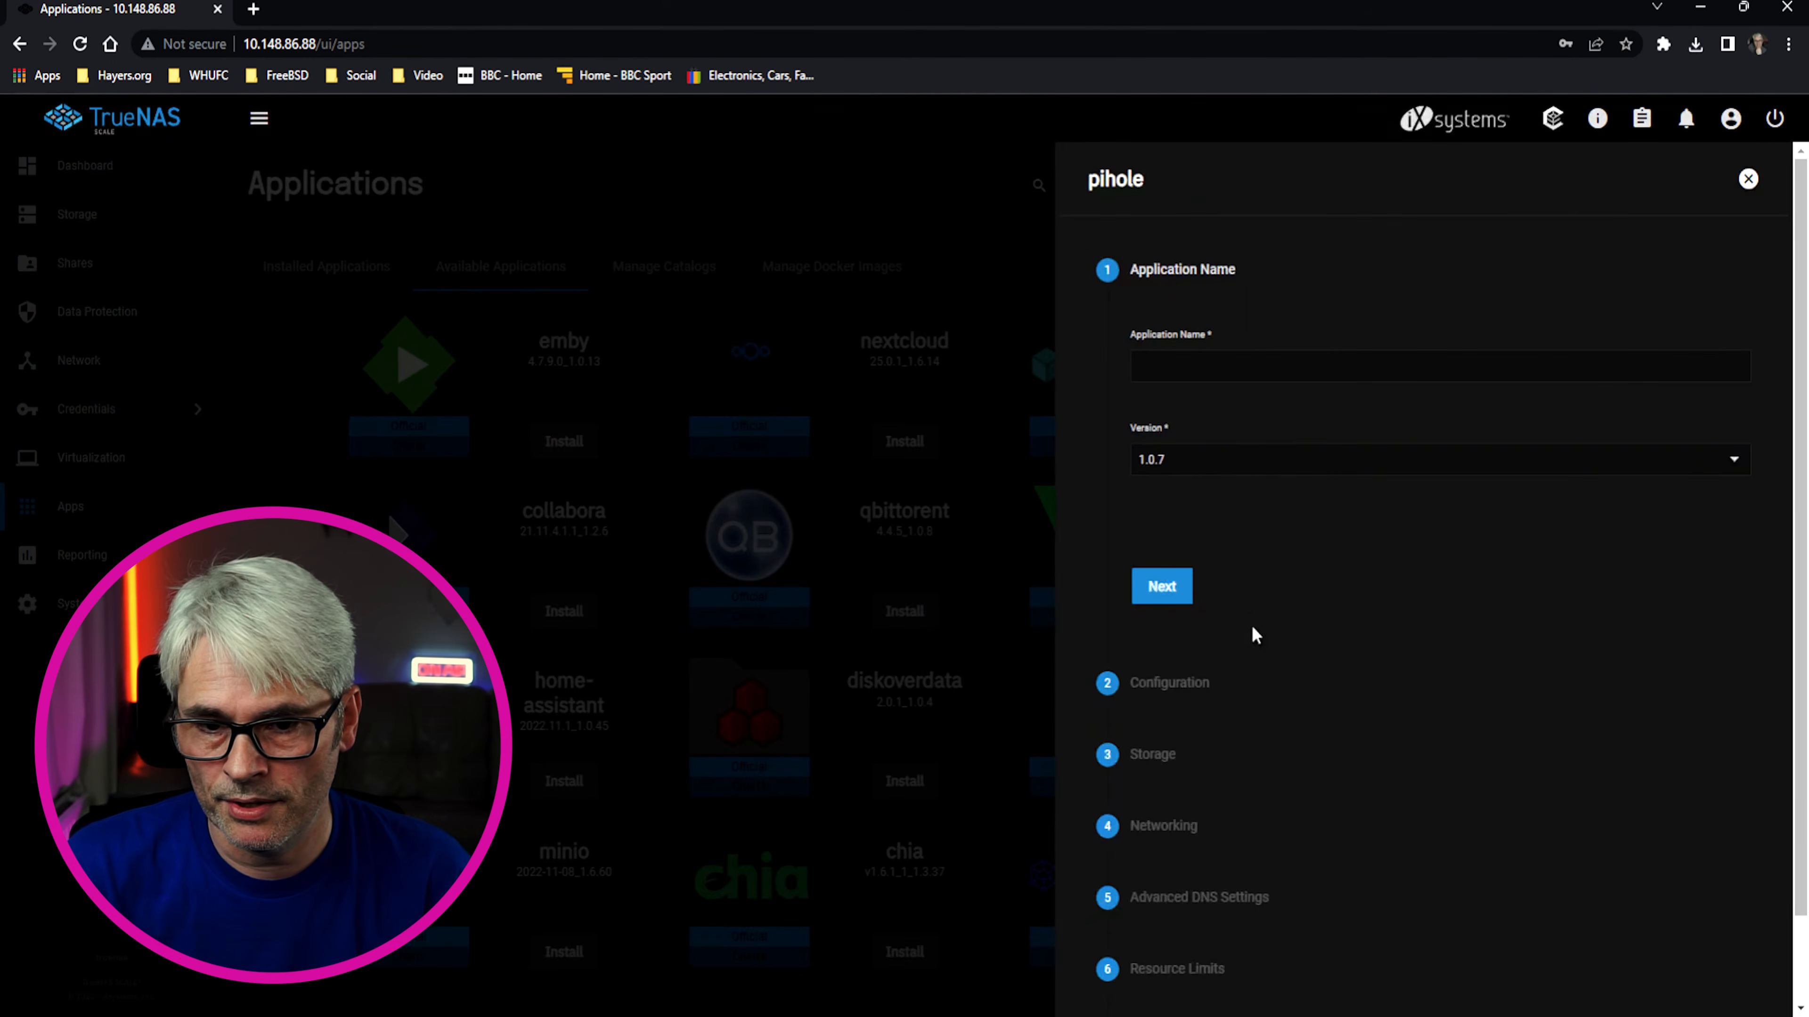
pyautogui.click(1212, 368)
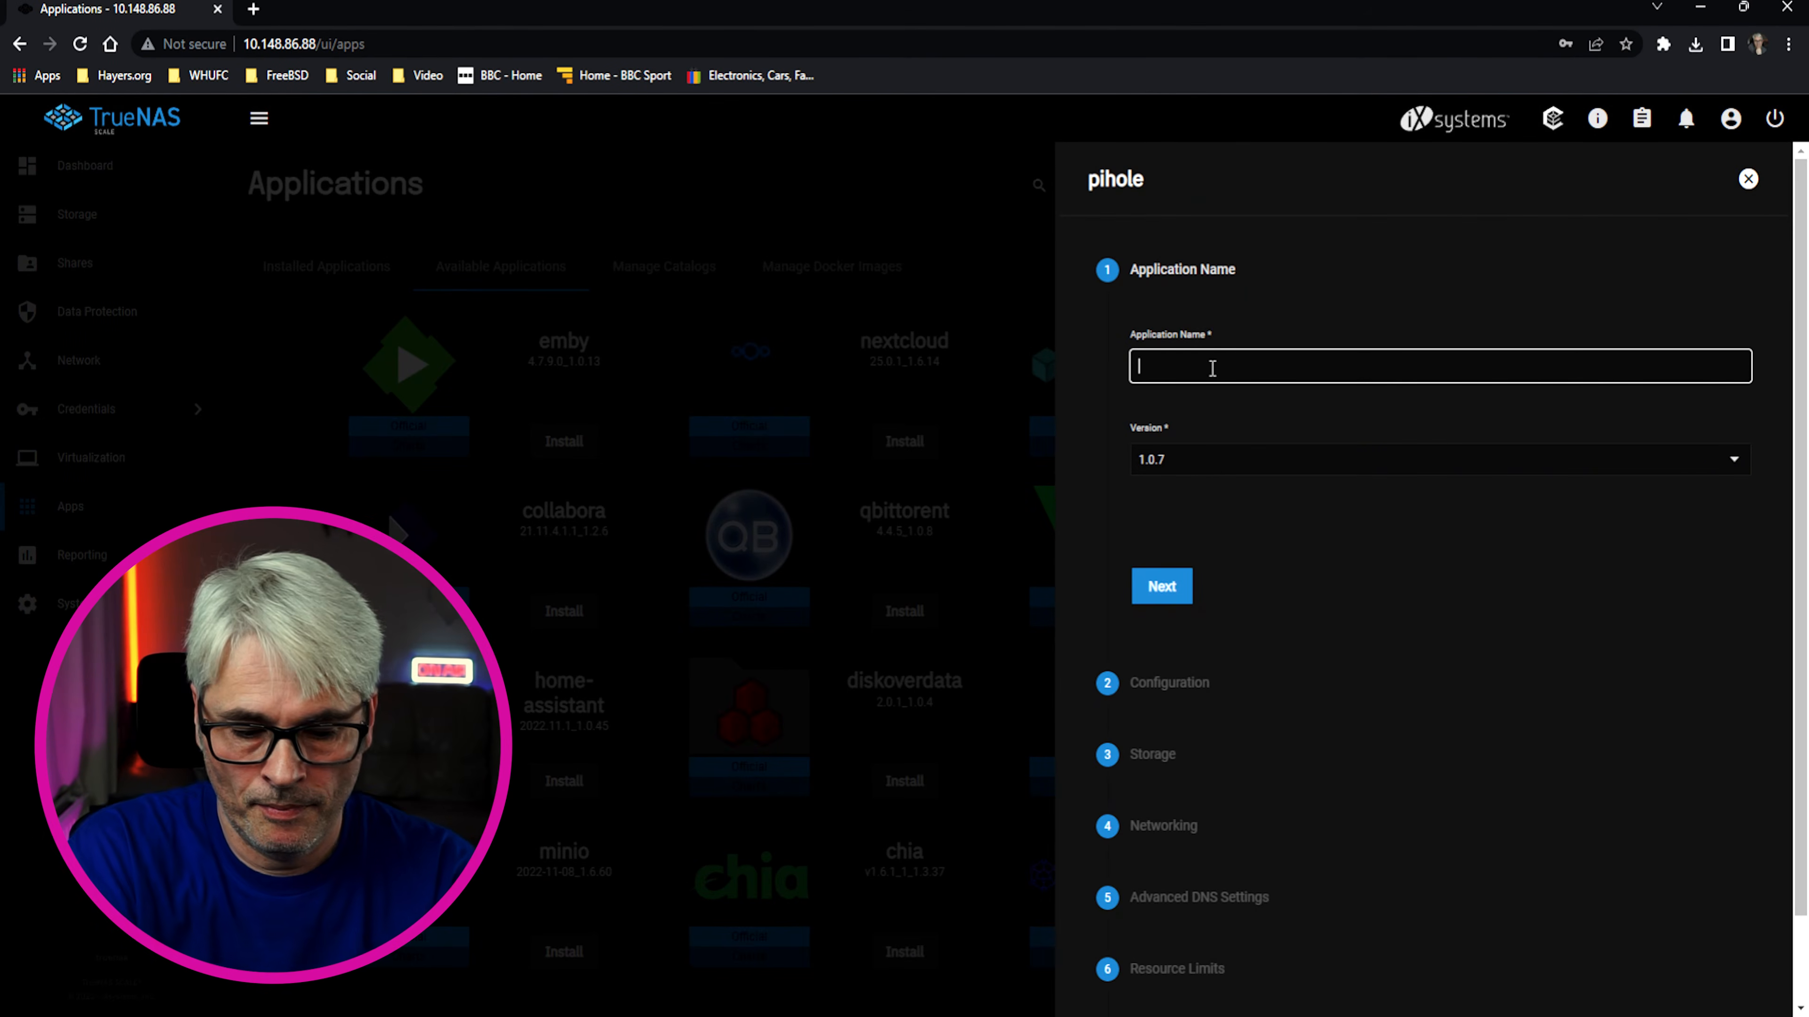
pyautogui.write('PiHole')
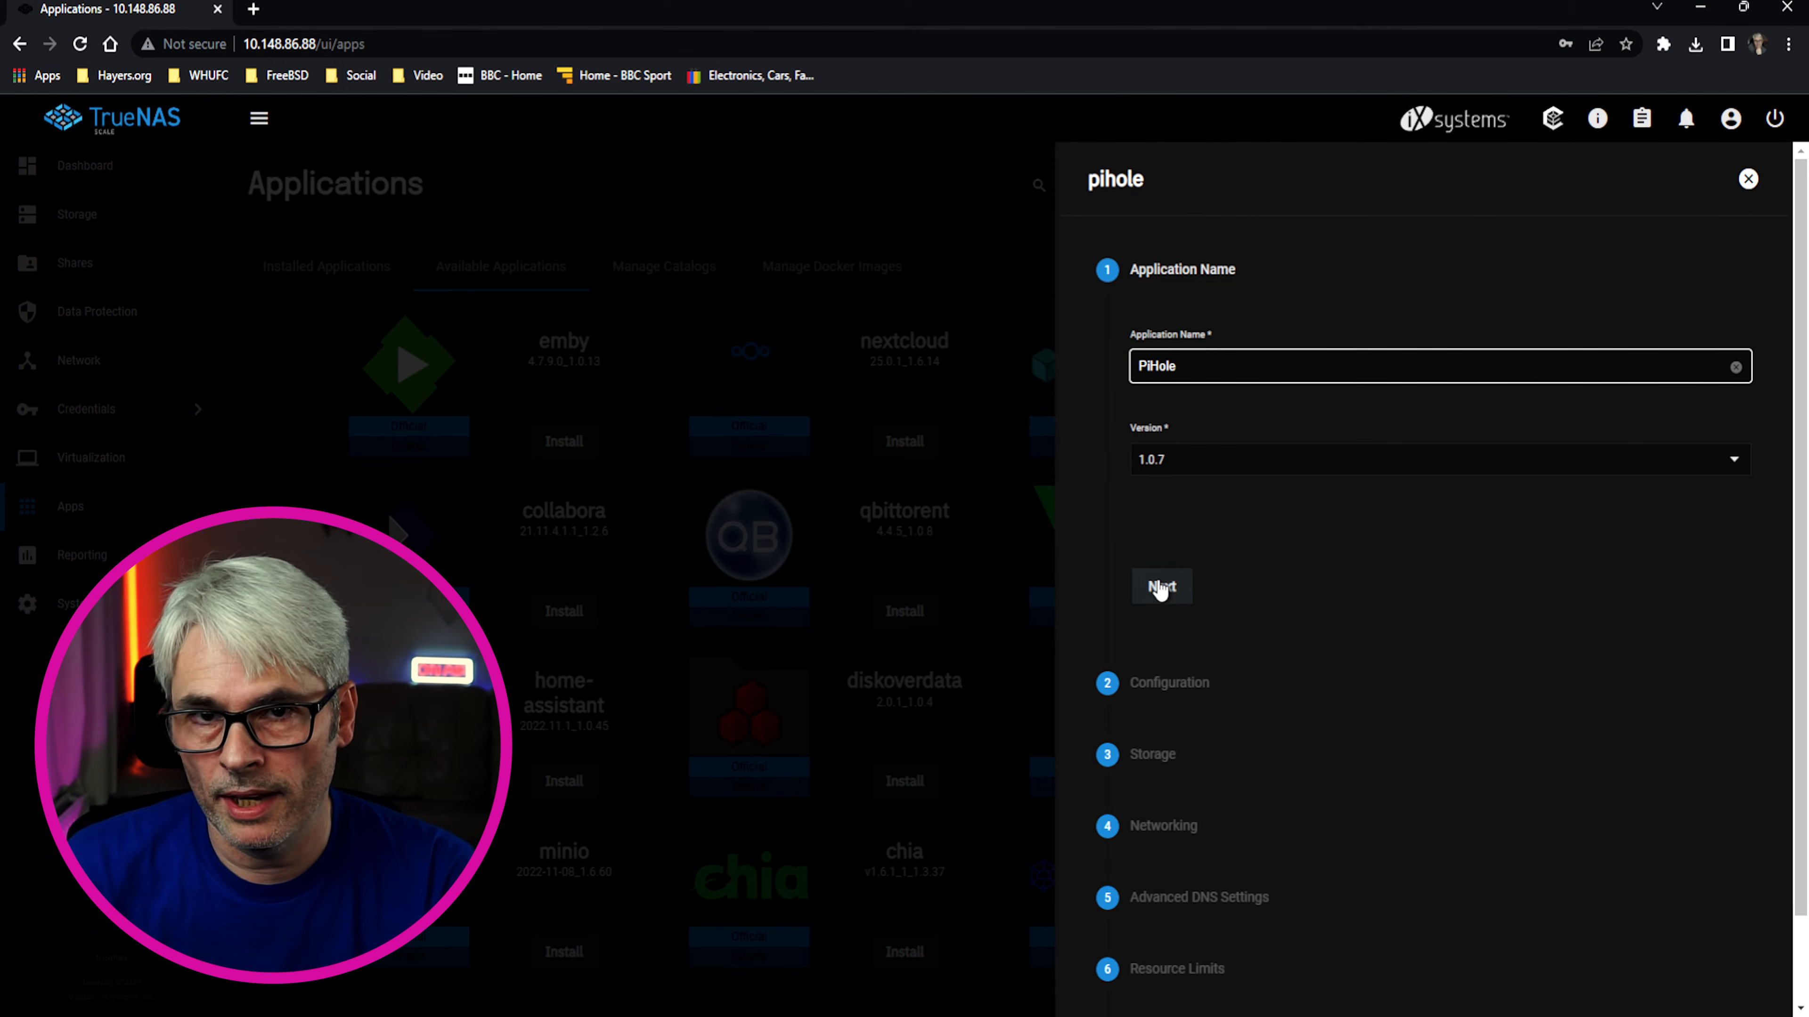
pyautogui.hotkey('ctrl', 'a')
pyautogui.write('piho')
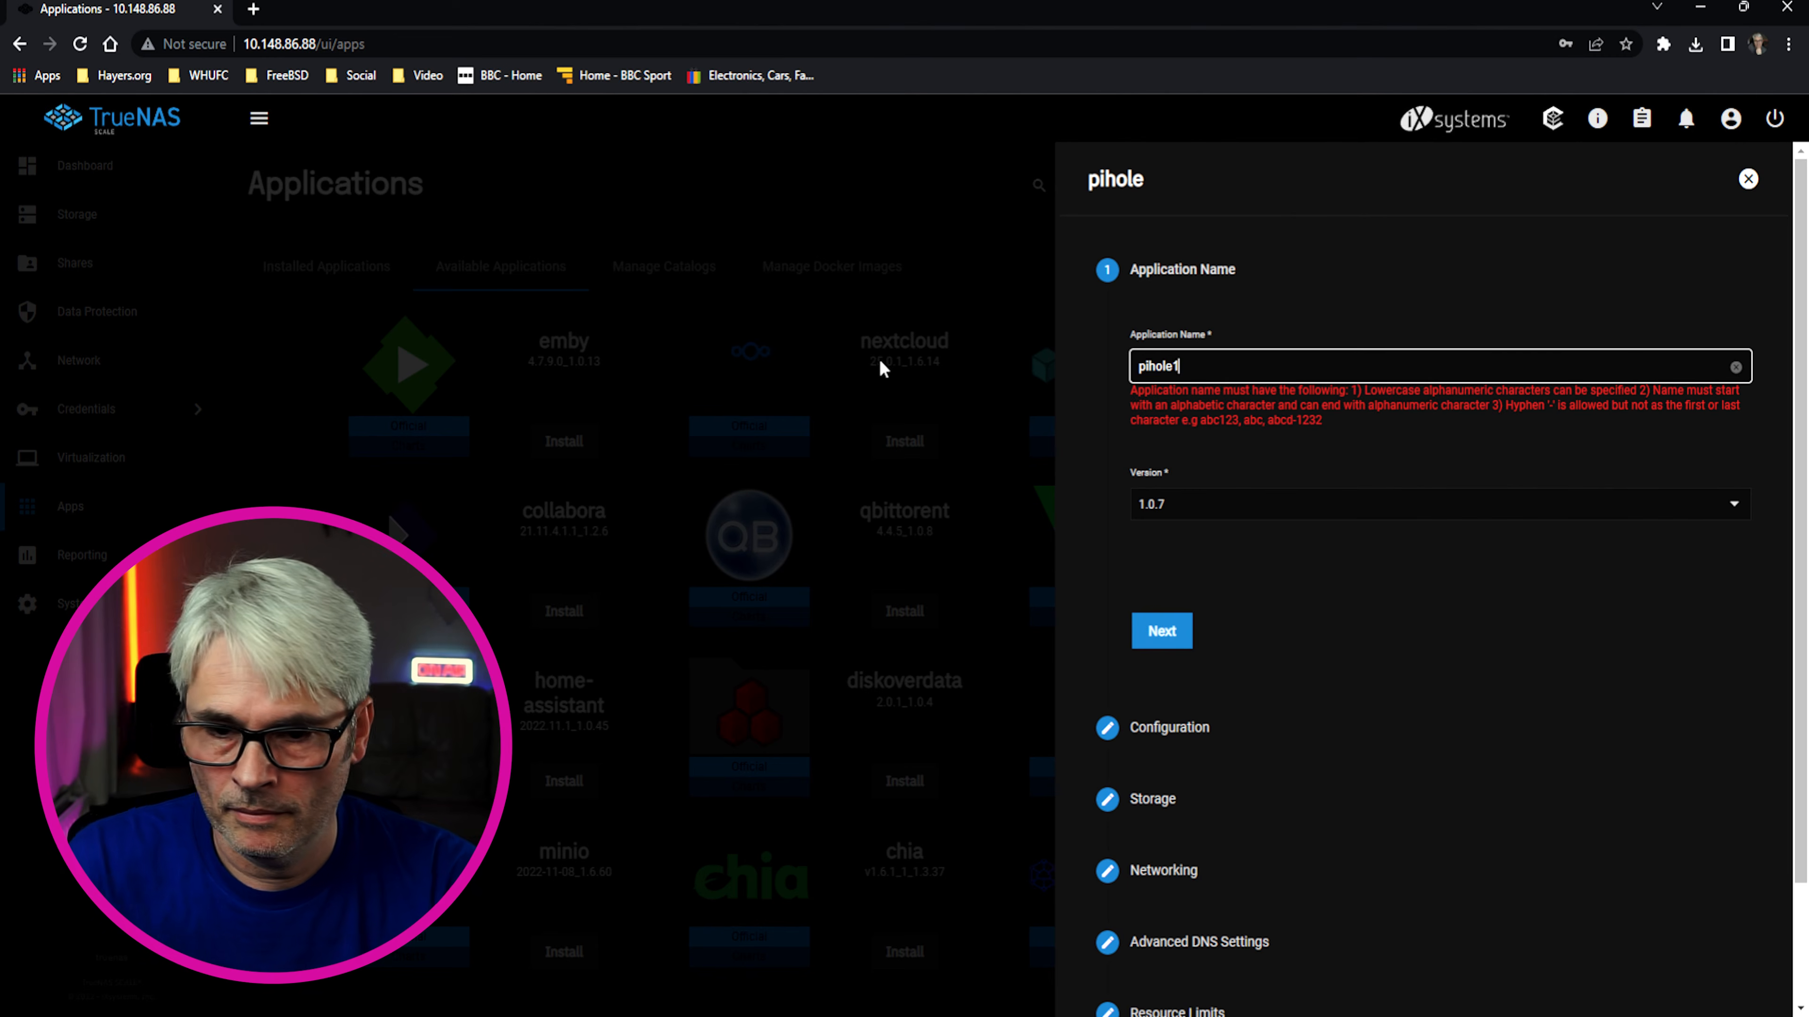
pyautogui.click(1178, 633)
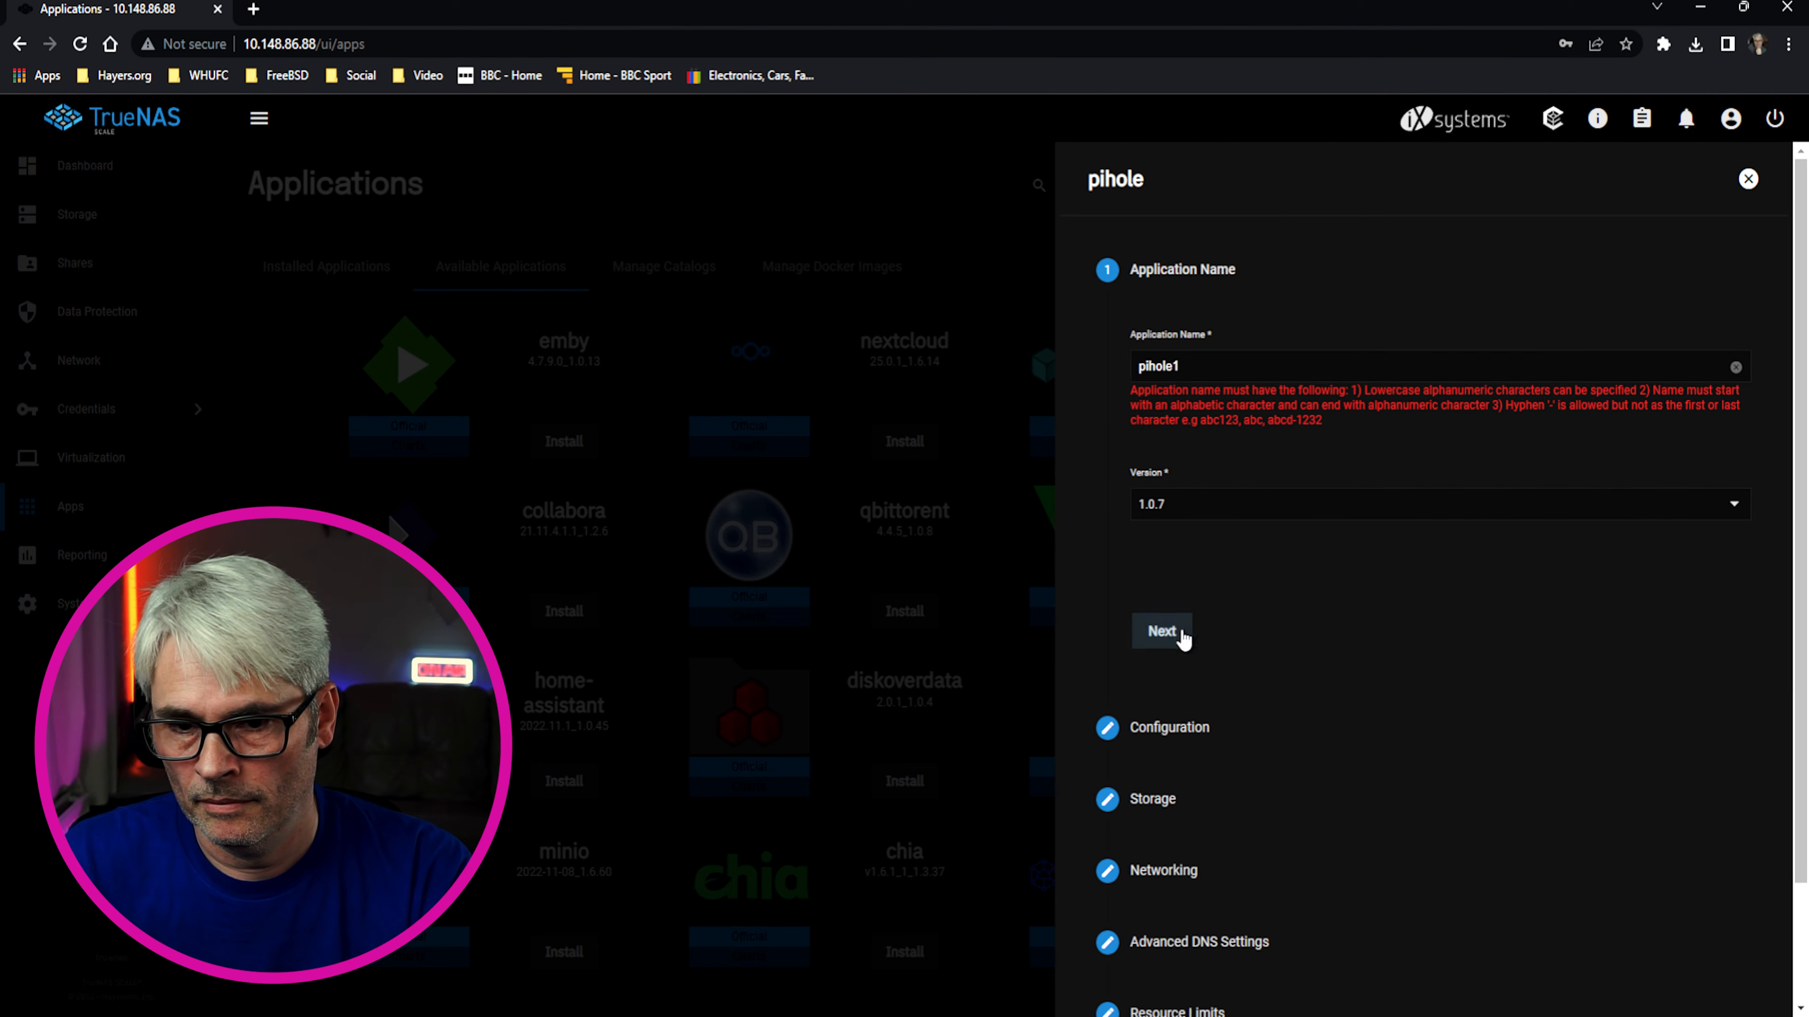
# Accept default configuration, storage, networking, DNS and resource settings, then save the install
pyautogui.click(1231, 963)
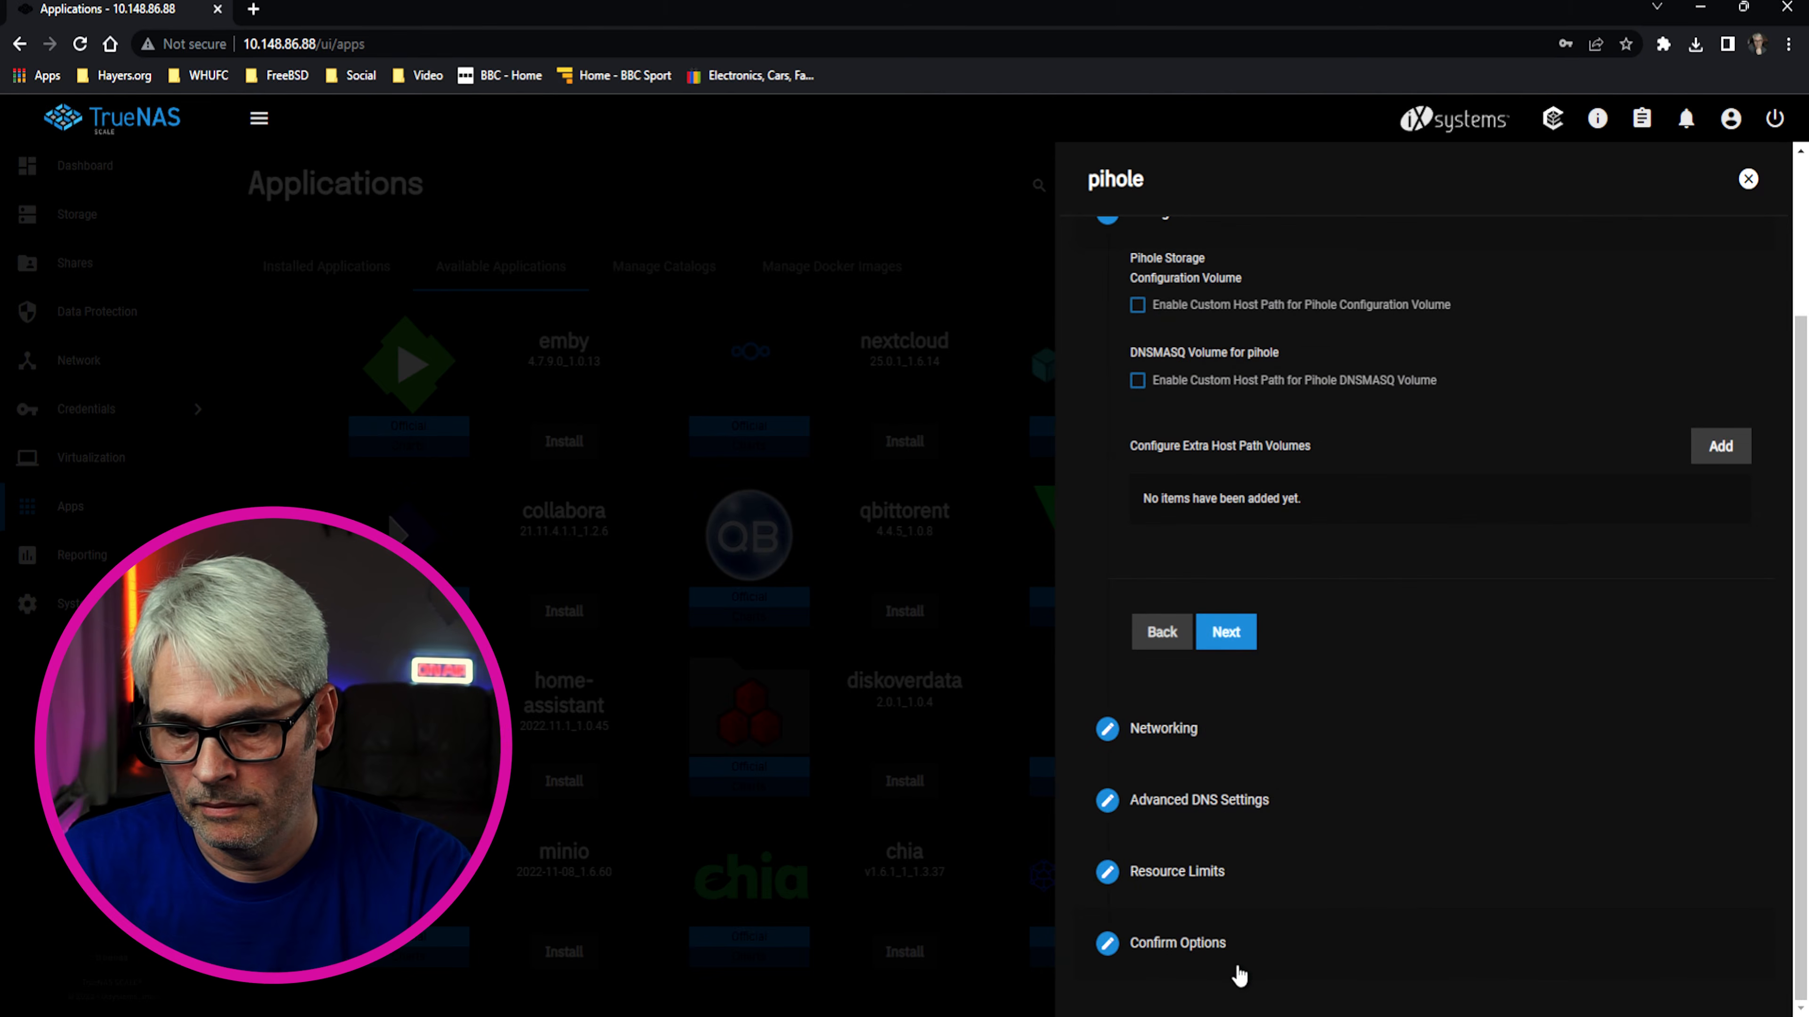
pyautogui.click(1222, 630)
pyautogui.click(1234, 894)
pyautogui.click(1230, 776)
pyautogui.click(1237, 806)
pyautogui.scroll(-4, 1278, 776)
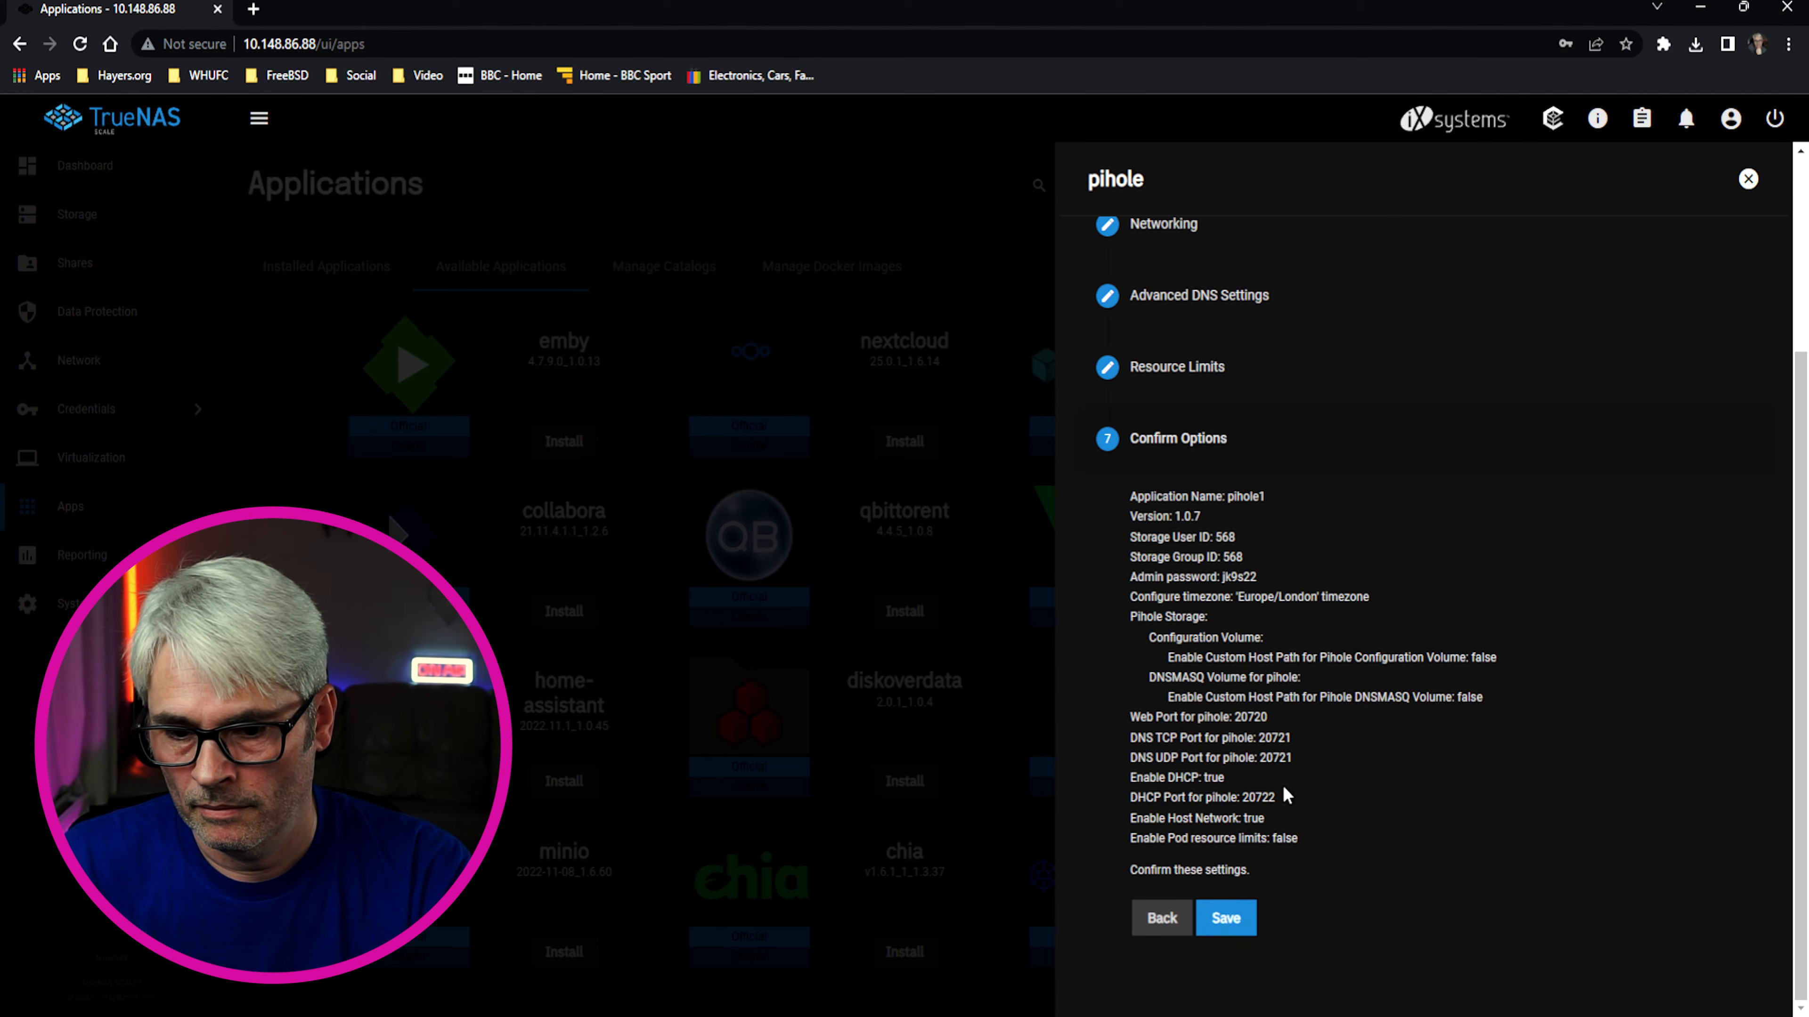
pyautogui.click(1234, 919)
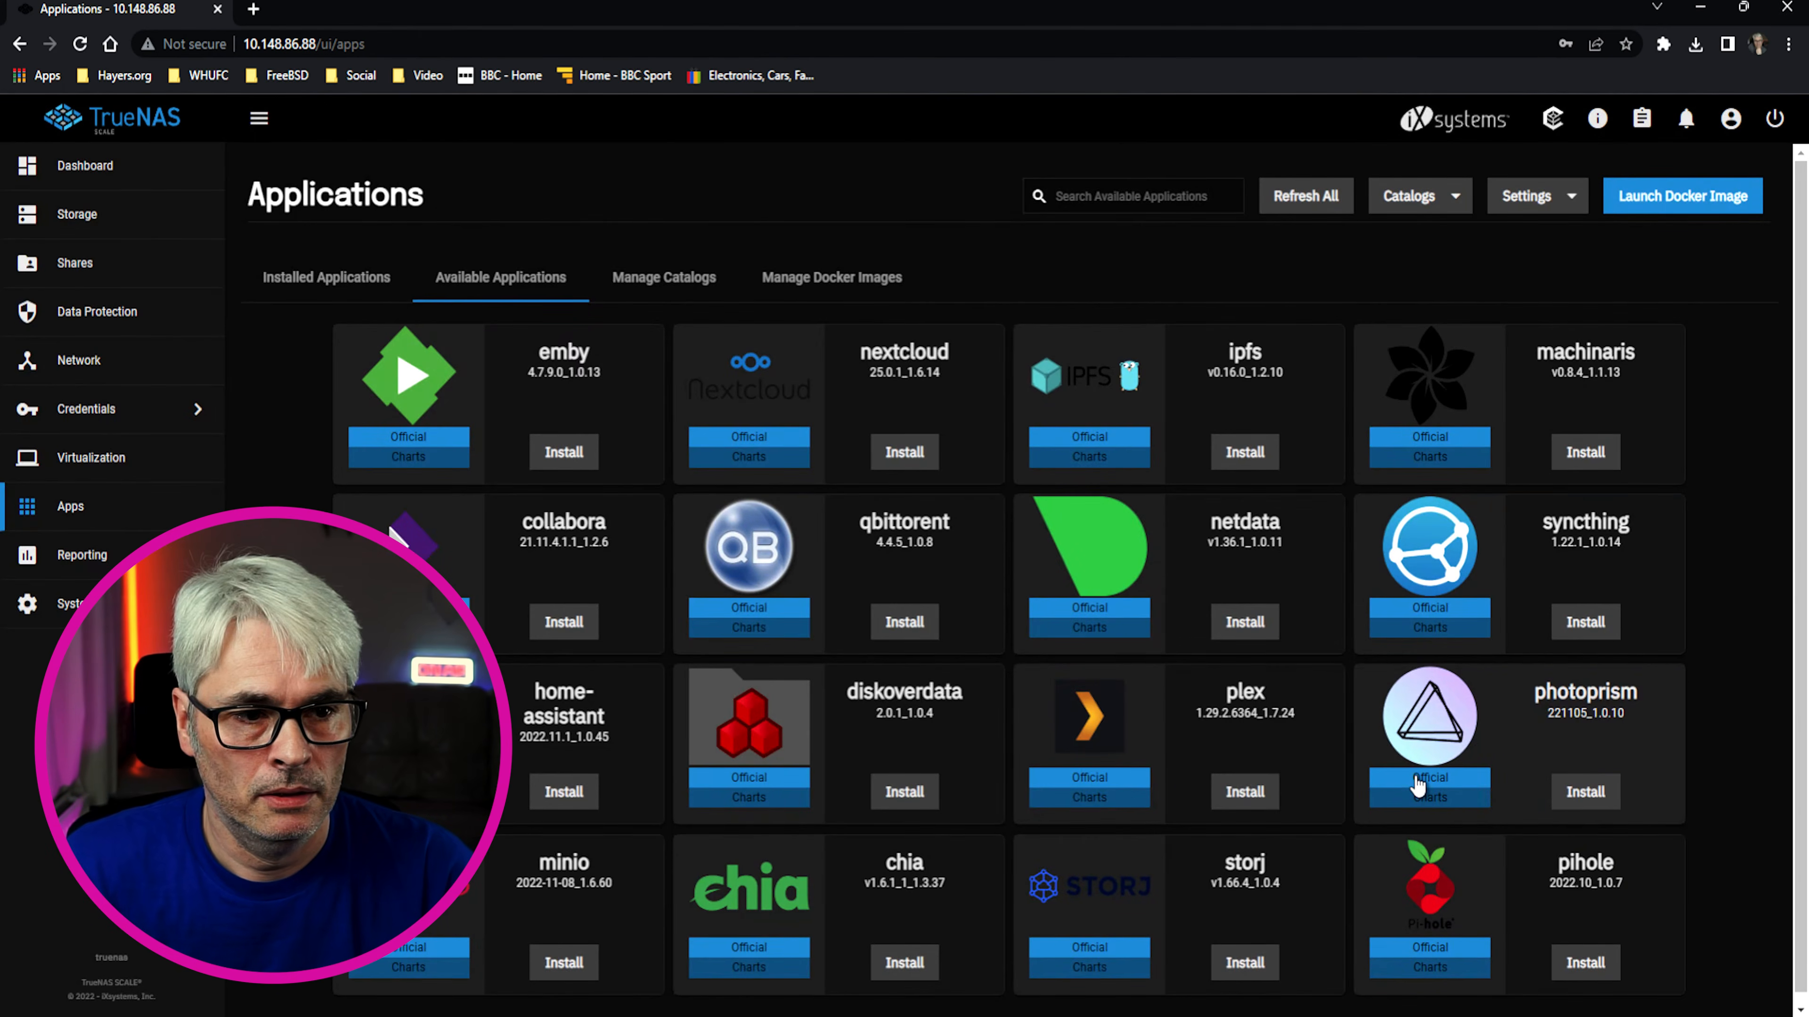
# Check pihole1 is deploying in Installed Applications, then go to the Dashboard
pyautogui.click(363, 281)
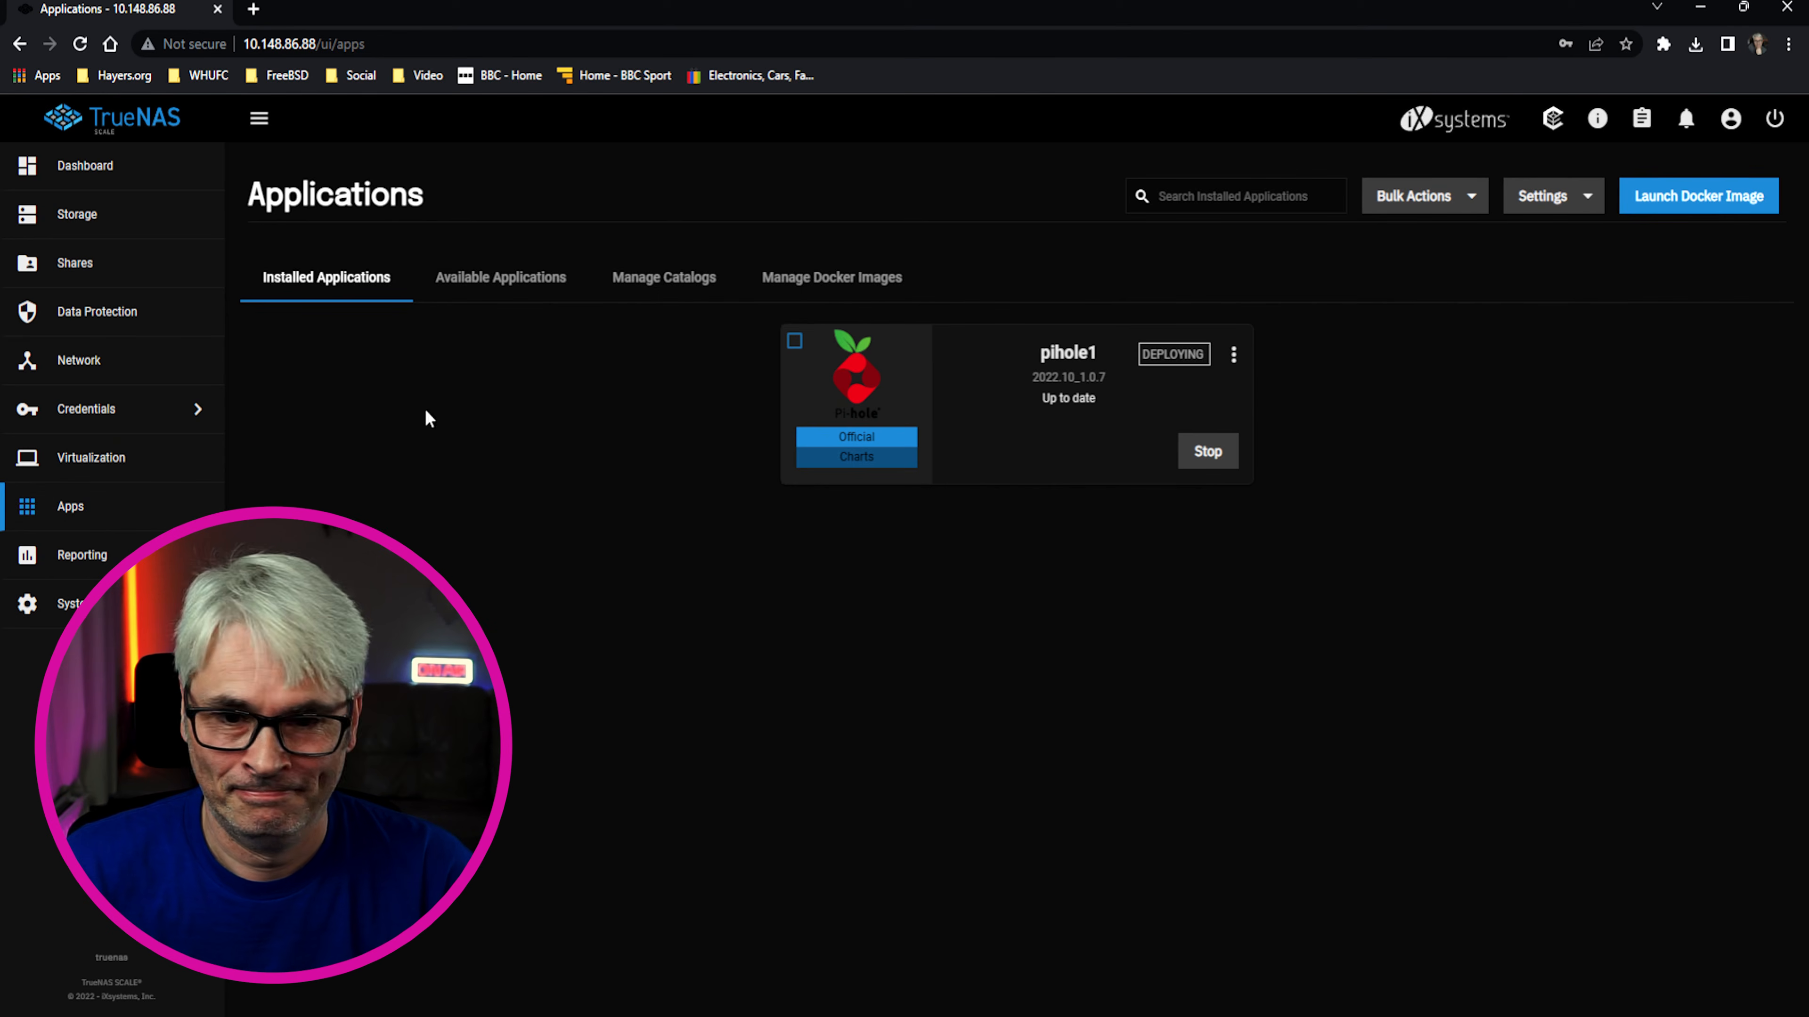
pyautogui.click(1233, 355)
pyautogui.click(1546, 492)
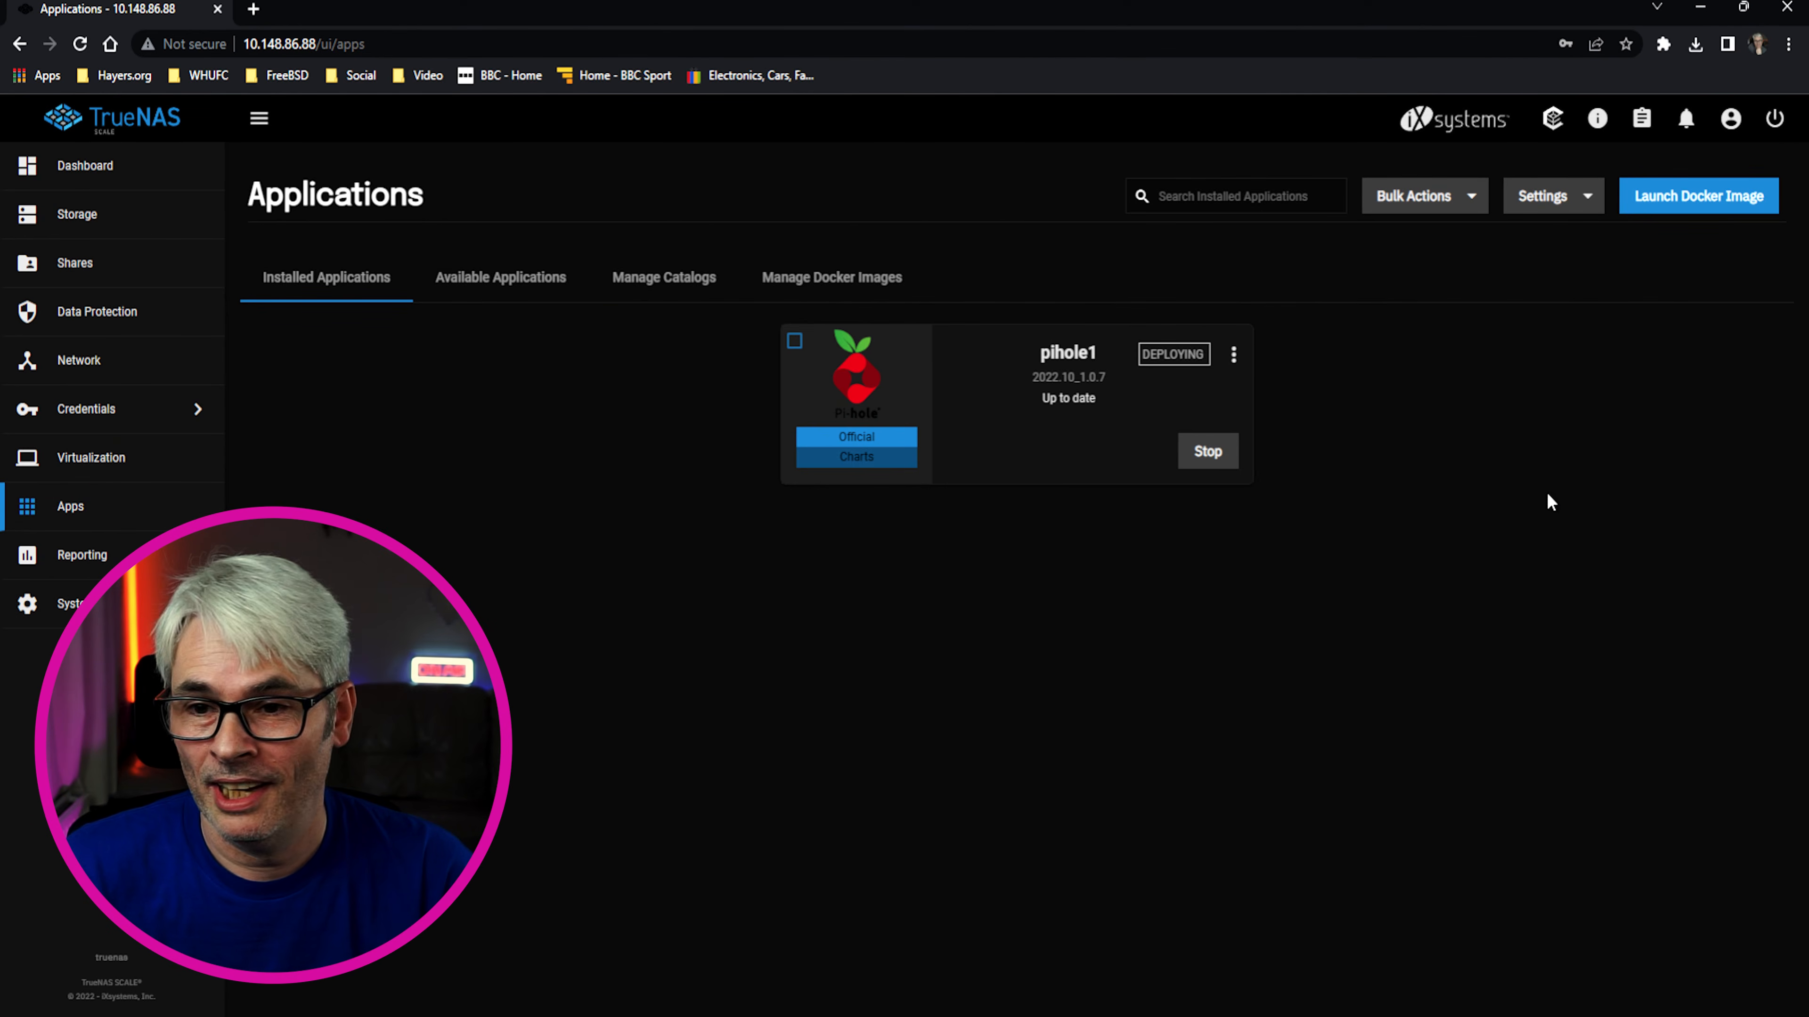
pyautogui.click(106, 178)
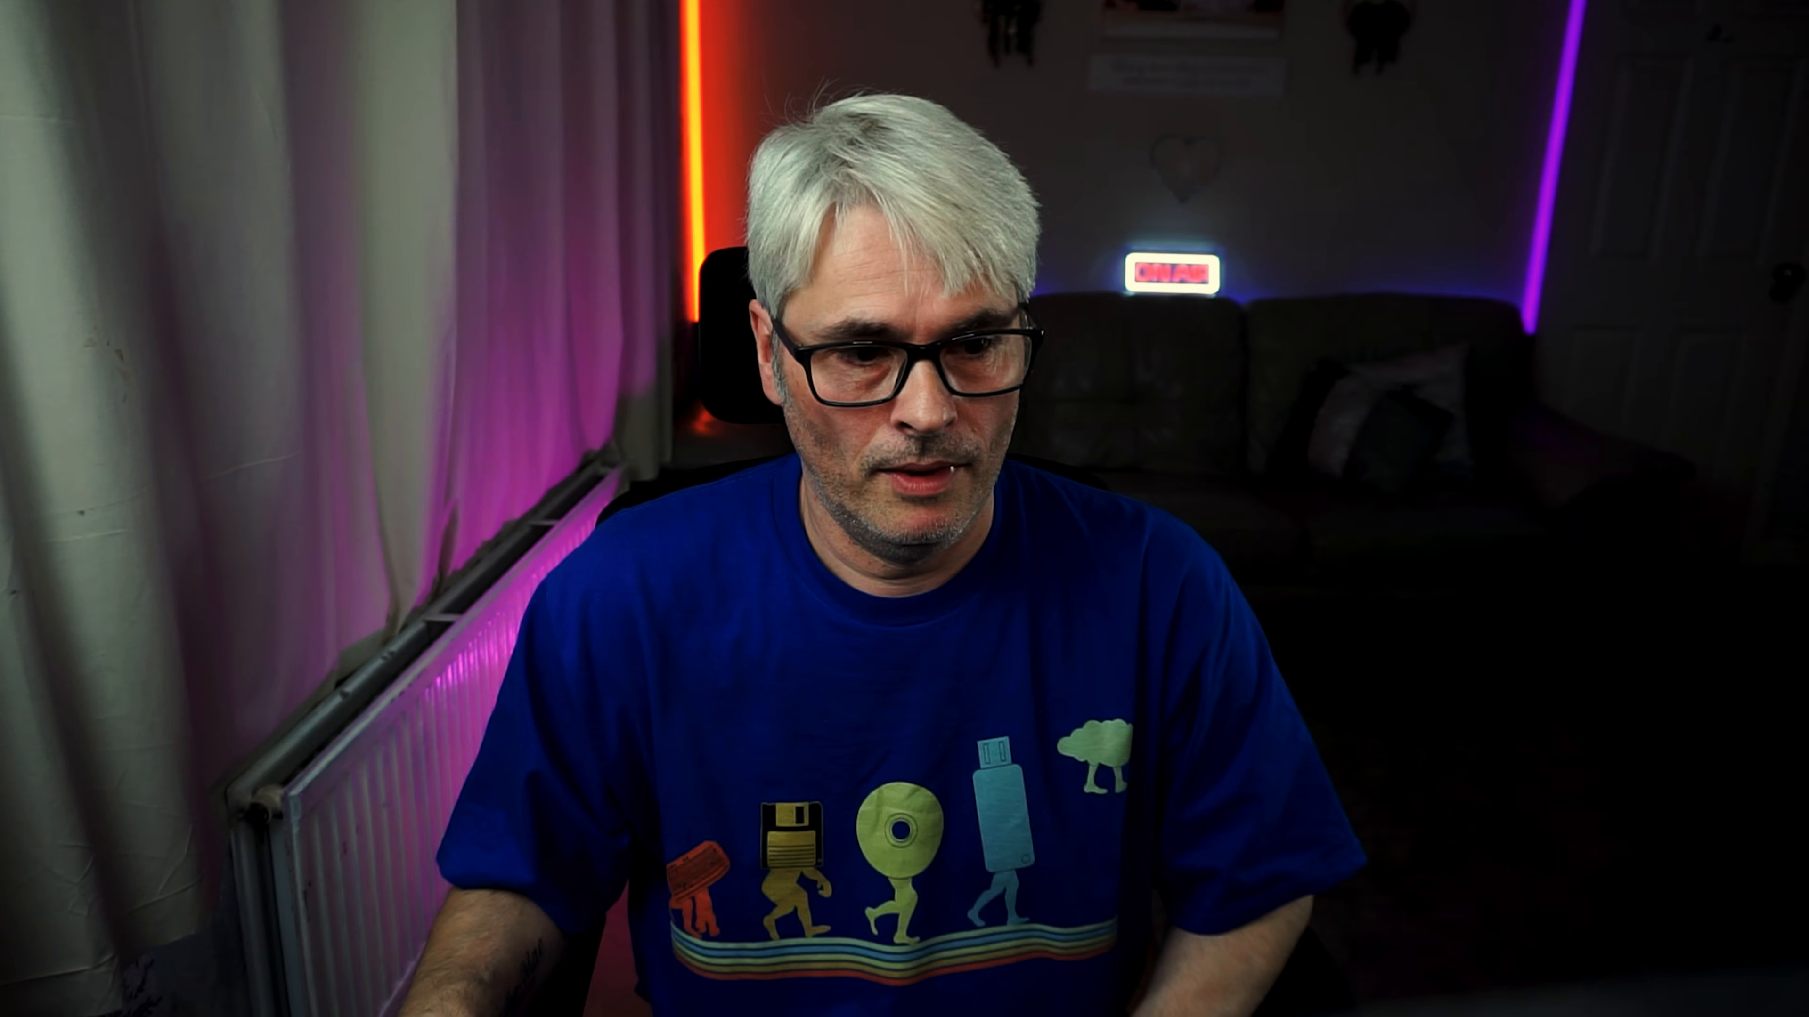